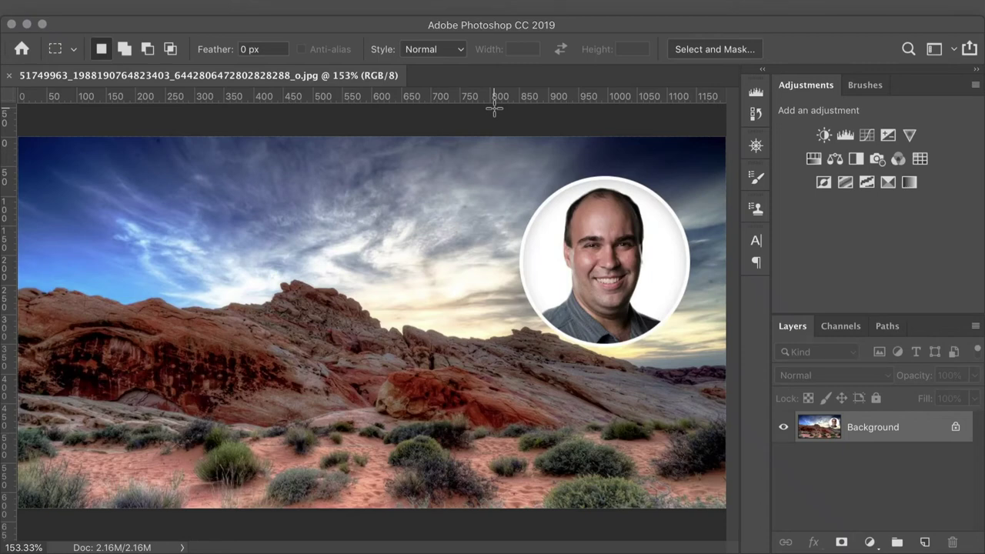
# Step: Leave the desert photo and bring up Adobe Bridge showing the VR folder's 13 panorama files
pyautogui.click(140, 8)
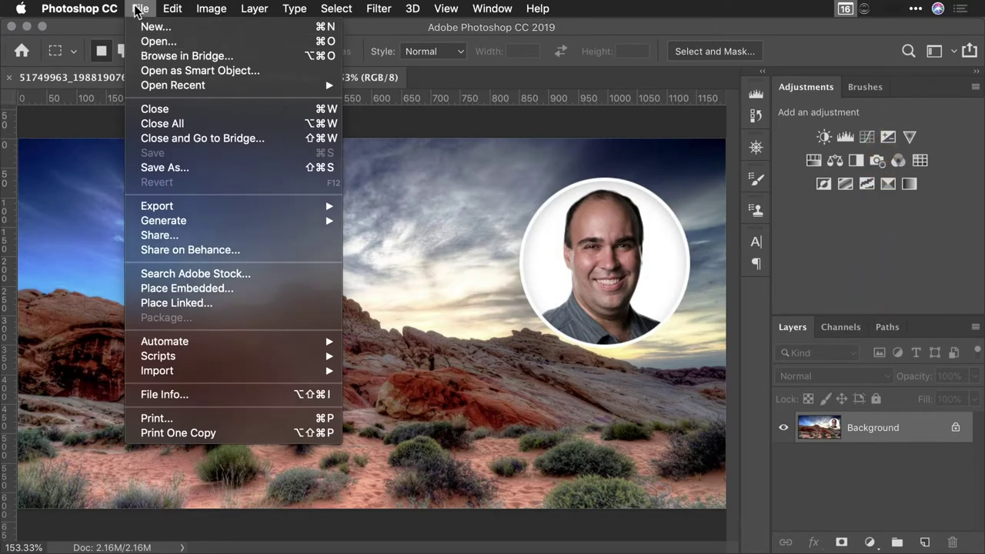
pyautogui.click(140, 10)
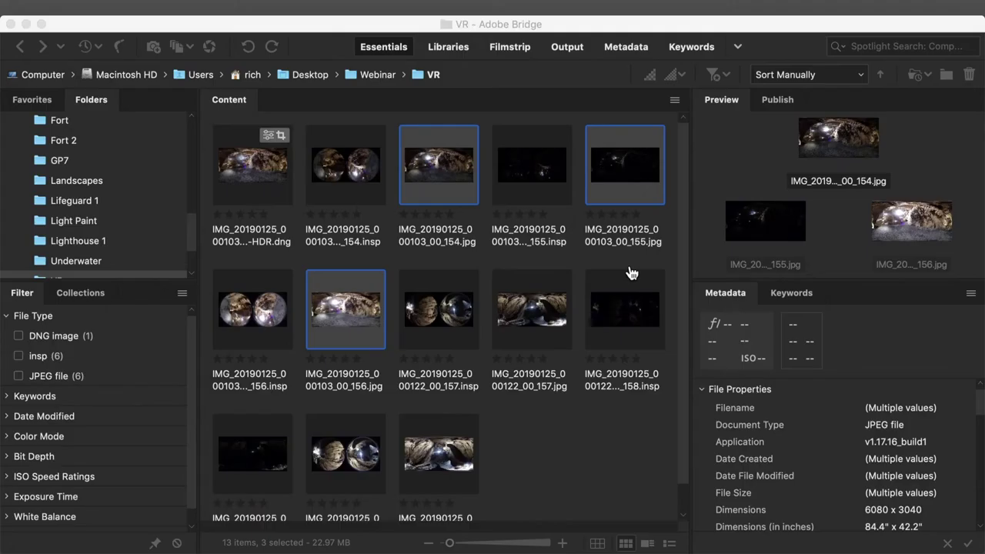
pyautogui.click(631, 271)
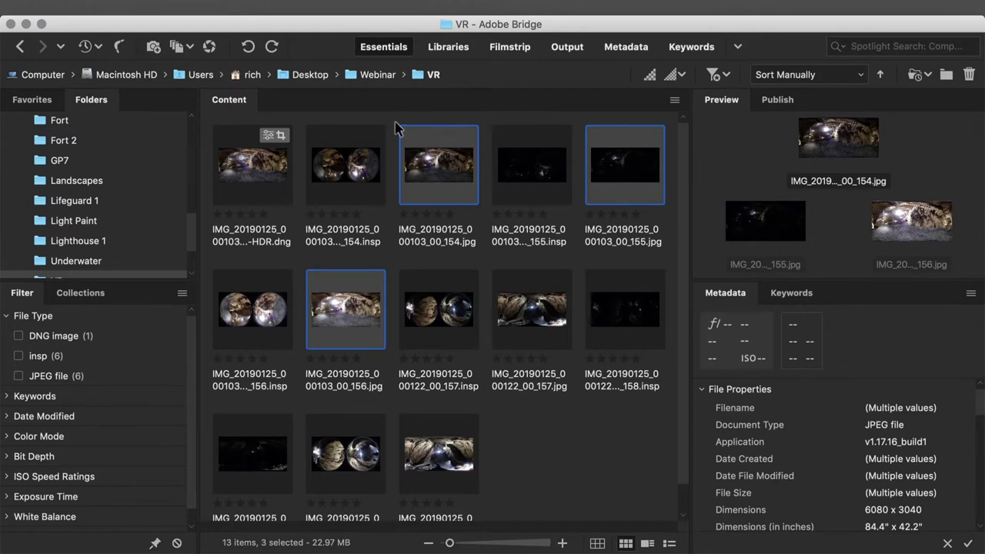
# Step: Go up to the Webinar folder in Bridge, briefly checking Photoshop's File menu in between
pyautogui.click(378, 77)
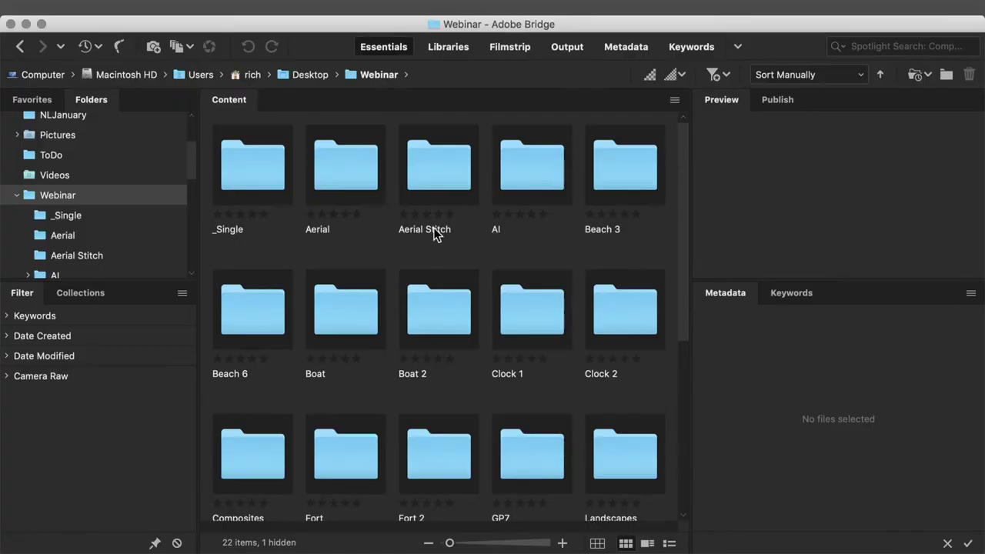
pyautogui.scroll(-5, 435, 234)
pyautogui.scroll(5, 435, 234)
pyautogui.press('super+Tab')
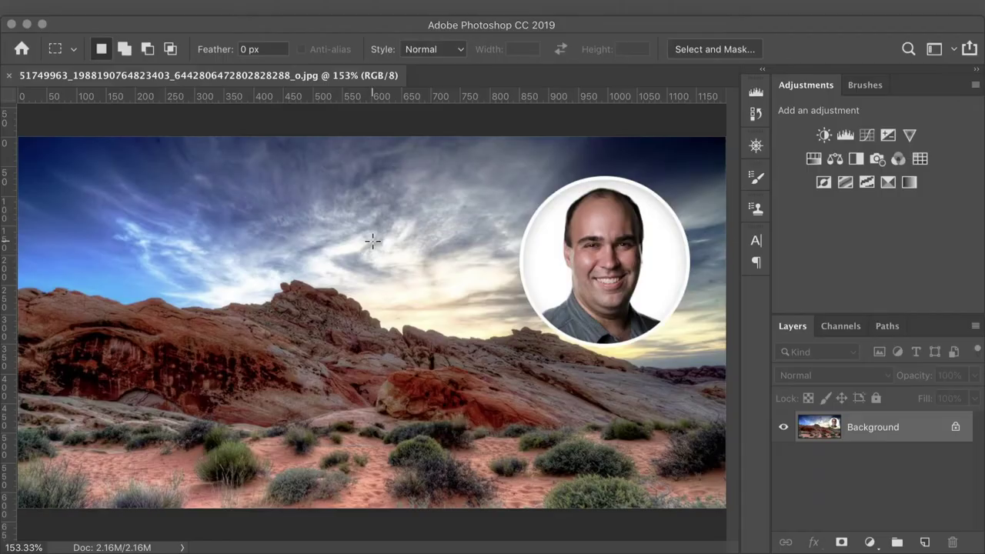
pyautogui.click(140, 8)
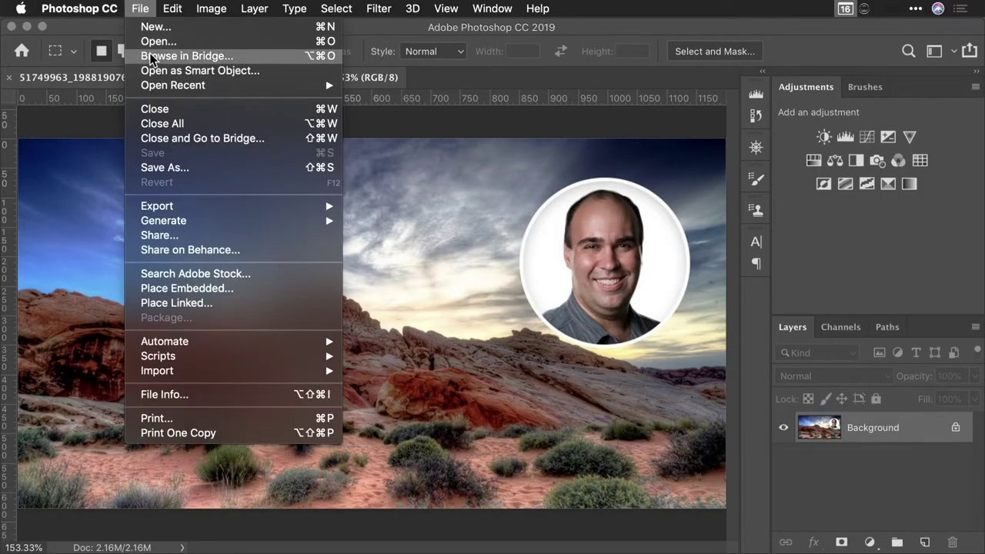
pyautogui.click(144, 8)
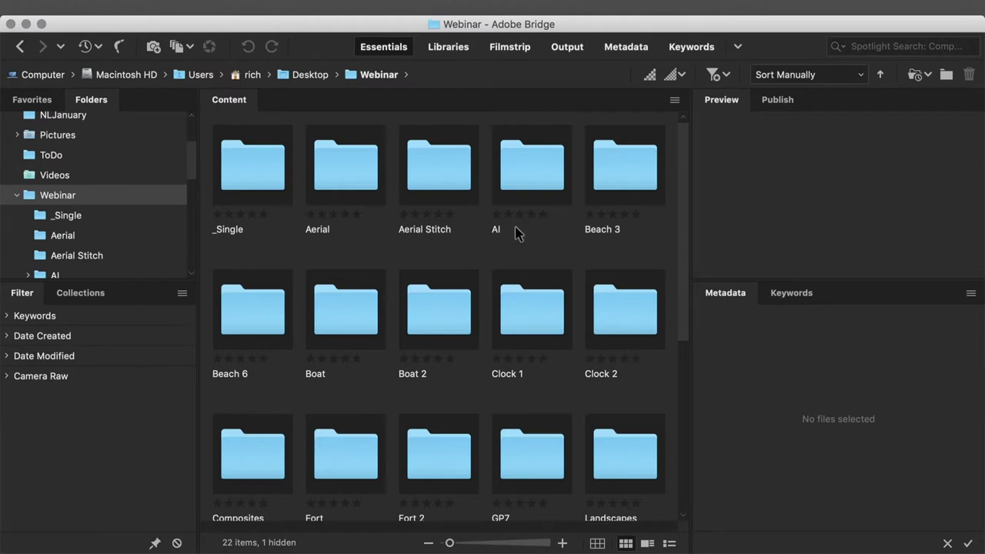
pyautogui.scroll(-3, 516, 234)
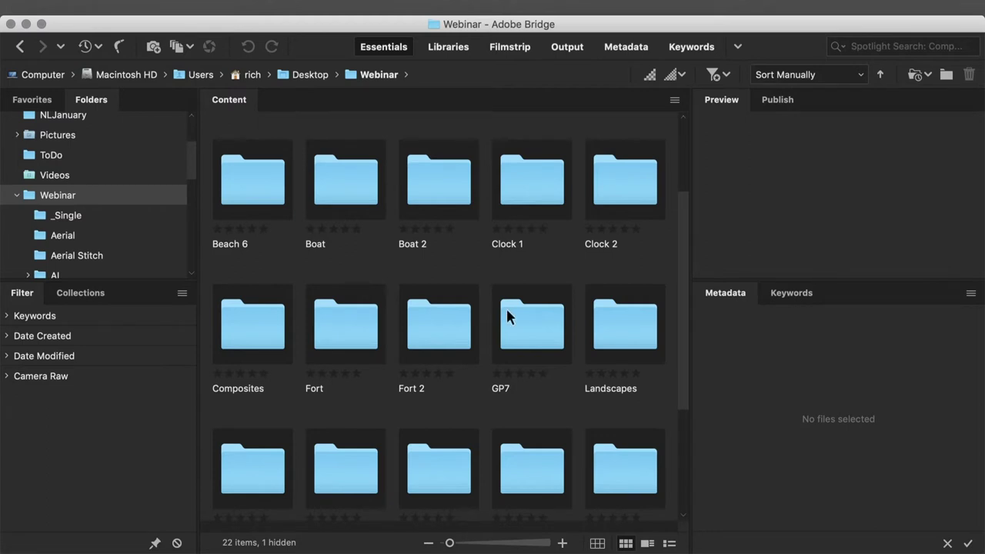
pyautogui.scroll(-3, 508, 315)
pyautogui.scroll(6, 508, 315)
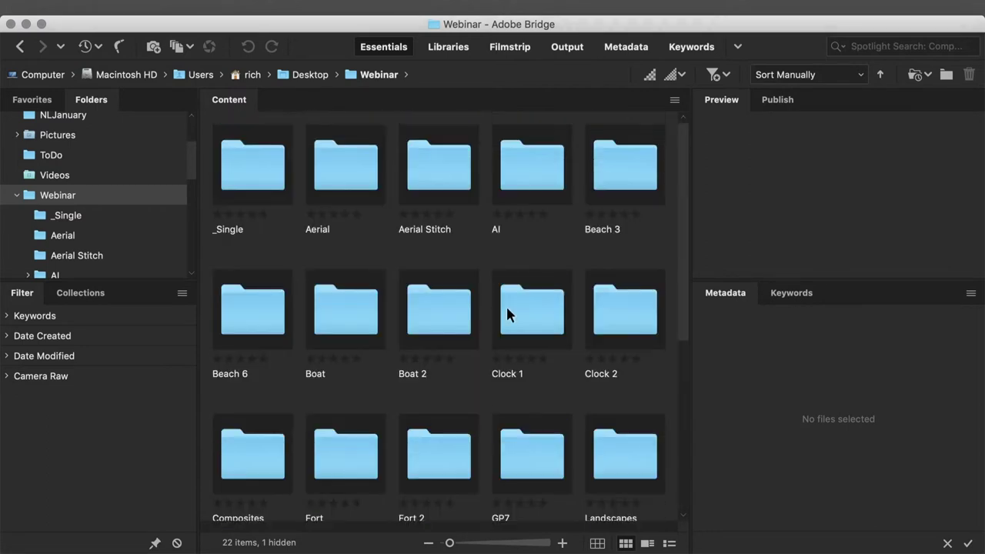
# Step: Open AI > 01 Sky Demo Image Review and select 04A_AI.ARW
pyautogui.click(523, 180)
pyautogui.doubleClick(523, 180)
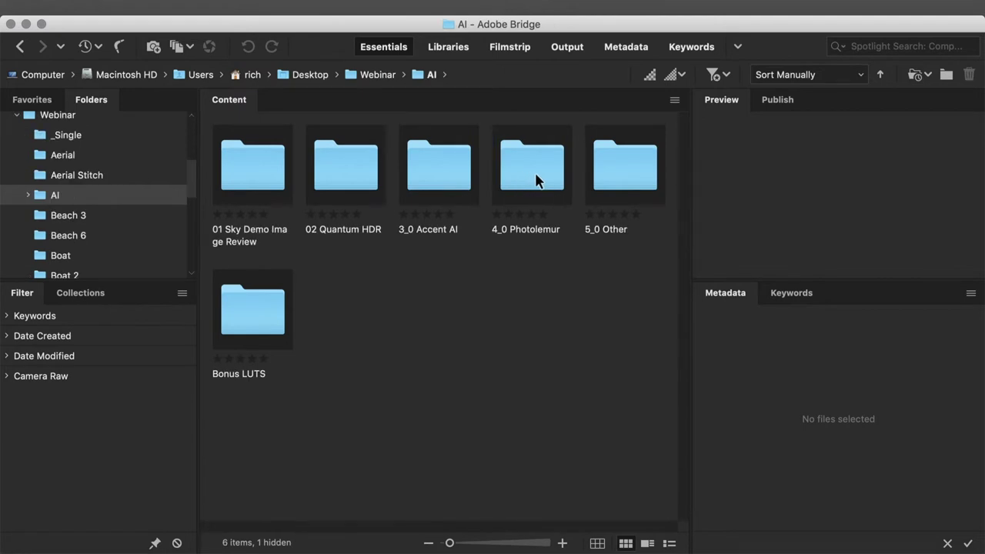
pyautogui.click(260, 168)
pyautogui.doubleClick(260, 164)
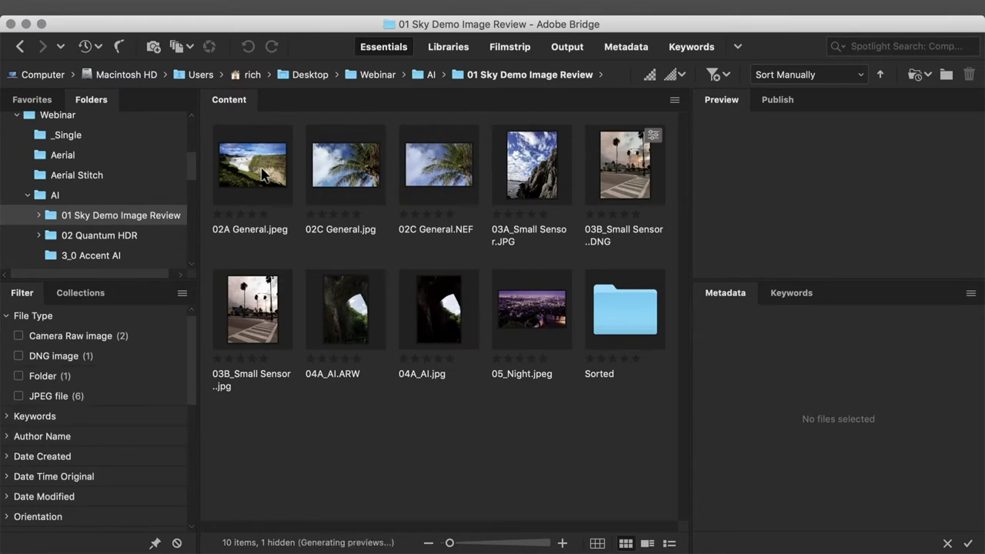
pyautogui.click(354, 293)
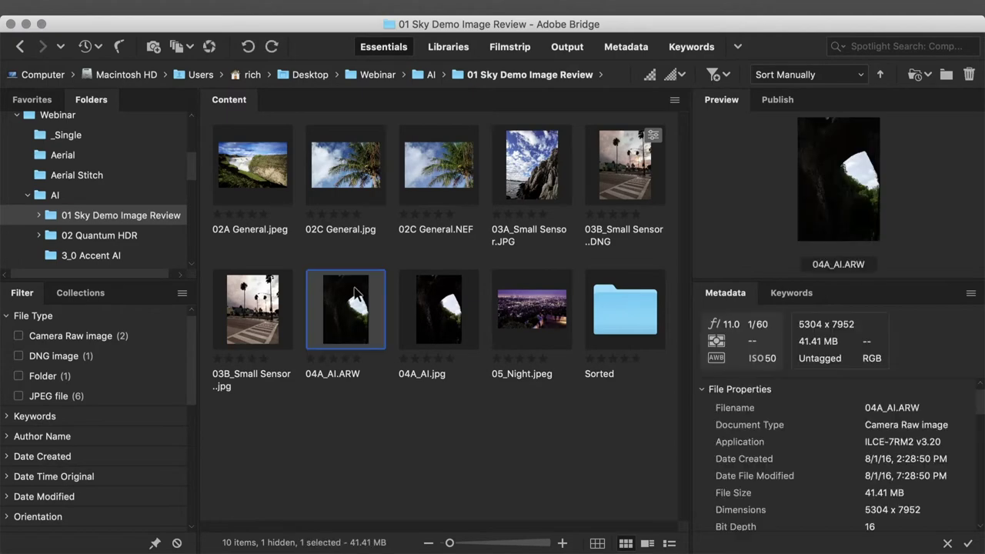
# Step: Open 04A_AI.ARW in Camera Raw and lower Highlights to recover the bright sky
pyautogui.rightClick(354, 293)
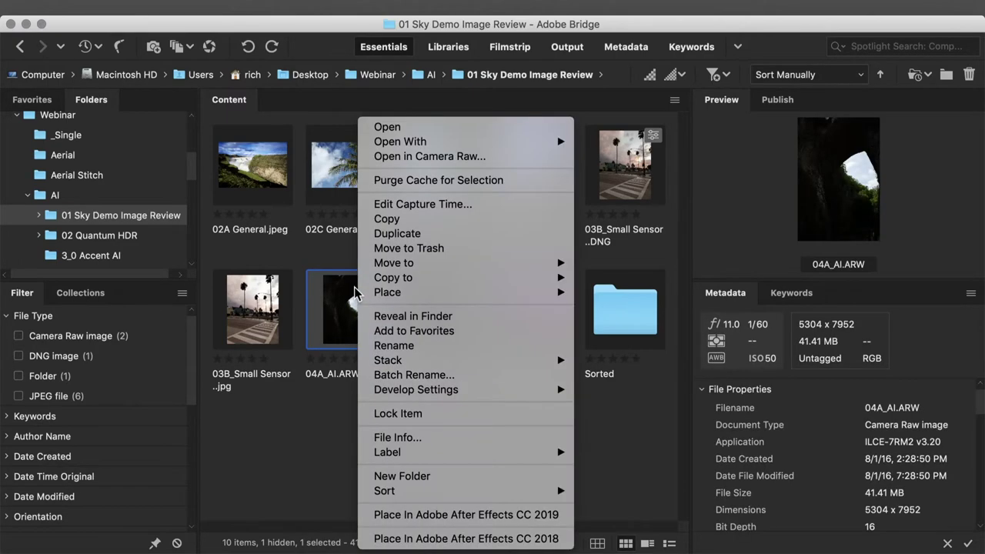
pyautogui.moveTo(425, 144)
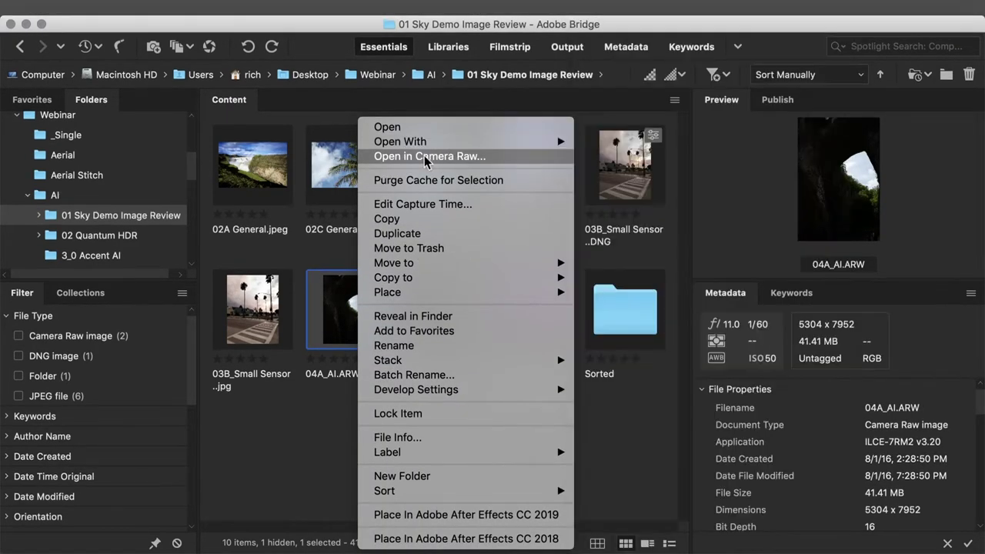
pyautogui.click(427, 157)
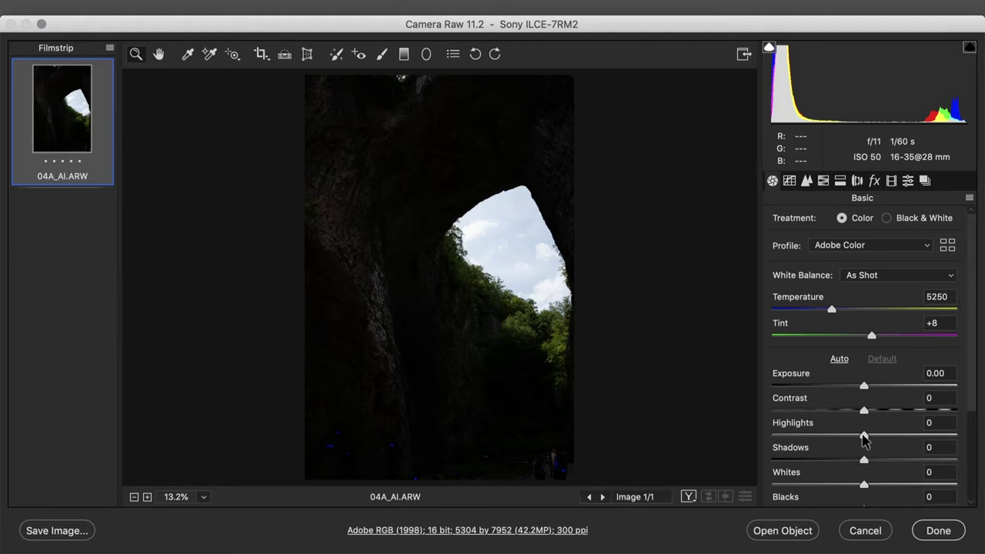
pyautogui.moveTo(863, 436); pyautogui.dragTo(802, 439)
# Step: Test Shadows +100, Highlights -88, Exposure +1.35, Contrast +31 on the cave photo, then cancel
pyautogui.moveTo(883, 466); pyautogui.dragTo(981, 465)
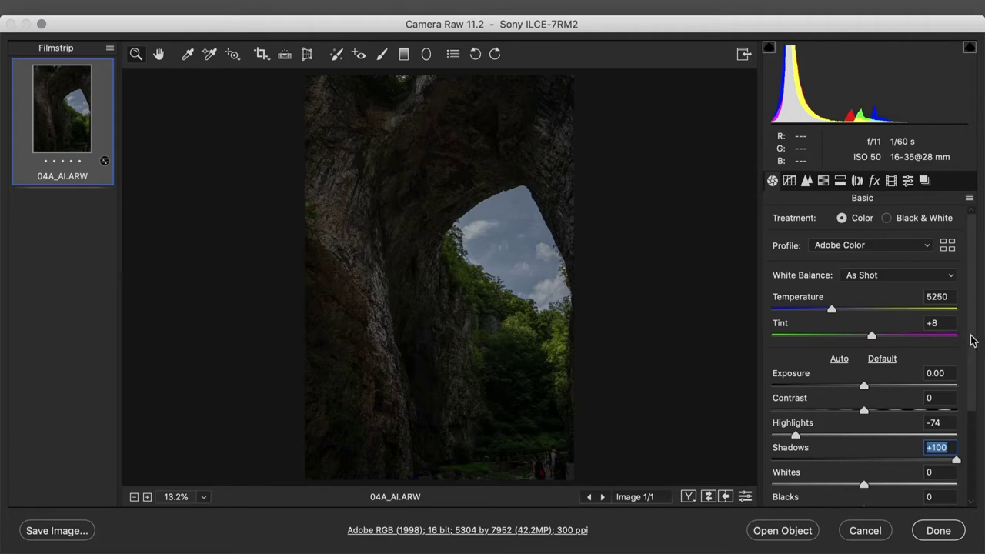
pyautogui.scroll(-3, 969, 343)
pyautogui.scroll(-3, 971, 408)
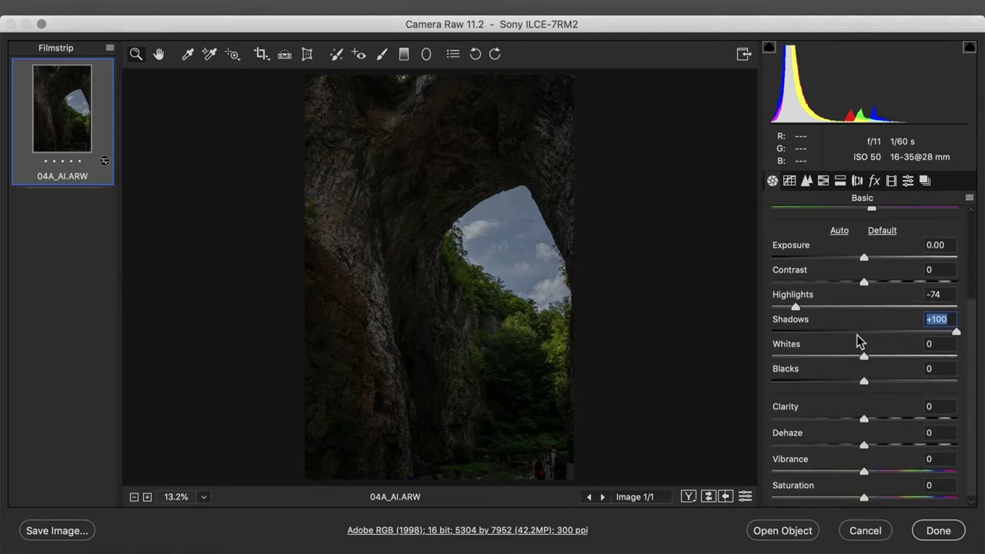
pyautogui.moveTo(795, 307); pyautogui.dragTo(782, 308)
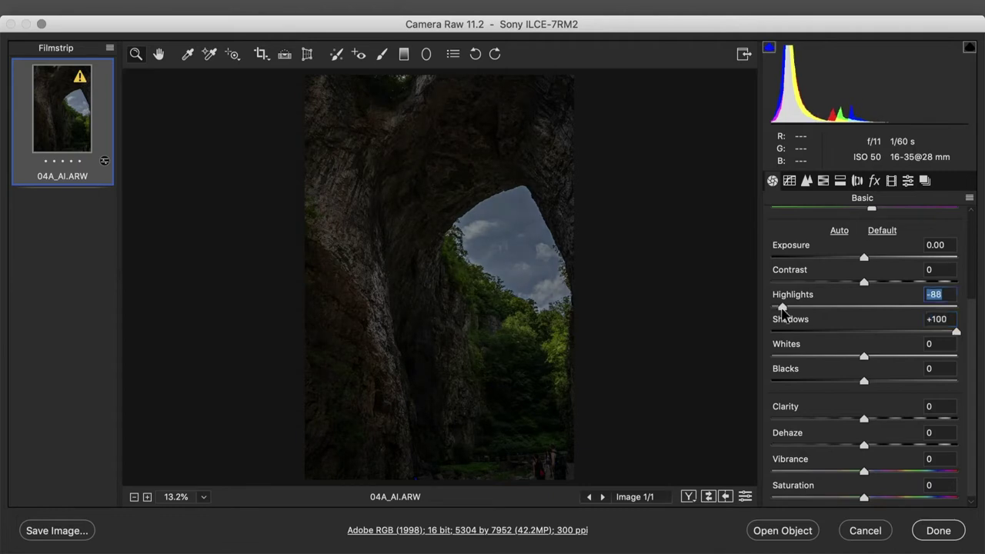
pyautogui.moveTo(867, 257); pyautogui.dragTo(894, 289)
pyautogui.click(892, 283)
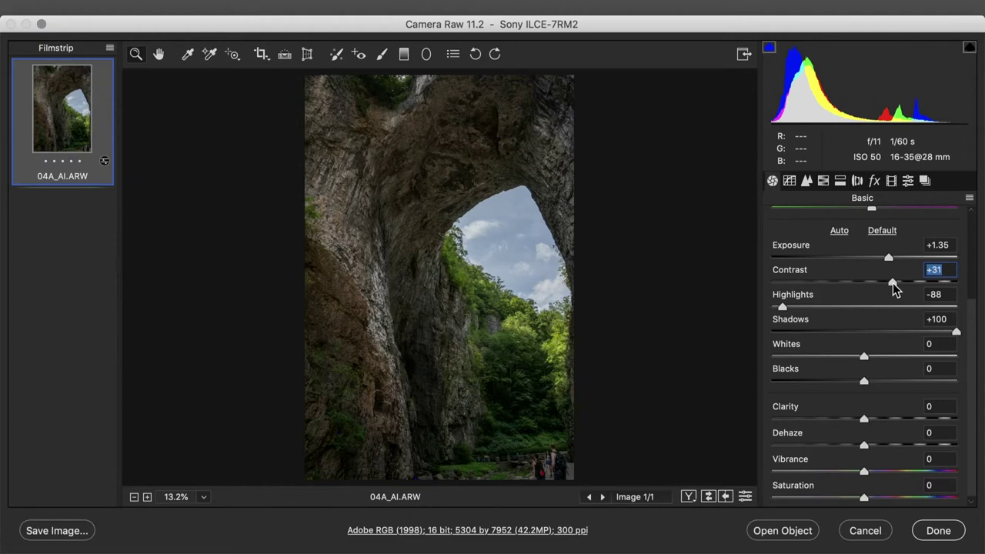
pyautogui.click(866, 531)
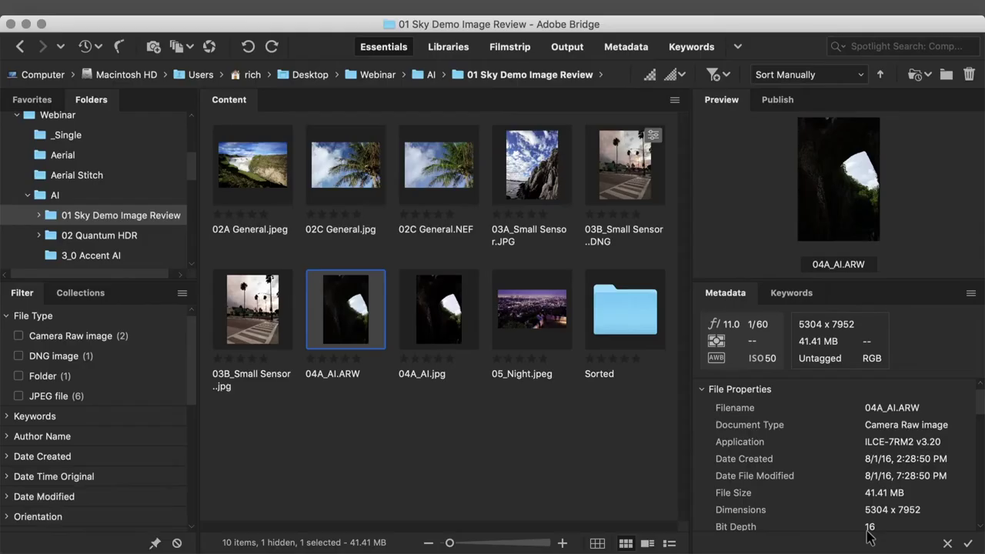
# Step: Open 04A_AI.ARW in Aurora HDR 2019 and start creating an HDR from it
pyautogui.rightClick(354, 306)
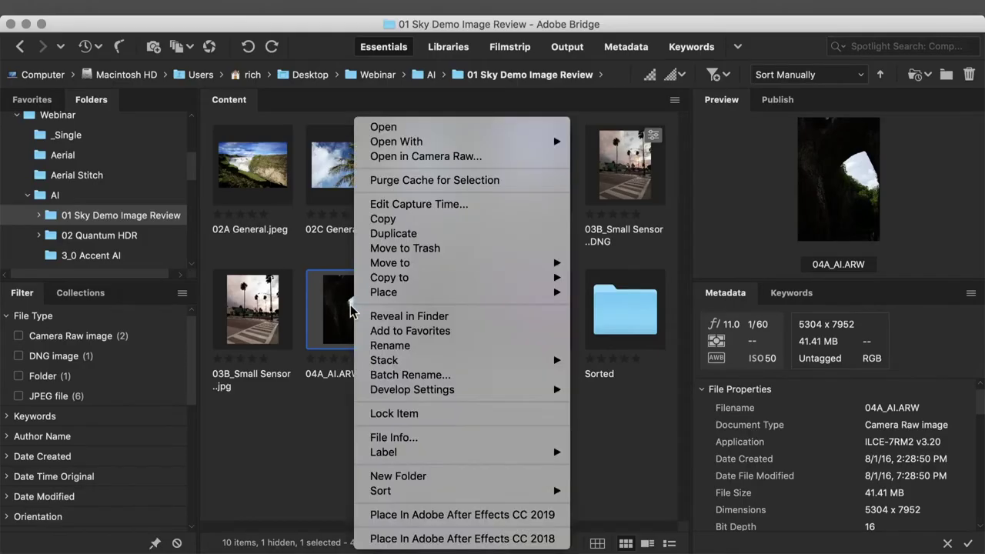
pyautogui.moveTo(414, 143)
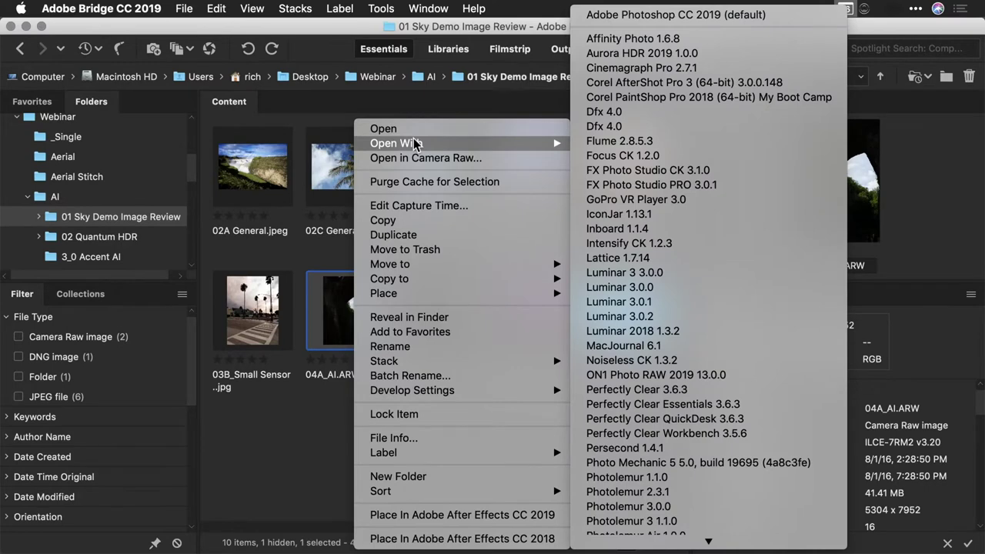
pyautogui.click(651, 54)
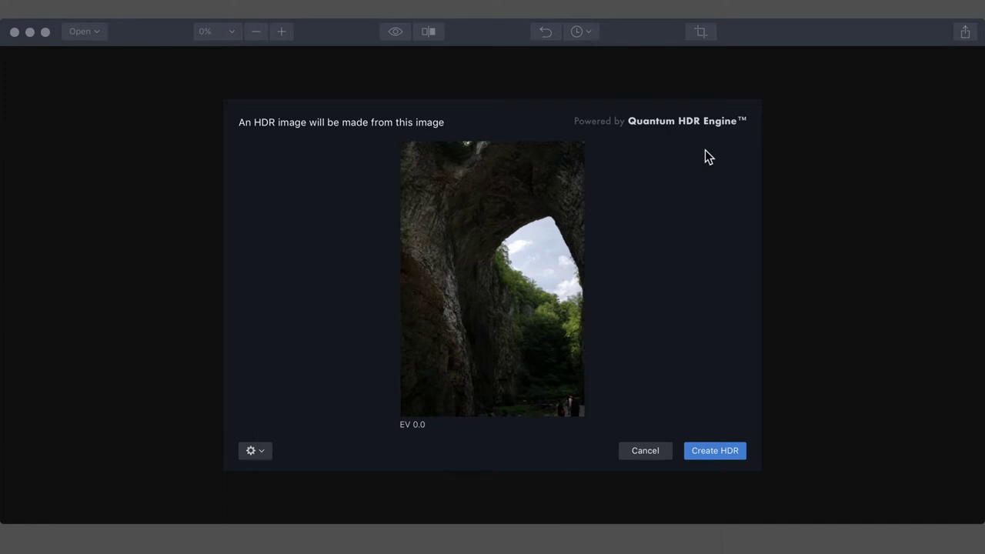
pyautogui.click(726, 451)
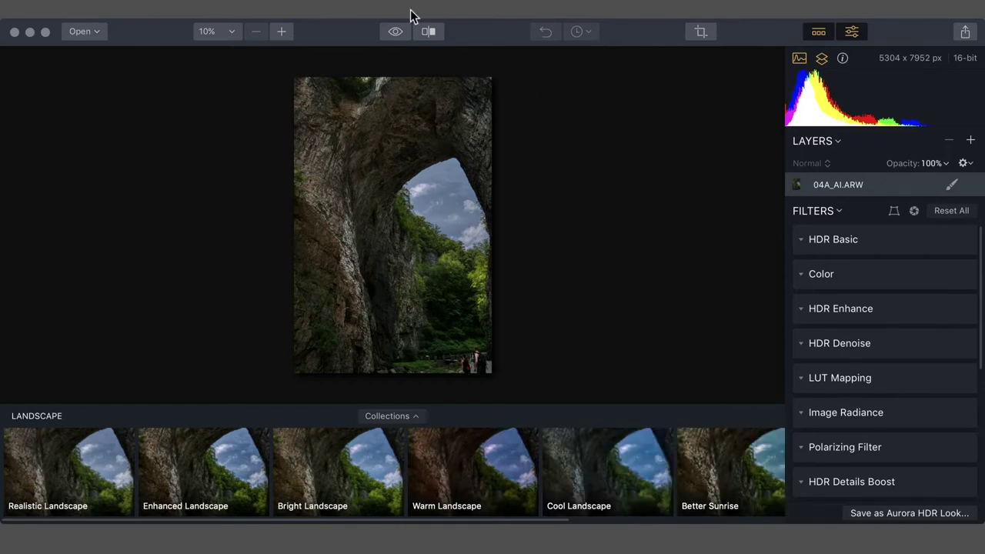
# Step: Hide the Landscape looks strip so the processed cave photo shows larger
pyautogui.click(818, 35)
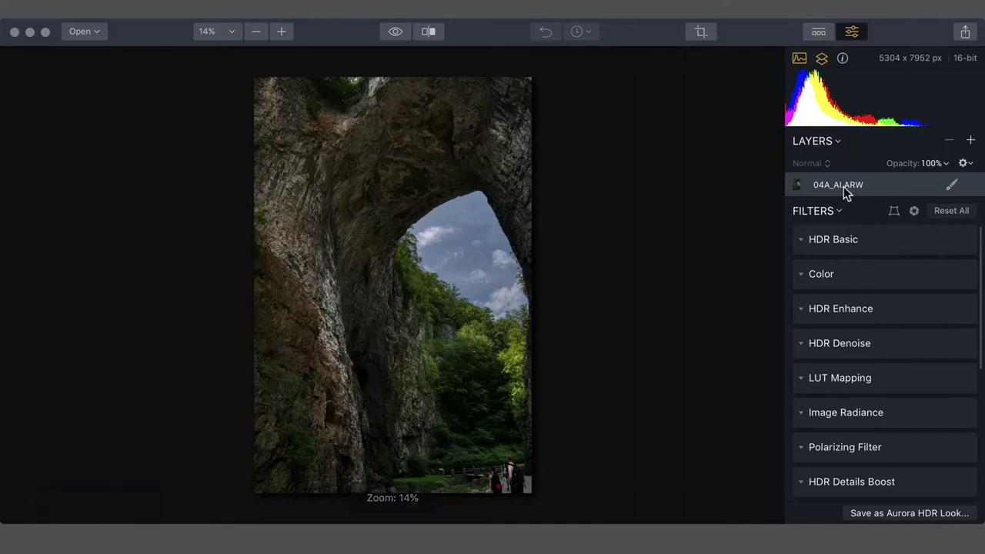
# Step: Compare with the original, then in HDR Basic set Smart Tone to 32 with Exposure 0.00
pyautogui.click(395, 33)
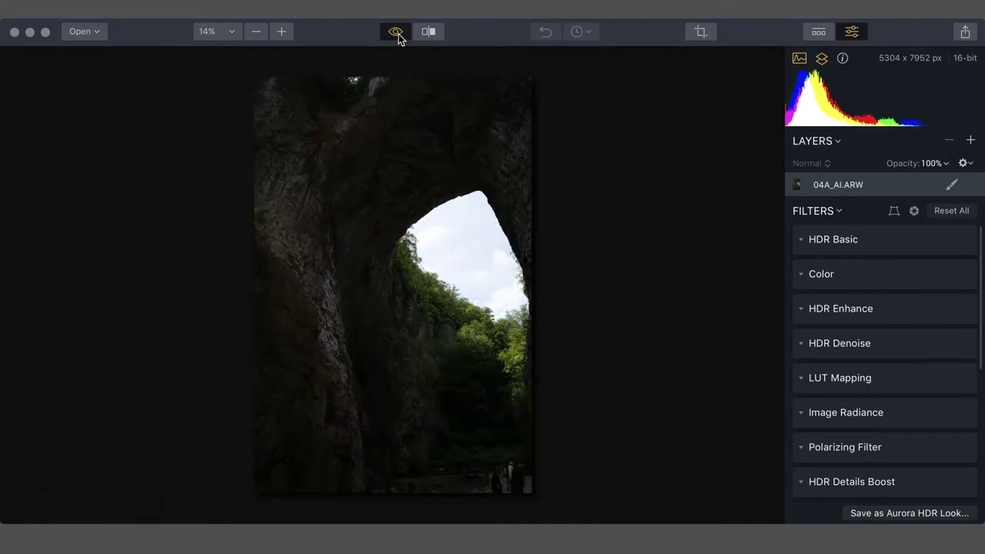
pyautogui.click(396, 33)
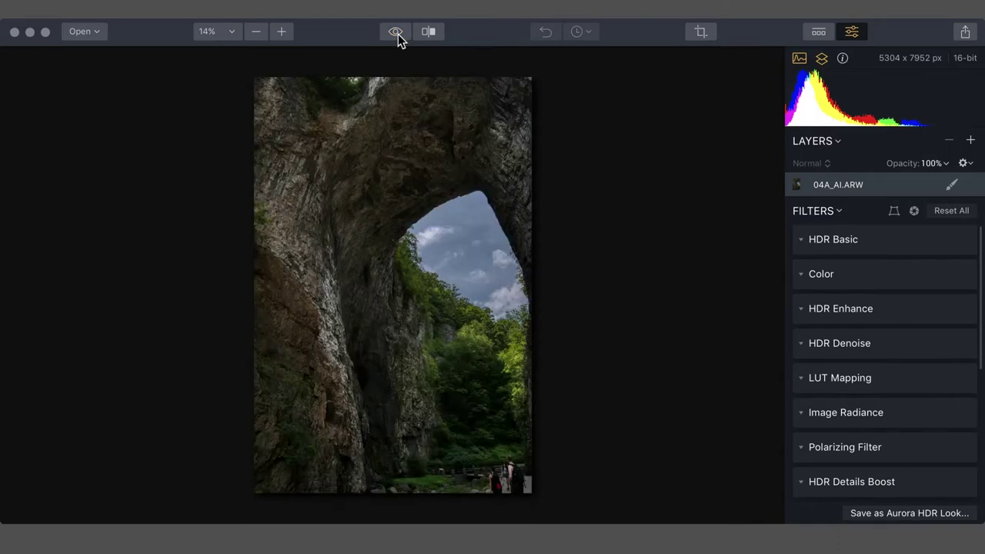
pyautogui.click(801, 239)
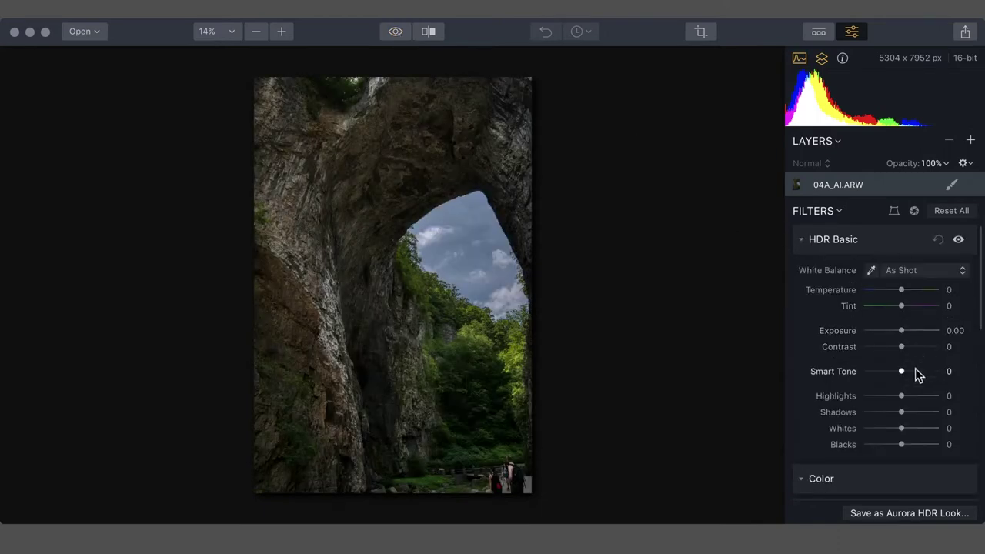
pyautogui.moveTo(910, 370)
pyautogui.mouseDown()
pyautogui.moveTo(930, 374)
pyautogui.moveTo(869, 374)
pyautogui.moveTo(911, 373)
pyautogui.mouseUp()
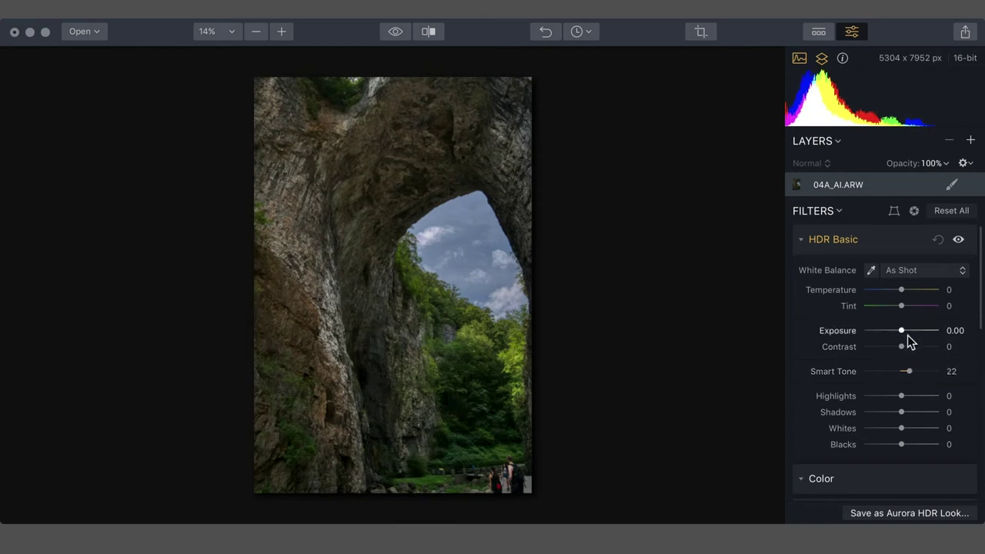
pyautogui.moveTo(904, 331); pyautogui.dragTo(877, 336)
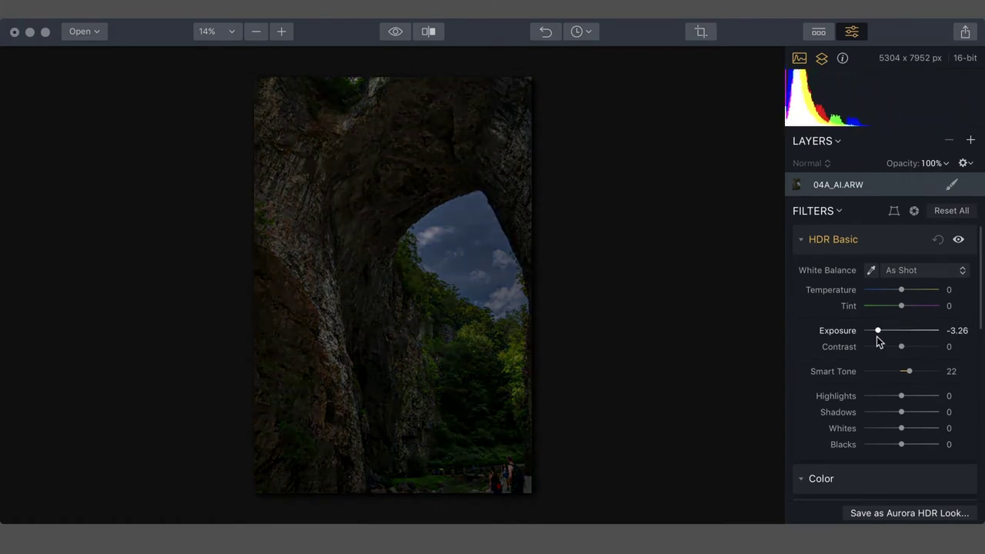
pyautogui.doubleClick(878, 331)
pyautogui.moveTo(909, 370); pyautogui.dragTo(915, 372)
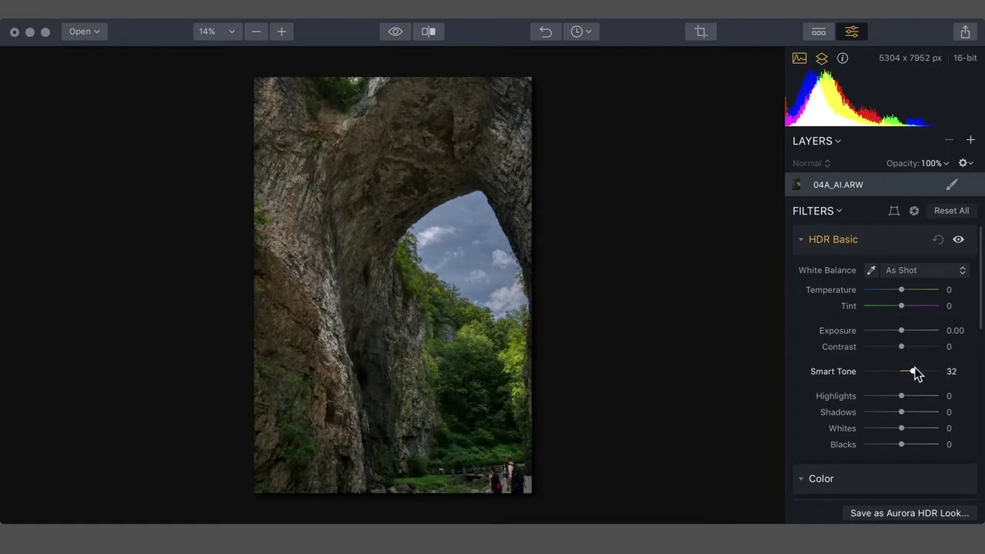
# Step: Send the merged arch image from Aurora HDR to Photoshop via Share > Open In
pyautogui.click(965, 33)
pyautogui.moveTo(953, 115)
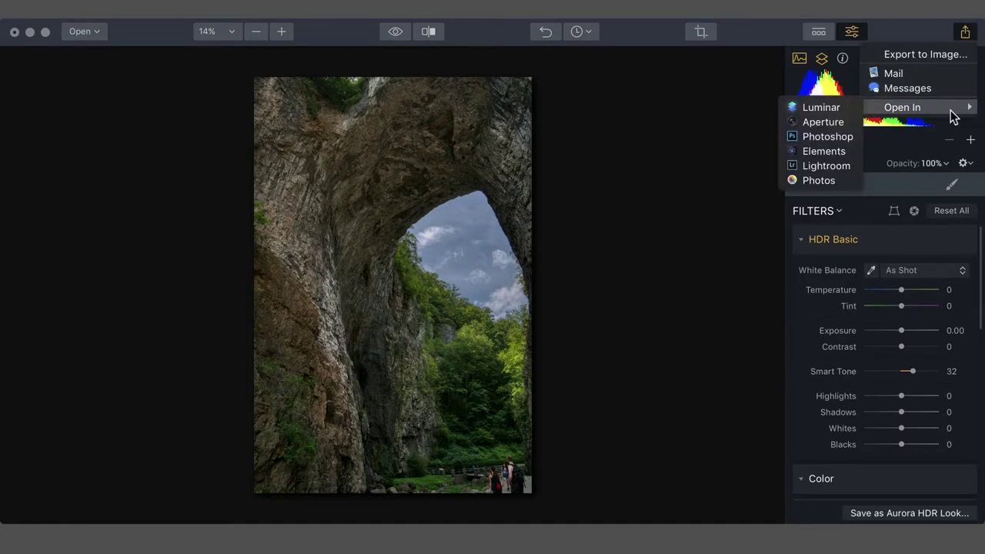
pyautogui.click(835, 137)
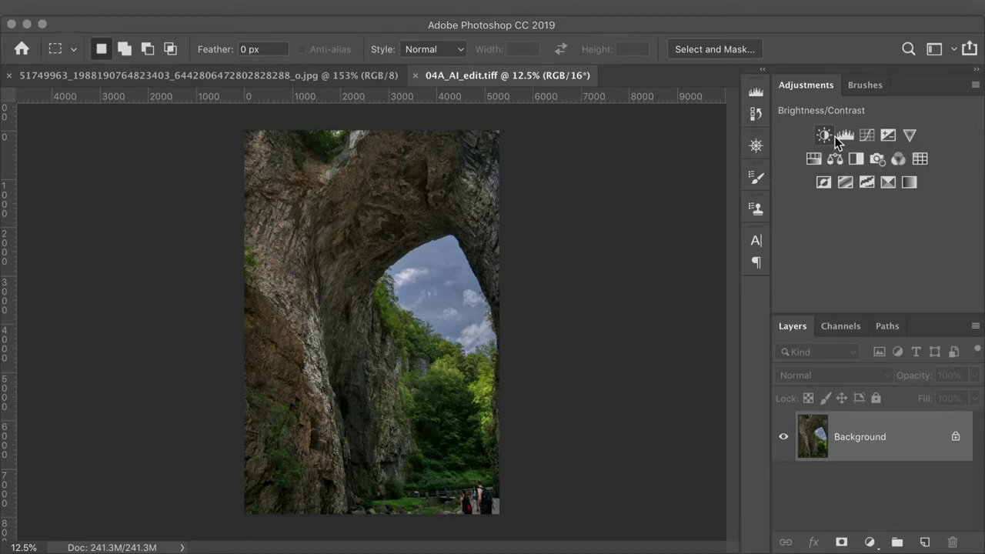
# Step: Convert the Background layer of 04A_AI_edit.tiff into smart object Layer 0 for smart filters
pyautogui.click(379, 7)
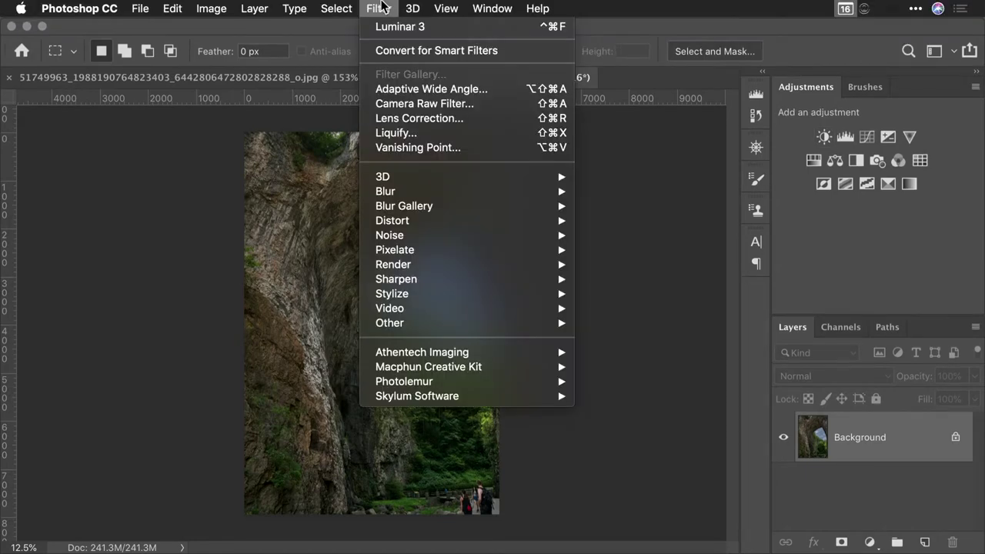
pyautogui.click(387, 52)
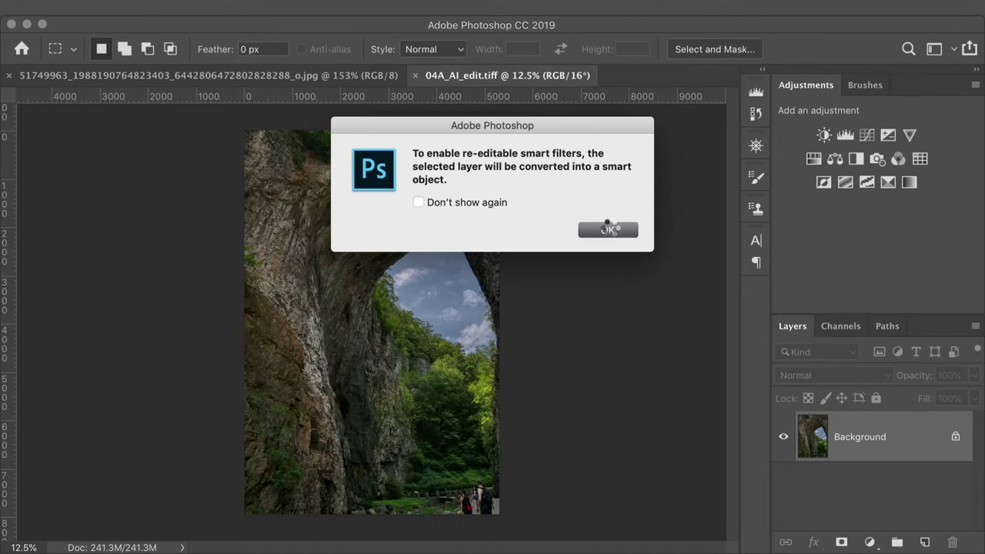
pyautogui.click(607, 229)
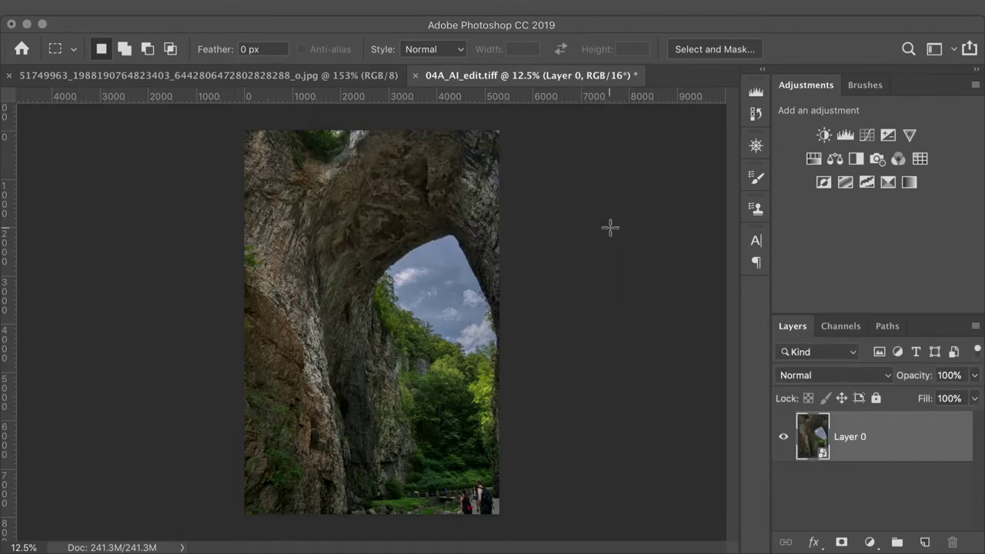
pyautogui.click(378, 8)
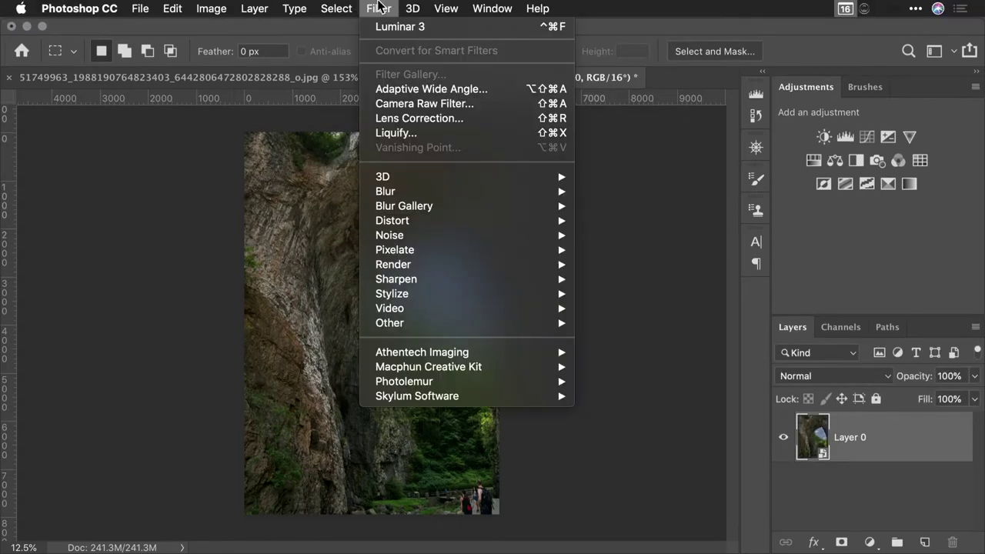
# Step: In the Camera Raw filter, set Blacks +10, Shadows +28, Whites +44 and Contrast +13
pyautogui.click(392, 105)
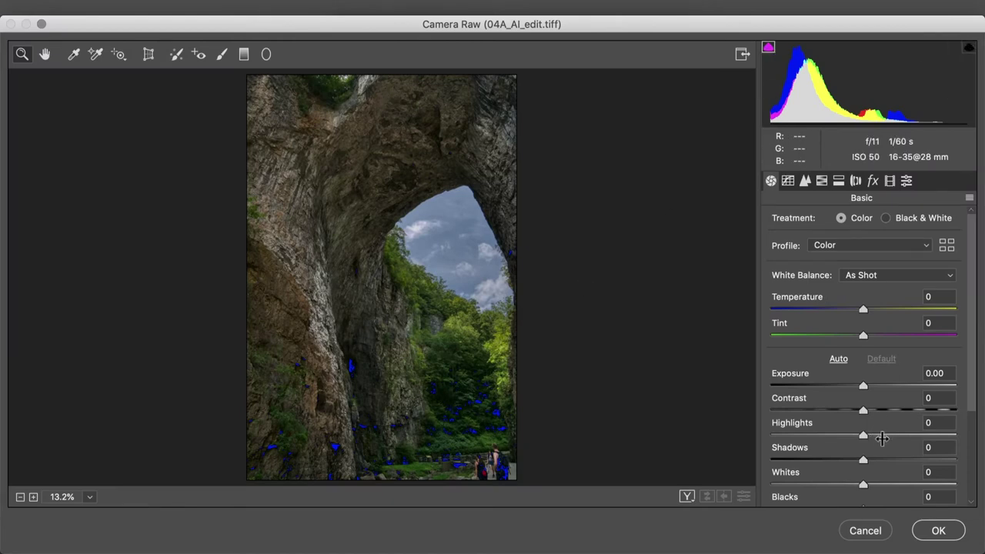
pyautogui.scroll(-1, 886, 444)
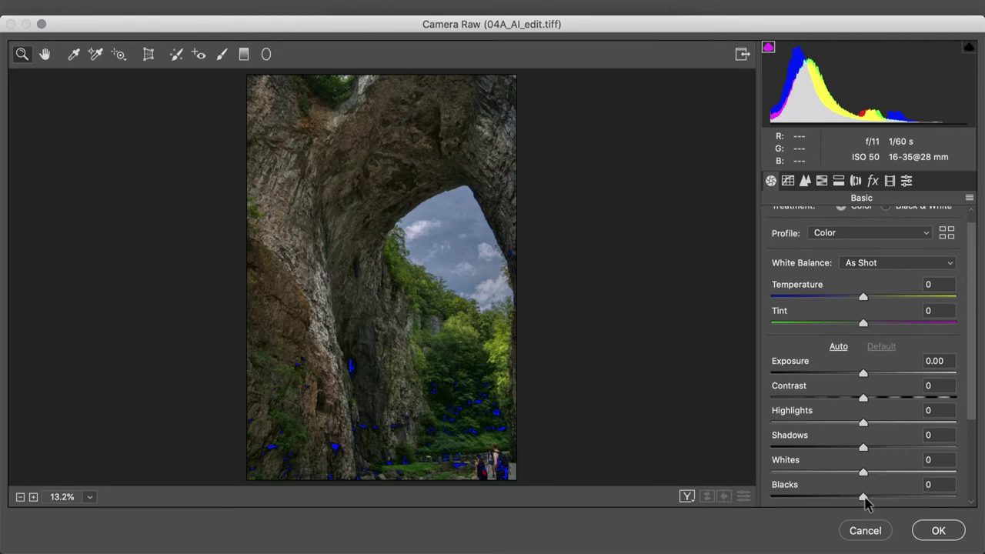
pyautogui.moveTo(863, 497); pyautogui.dragTo(875, 500)
pyautogui.moveTo(861, 449); pyautogui.dragTo(890, 449)
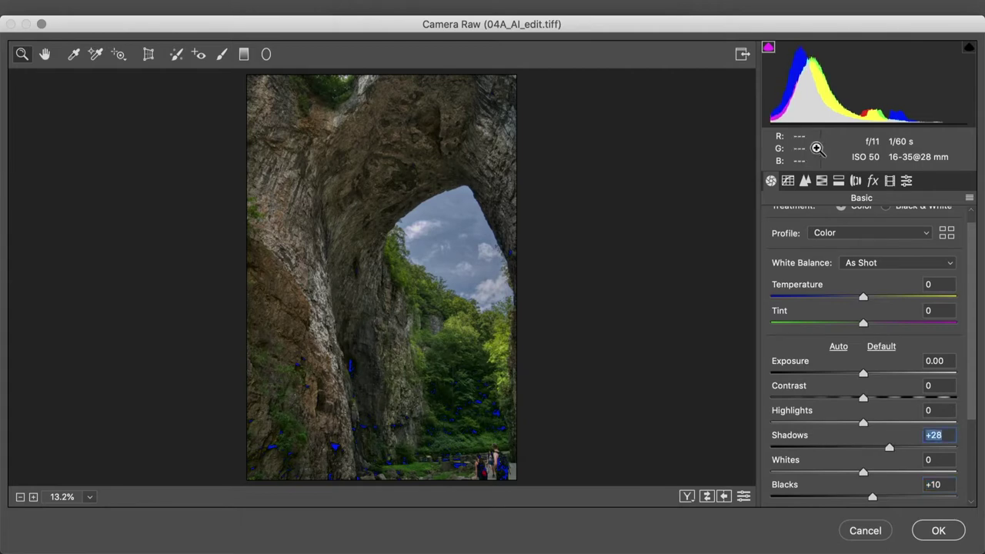
pyautogui.click(969, 49)
pyautogui.moveTo(867, 473); pyautogui.dragTo(908, 475)
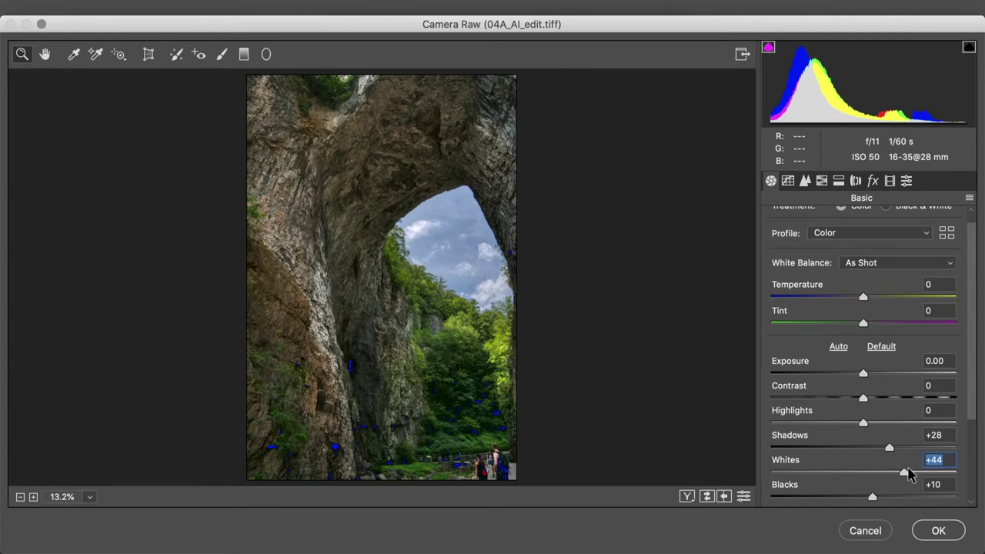
pyautogui.click(877, 399)
pyautogui.click(876, 399)
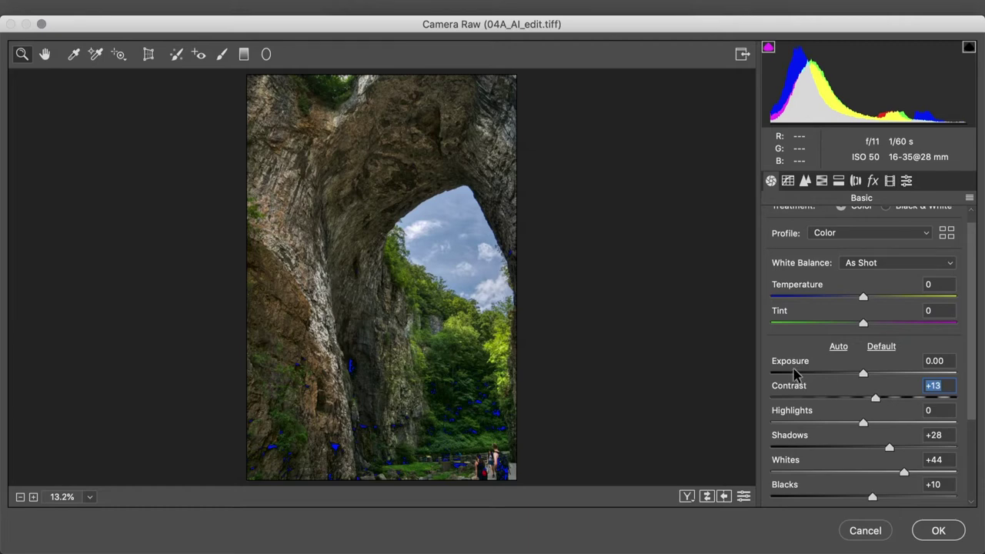
pyautogui.click(150, 57)
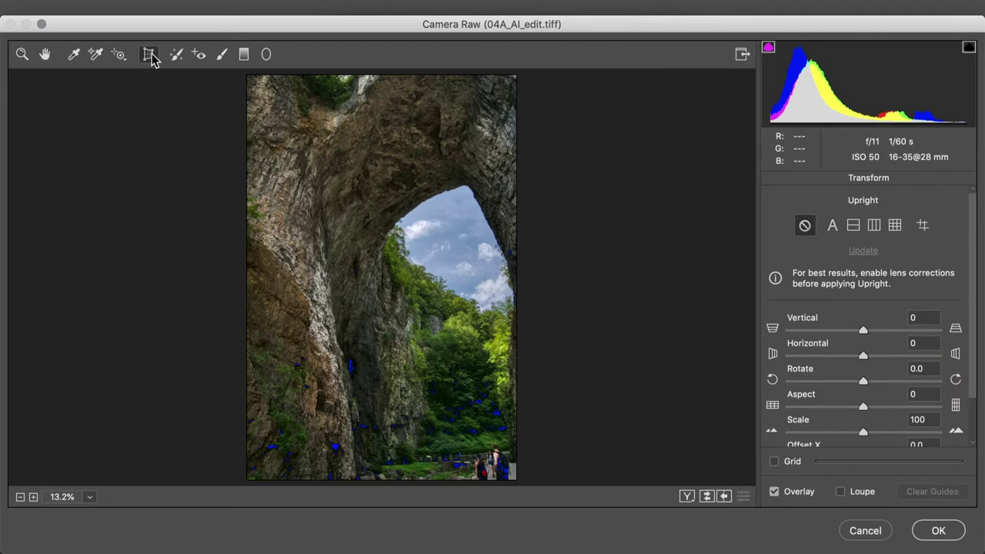
# Step: Apply Auto Upright correction to the arch photo, comparing it with Upright off
pyautogui.click(832, 226)
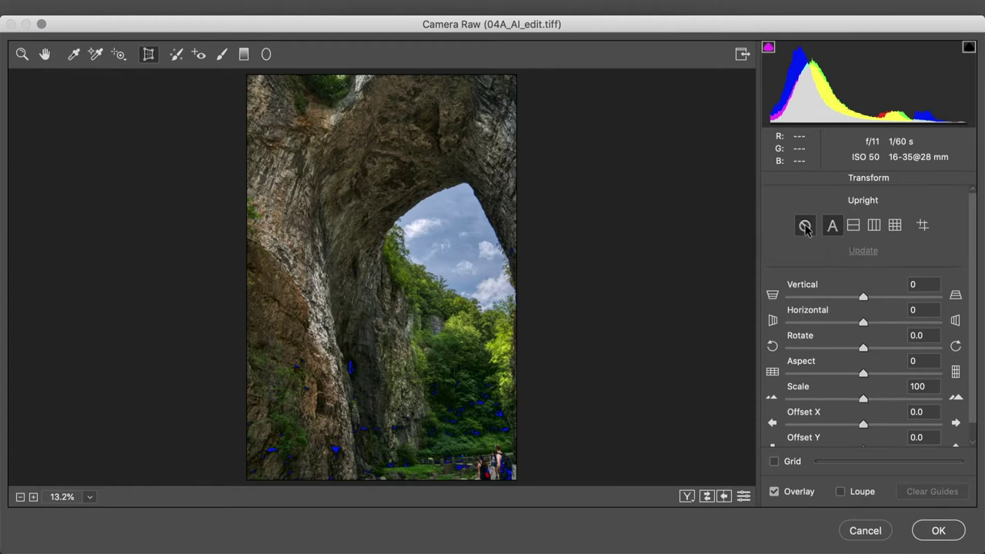
pyautogui.click(804, 226)
pyautogui.click(830, 228)
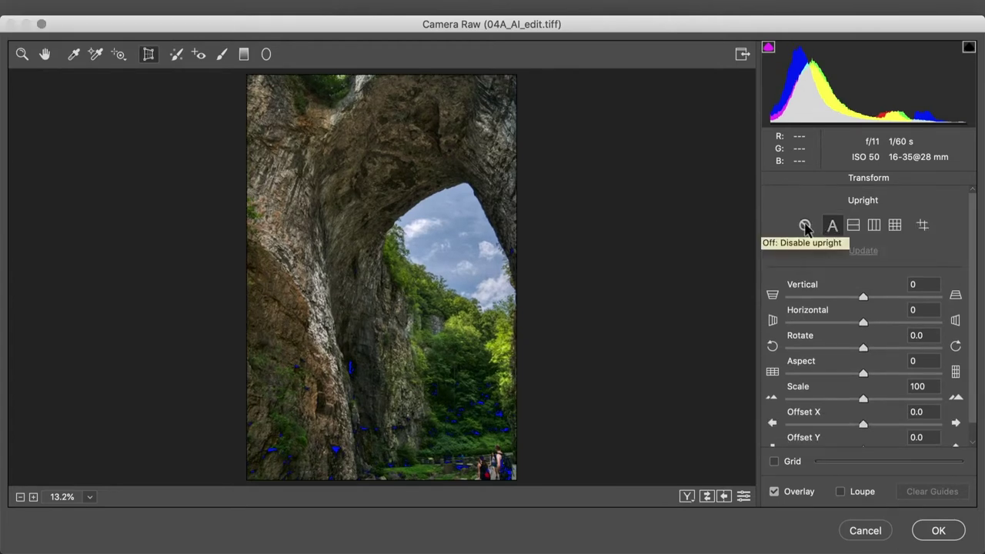
pyautogui.click(805, 226)
pyautogui.click(828, 227)
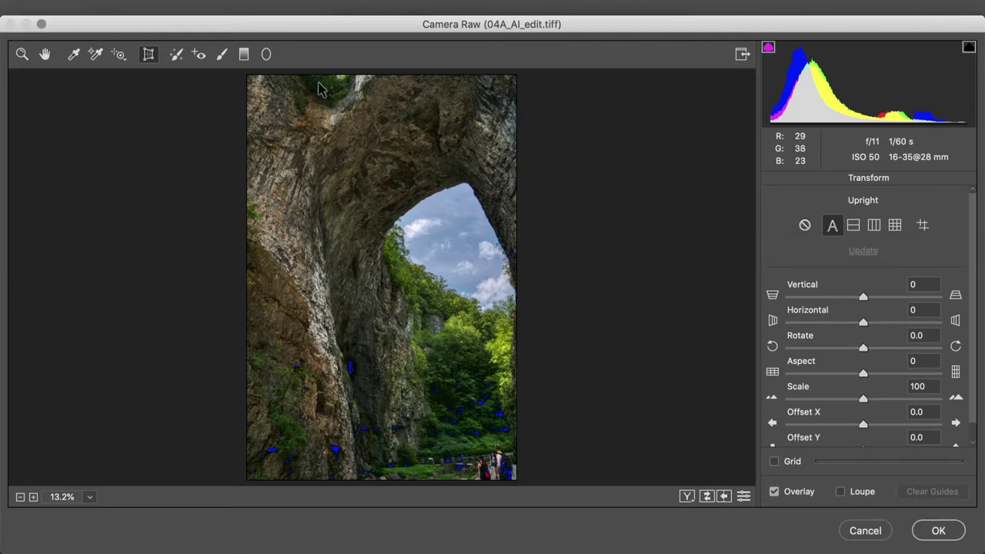
pyautogui.click(45, 54)
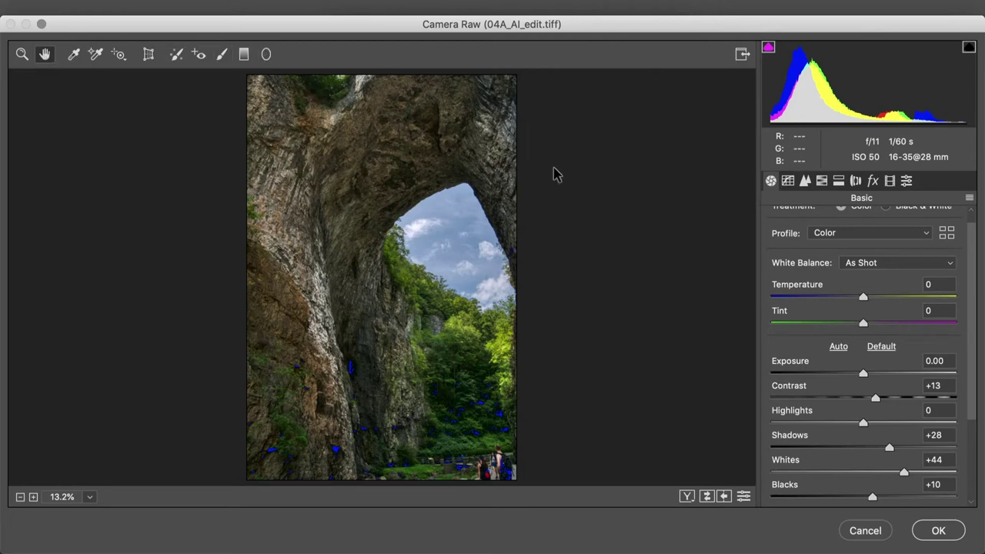
# Step: Sharpen the arch photo with Masking 89, Amount 60, Radius 1.8 and Detail 71
pyautogui.click(805, 180)
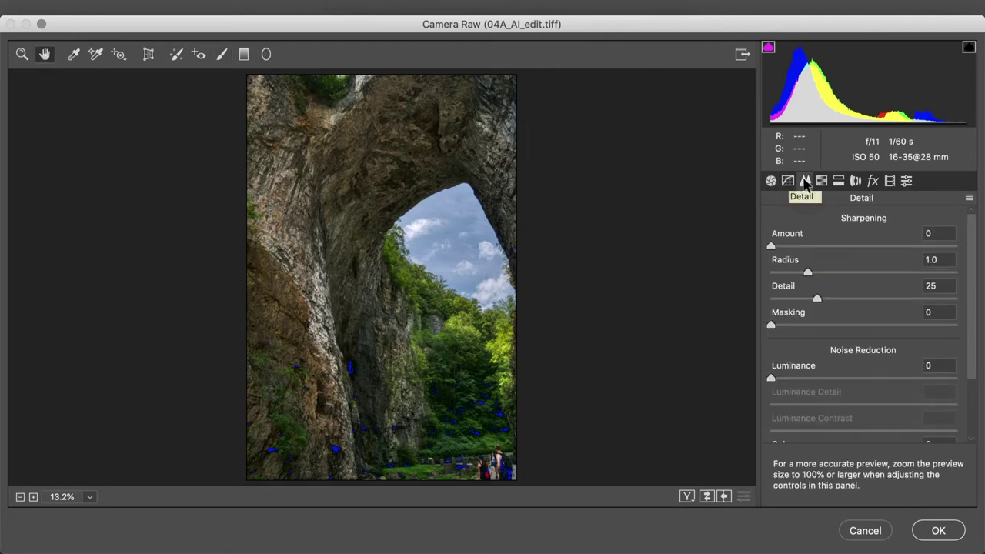
pyautogui.press('alt')
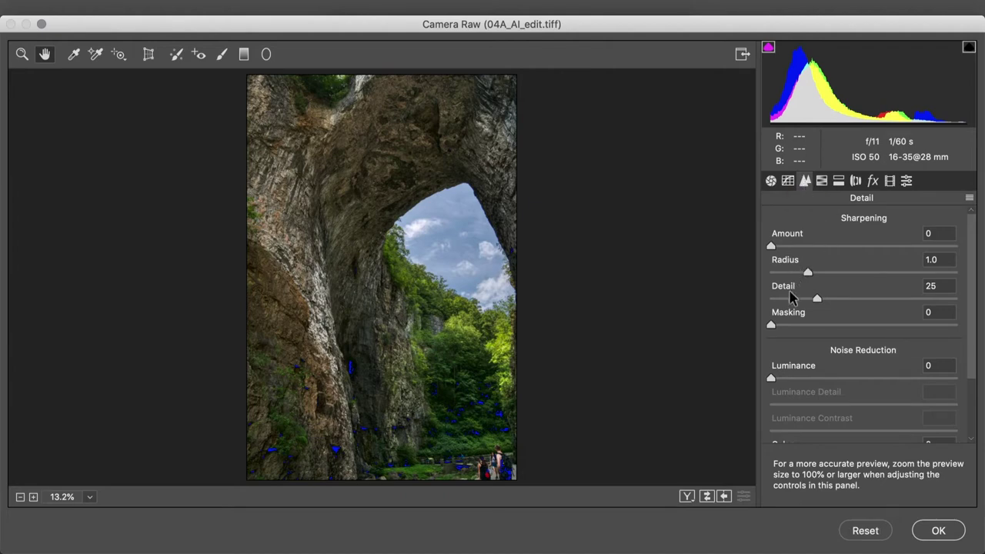
pyautogui.moveTo(771, 324); pyautogui.dragTo(942, 339)
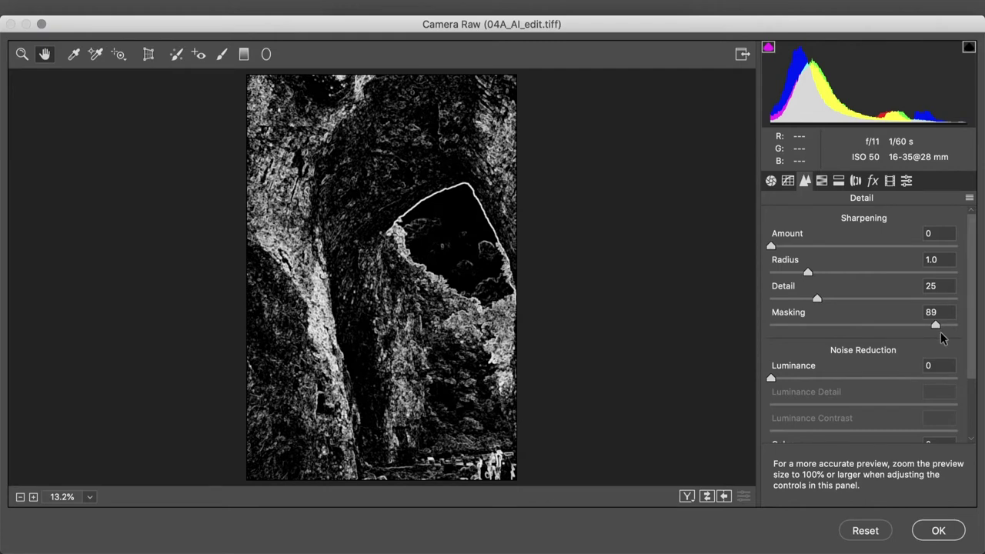
pyautogui.moveTo(942, 338); pyautogui.dragTo(942, 335)
pyautogui.click(797, 246)
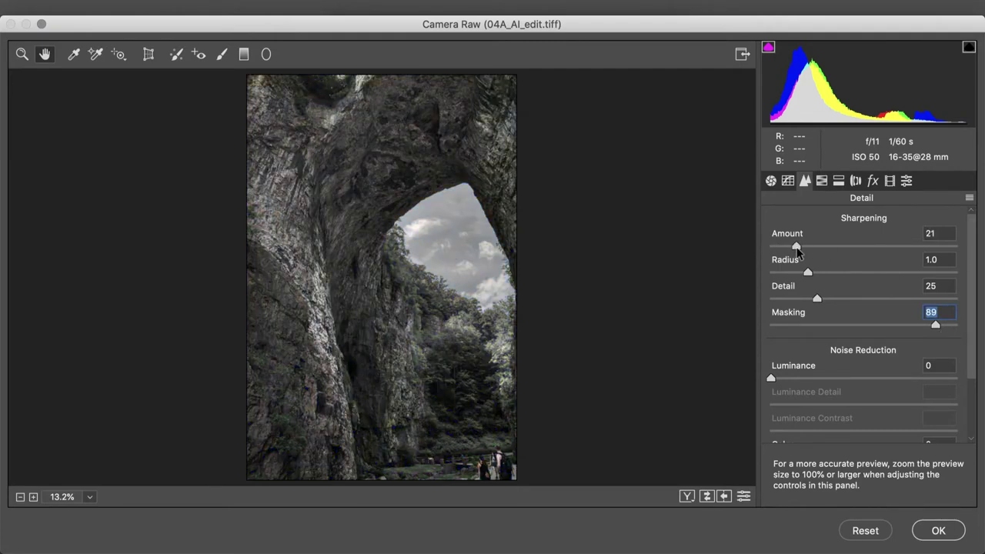
pyautogui.moveTo(811, 250); pyautogui.dragTo(903, 303)
pyautogui.press('alt')
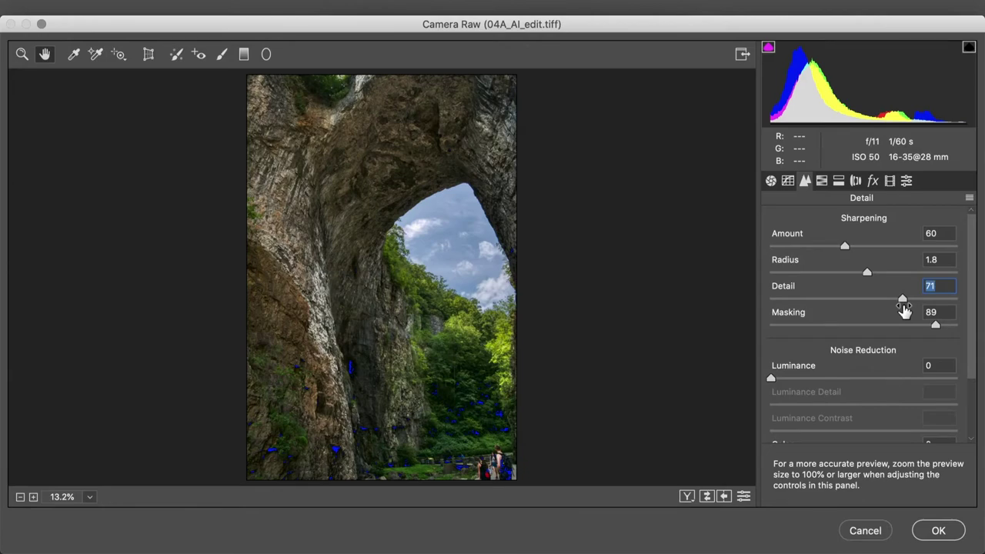
# Step: Check the sharpening zoomed in at 50%, zoom back out, and apply the Camera Raw filter
pyautogui.keyDown('super'); pyautogui.click(663, 196); pyautogui.keyUp('super')
pyautogui.keyDown('super'); pyautogui.click(663, 195); pyautogui.keyUp('super')
pyautogui.keyDown('super'); pyautogui.click(665, 196); pyautogui.keyUp('super')
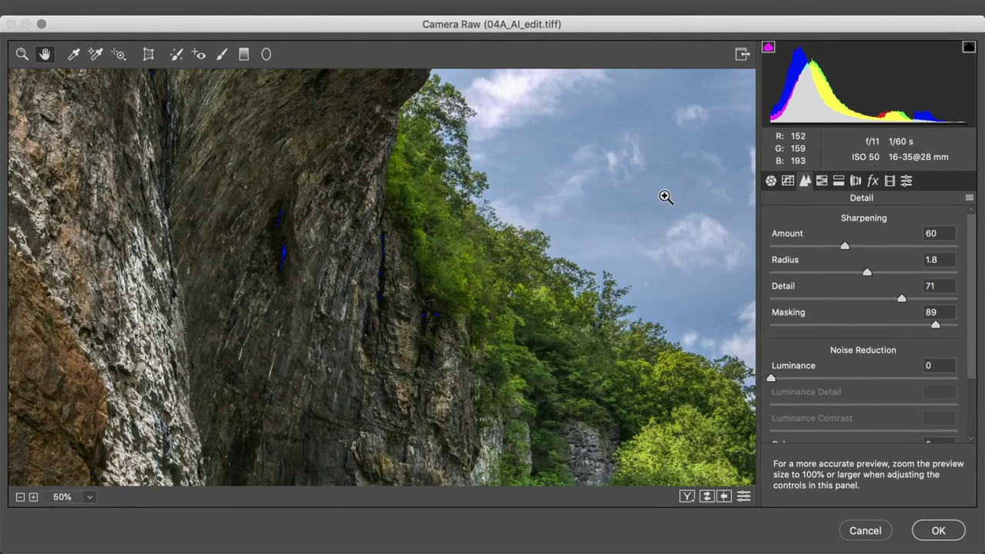
pyautogui.press('super+minus')
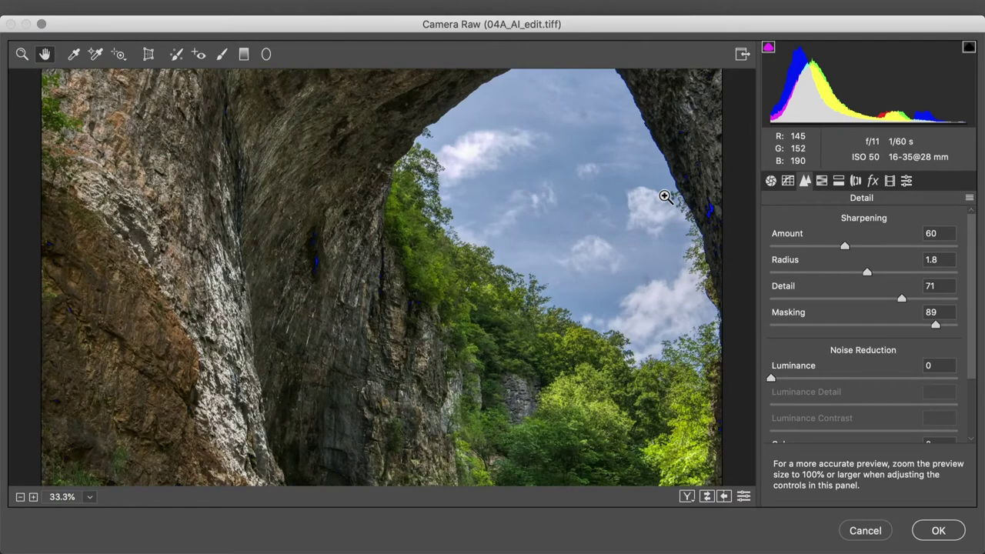
pyautogui.press('super+minus')
pyautogui.press('super+minus')
pyautogui.press('super+minus')
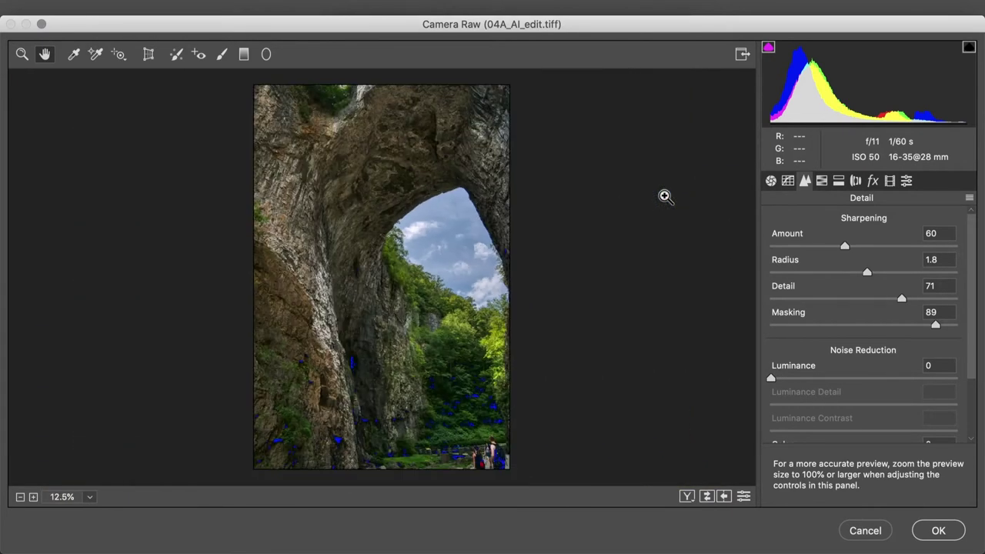
pyautogui.click(937, 530)
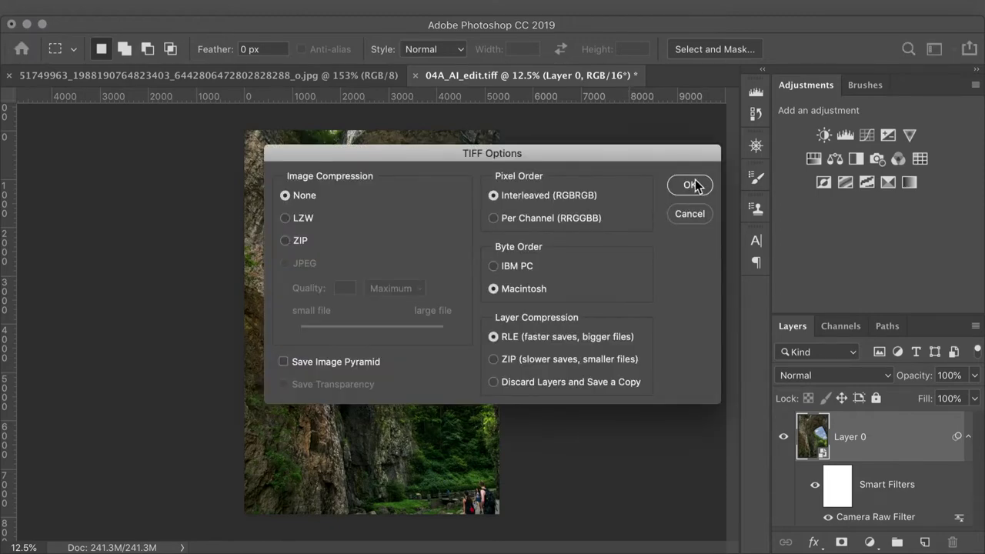
# Step: Save 04A_AI_edit.tiff with its layers and switch back to Adobe Bridge
pyautogui.click(692, 187)
pyautogui.click(606, 216)
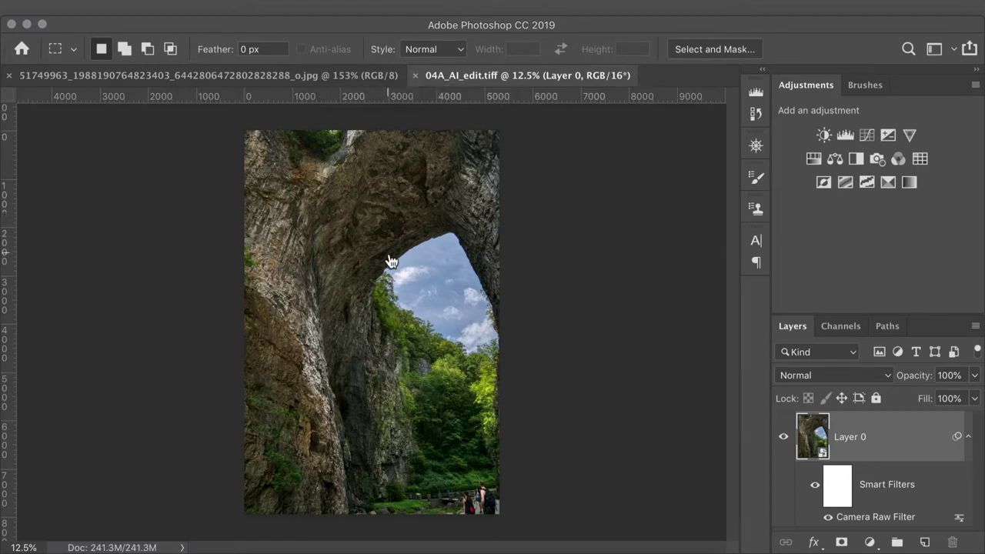
pyautogui.press('super+Tab')
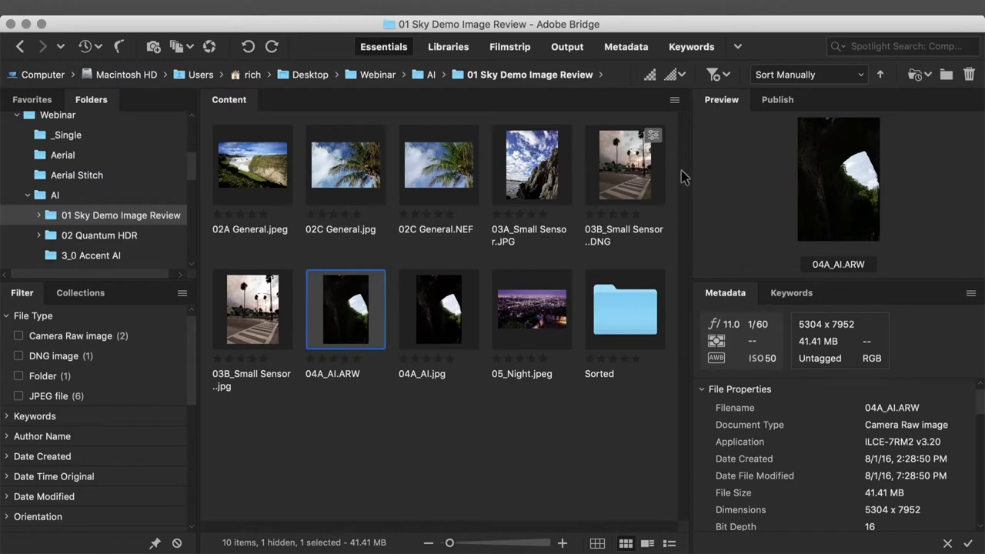
# Step: Send the palm-tree 03B_Small Sensor DNG from Bridge to Aurora HDR 2019
pyautogui.click(636, 164)
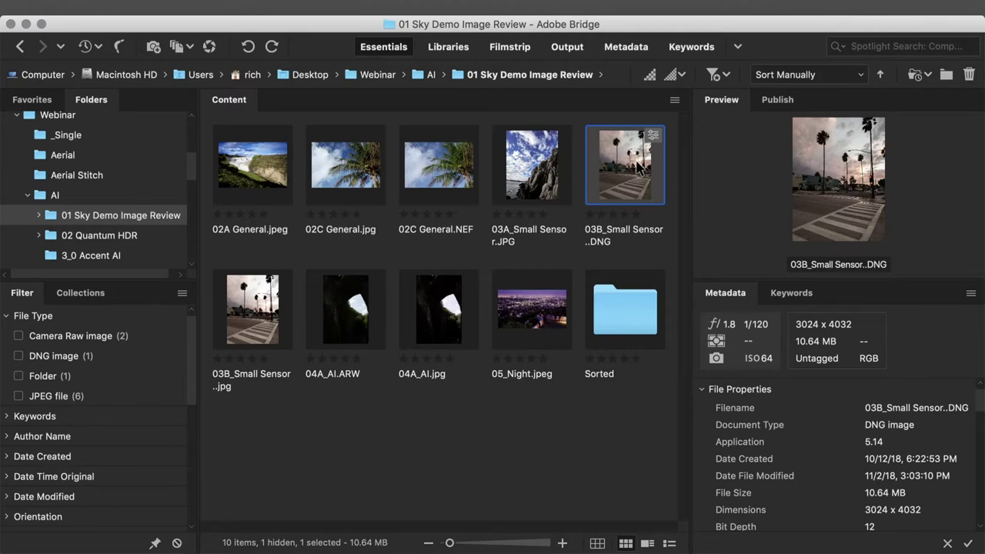
pyautogui.rightClick(637, 167)
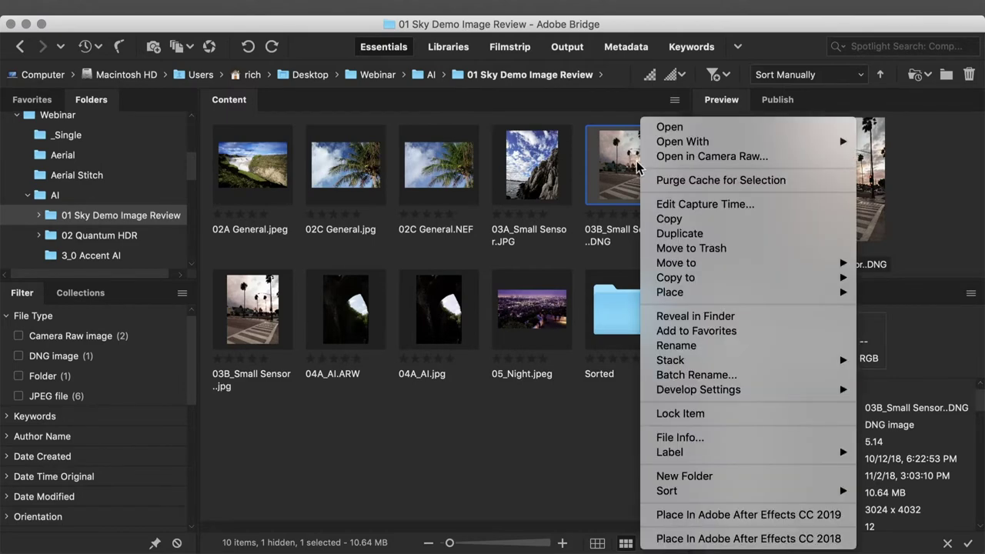
pyautogui.moveTo(653, 149)
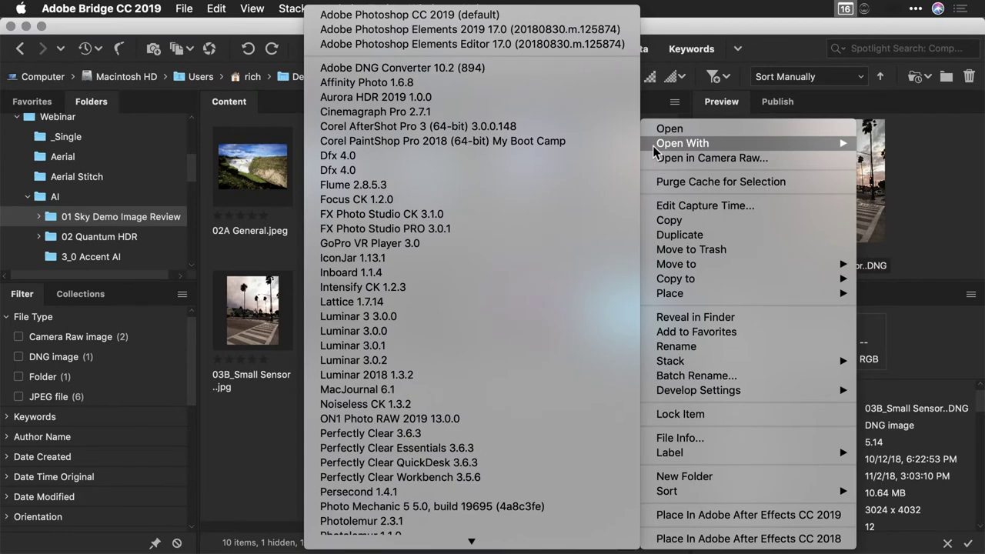
pyautogui.click(564, 104)
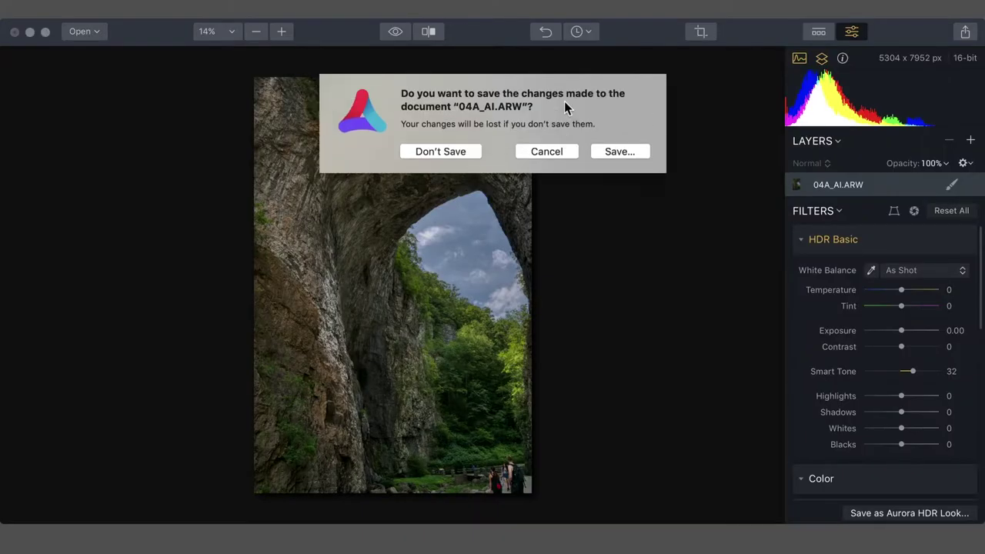
# Step: Discard the arch photo's edits, create an HDR from the palm-tree DNG, and start raising Smart Tone
pyautogui.click(460, 150)
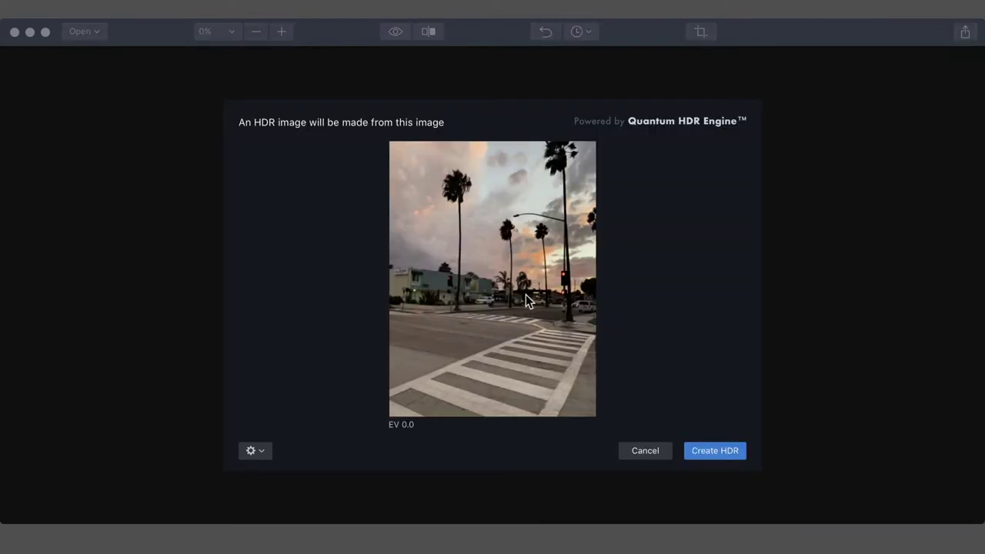
pyautogui.click(709, 456)
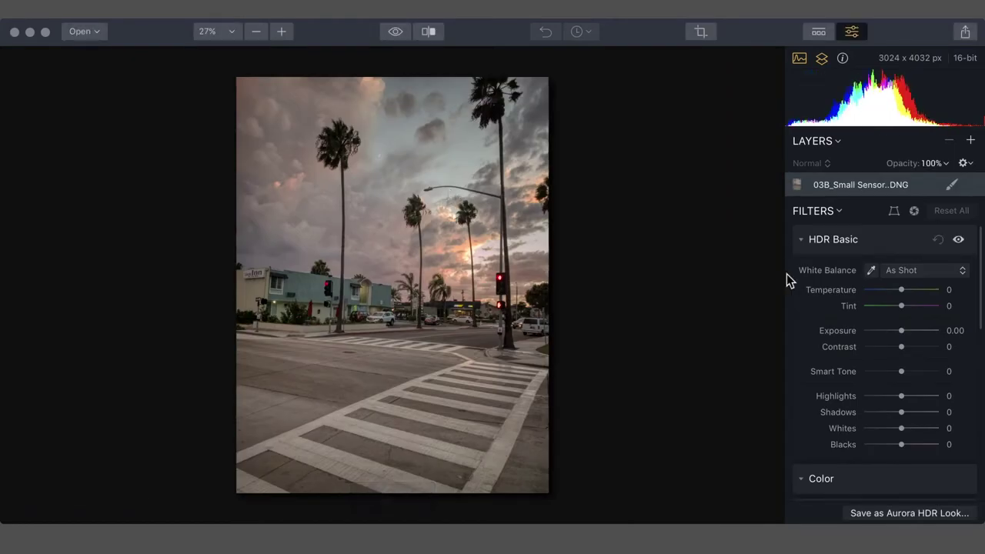
pyautogui.click(921, 370)
# Step: Set Smart Tone to 29 and Color Contrast to 54
pyautogui.moveTo(921, 370); pyautogui.dragTo(910, 347)
pyautogui.scroll(-3, 804, 365)
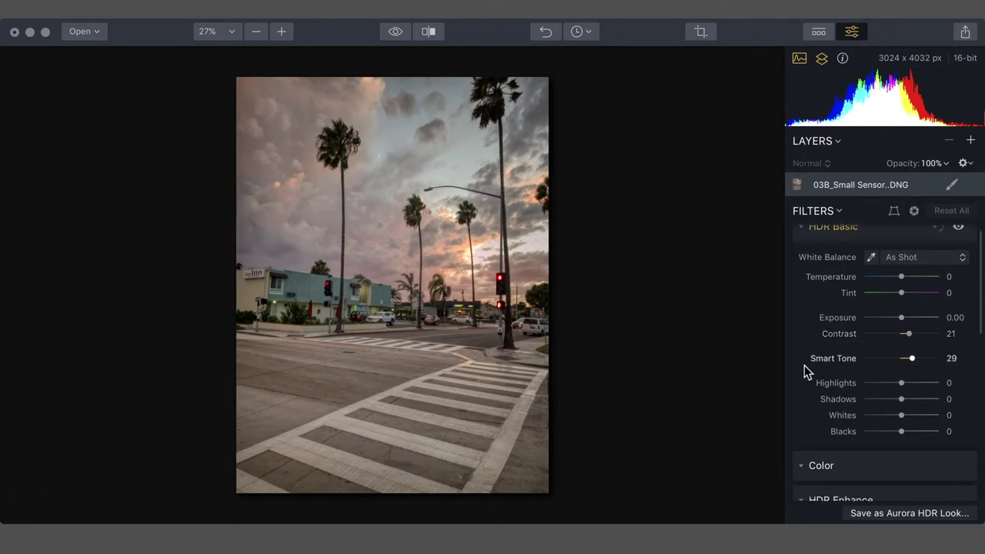
pyautogui.click(803, 398)
pyautogui.scroll(-3, 805, 403)
pyautogui.scroll(1, 805, 402)
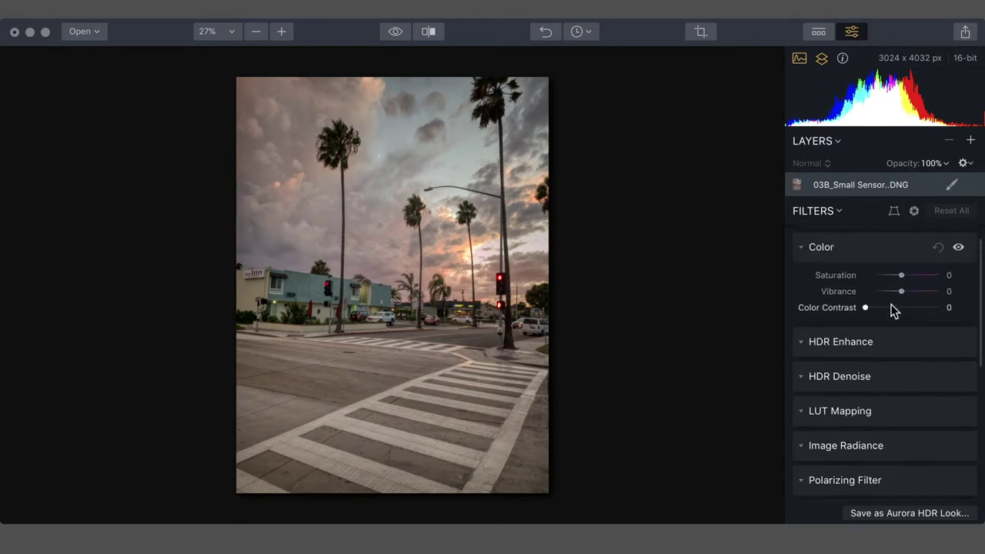
pyautogui.click(893, 308)
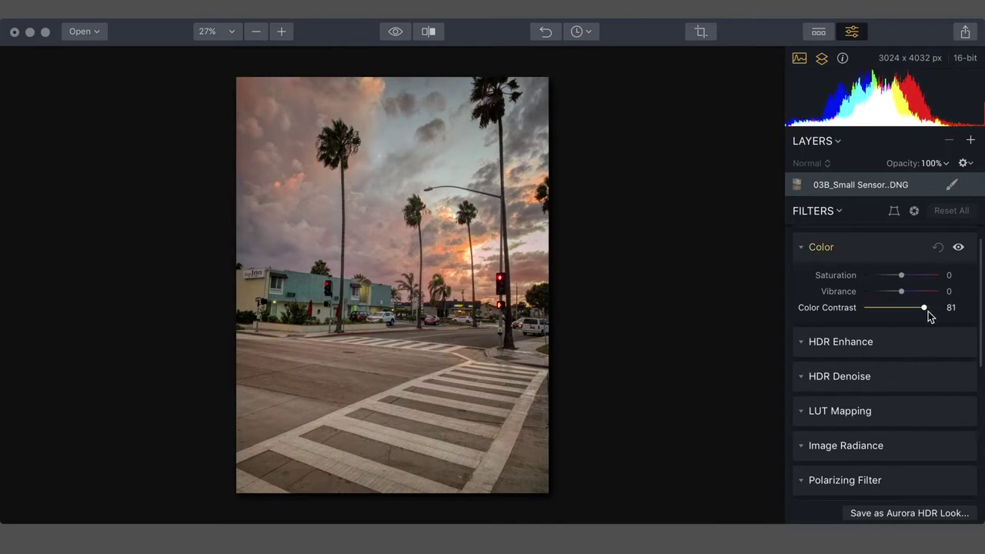
pyautogui.doubleClick(894, 308)
pyautogui.moveTo(865, 308); pyautogui.dragTo(905, 323)
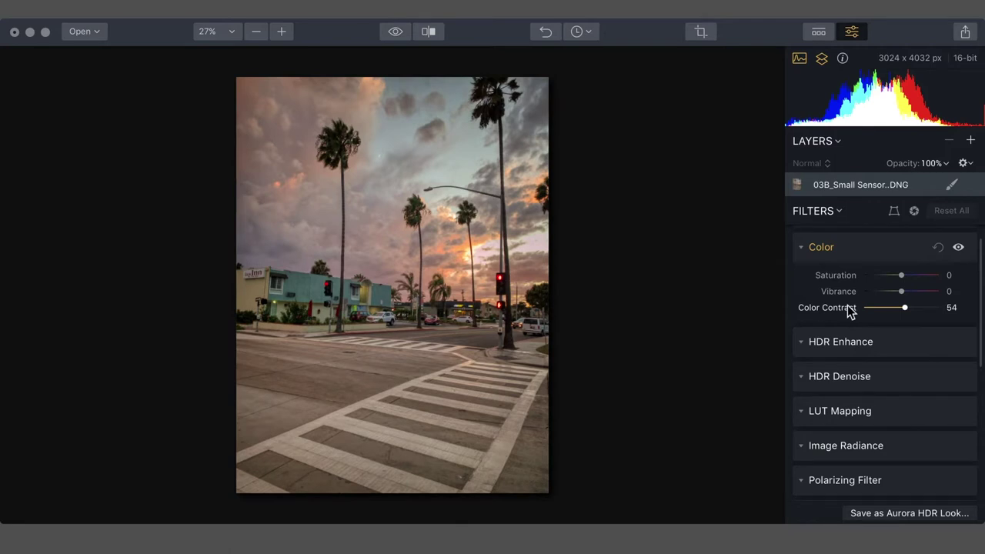
# Step: Set HDR Smart Structure to 52 in HDR Enhance
pyautogui.click(883, 342)
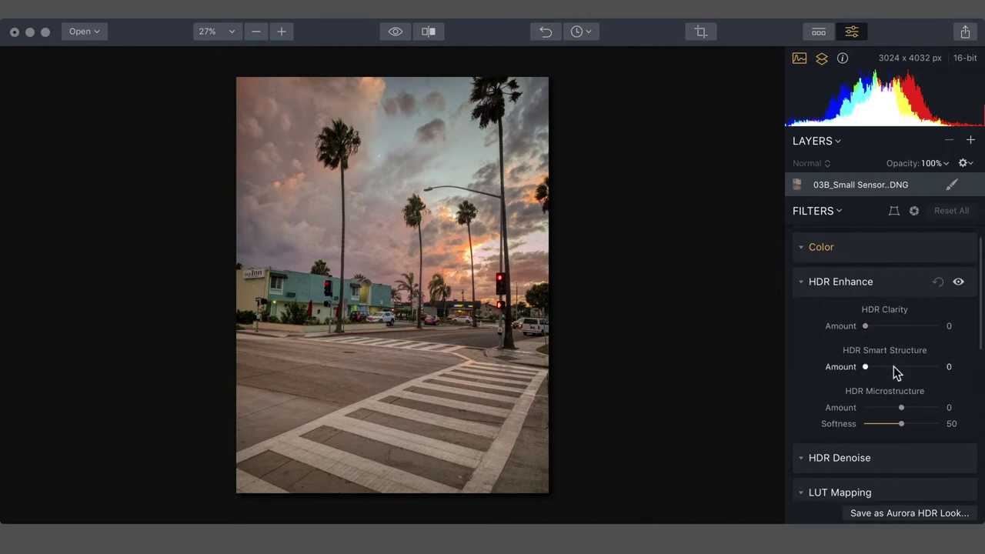
pyautogui.click(893, 366)
pyautogui.moveTo(893, 366)
pyautogui.mouseDown()
pyautogui.moveTo(919, 368)
pyautogui.moveTo(879, 367)
pyautogui.moveTo(940, 370)
pyautogui.moveTo(854, 362)
pyautogui.moveTo(928, 360)
pyautogui.moveTo(903, 355)
pyautogui.mouseUp()
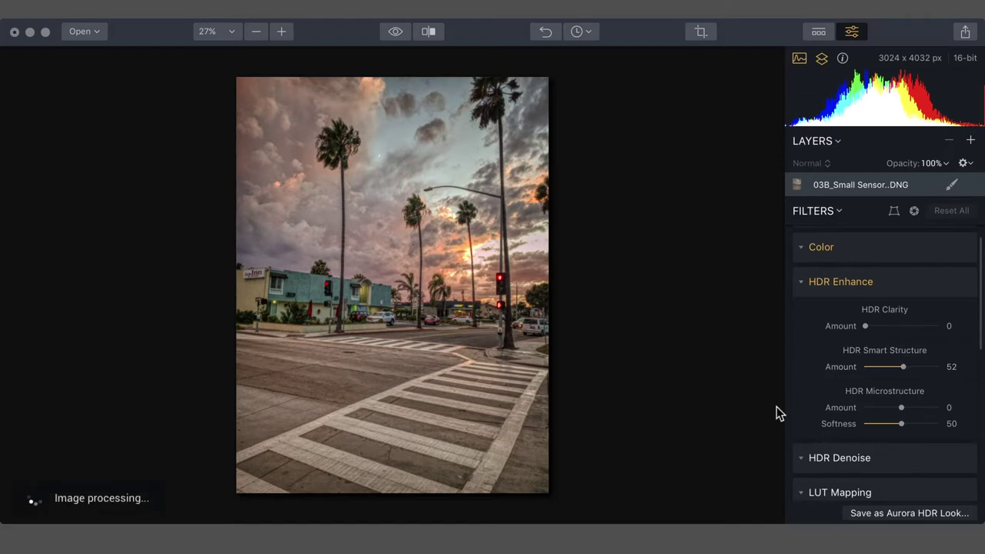
pyautogui.scroll(-4, 796, 393)
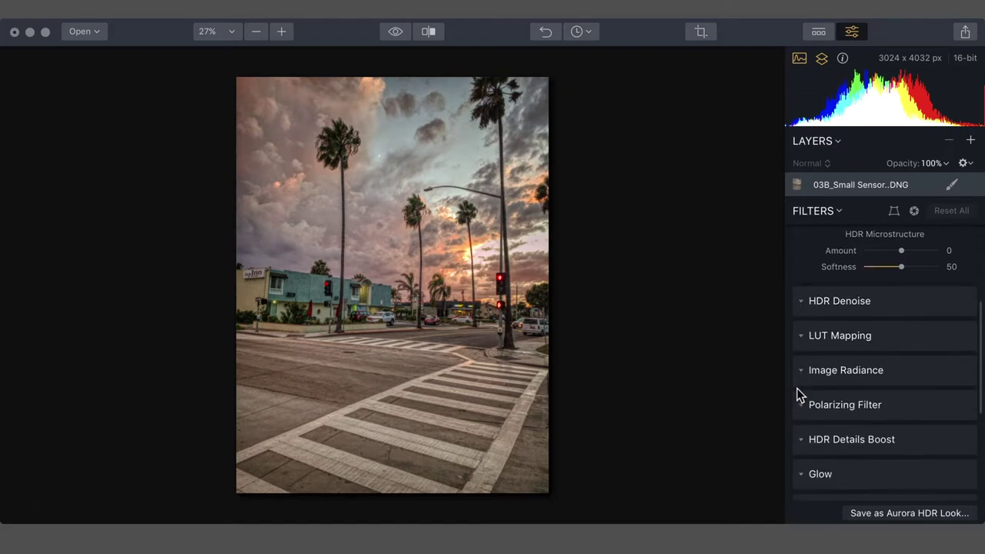
pyautogui.scroll(-1, 805, 413)
pyautogui.scroll(-5, 804, 414)
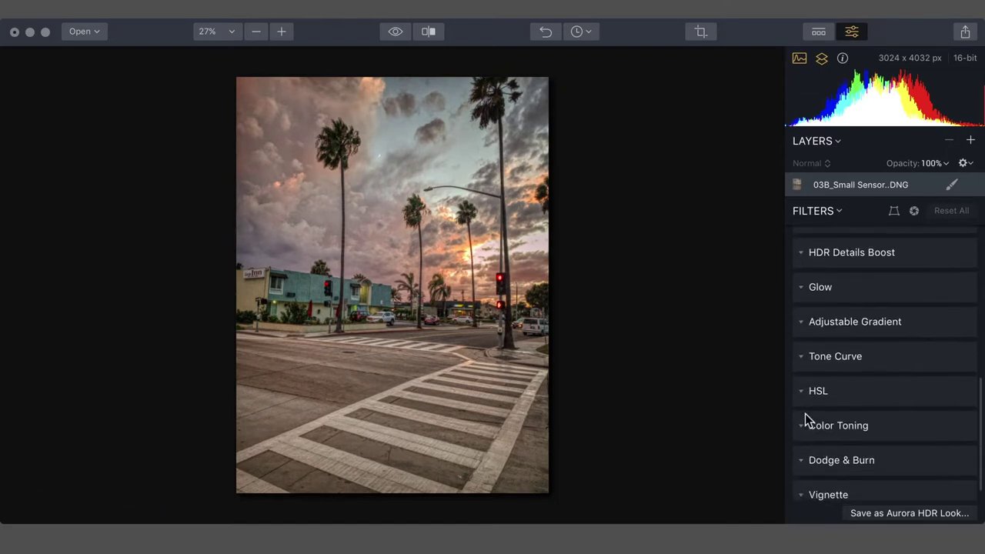
pyautogui.click(801, 322)
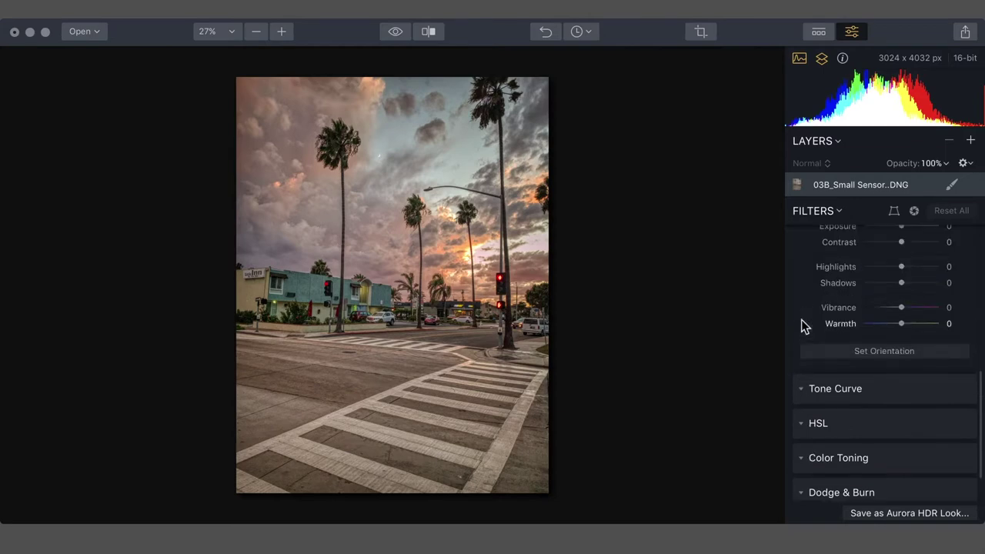
# Step: Position the Adjustable Gradient on the photo, stretching its upper edge into the sky
pyautogui.click(846, 352)
pyautogui.moveTo(408, 334); pyautogui.dragTo(407, 397)
pyautogui.moveTo(409, 233); pyautogui.dragTo(403, 112)
pyautogui.moveTo(392, 251); pyautogui.dragTo(390, 300)
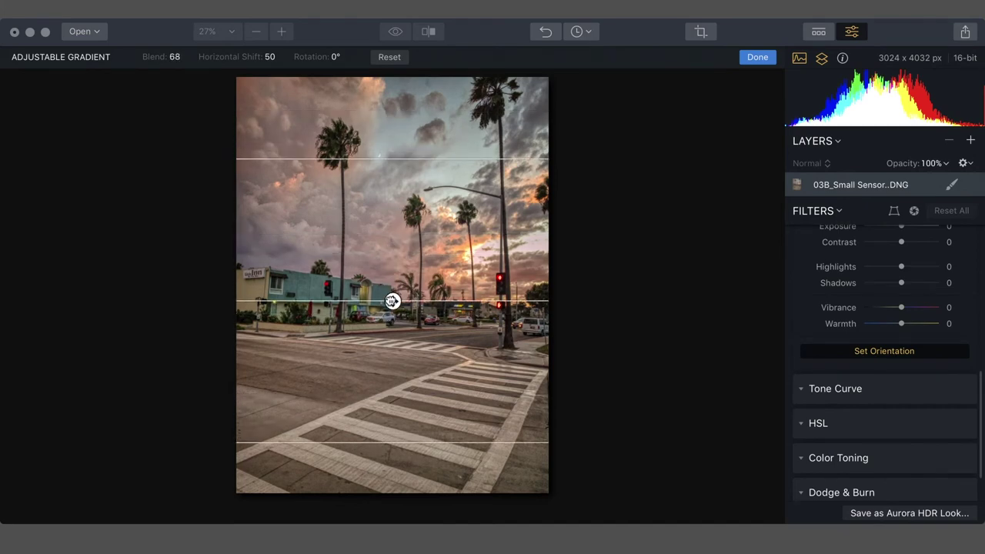
pyautogui.scroll(3, 818, 312)
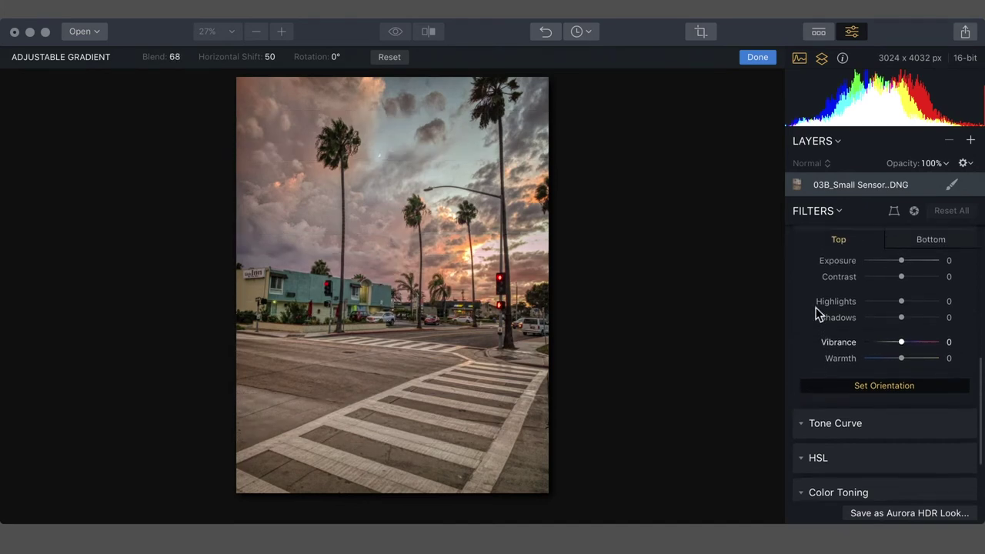
# Step: Give the gradient top Exposure -44 with more vibrance and warmth, bottom Exposure 26 and Warmth -75
pyautogui.click(883, 283)
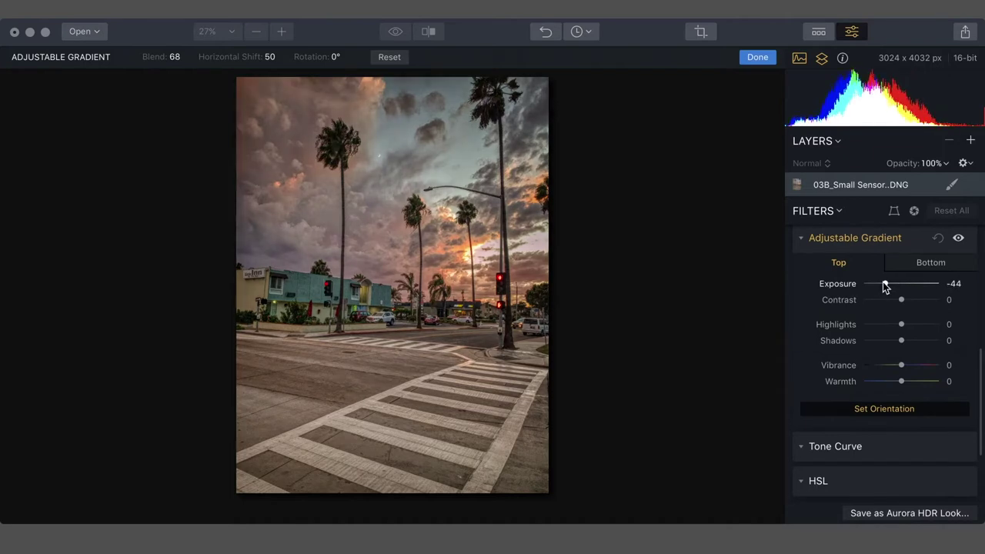
pyautogui.click(910, 365)
pyautogui.click(911, 380)
pyautogui.click(923, 261)
pyautogui.moveTo(900, 284); pyautogui.dragTo(910, 284)
pyautogui.moveTo(898, 380); pyautogui.dragTo(871, 384)
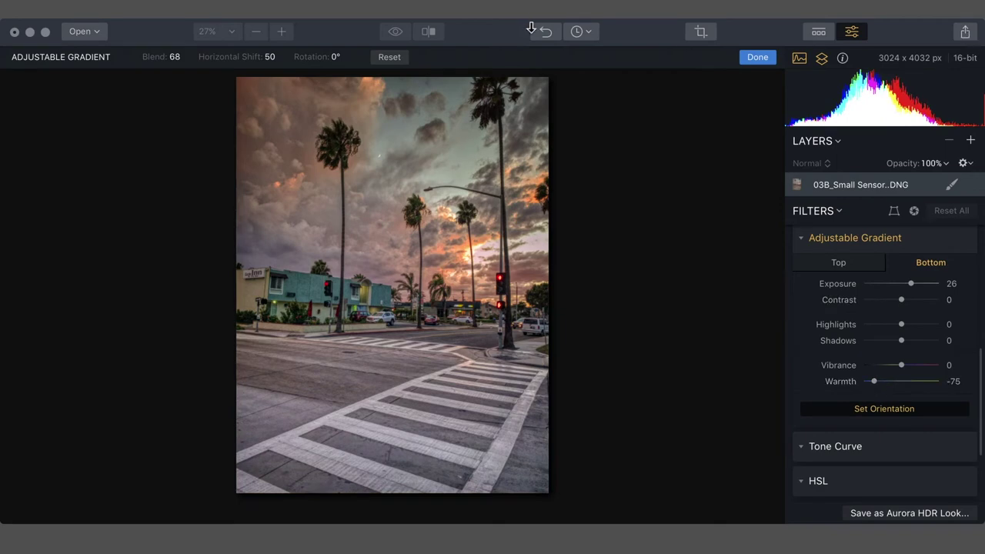
# Step: Finish the gradient and compare the edited photo against the original
pyautogui.click(757, 57)
pyautogui.click(393, 32)
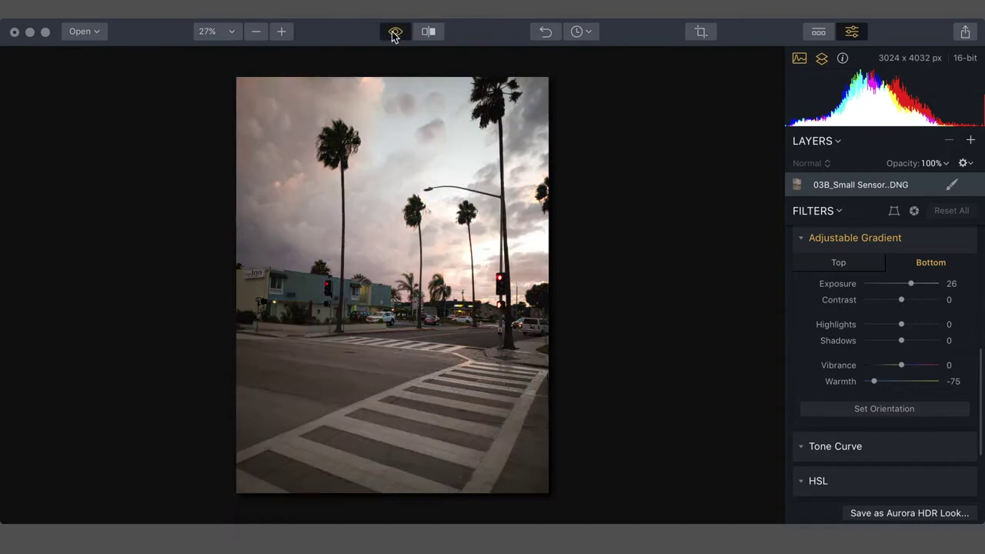
pyautogui.click(394, 33)
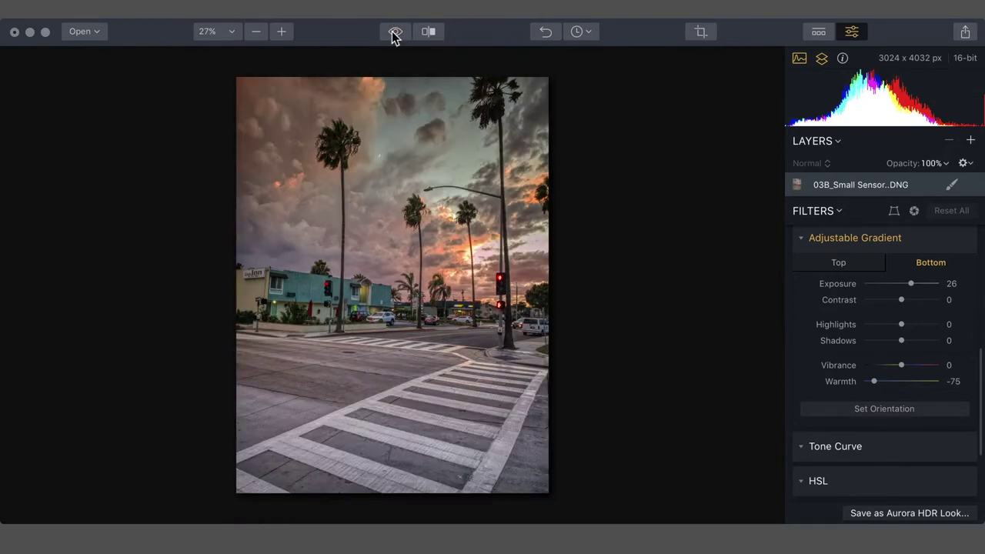
pyautogui.click(393, 33)
pyautogui.click(394, 34)
# Step: Send the edited palm-tree street photo to Photoshop through Share > Open In
pyautogui.click(965, 32)
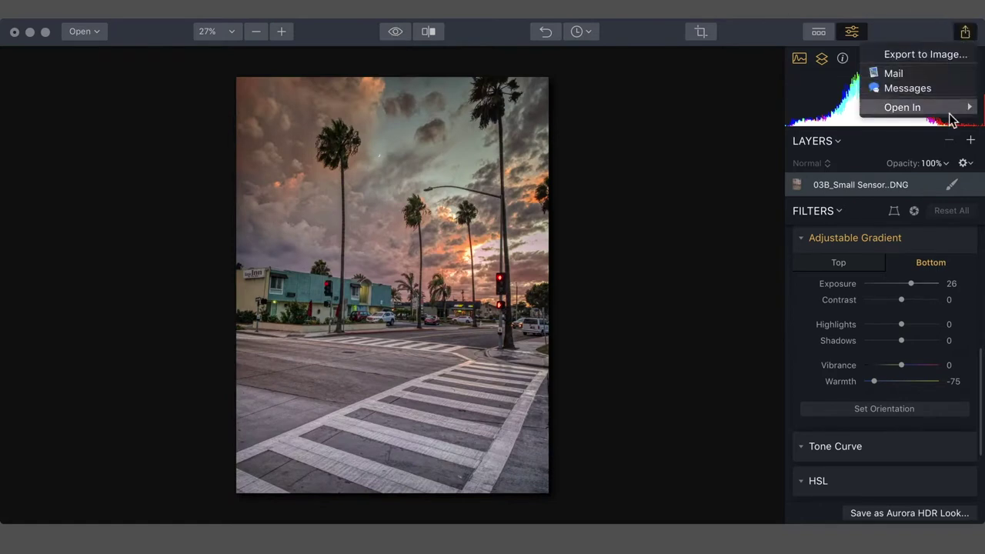
pyautogui.moveTo(946, 114)
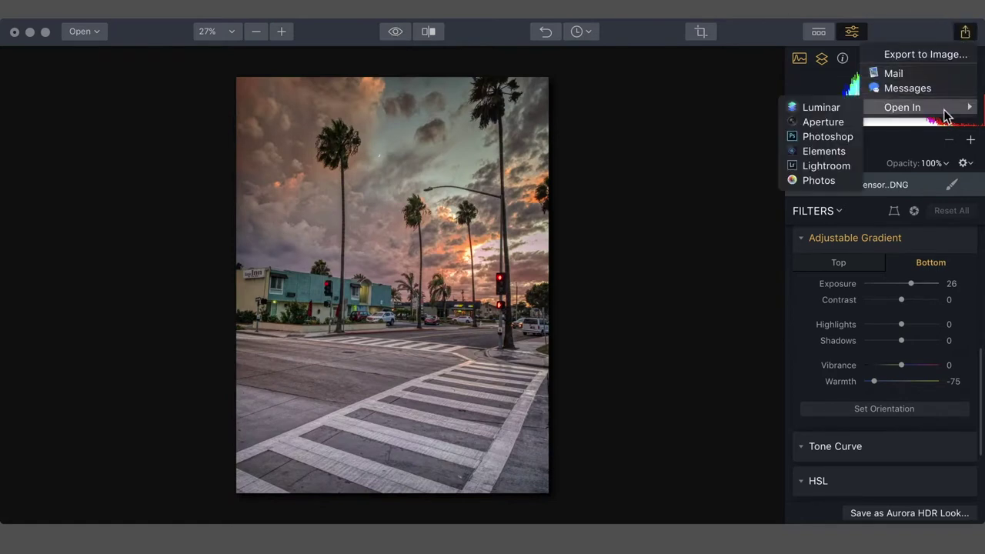
pyautogui.click(848, 139)
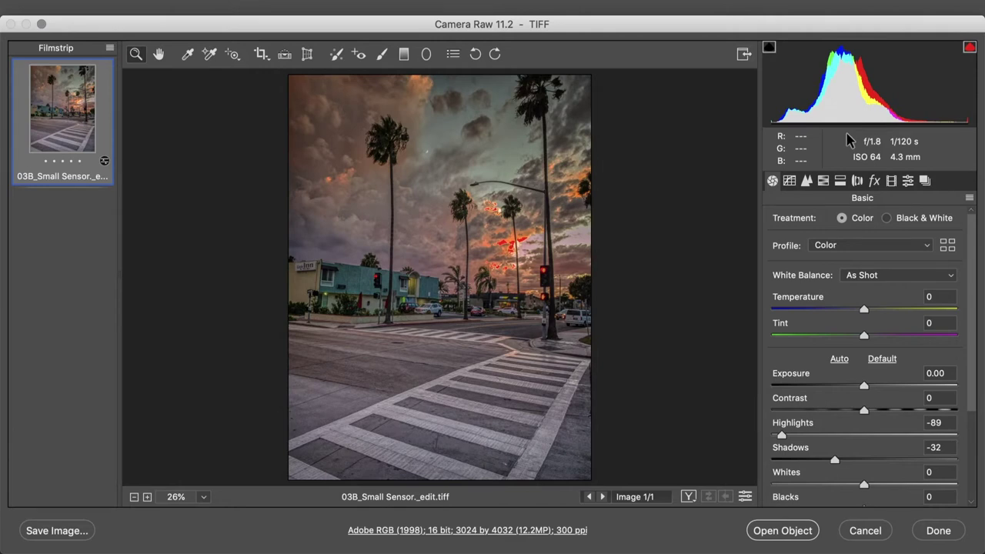
# Step: Sharpen the street photo with Amount 85, Radius 2.0, Detail 51 and Masking 60
pyautogui.click(807, 181)
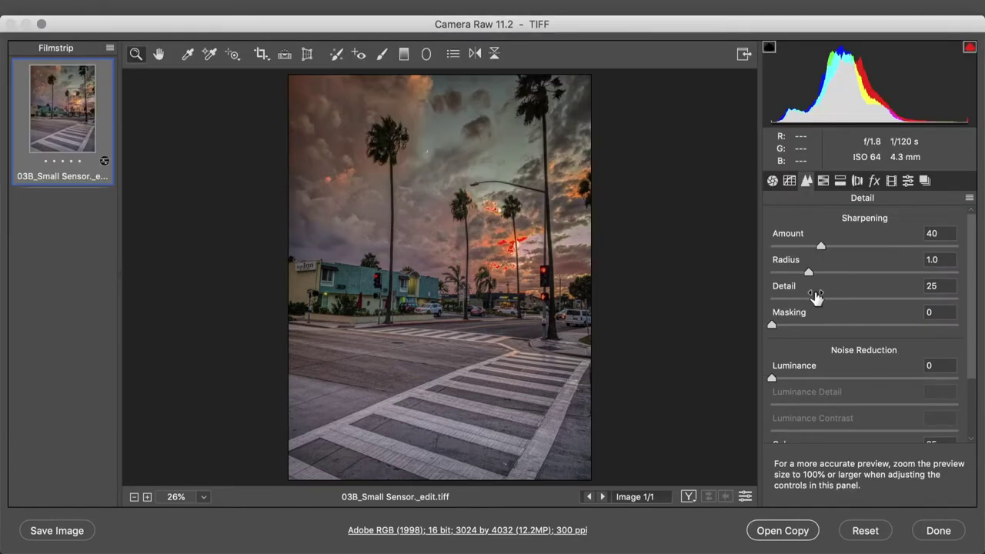
pyautogui.moveTo(771, 324); pyautogui.dragTo(882, 325)
pyautogui.moveTo(864, 246); pyautogui.dragTo(866, 303)
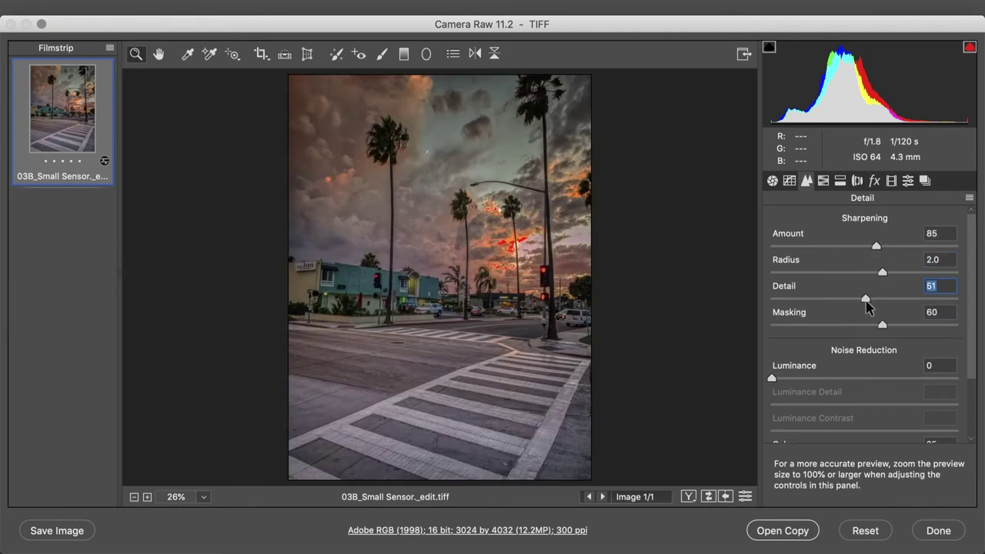
# Step: Add a Post Crop Vignette of -15 with feather 100
pyautogui.keyDown('shift'); pyautogui.click(873, 180); pyautogui.keyUp('shift')
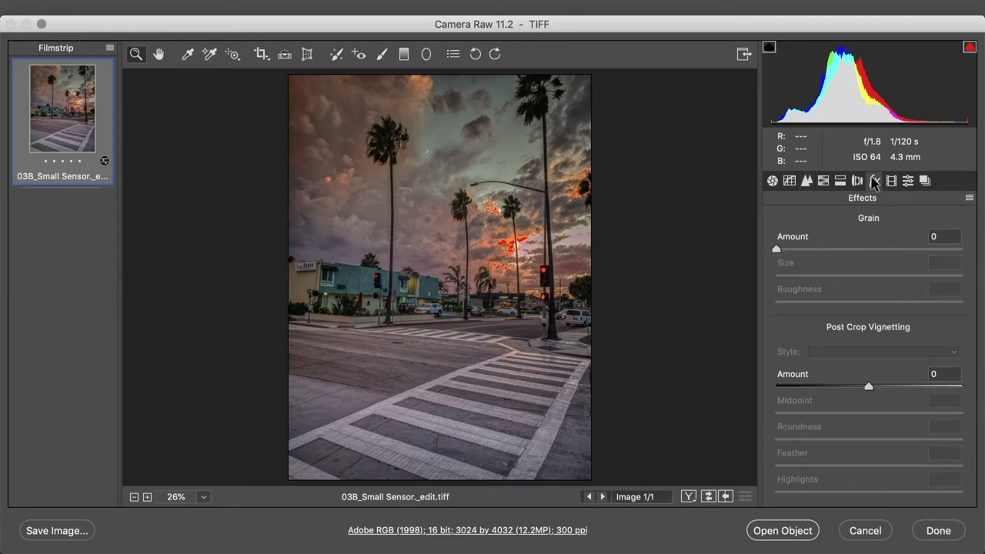
pyautogui.moveTo(849, 387); pyautogui.dragTo(831, 386)
pyautogui.moveTo(885, 465); pyautogui.dragTo(975, 477)
pyautogui.click(851, 388)
pyautogui.moveTo(851, 388); pyautogui.dragTo(855, 389)
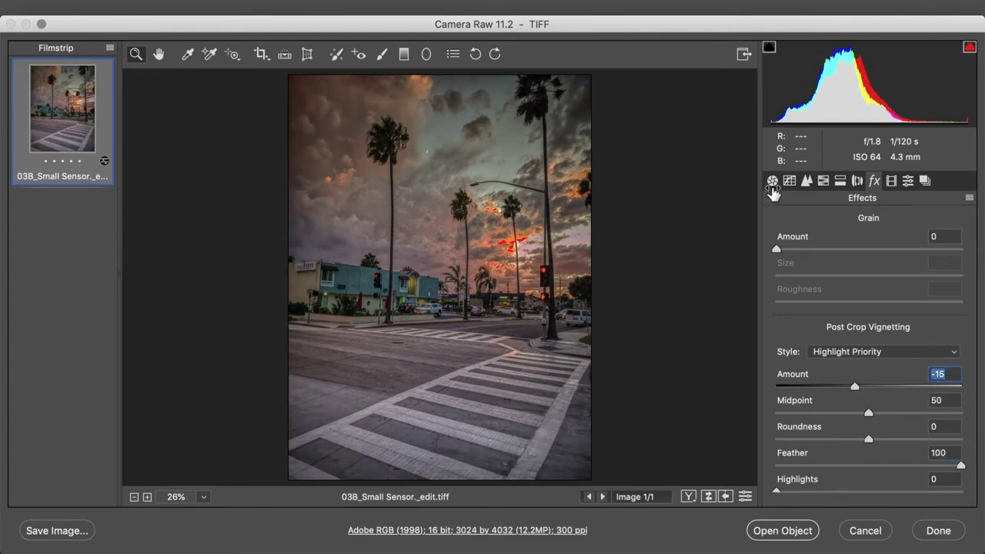
# Step: Set Shadows +15 and Highlights -75, and open the photo as a smart object
pyautogui.click(772, 181)
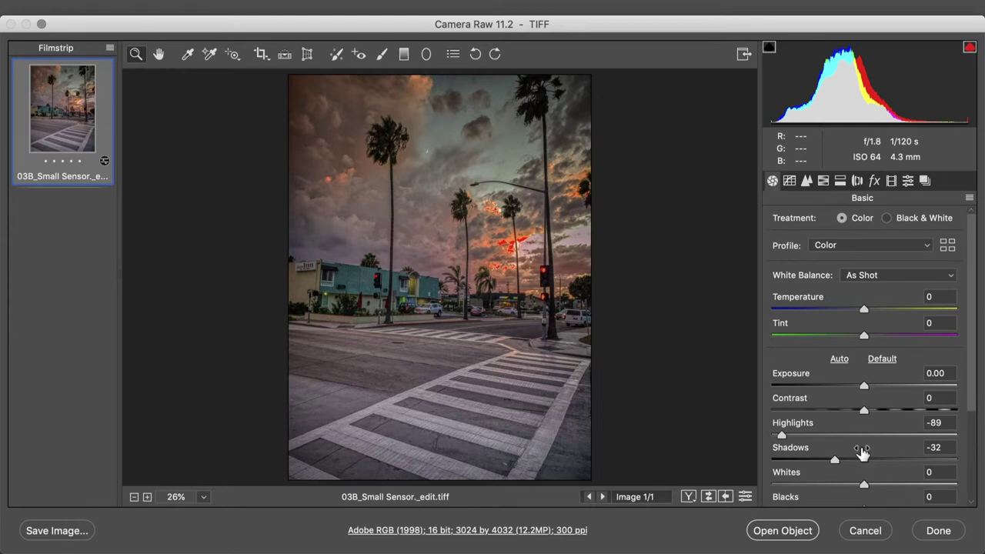
pyautogui.moveTo(835, 461); pyautogui.dragTo(877, 460)
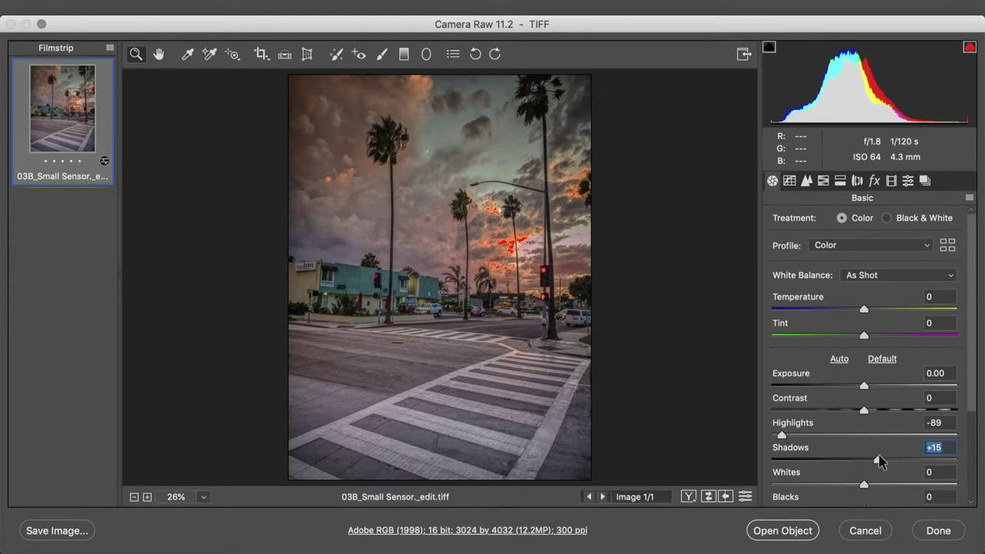
pyautogui.moveTo(780, 435); pyautogui.dragTo(794, 435)
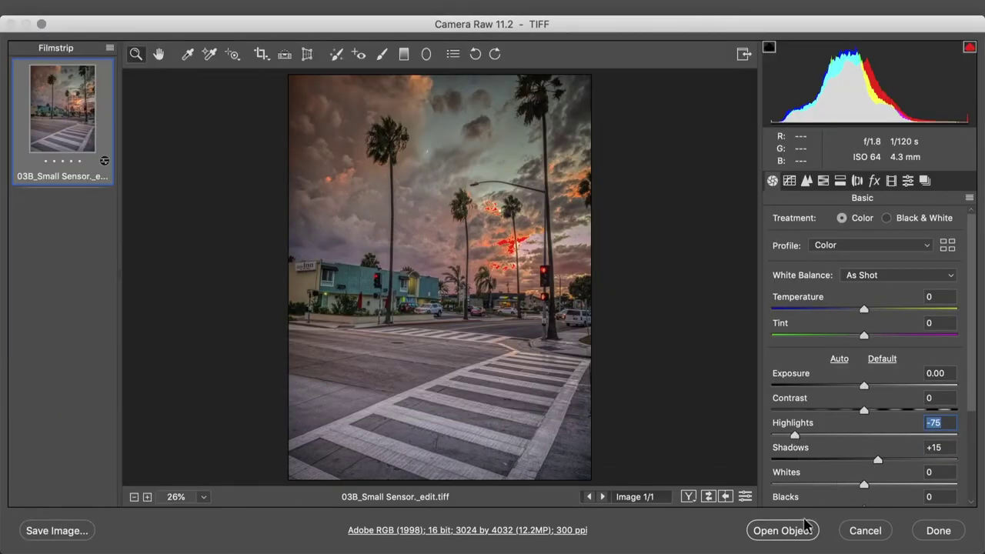
pyautogui.click(795, 532)
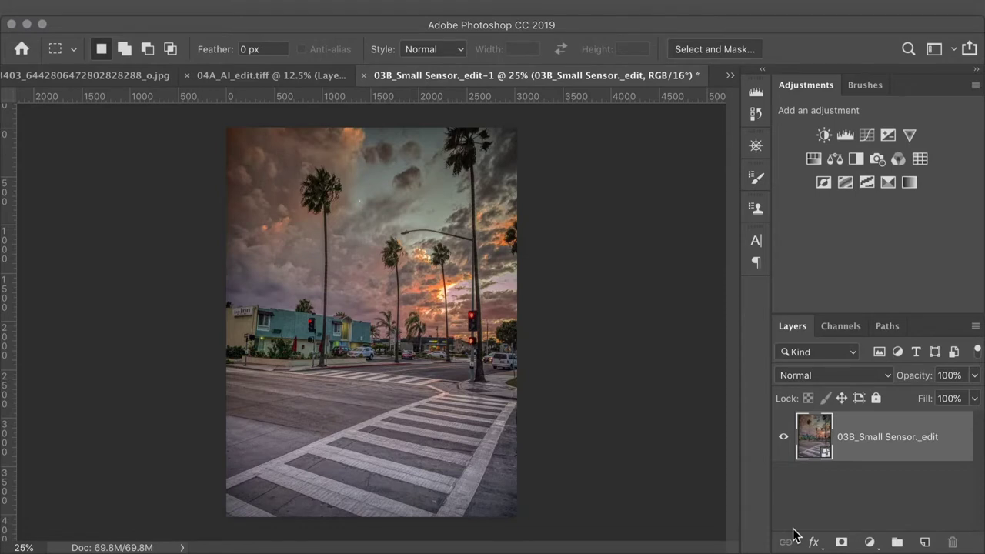
pyautogui.click(136, 7)
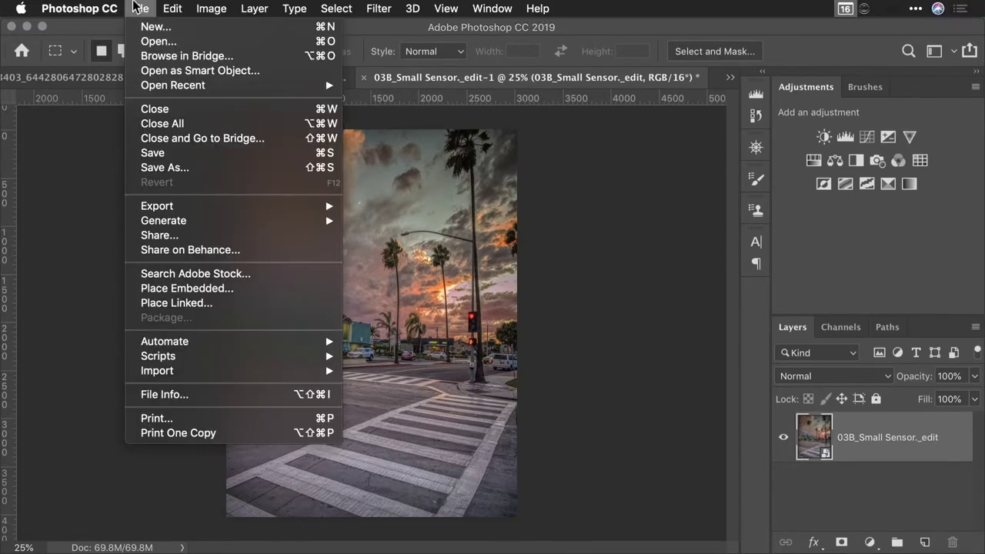
pyautogui.click(135, 8)
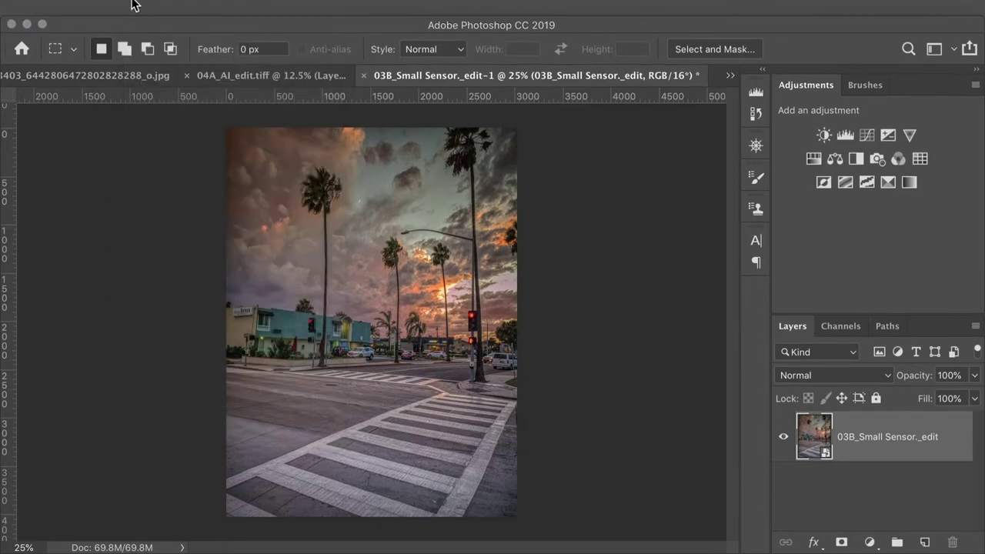
# Step: In Bridge, open the 03B DNG with Adobe Photoshop CC 2019
pyautogui.press('super+Tab')
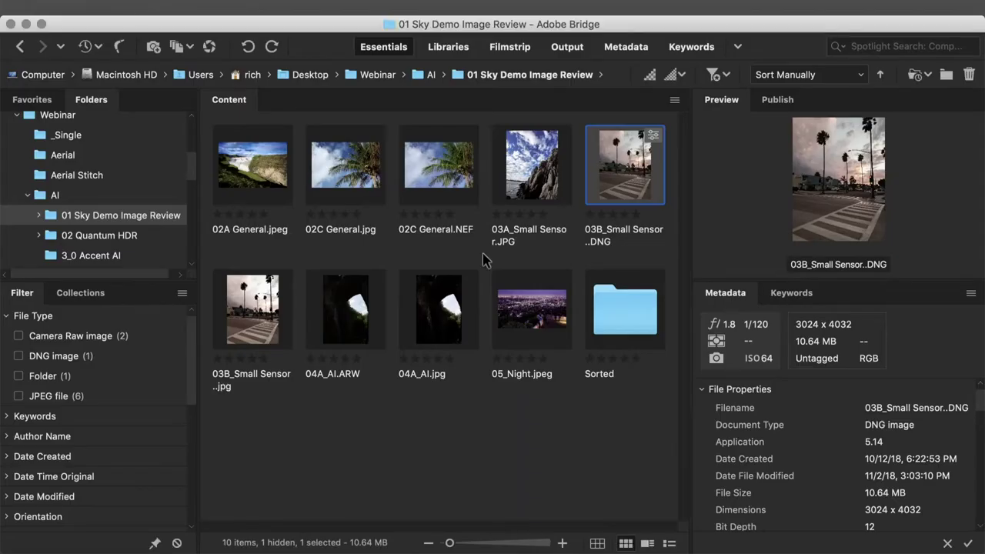
pyautogui.rightClick(625, 162)
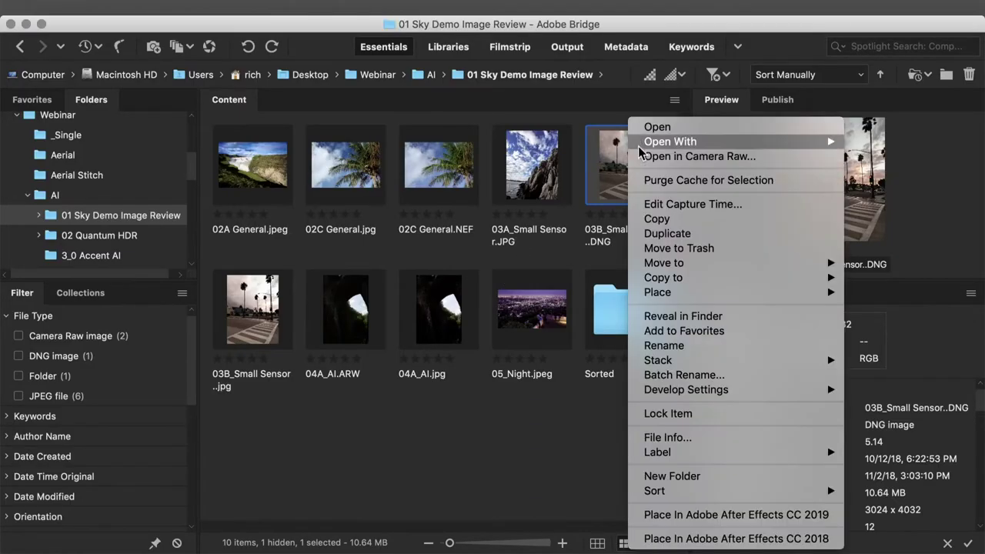
pyautogui.moveTo(650, 143)
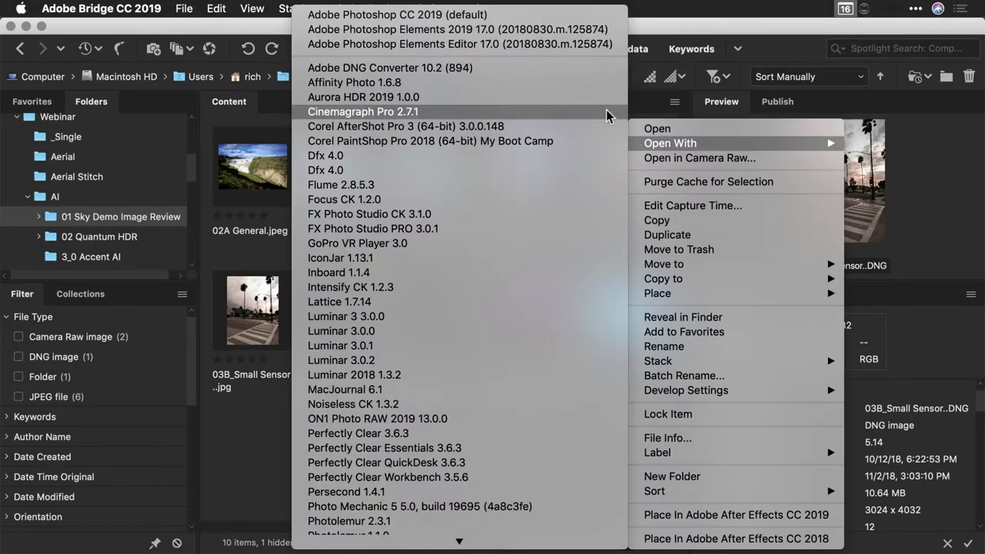
pyautogui.click(531, 15)
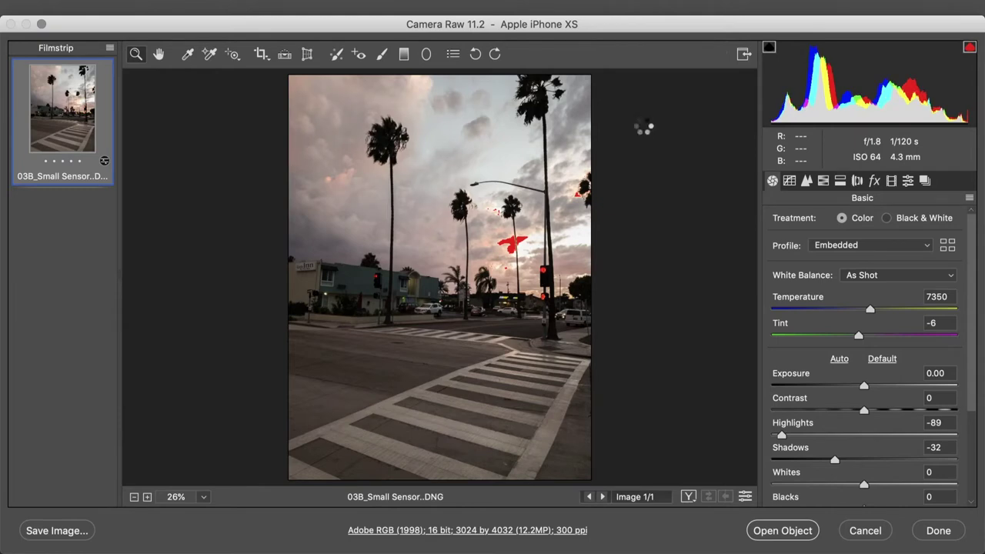
# Step: Copy the unedited crosswalk photo from Camera Raw and paste it as Layer 1 in the edit-1 document
pyautogui.press('Return')
pyautogui.press('super+a')
pyautogui.press('super+w')
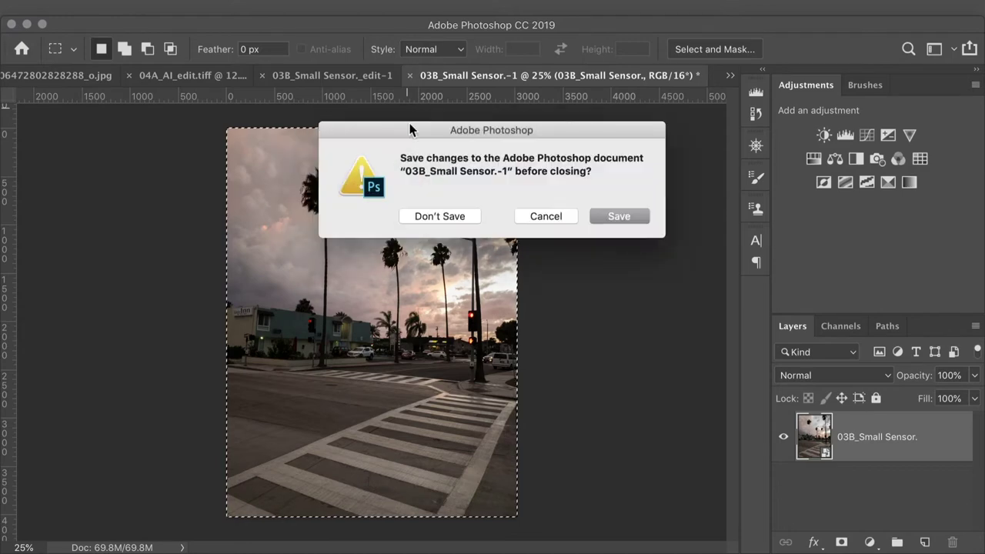
pyautogui.click(430, 213)
pyautogui.press('super+v')
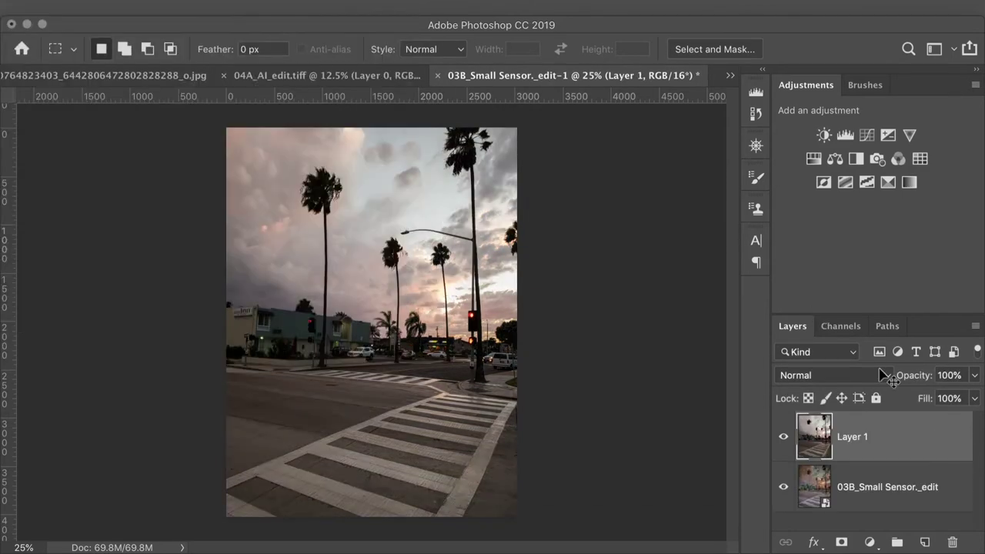
# Step: Toggle Layer 1's visibility repeatedly to compare, leaving the dramatic edit showing
pyautogui.click(783, 436)
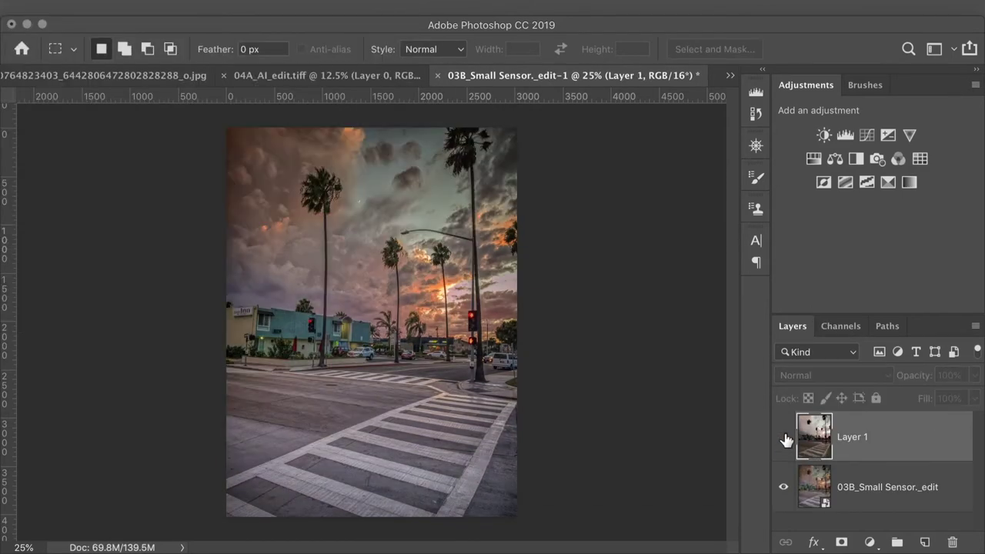
pyautogui.click(783, 436)
pyautogui.click(783, 436)
pyautogui.click(783, 436)
pyautogui.click(783, 436)
pyautogui.click(783, 436)
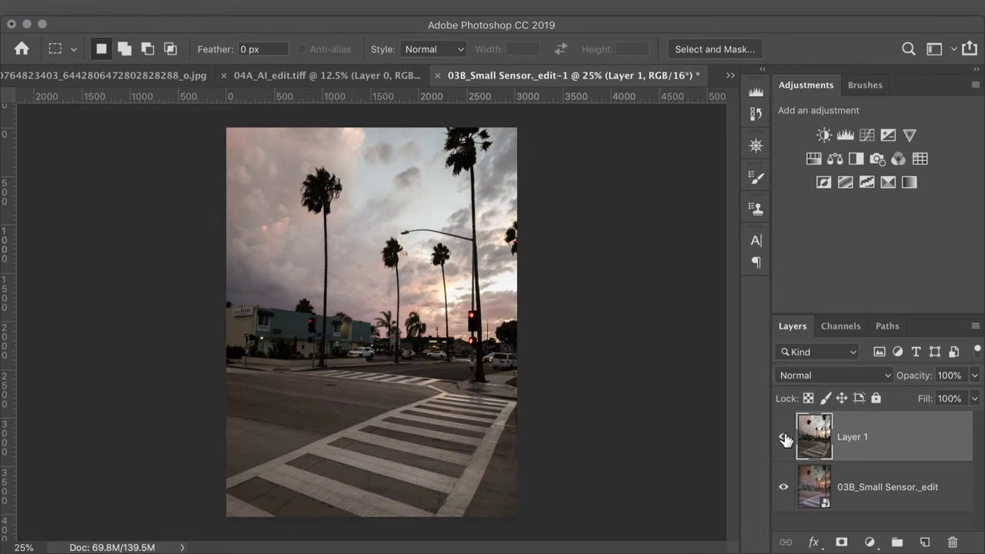
pyautogui.click(783, 437)
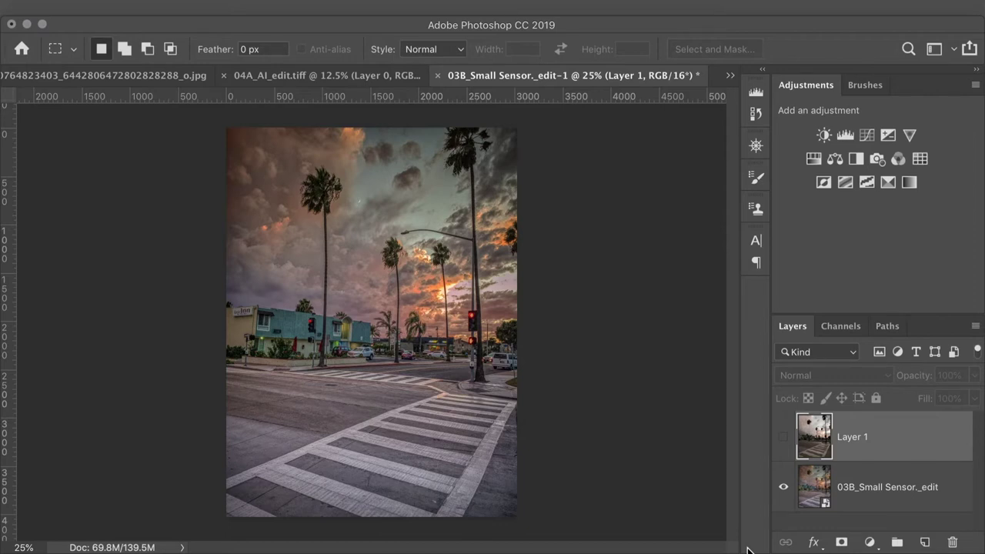
# Step: Toggle Layer 1 on and off to compare, ending with the moodier edit visible
pyautogui.click(783, 437)
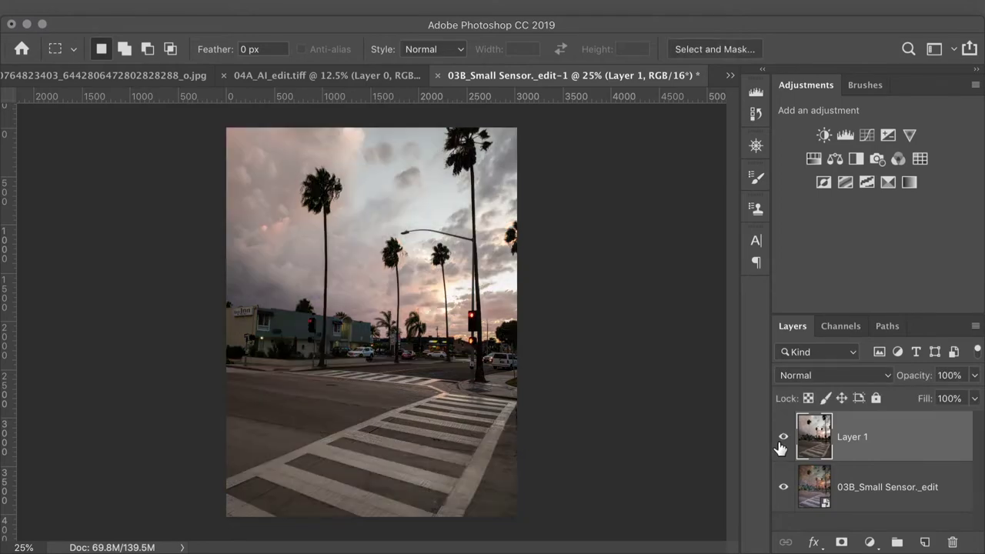
pyautogui.click(781, 443)
pyautogui.click(781, 443)
pyautogui.click(782, 444)
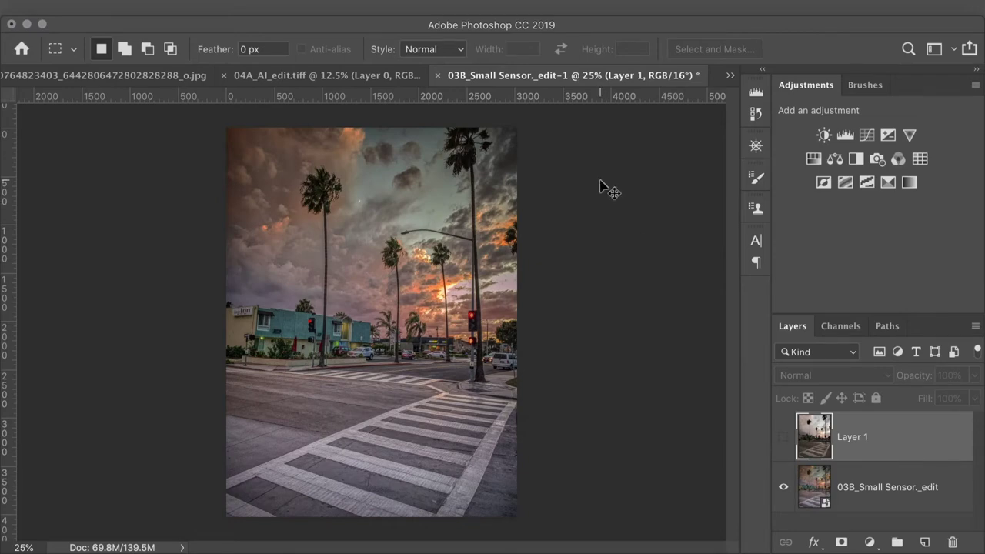
# Step: Close the crosswalk document without saving, dismiss the clipboard alert, and switch to Bridge
pyautogui.press('super+w')
pyautogui.press('super+d')
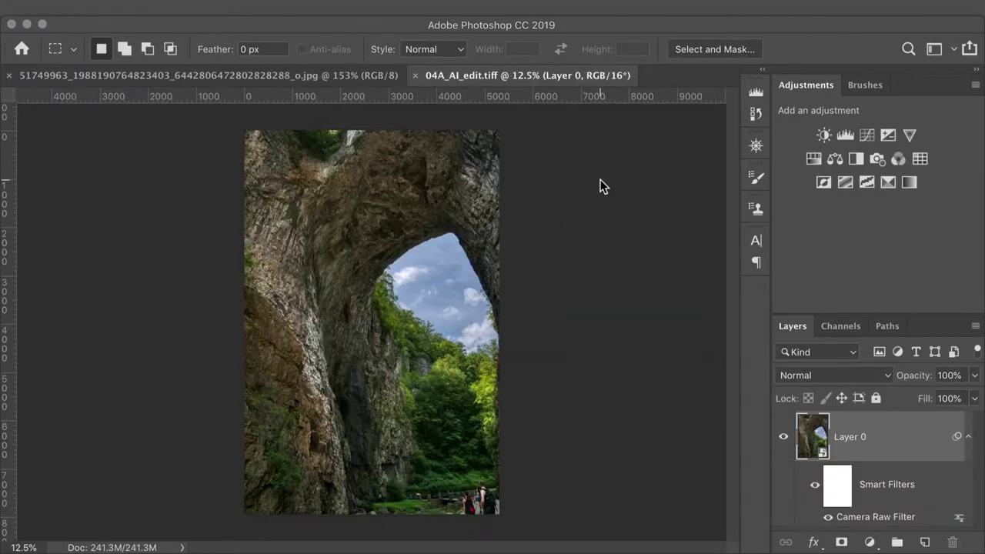
pyautogui.press('super+Tab')
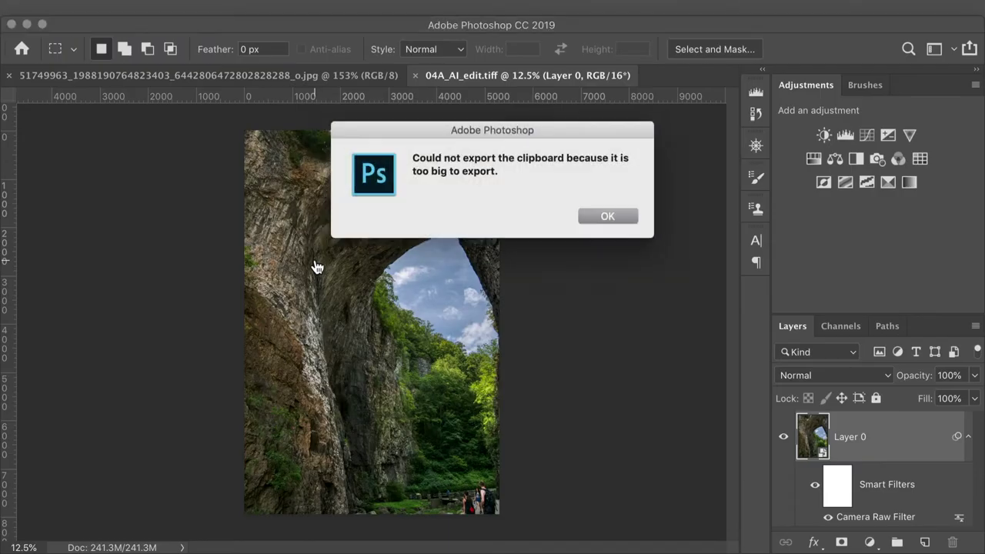
pyautogui.press('Return')
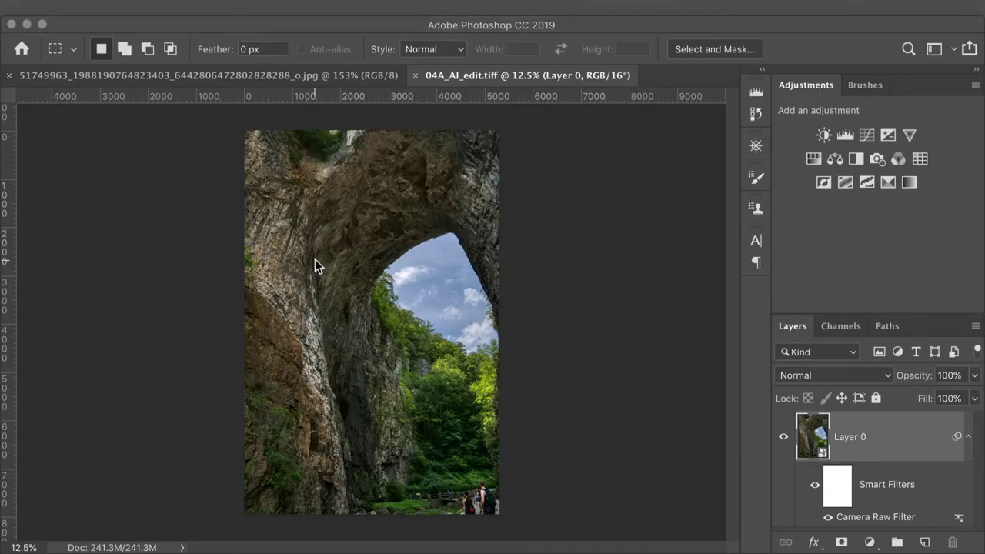
pyautogui.press('super+Tab')
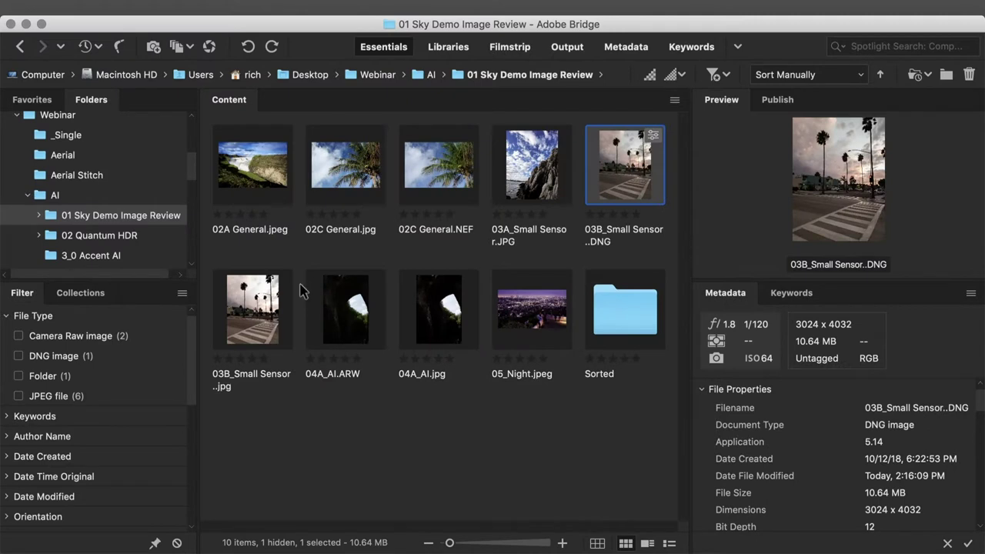
# Step: Browse from the AI folder into 3_0 Accent AI and drag Quincey-42.jpg into Photoshop
pyautogui.press('super+Up')
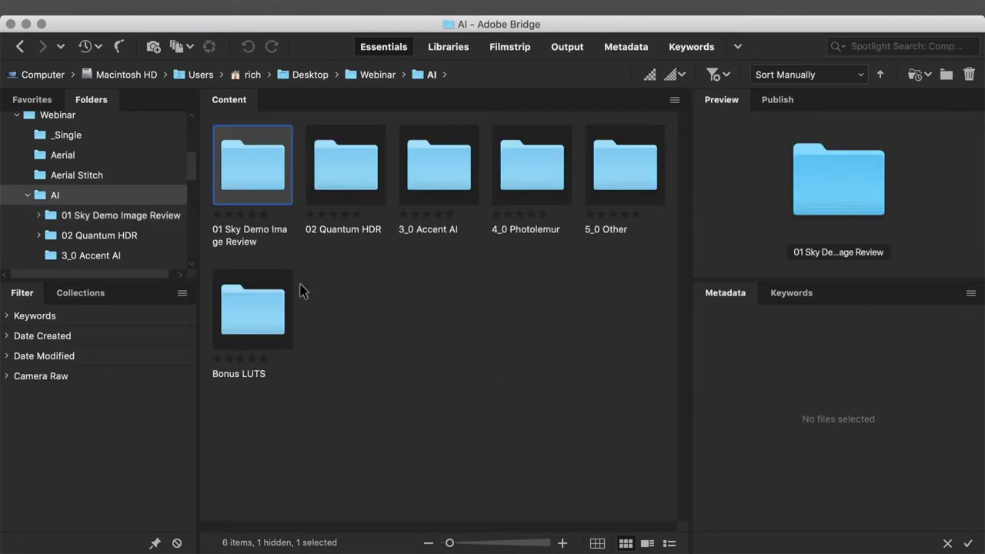
pyautogui.press('Right')
pyautogui.press('Right')
pyautogui.press('super+Down')
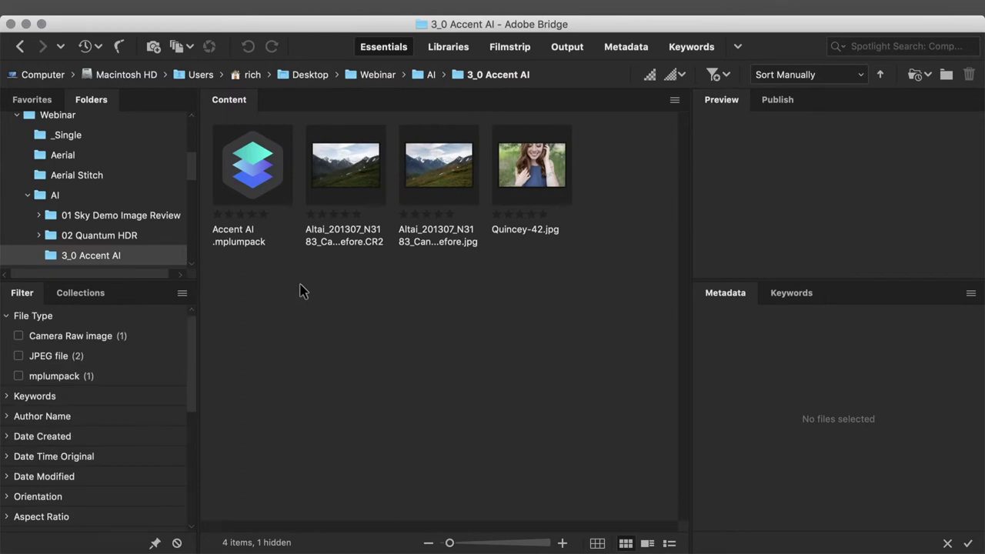
pyautogui.click(520, 158)
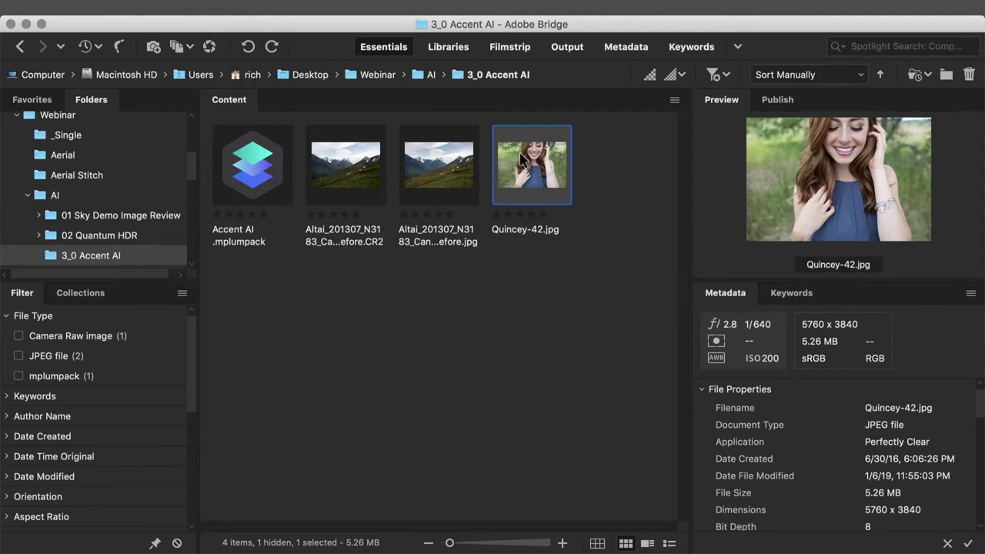
pyautogui.moveTo(520, 159); pyautogui.dragTo(853, 527)
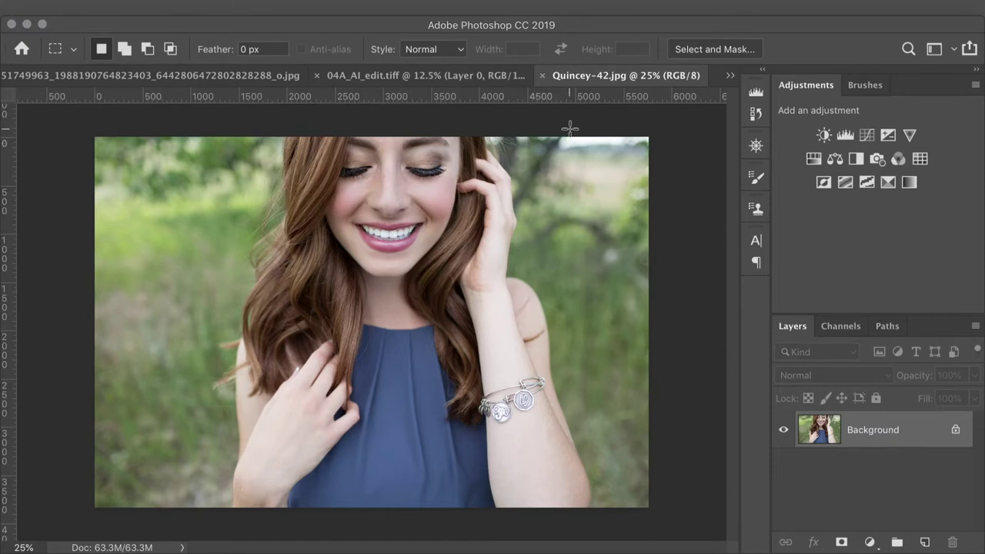
# Step: Select the woman with Select > Subject, redo it after deselecting, and enter Select and Mask
pyautogui.click(335, 8)
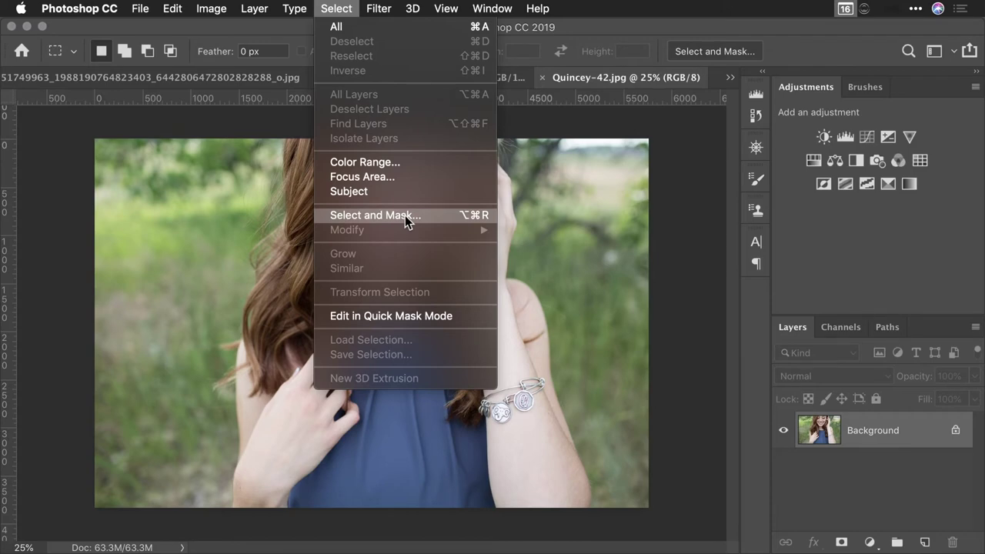
pyautogui.click(392, 192)
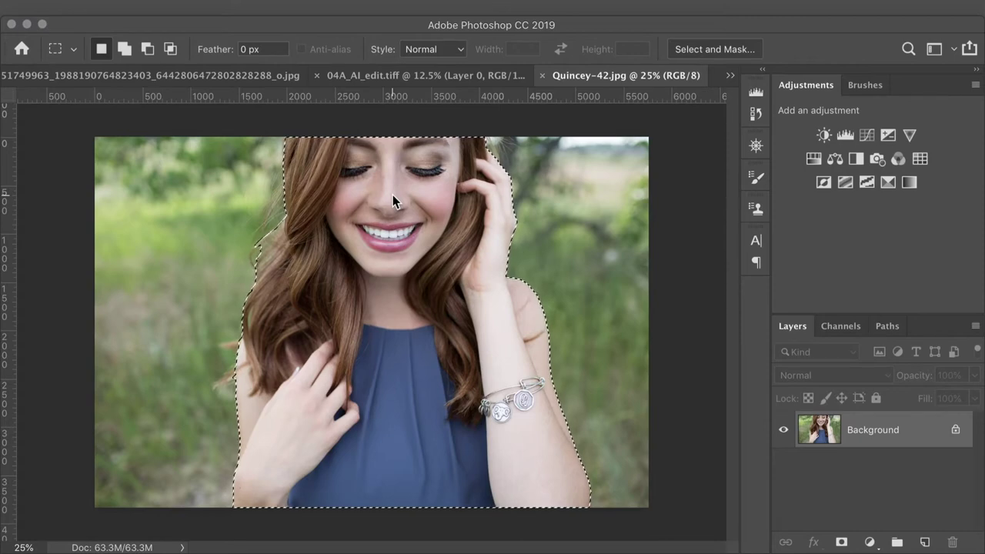
pyautogui.press('super+d')
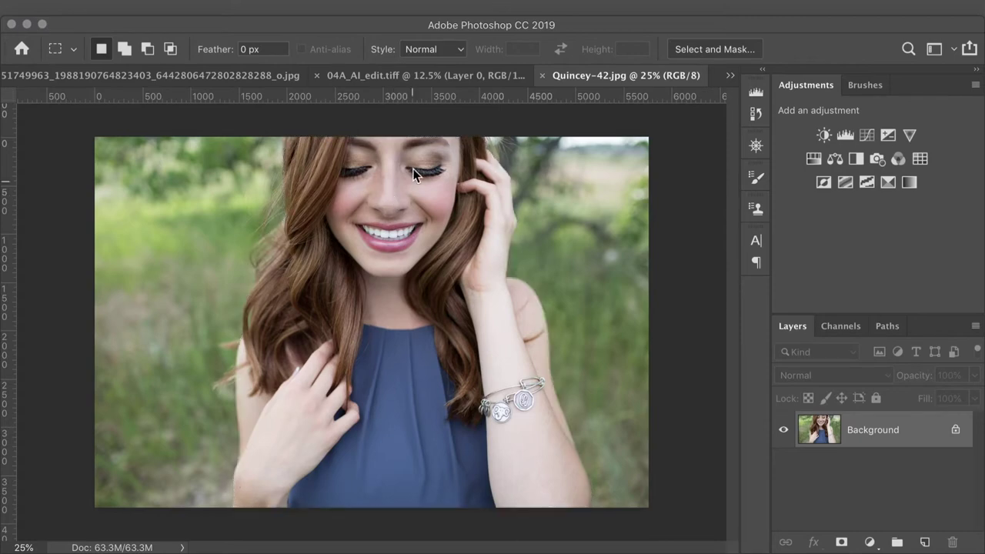
pyautogui.click(337, 8)
pyautogui.click(350, 190)
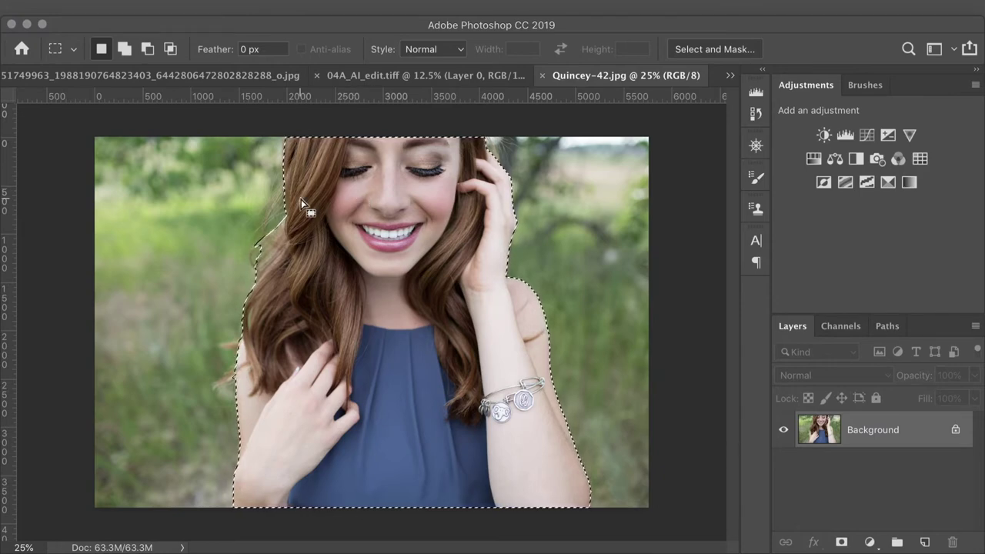
pyautogui.click(700, 48)
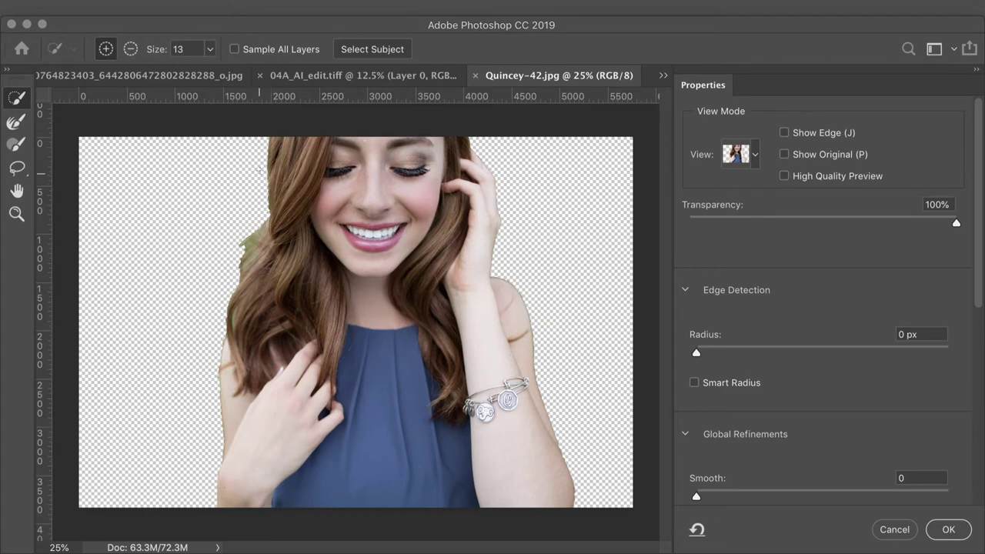
# Step: Paint along the woman's hair edges with an enlarged Refine Edge Brush to remove the green fringe
pyautogui.press(']')
pyautogui.press(']')
pyautogui.press(']')
pyautogui.press(']')
pyautogui.press(']')
pyautogui.press(']')
pyautogui.press(']')
pyautogui.press(']')
pyautogui.press(']')
pyautogui.press(']')
pyautogui.moveTo(262, 180)
pyautogui.mouseDown()
pyautogui.moveTo(293, 186)
pyautogui.moveTo(259, 208)
pyautogui.moveTo(239, 271)
pyautogui.moveTo(247, 223)
pyautogui.moveTo(228, 279)
pyautogui.mouseUp()
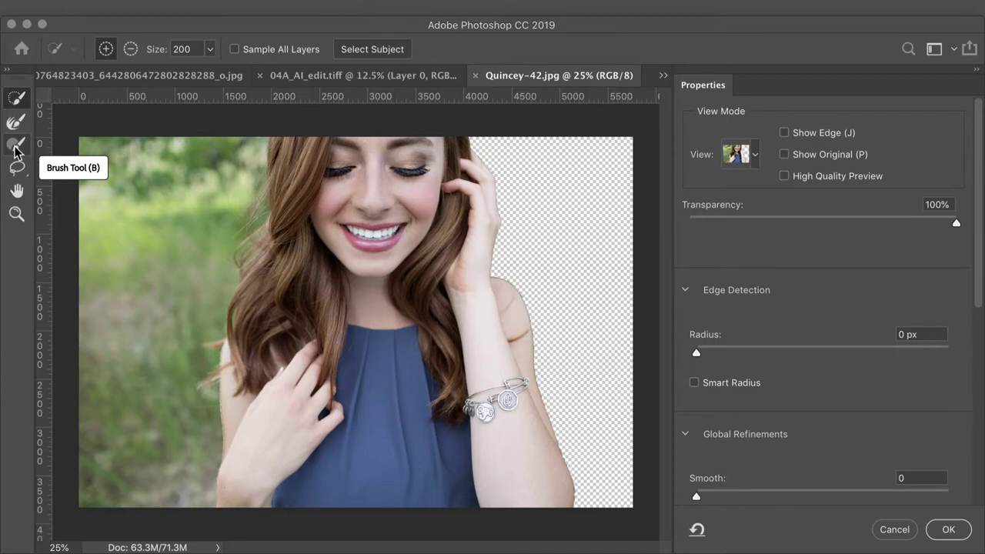
pyautogui.click(16, 121)
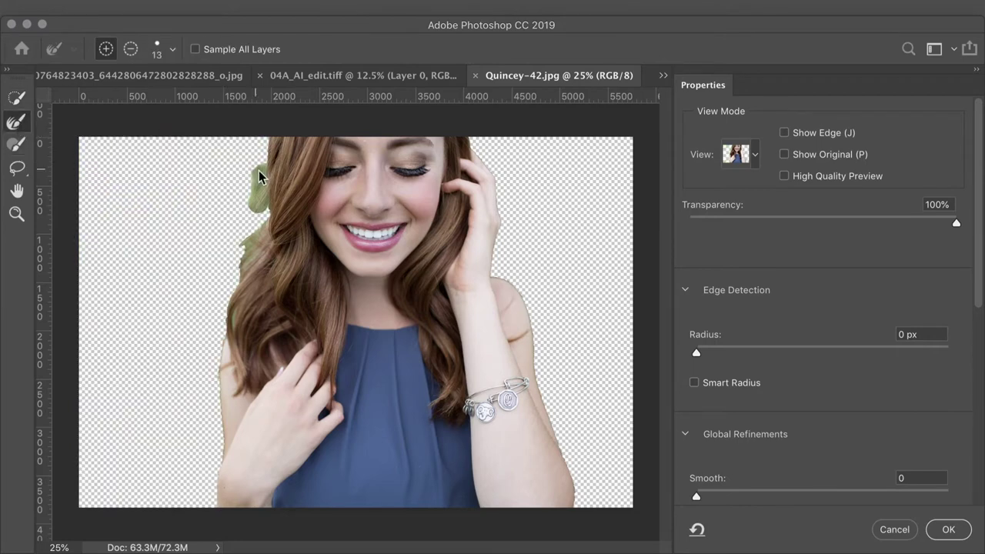
pyautogui.press(']')
pyautogui.press(']')
pyautogui.press(']')
pyautogui.press(']')
pyautogui.press(']')
pyautogui.moveTo(259, 167)
pyautogui.mouseDown()
pyautogui.moveTo(257, 216)
pyautogui.moveTo(257, 162)
pyautogui.moveTo(250, 237)
pyautogui.moveTo(238, 265)
pyautogui.moveTo(250, 181)
pyautogui.moveTo(228, 287)
pyautogui.mouseUp()
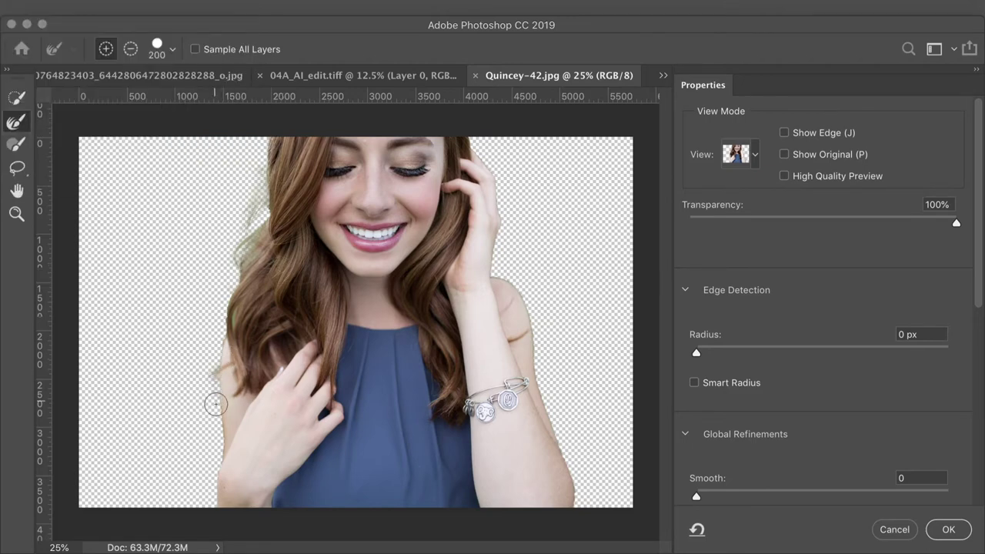
pyautogui.click(461, 148)
# Step: Set the edge detection Radius to 7 px with Smart Radius on and apply the selection
pyautogui.click(719, 351)
pyautogui.click(694, 383)
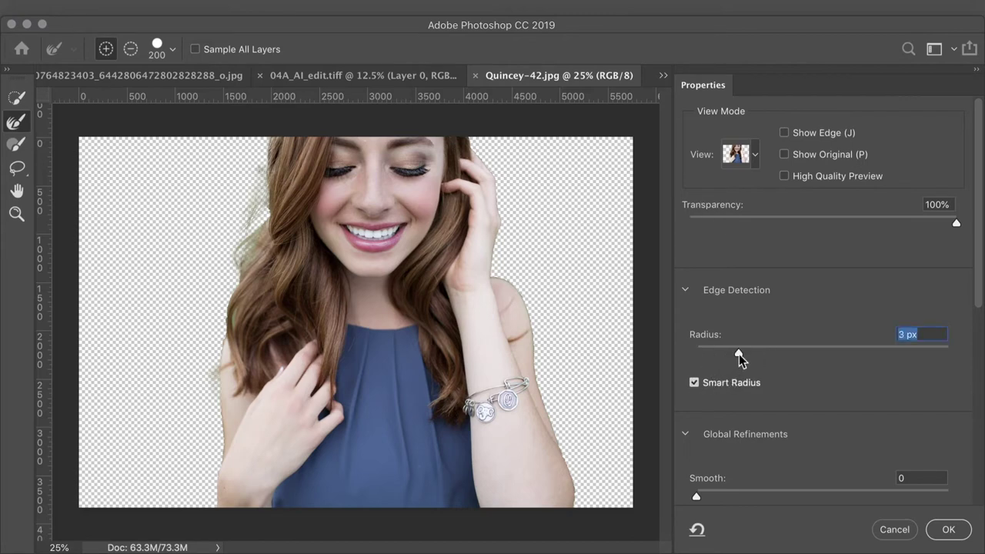
pyautogui.moveTo(738, 354); pyautogui.dragTo(779, 358)
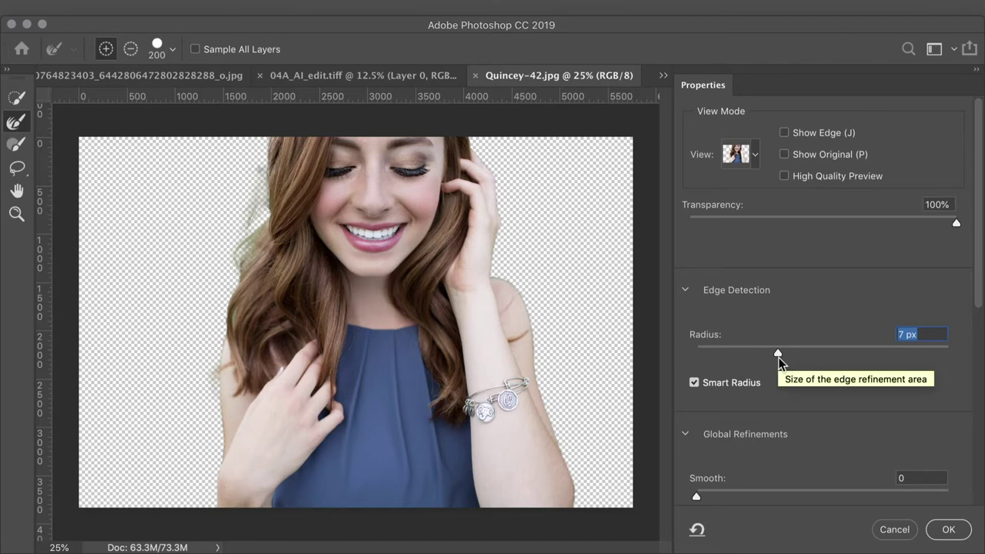
pyautogui.click(945, 529)
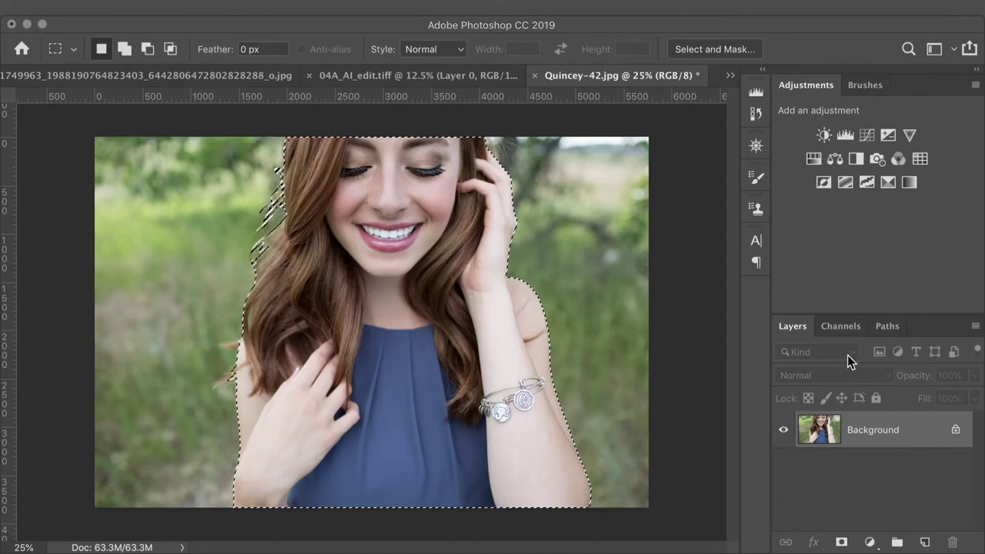
pyautogui.click(839, 327)
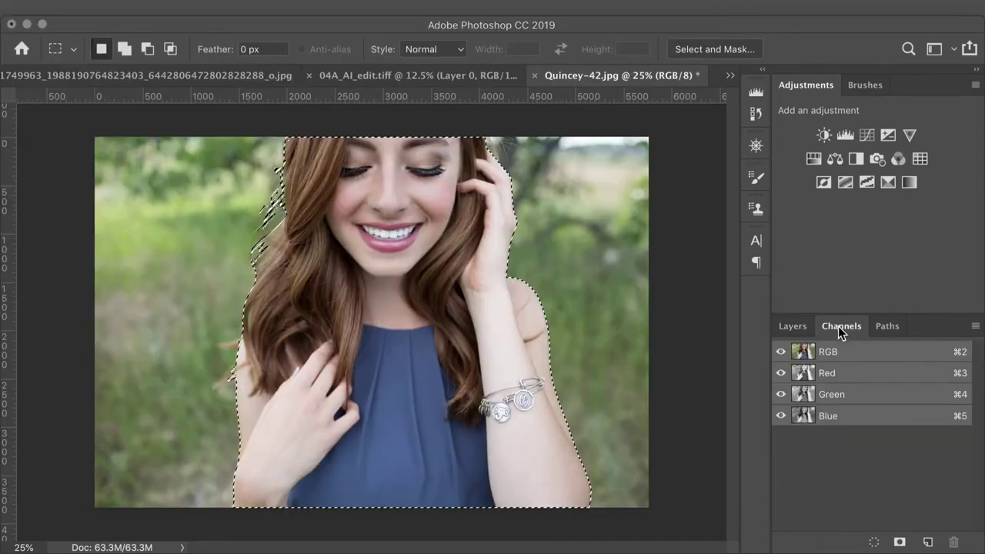
# Step: Save the selection as an alpha channel named 'Woman' and deselect
pyautogui.click(900, 541)
pyautogui.click(824, 442)
pyautogui.doubleClick(824, 438)
pyautogui.write('Woman')
pyautogui.press('Return')
pyautogui.press('super+d')
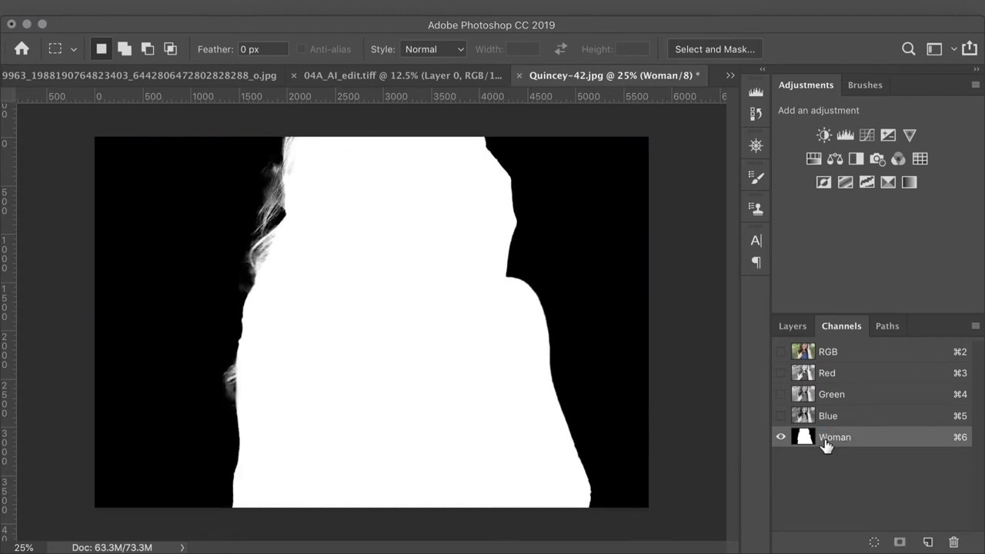
# Step: Return to the RGB composite channel and the Layers panel
pyautogui.click(790, 327)
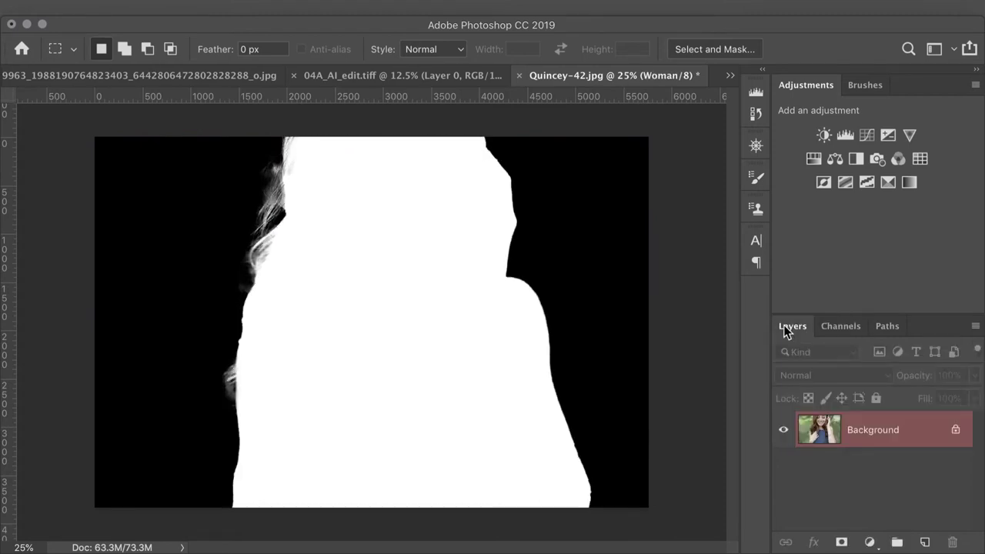
pyautogui.click(839, 326)
pyautogui.click(834, 354)
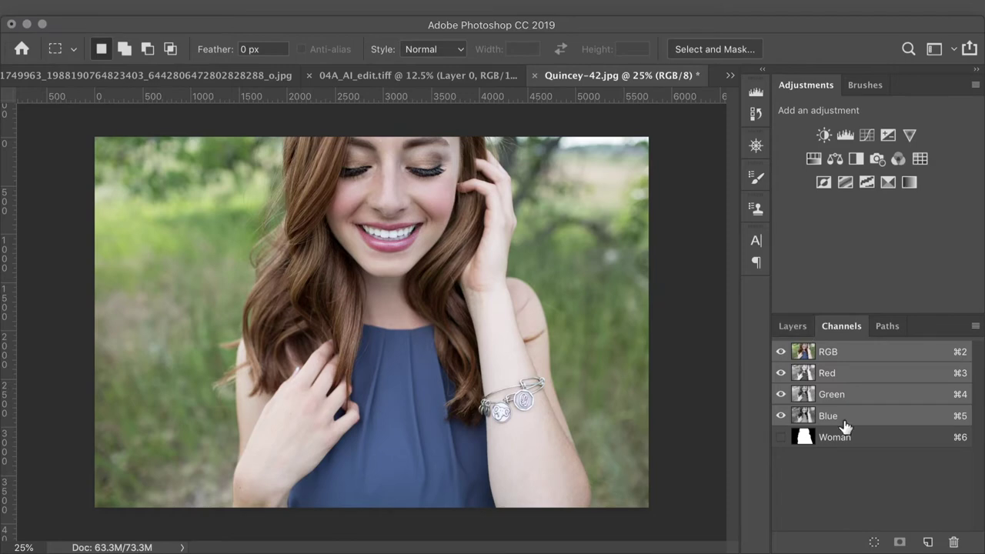
pyautogui.click(792, 327)
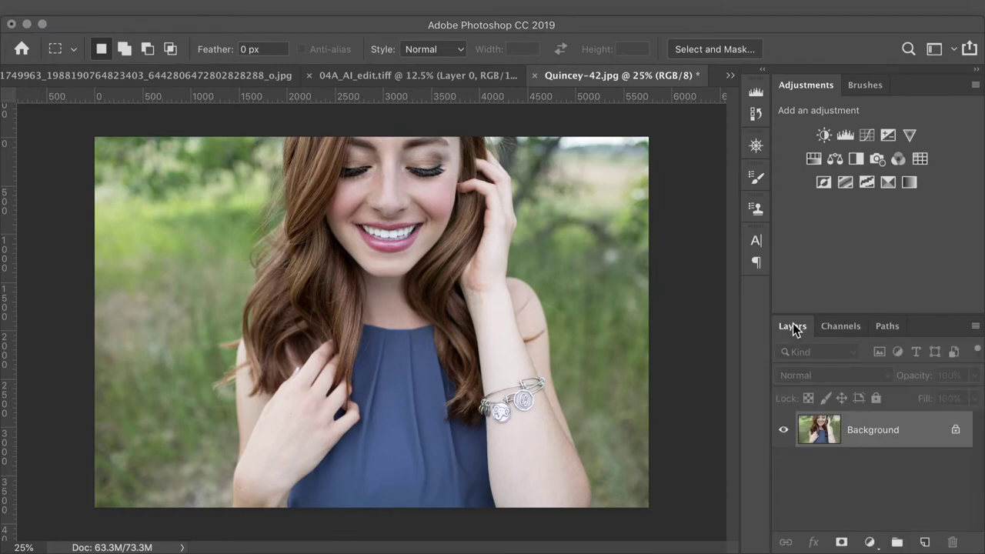
pyautogui.click(377, 8)
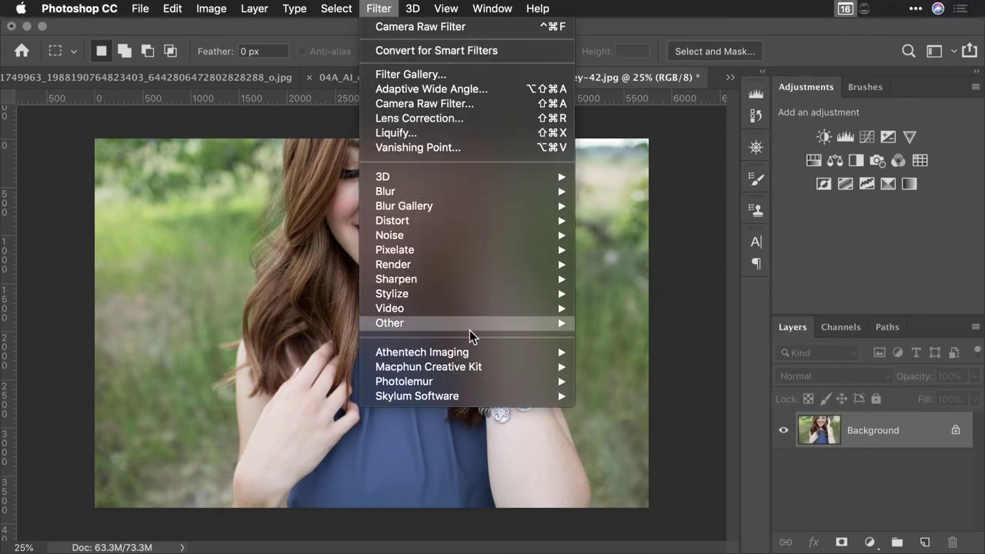
# Step: Send the portrait to the Luminar 3 filter and choose the Quick & Awesome workspace
pyautogui.moveTo(473, 383)
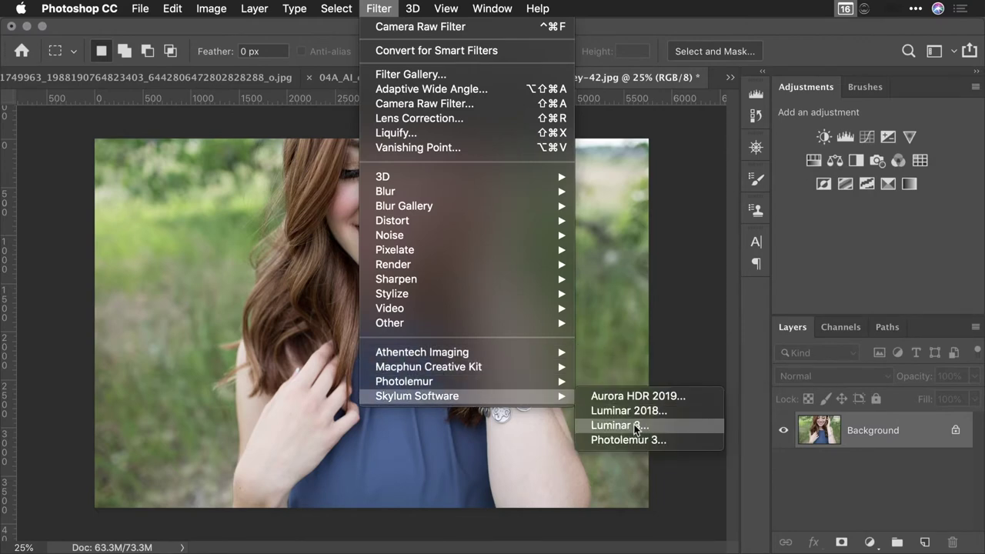
pyautogui.click(636, 426)
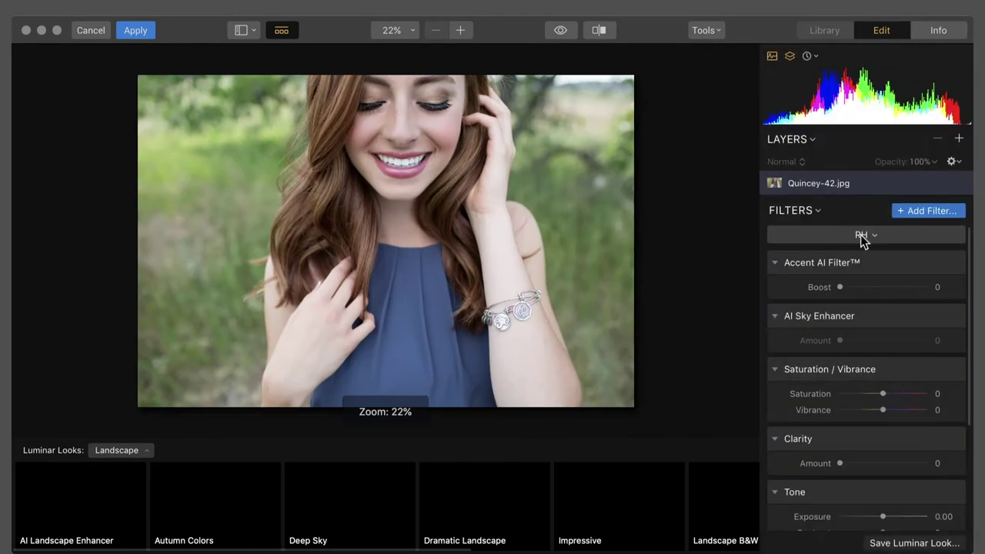
pyautogui.click(861, 235)
pyautogui.click(616, 219)
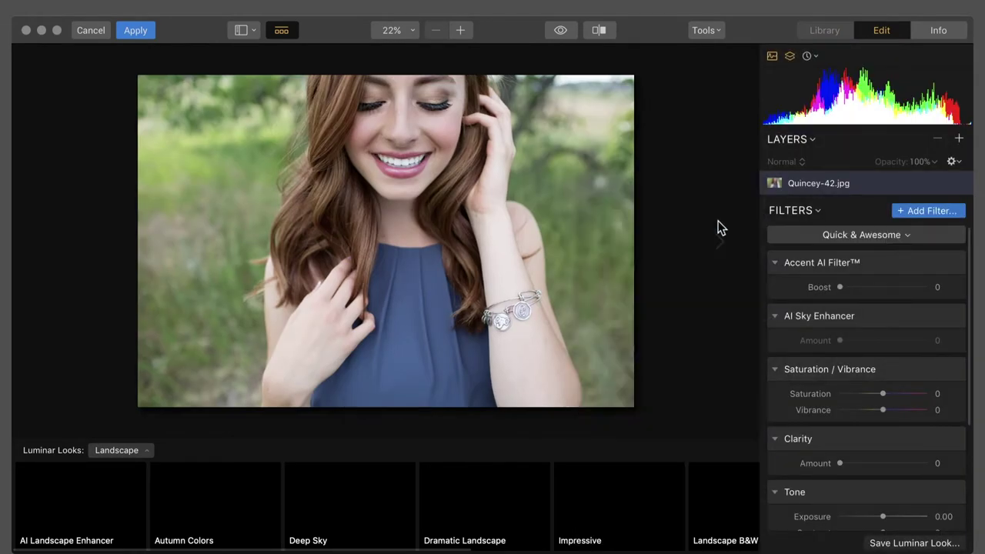
# Step: Set Accent AI Boost to 37 and Clarity to 19, then apply back to Photoshop
pyautogui.click(890, 287)
pyautogui.moveTo(890, 287); pyautogui.dragTo(871, 295)
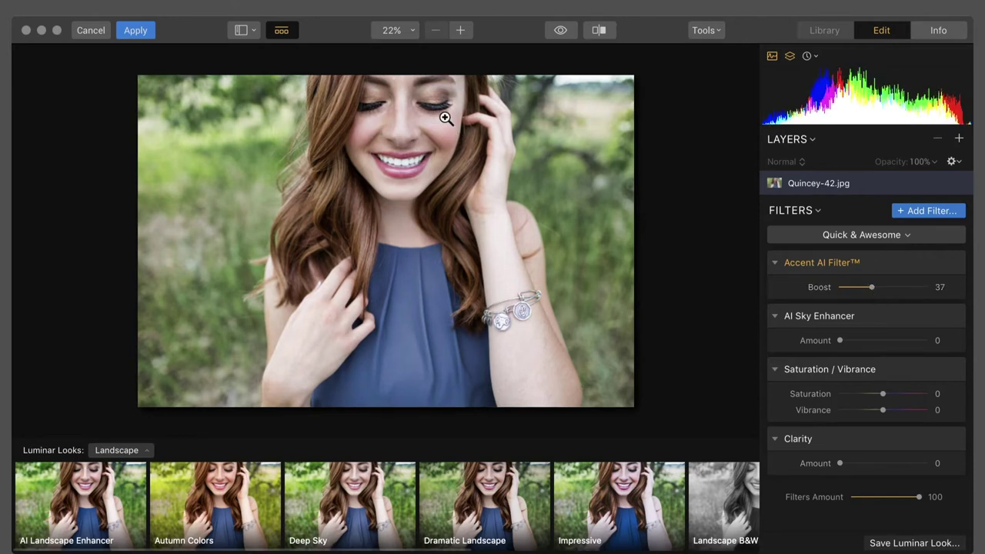
pyautogui.moveTo(850, 464); pyautogui.dragTo(855, 464)
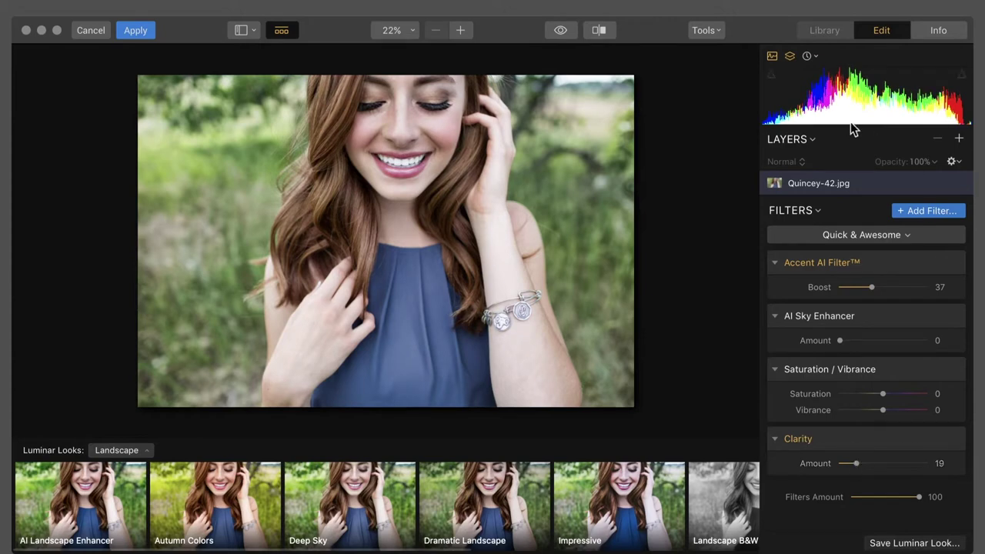
pyautogui.click(143, 31)
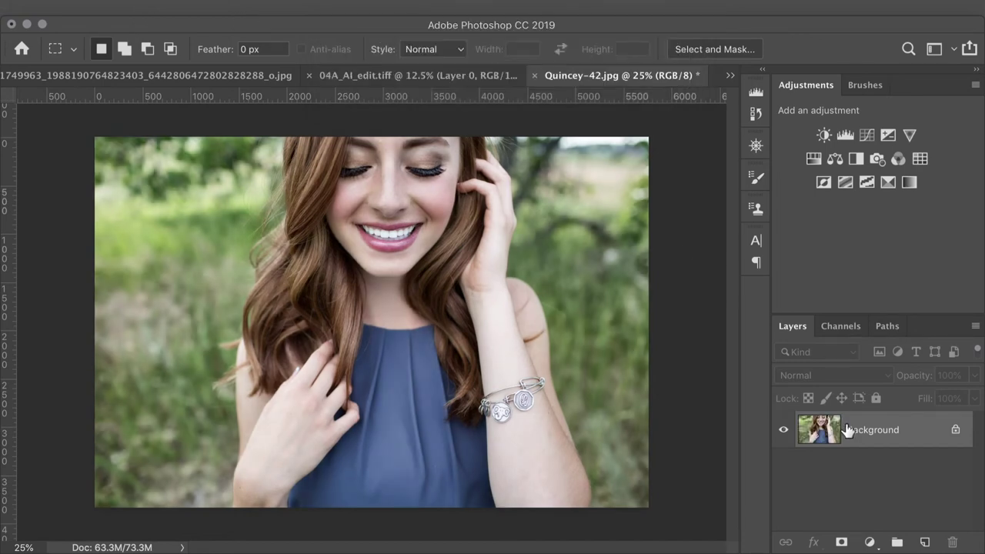
# Step: Load the Woman channel as a selection, copy it to Layer 1, and target the Background layer
pyautogui.click(840, 326)
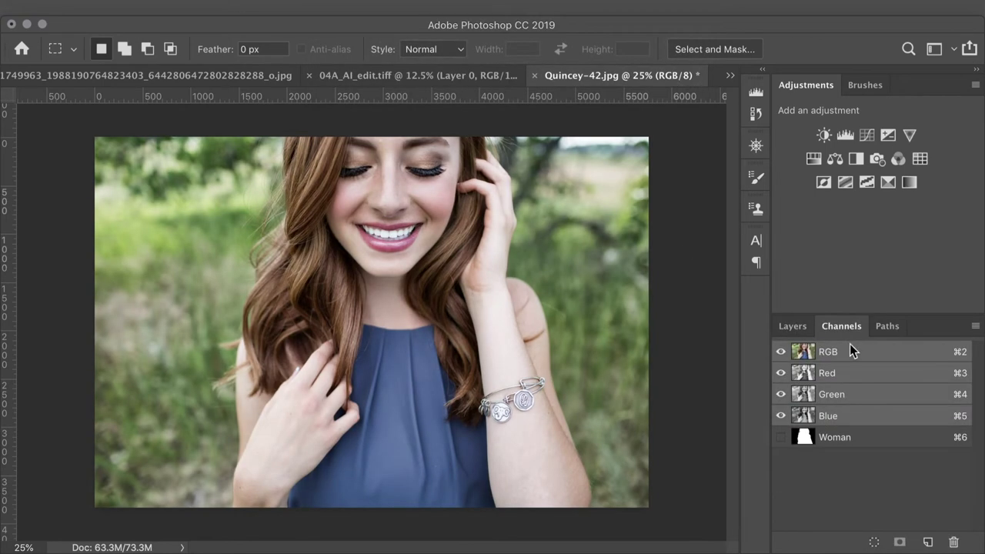
pyautogui.keyDown('super'); pyautogui.click(802, 436); pyautogui.keyUp('super')
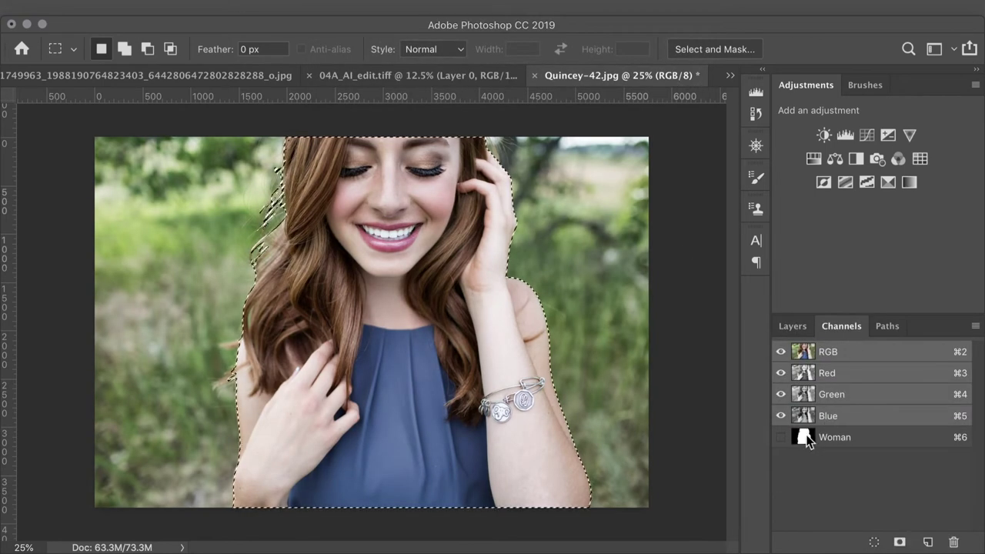
pyautogui.click(794, 326)
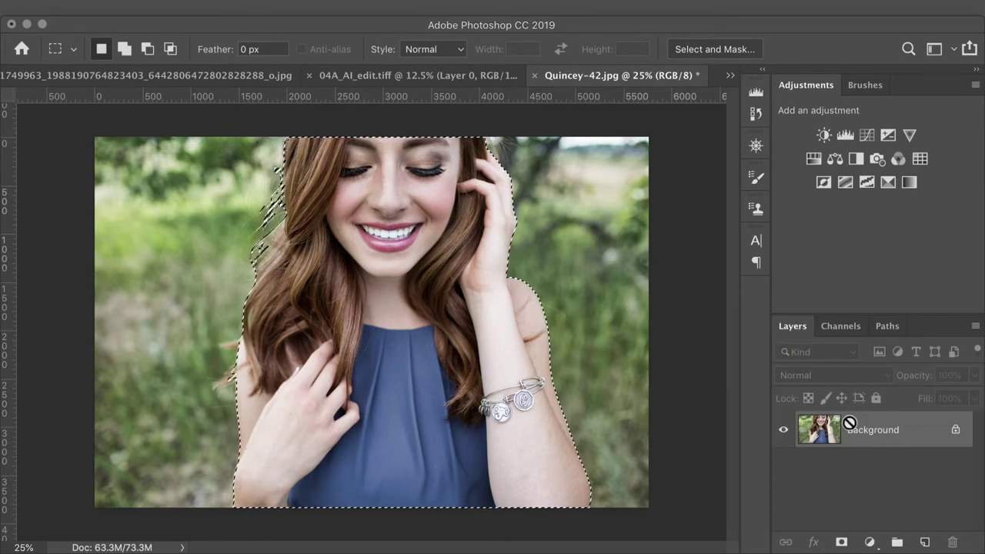
pyautogui.press('super+j')
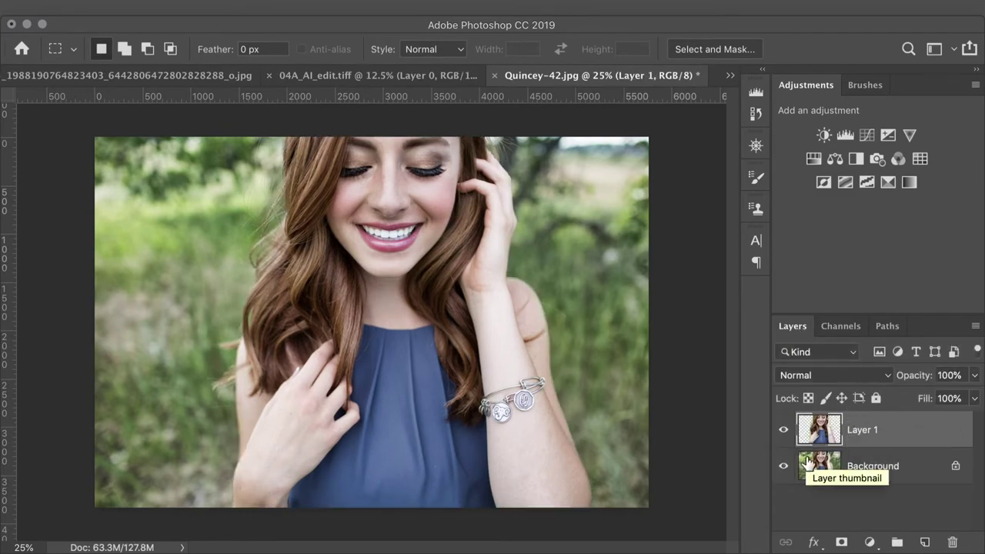
pyautogui.click(783, 466)
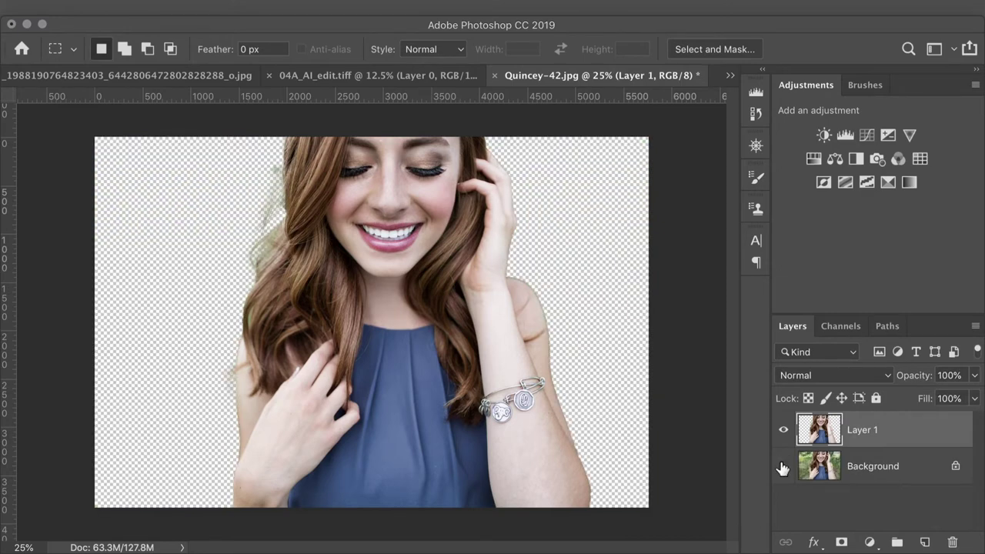
pyautogui.click(783, 467)
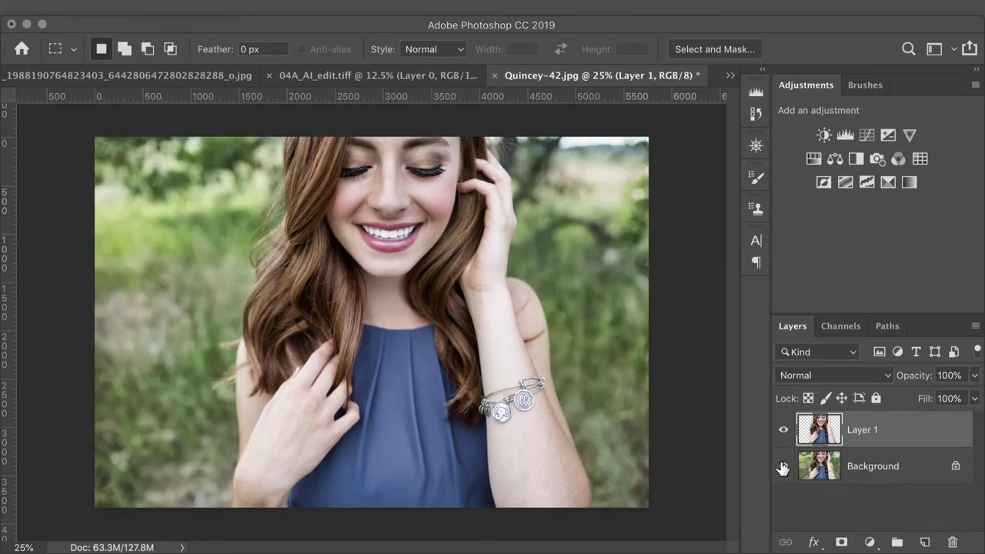
pyautogui.click(872, 467)
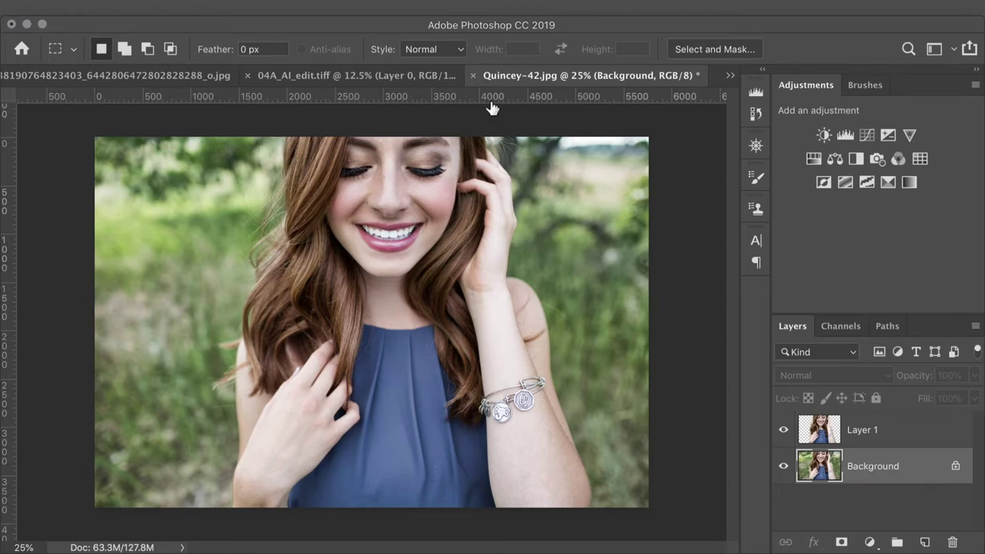
# Step: Hide Layer 1 and start Filter > Blur Gallery > Field Blur on the Background
pyautogui.click(377, 8)
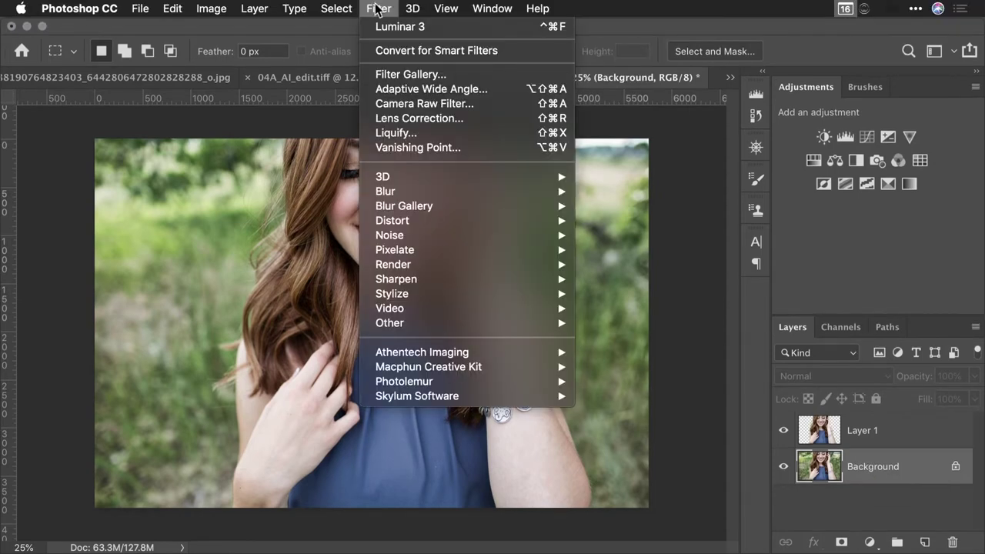
pyautogui.moveTo(420, 197)
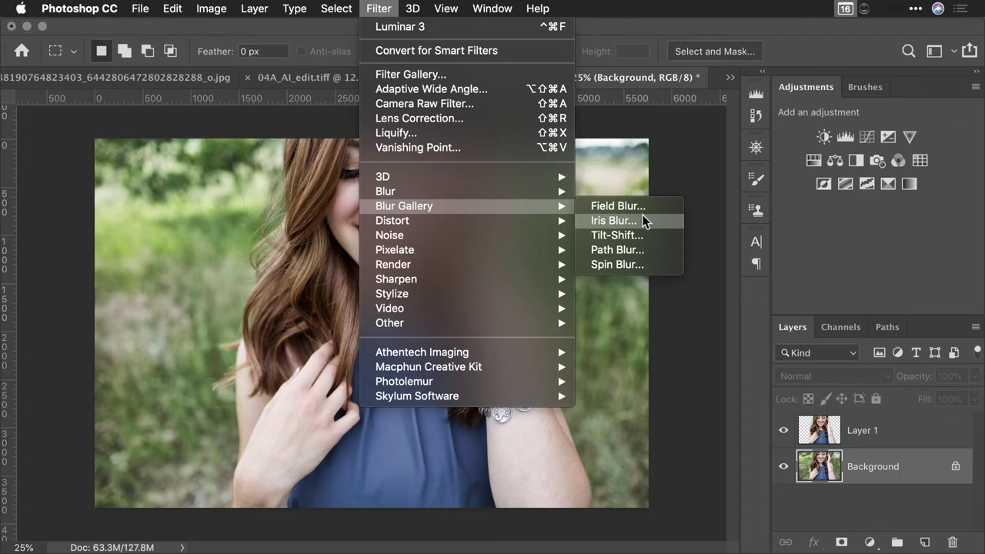
pyautogui.click(700, 255)
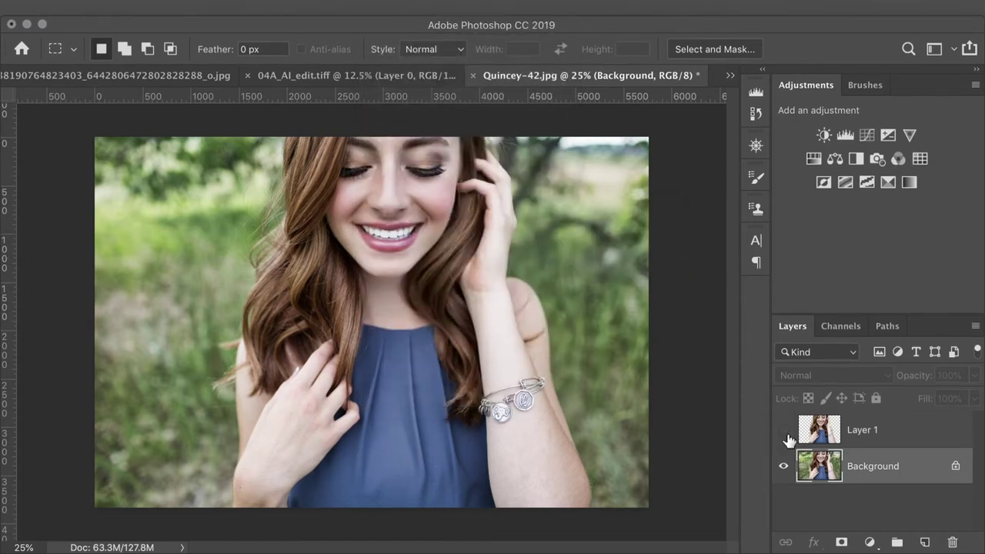
pyautogui.click(384, 6)
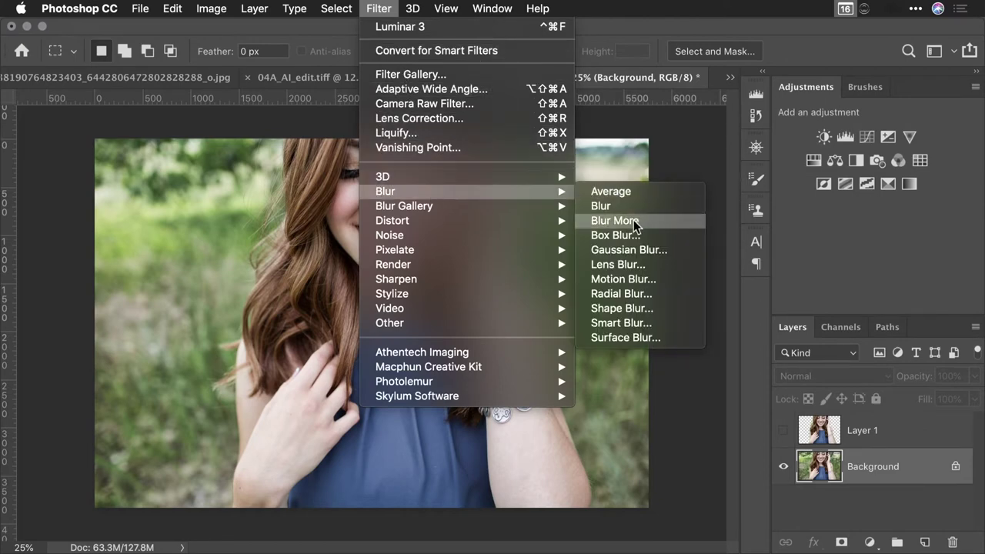
pyautogui.moveTo(569, 208)
pyautogui.click(597, 208)
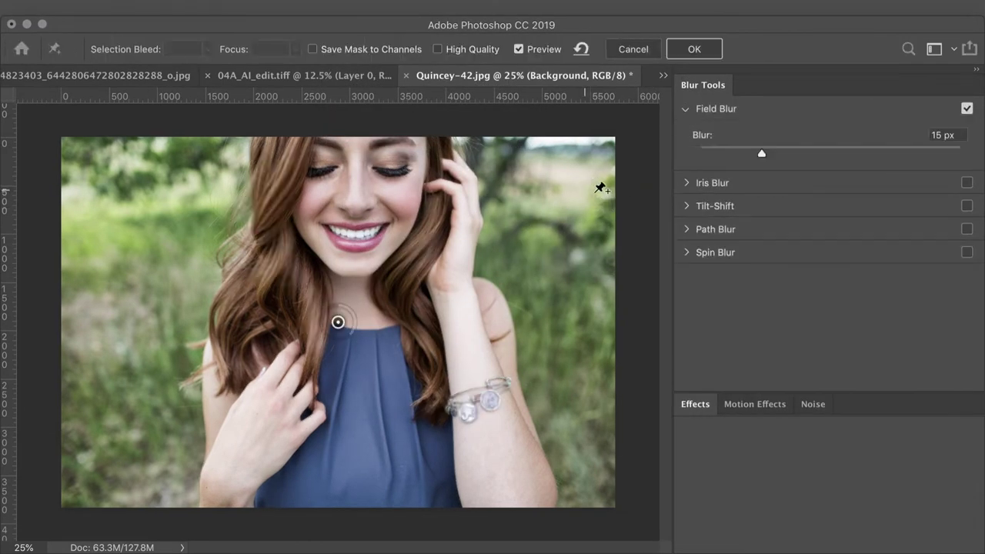
# Step: Place blur pins: 34 px upper-right, 5 px lower-right, and 57 px upper-left
pyautogui.moveTo(760, 157); pyautogui.dragTo(803, 163)
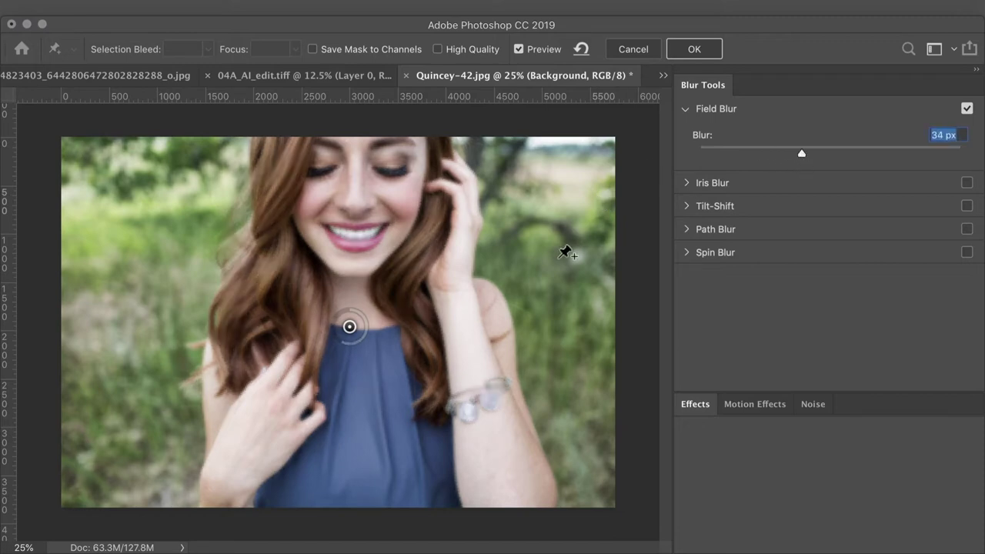
pyautogui.moveTo(351, 329); pyautogui.dragTo(543, 203)
pyautogui.click(579, 383)
pyautogui.moveTo(594, 390); pyautogui.dragTo(591, 378)
pyautogui.click(543, 202)
pyautogui.moveTo(543, 202); pyautogui.dragTo(525, 182)
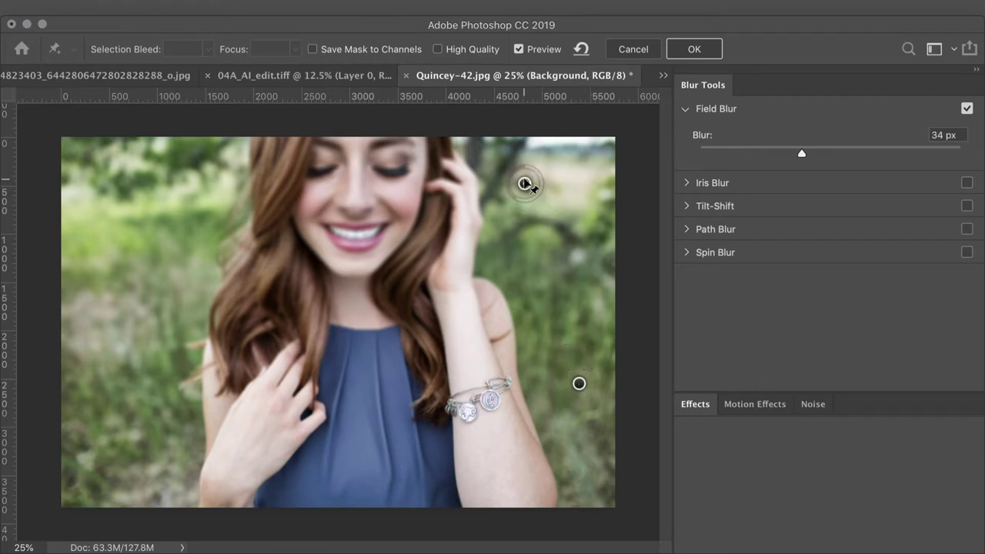
pyautogui.click(141, 192)
pyautogui.moveTo(160, 205); pyautogui.dragTo(132, 213)
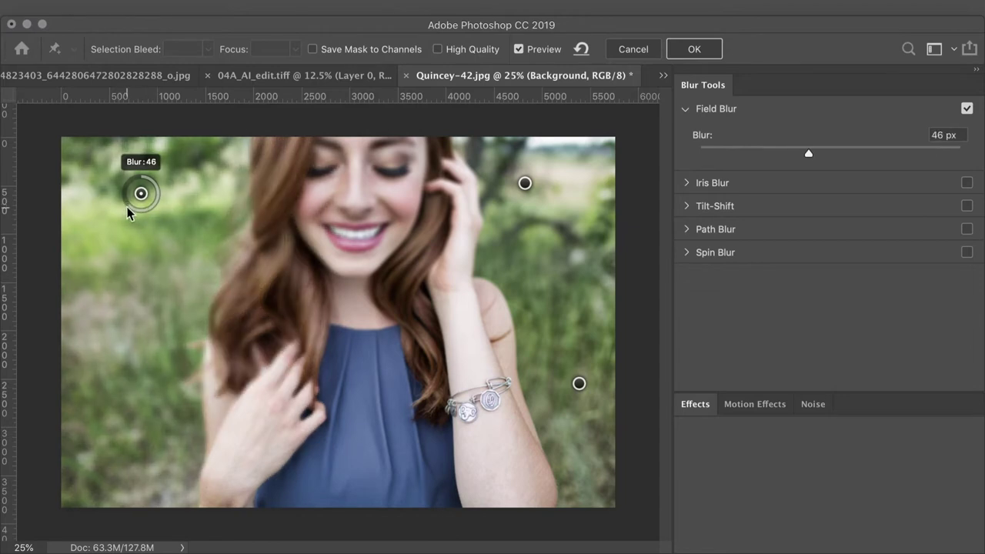
# Step: Add a 3 px lower-left pin and a light pin on the dress, apply, and show Layer 1
pyautogui.click(140, 435)
pyautogui.moveTo(159, 439); pyautogui.dragTo(154, 418)
pyautogui.click(357, 367)
pyautogui.moveTo(371, 378); pyautogui.dragTo(368, 358)
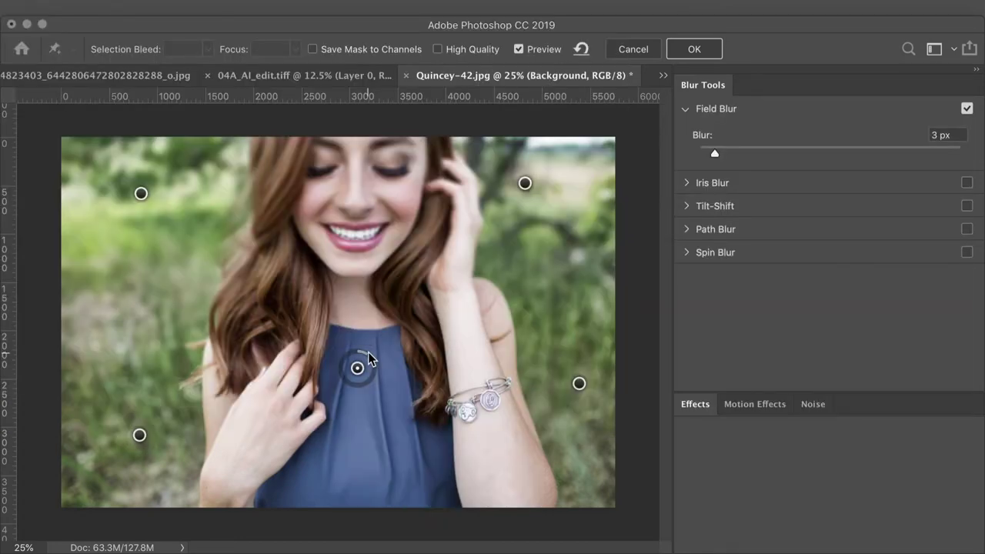
pyautogui.click(694, 50)
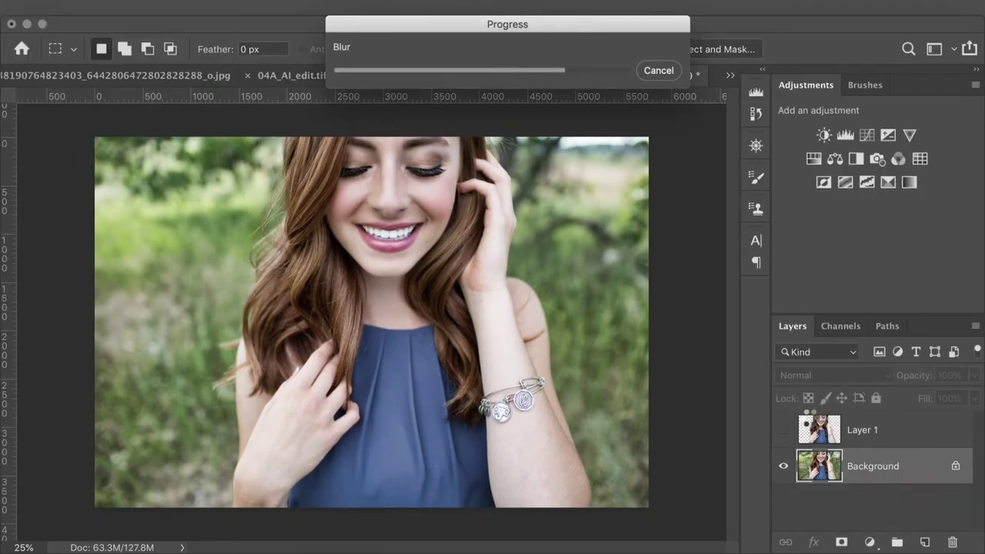
pyautogui.click(784, 430)
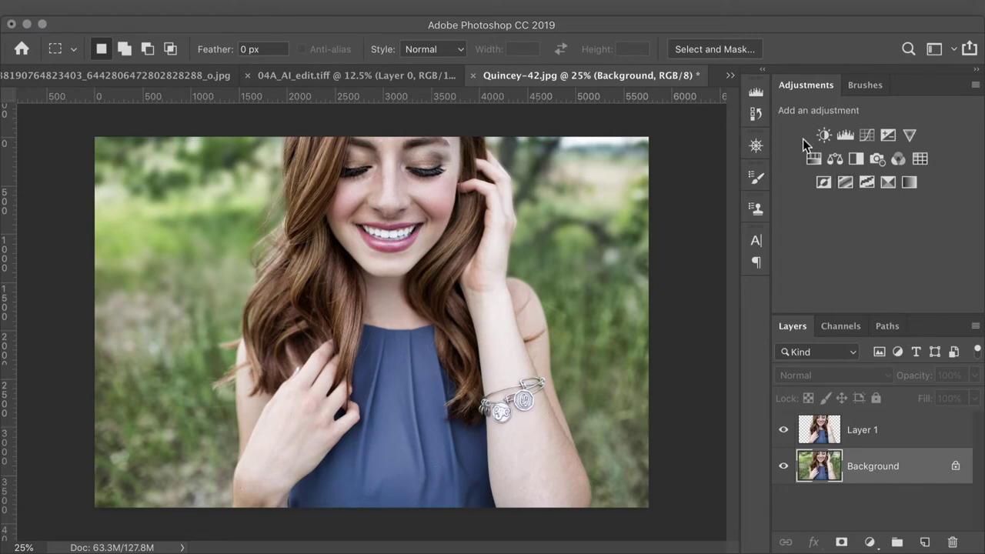
# Step: Toggle the woman's Layer 1 off and on to compare against the blurred background
pyautogui.click(784, 431)
pyautogui.click(783, 432)
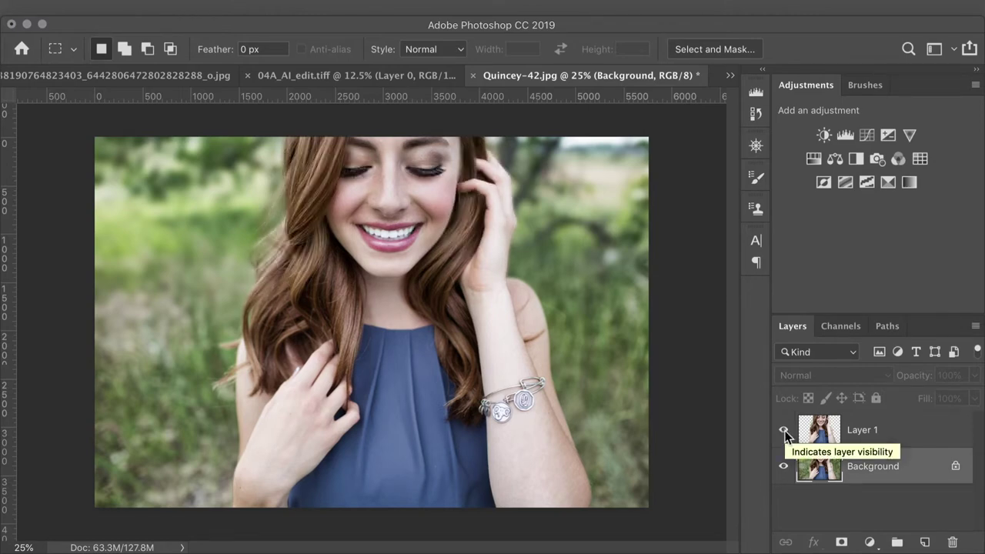
# Step: Darken the portrait with a Curves layer by pulling a sampled tone down, then switch to Bridge
pyautogui.click(870, 540)
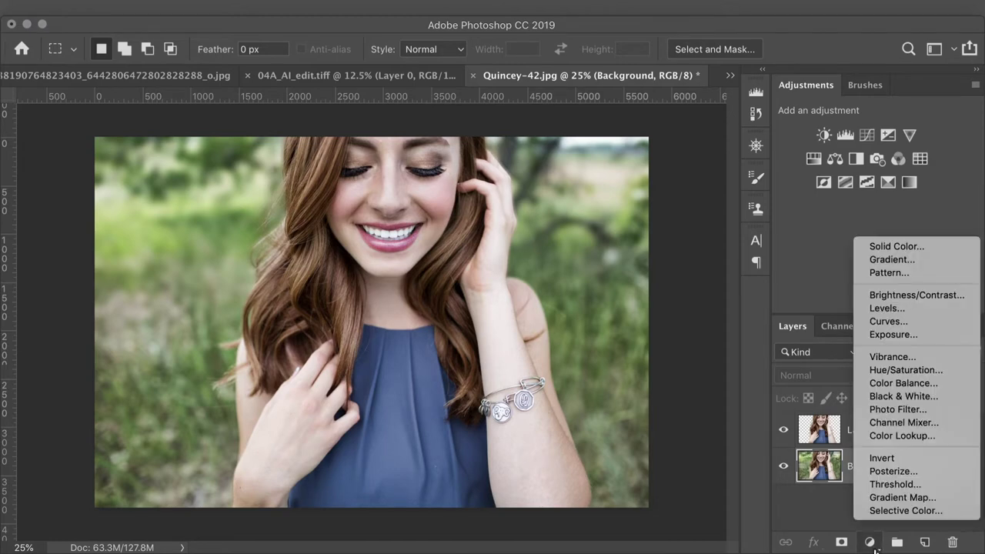
pyautogui.click(898, 324)
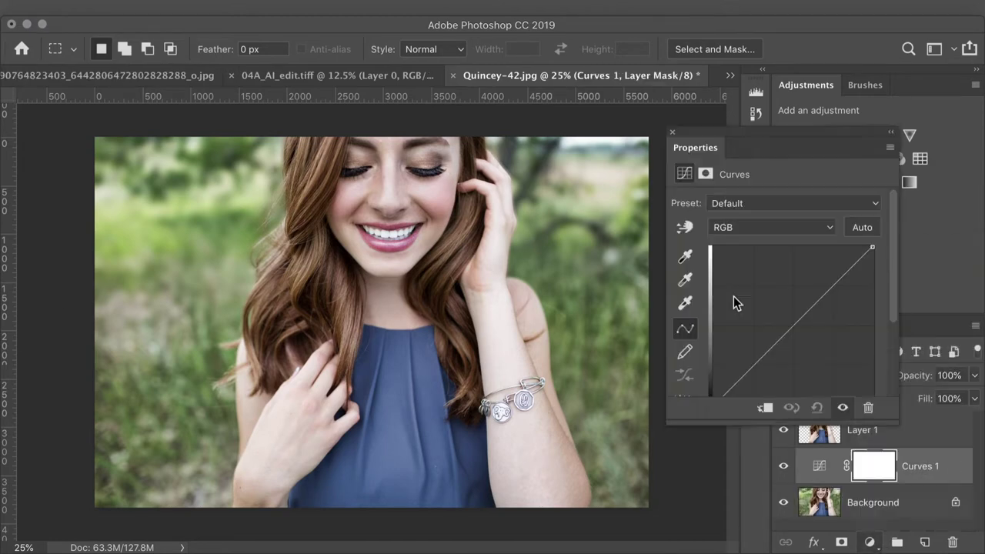
pyautogui.click(684, 229)
pyautogui.click(588, 263)
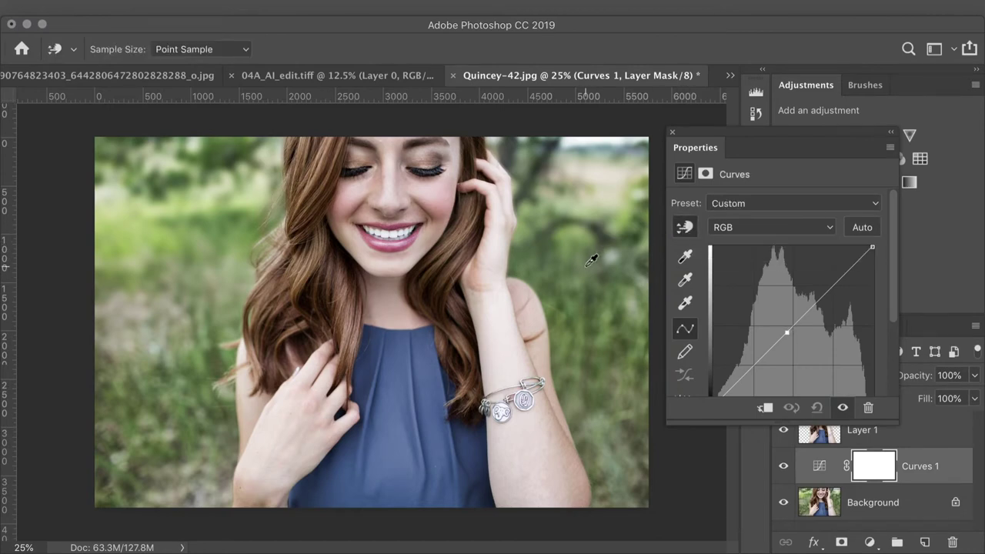
pyautogui.moveTo(585, 266)
pyautogui.mouseDown()
pyautogui.moveTo(585, 295)
pyautogui.moveTo(586, 275)
pyautogui.moveTo(586, 284)
pyautogui.mouseUp()
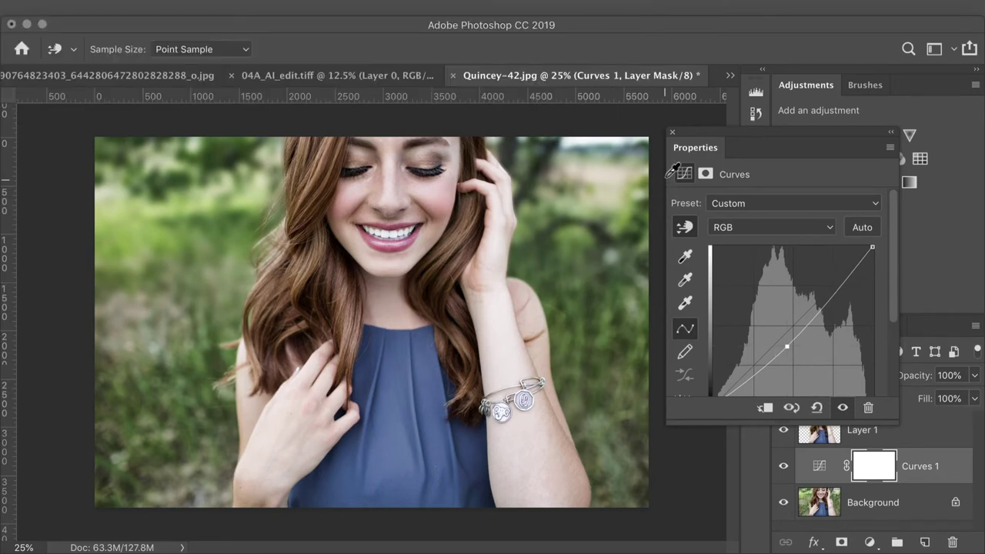
pyautogui.click(671, 133)
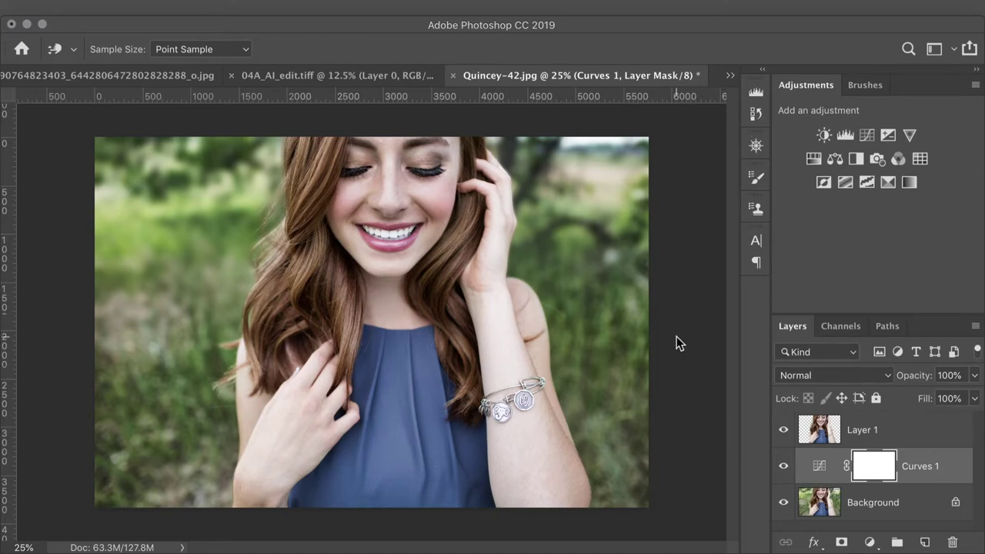
pyautogui.press('super+alt+o')
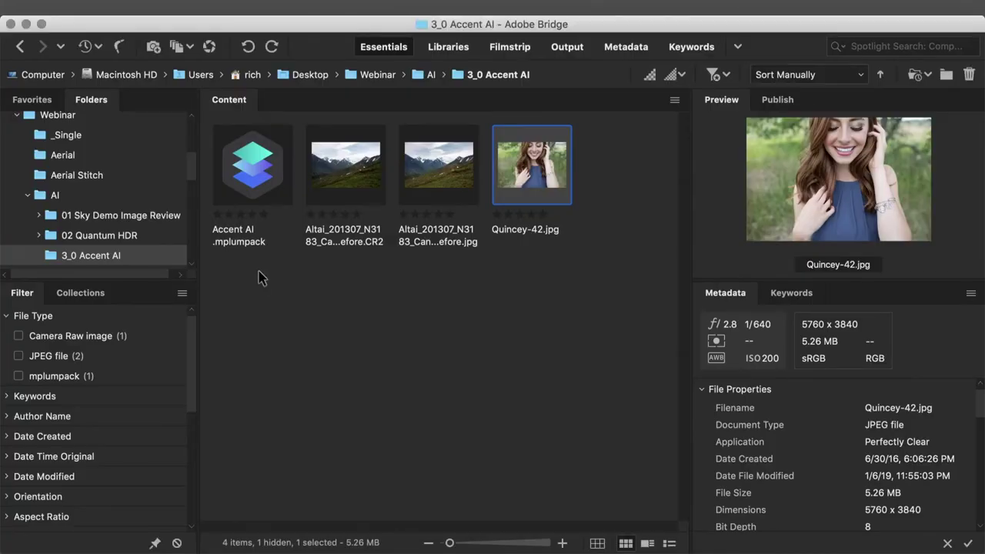
# Step: Go up to the Webinar folder and open the Aerial Stitch folder
pyautogui.press('super+Up')
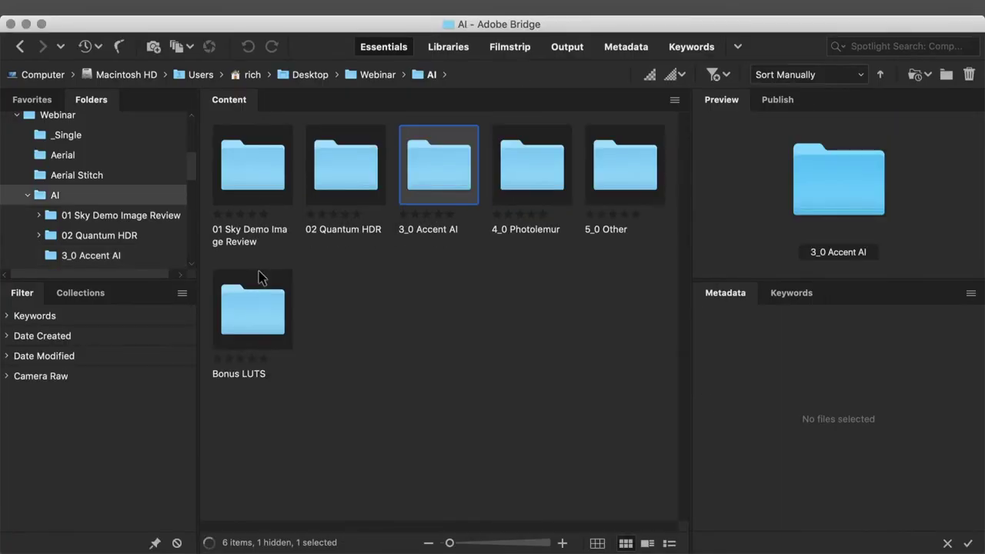
pyautogui.press('super+Up')
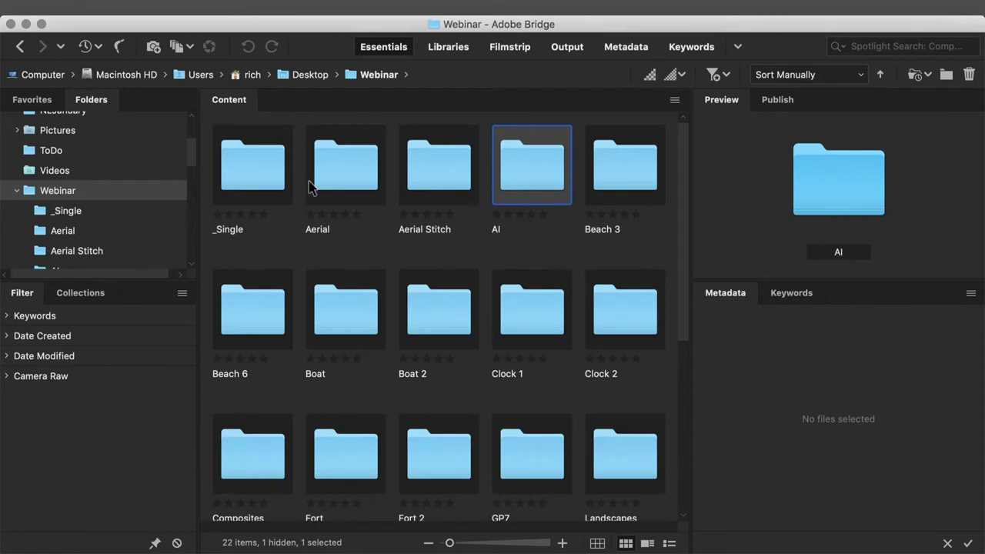
pyautogui.doubleClick(327, 175)
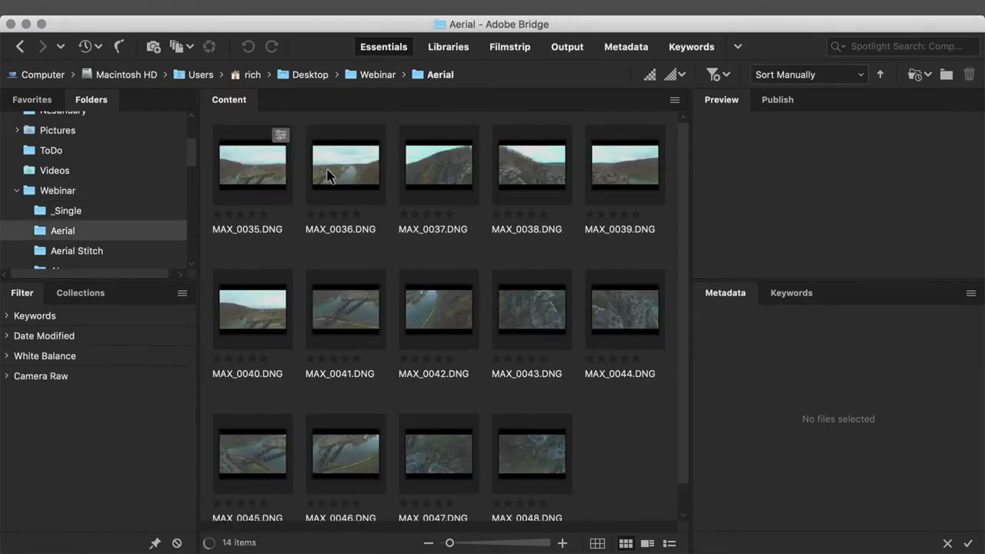
pyautogui.press('super+Up')
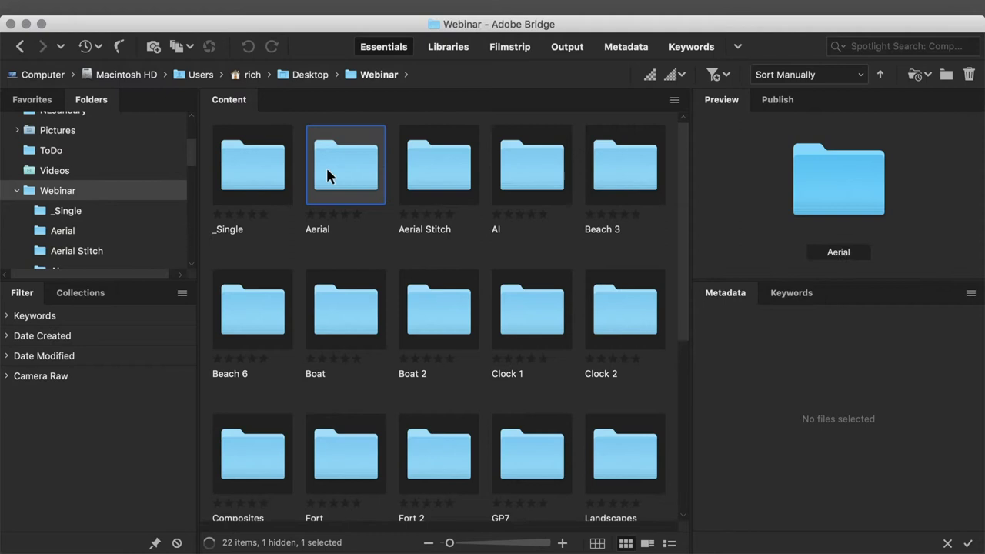
pyautogui.press('Right')
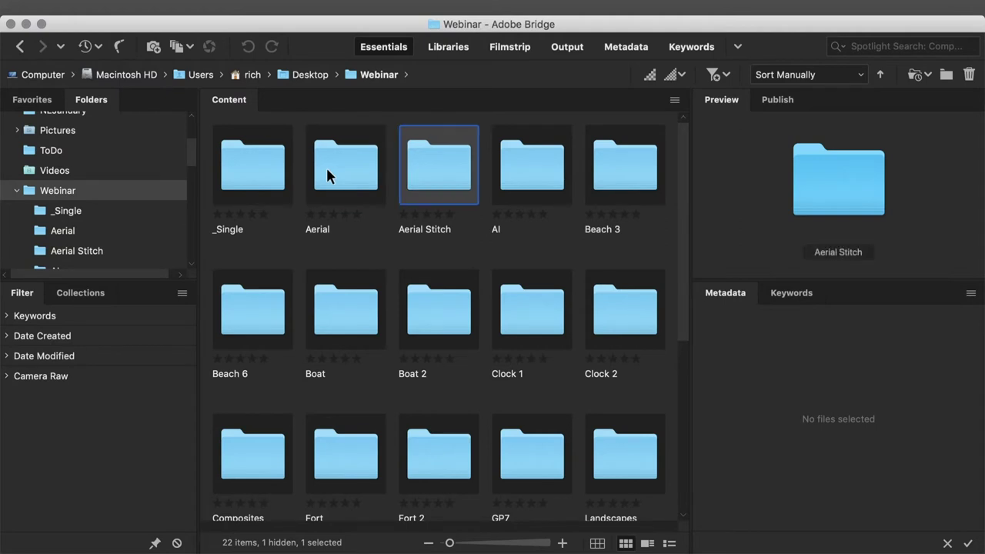
pyautogui.press('super+Down')
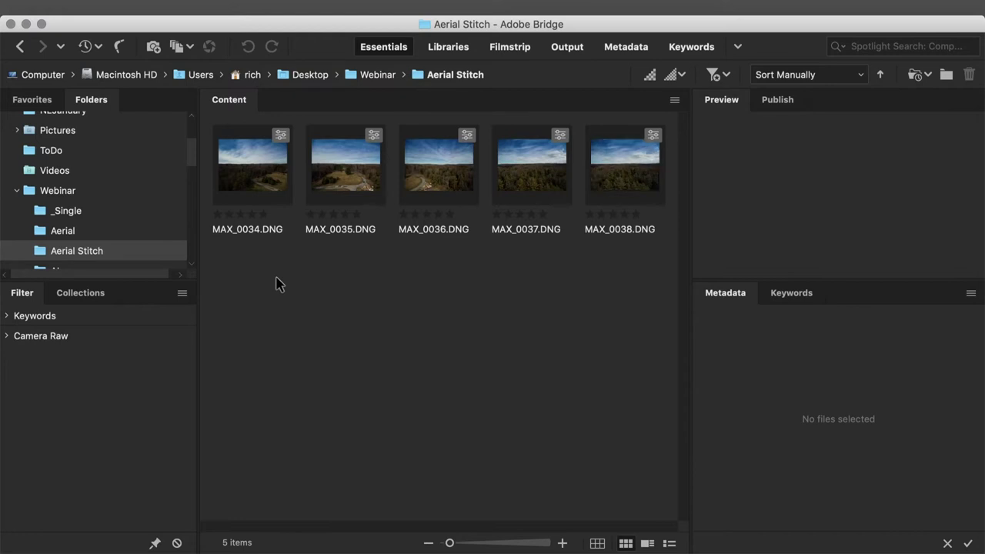
# Step: Select all five aerial DNGs and open them in Camera Raw
pyautogui.moveTo(267, 314); pyautogui.dragTo(627, 137)
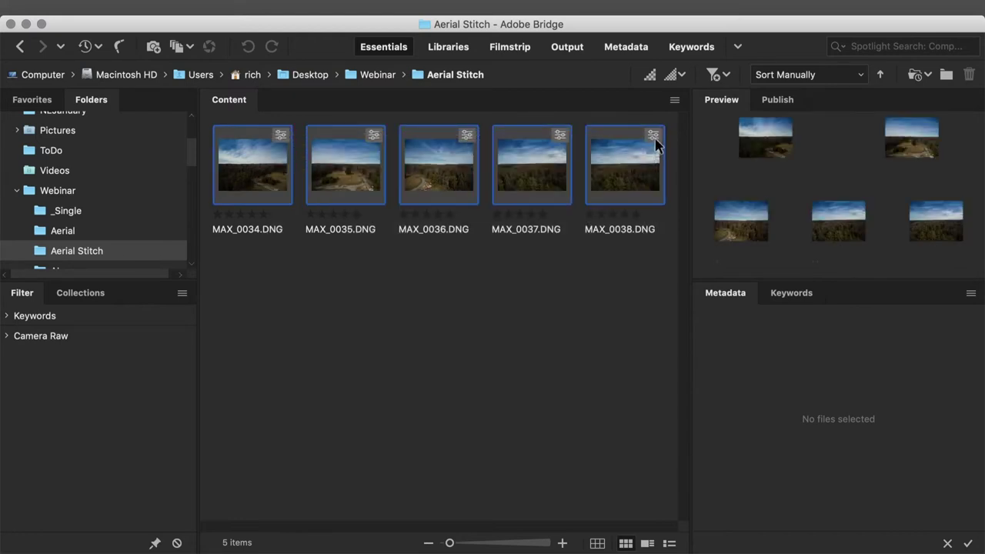
pyautogui.rightClick(630, 157)
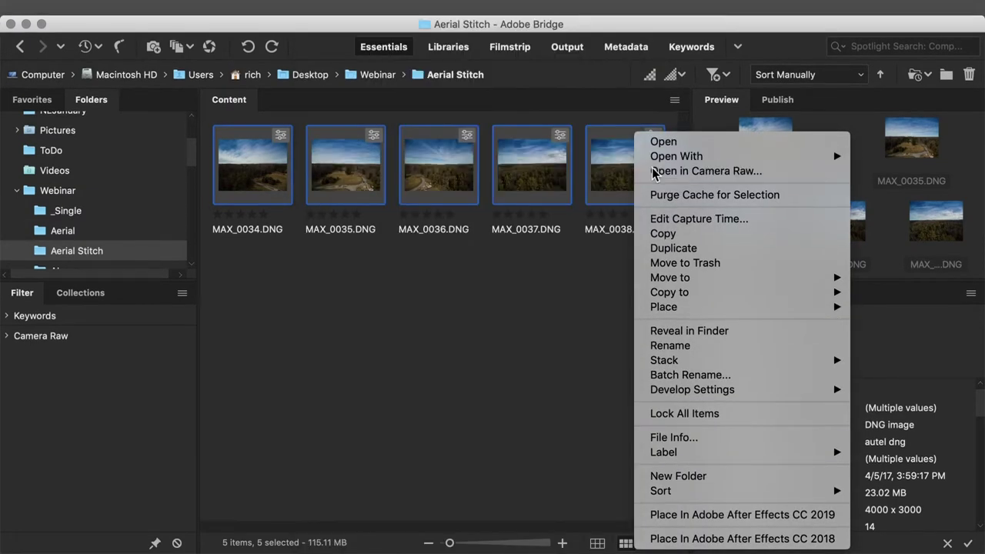
pyautogui.click(652, 170)
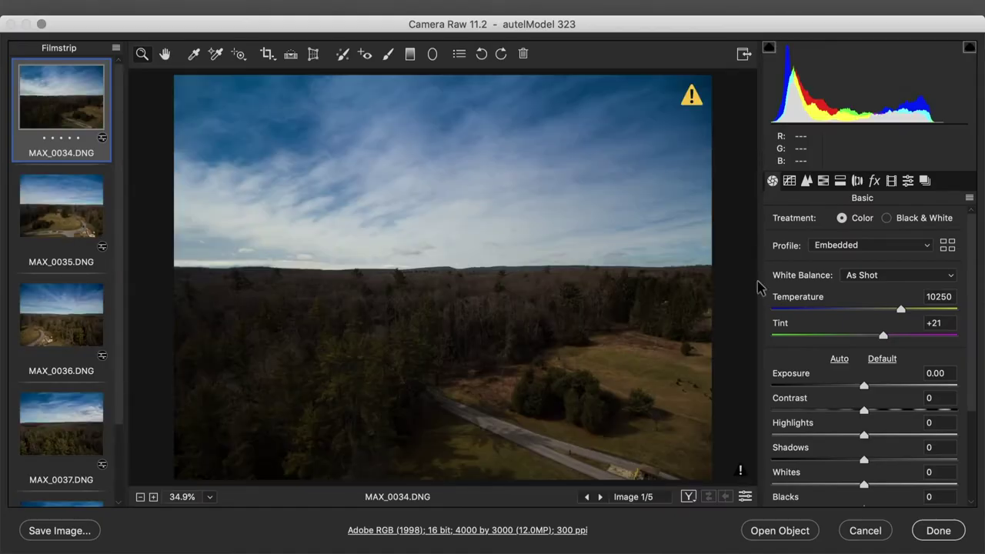
# Step: Reset MAX_0034 to default settings with Clarity at 0
pyautogui.click(880, 360)
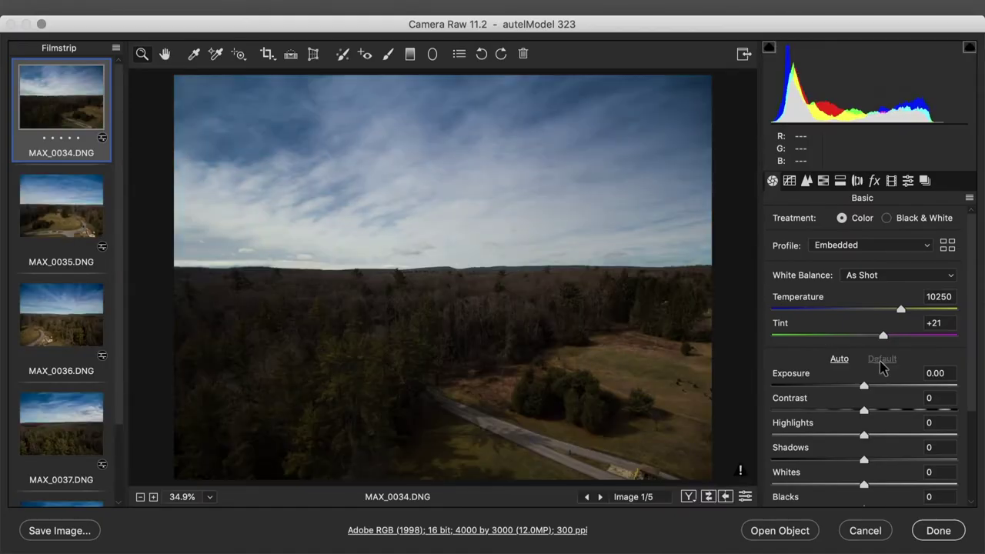
pyautogui.scroll(-3, 880, 368)
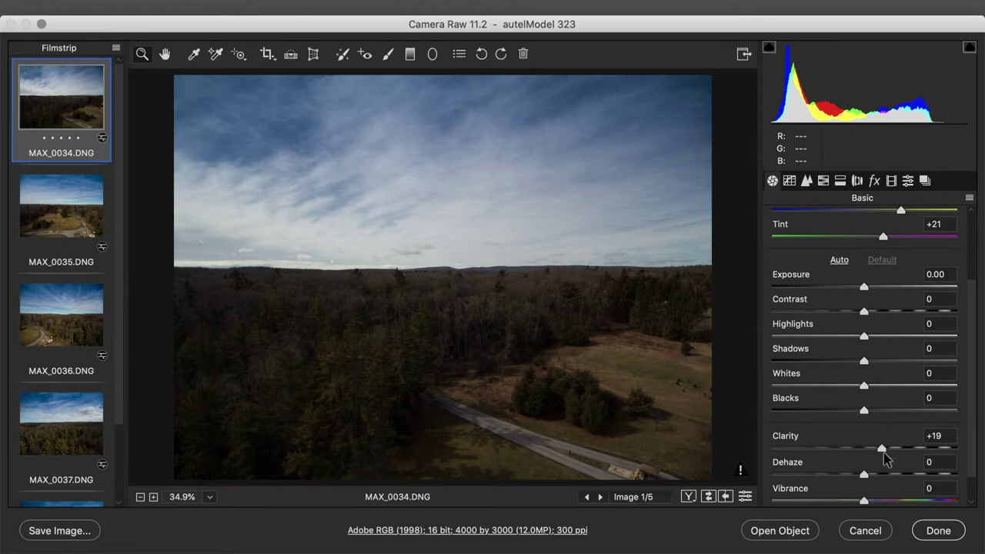
pyautogui.doubleClick(880, 450)
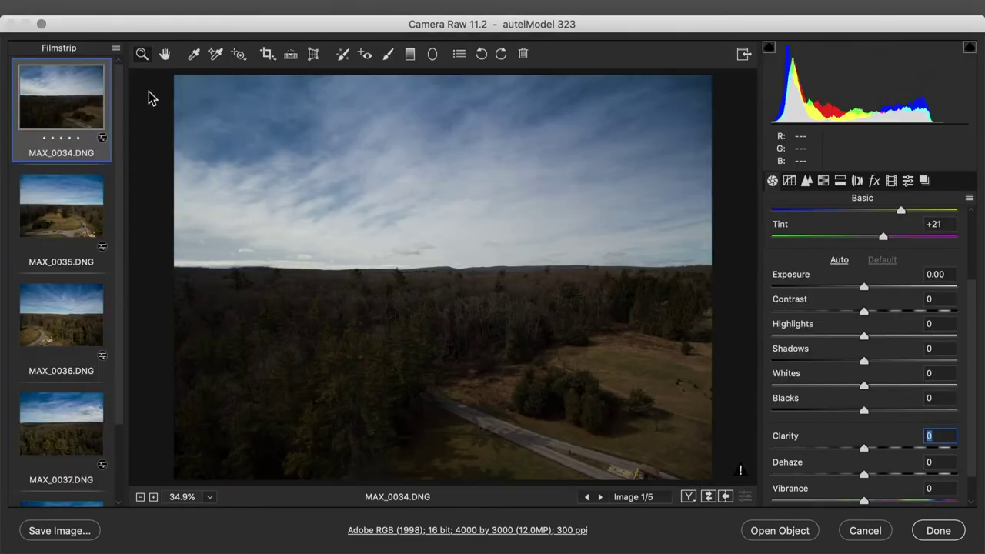
# Step: Select all five frames and sync these settings across them
pyautogui.press('super+a')
pyautogui.rightClick(68, 90)
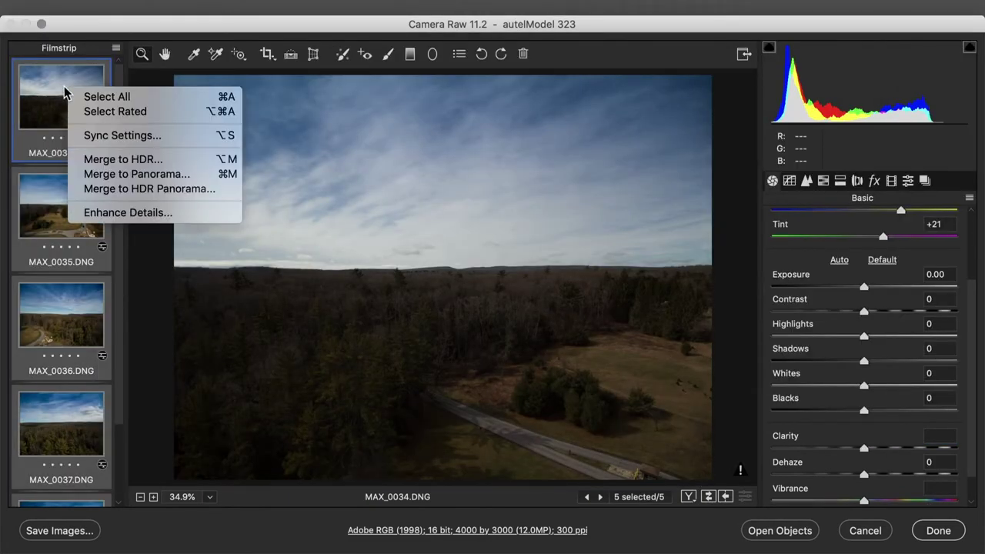
pyautogui.click(96, 136)
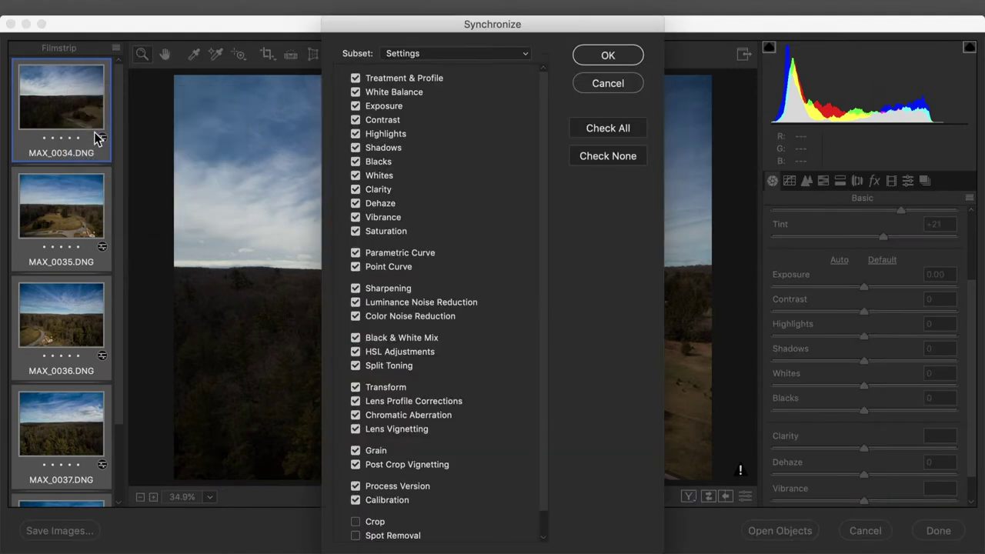
pyautogui.click(599, 59)
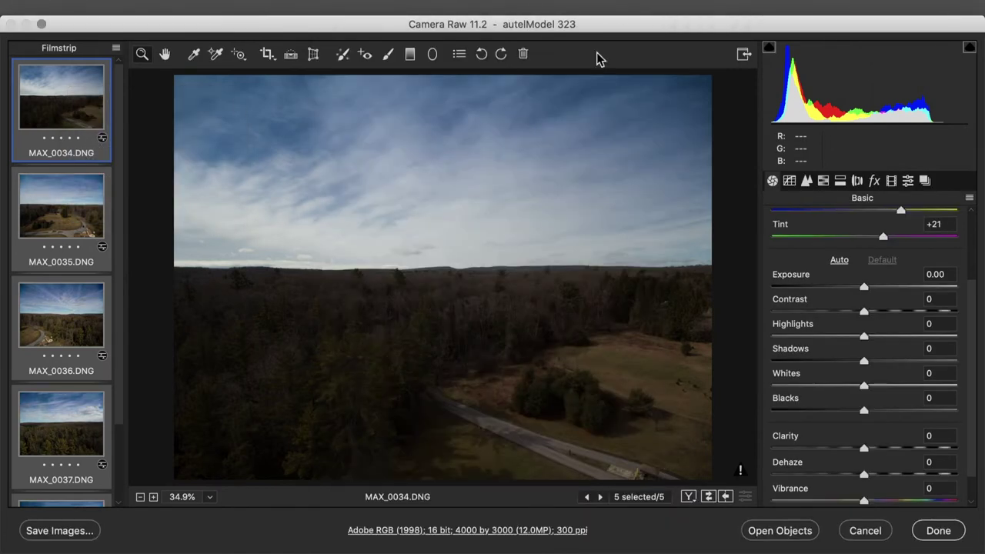
# Step: Start a Merge to Panorama of the five frames
pyautogui.scroll(-3, 61, 104)
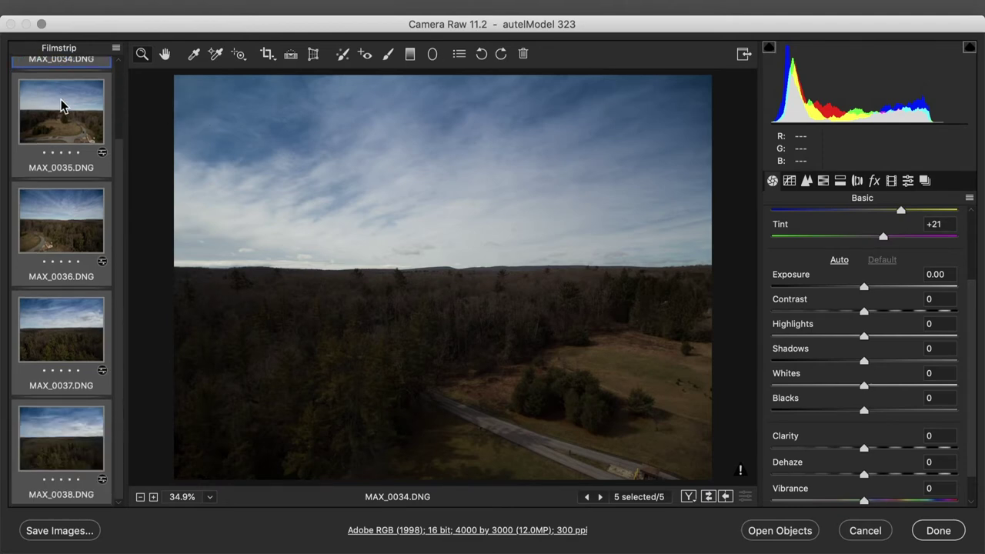
pyautogui.rightClick(62, 105)
pyautogui.press('super+m')
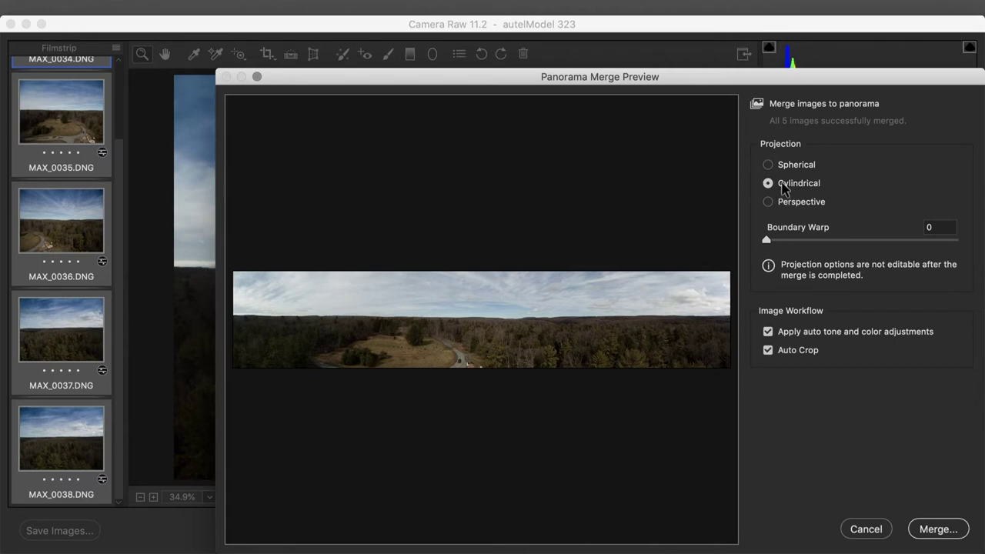
# Step: Merge a Cylindrical panorama with Auto Crop off and Boundary Warp 100, saved as MAX_0034-Pano.dng
pyautogui.click(768, 350)
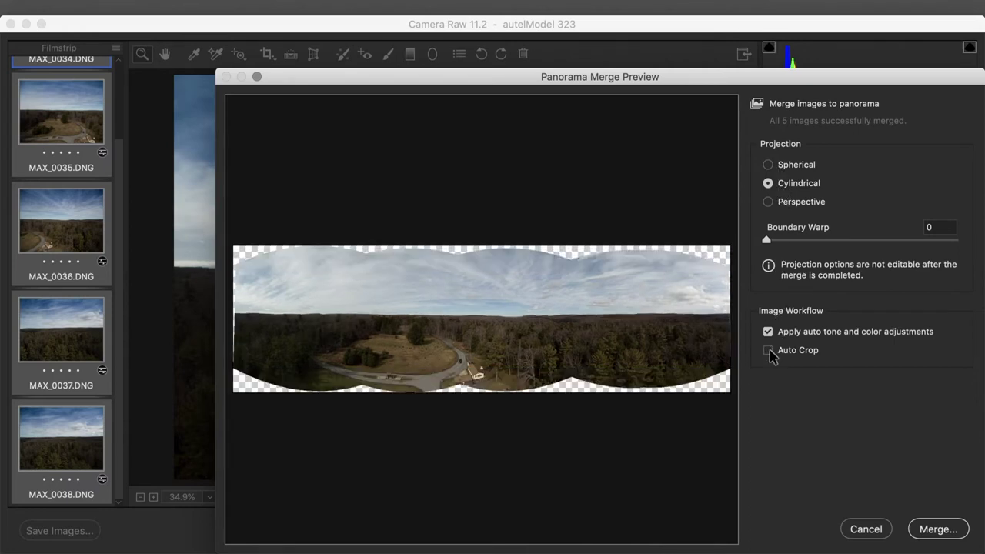
pyautogui.moveTo(767, 242); pyautogui.dragTo(983, 242)
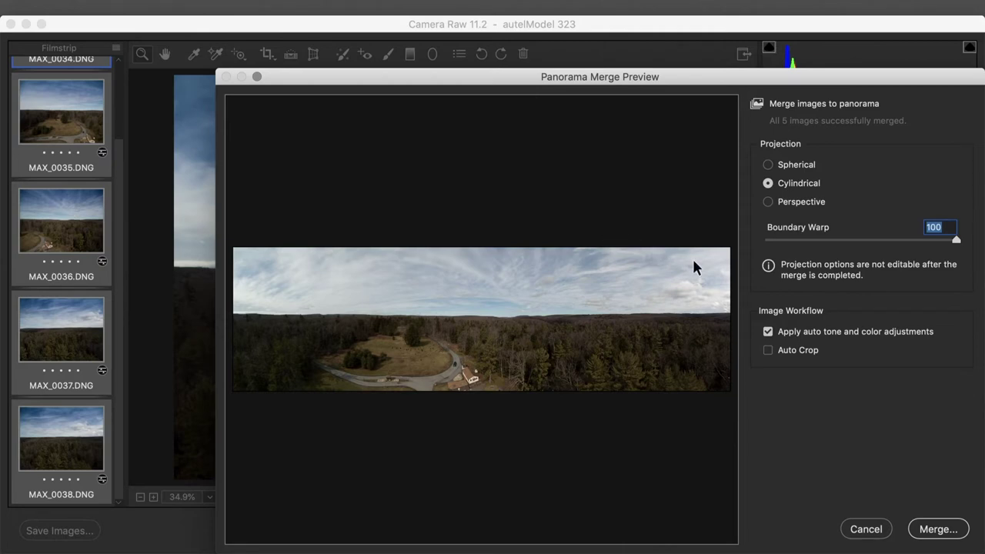
pyautogui.click(927, 537)
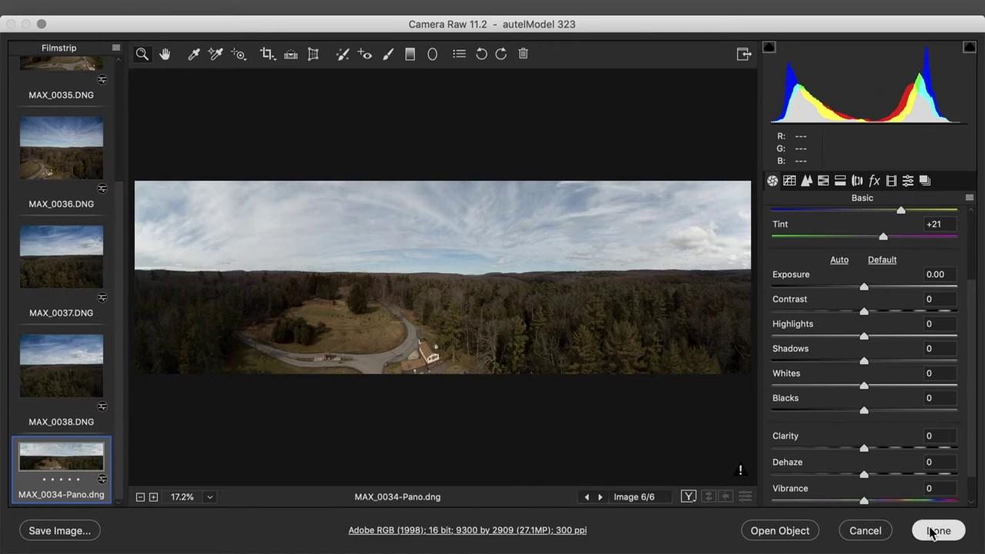
pyautogui.click(938, 530)
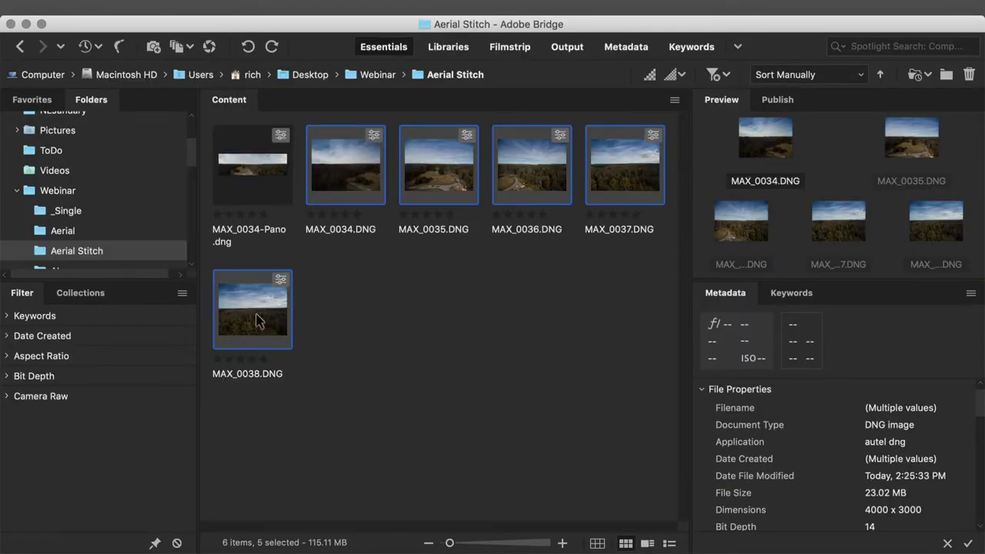
# Step: Open MAX_0034-Pano.dng with Luminar 3.0.2 from Bridge's context menu
pyautogui.click(246, 181)
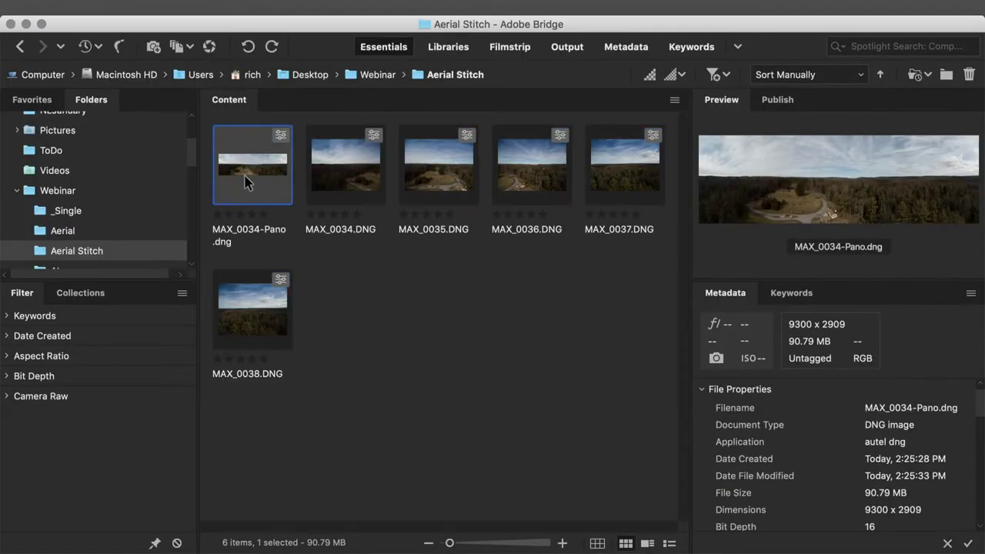
pyautogui.rightClick(244, 174)
pyautogui.moveTo(262, 142)
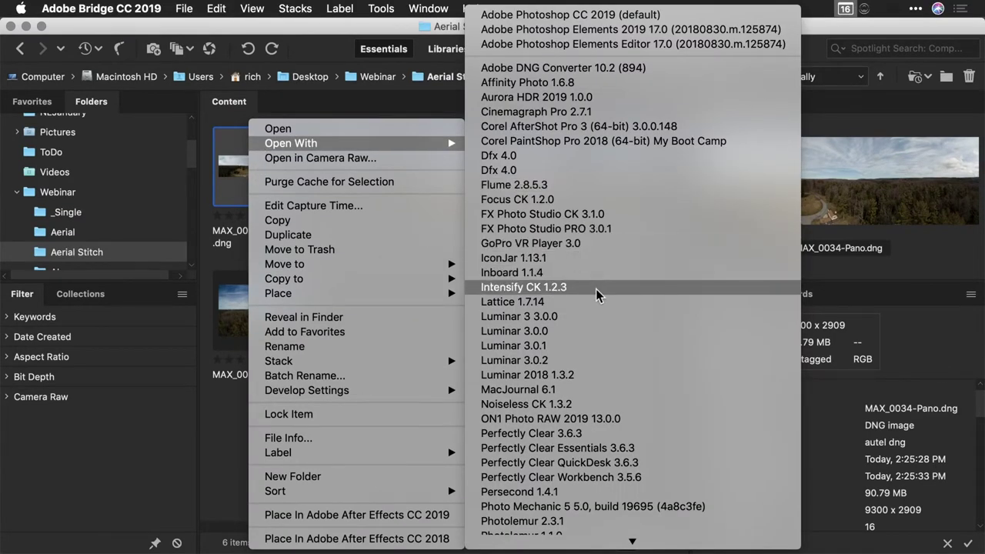
pyautogui.click(593, 358)
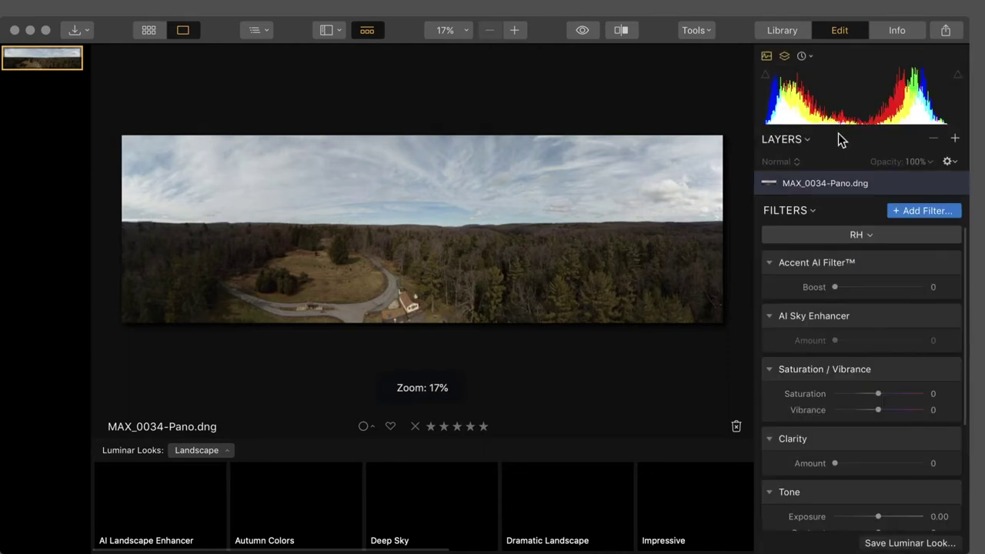
# Step: Switch to the Aerial Photography workspace and set Accent AI Boost to 46
pyautogui.click(868, 239)
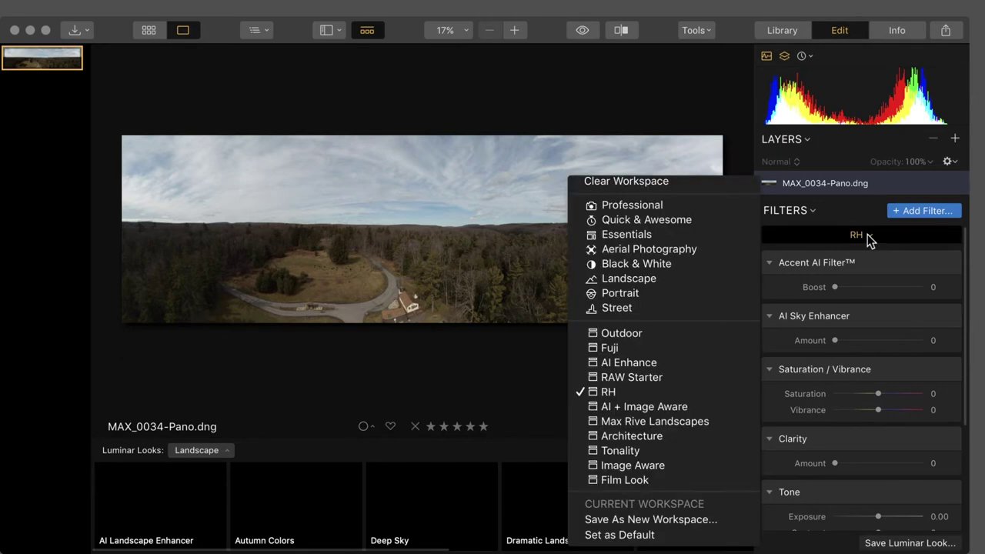
pyautogui.click(715, 249)
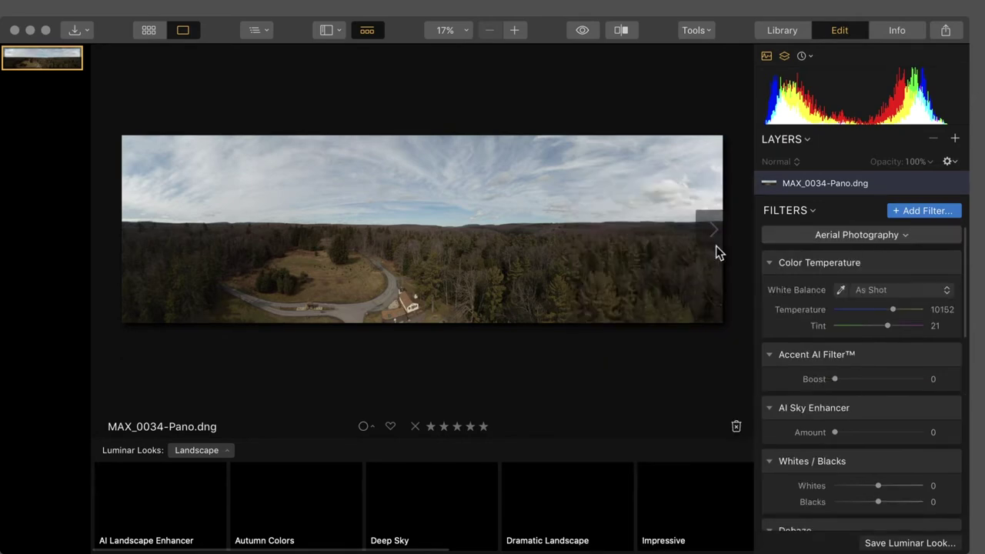
pyautogui.click(769, 262)
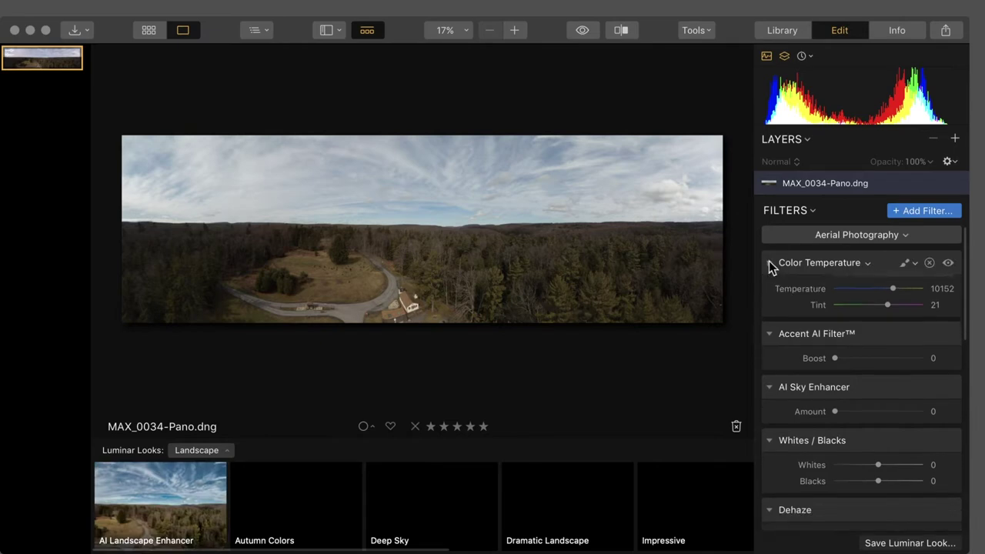
pyautogui.click(864, 315)
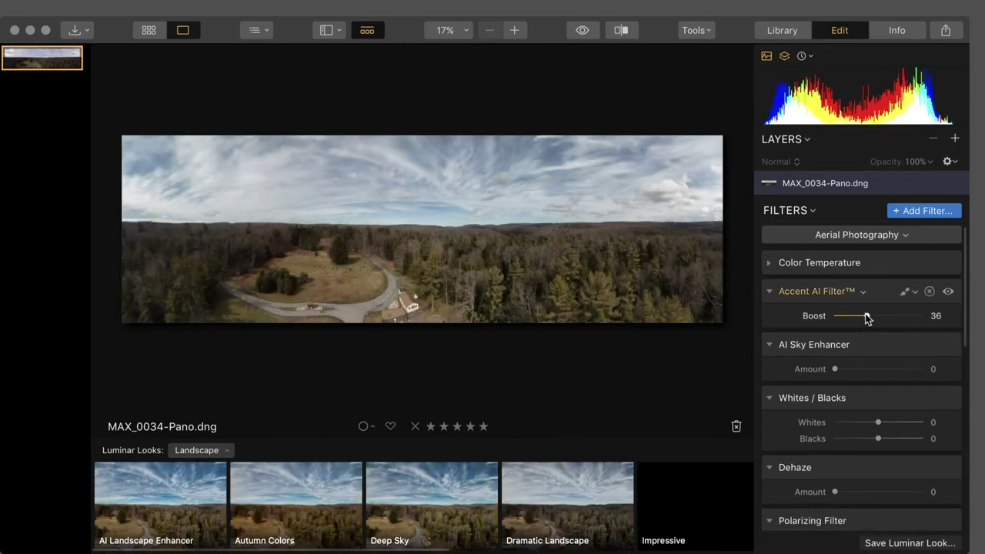
pyautogui.doubleClick(854, 317)
pyautogui.moveTo(834, 315); pyautogui.dragTo(874, 320)
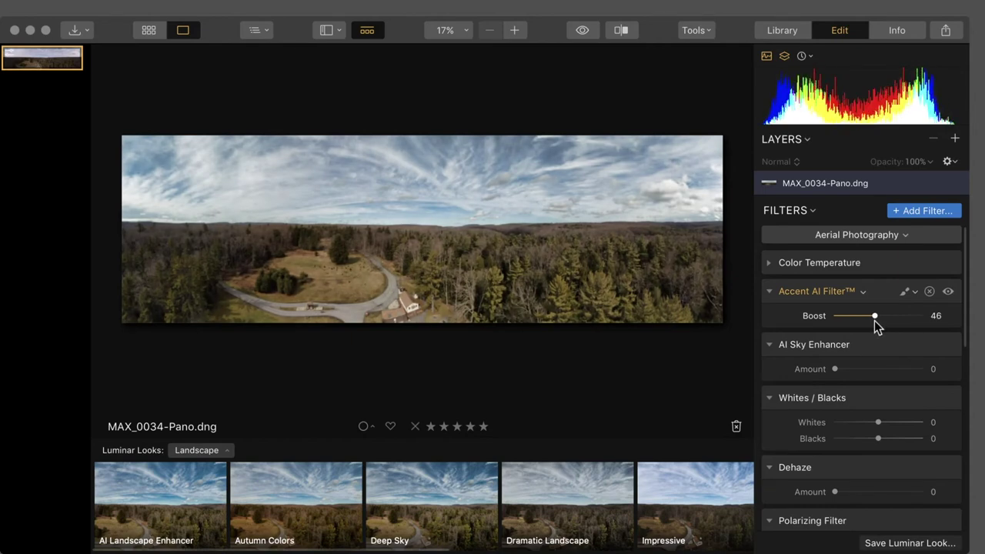
# Step: Set AI Sky Enhancer Amount to 68, compare with the original, and collapse both filters
pyautogui.click(863, 370)
pyautogui.moveTo(865, 373); pyautogui.dragTo(897, 378)
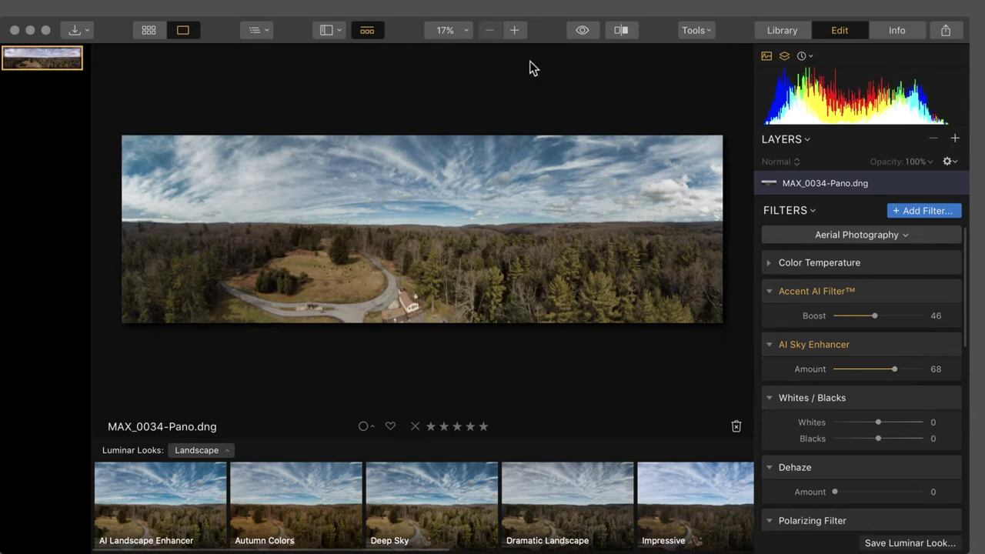
pyautogui.click(582, 31)
pyautogui.click(582, 31)
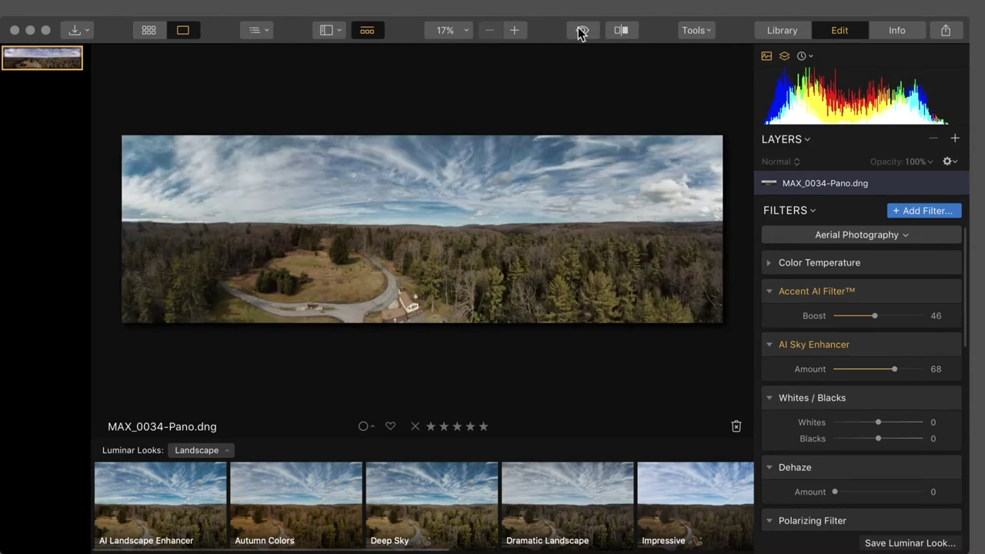
pyautogui.click(770, 290)
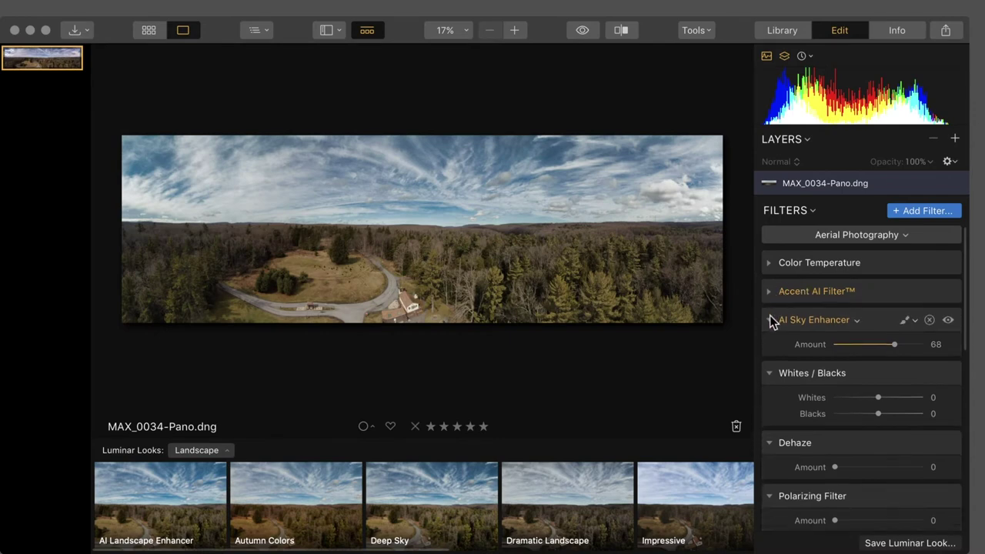
pyautogui.click(769, 317)
pyautogui.scroll(-2, 772, 322)
pyautogui.scroll(-5, 772, 322)
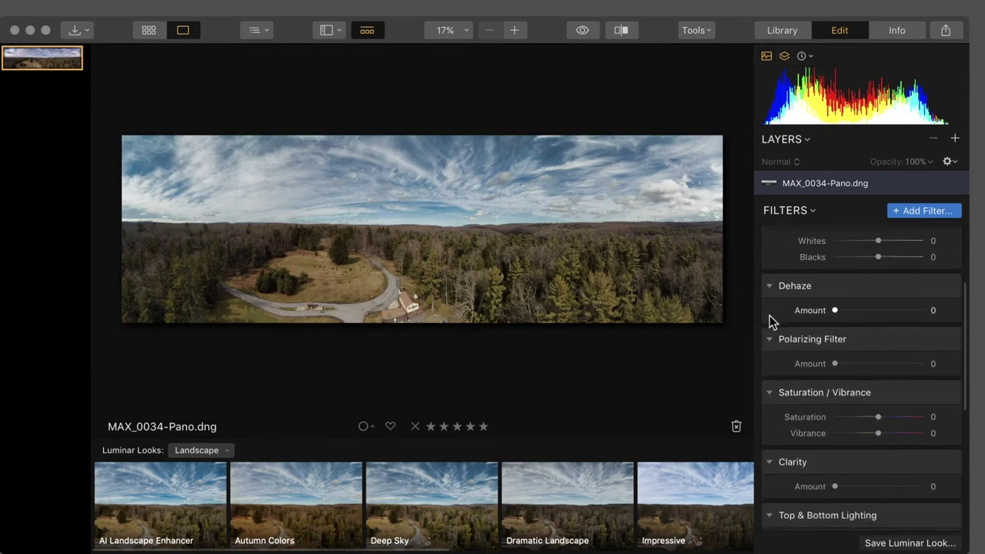
# Step: Add a Foliage Enhancer filter and settle its Amount at 17 after before/after comparisons
pyautogui.click(899, 210)
pyautogui.click(690, 86)
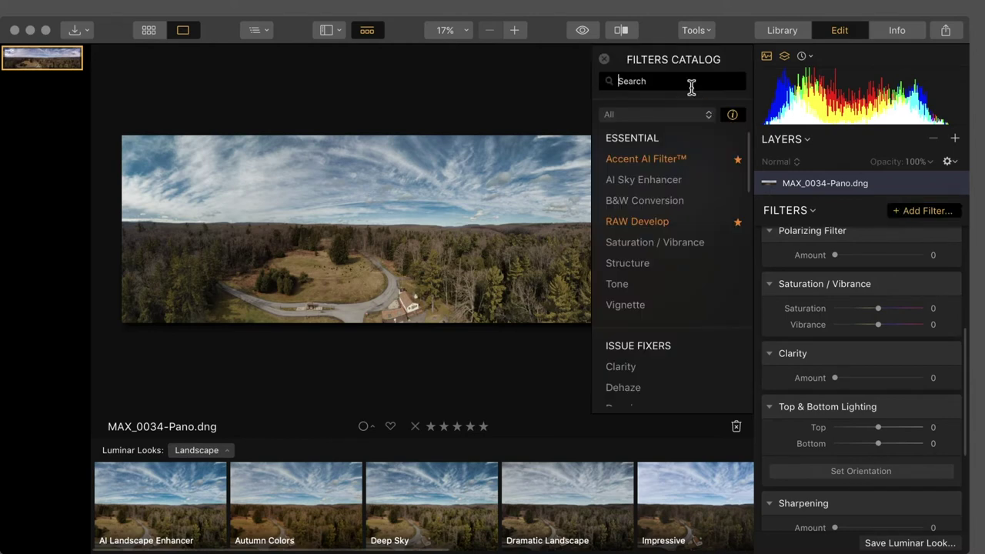
pyautogui.write('foli')
pyautogui.click(675, 158)
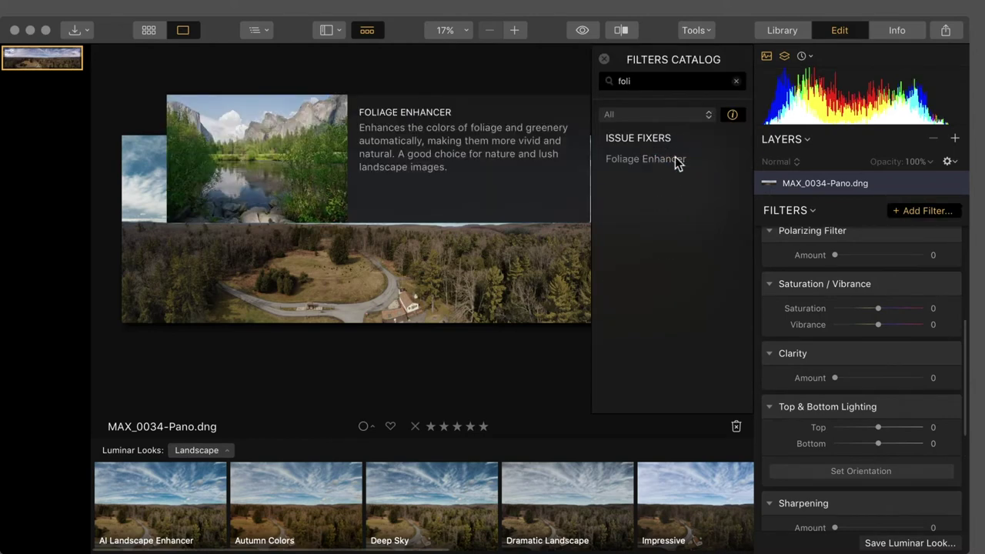
pyautogui.moveTo(852, 464); pyautogui.dragTo(881, 466)
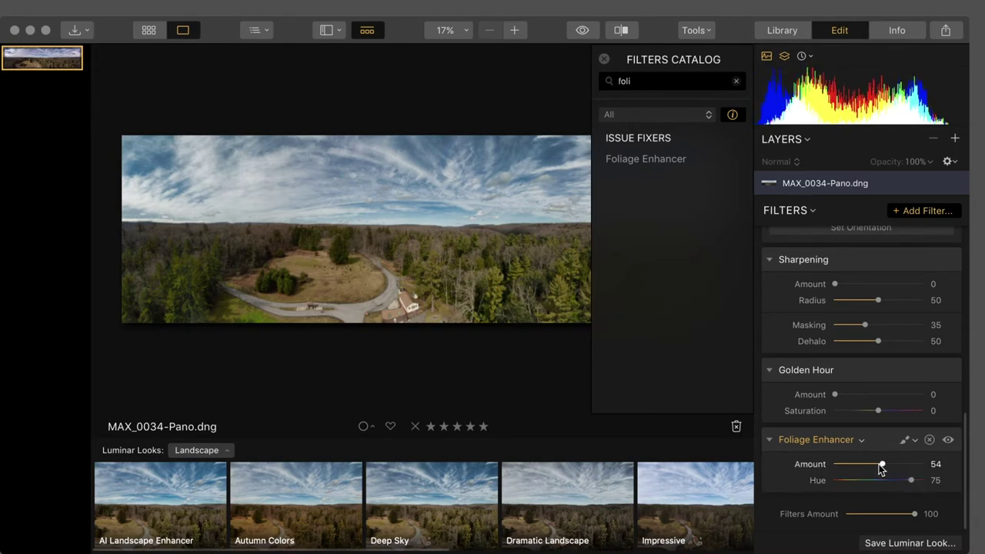
pyautogui.click(948, 441)
pyautogui.click(948, 440)
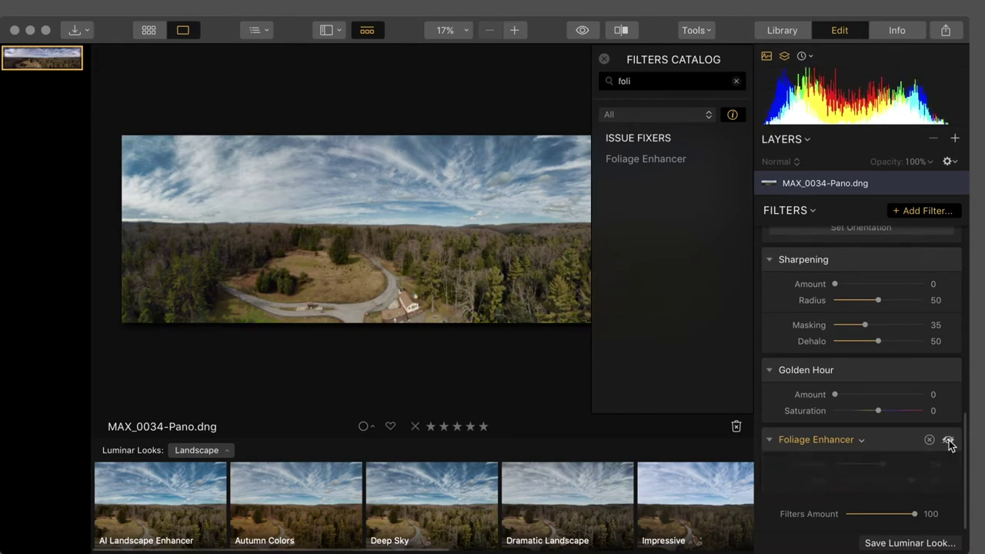
pyautogui.click(948, 441)
pyautogui.click(947, 441)
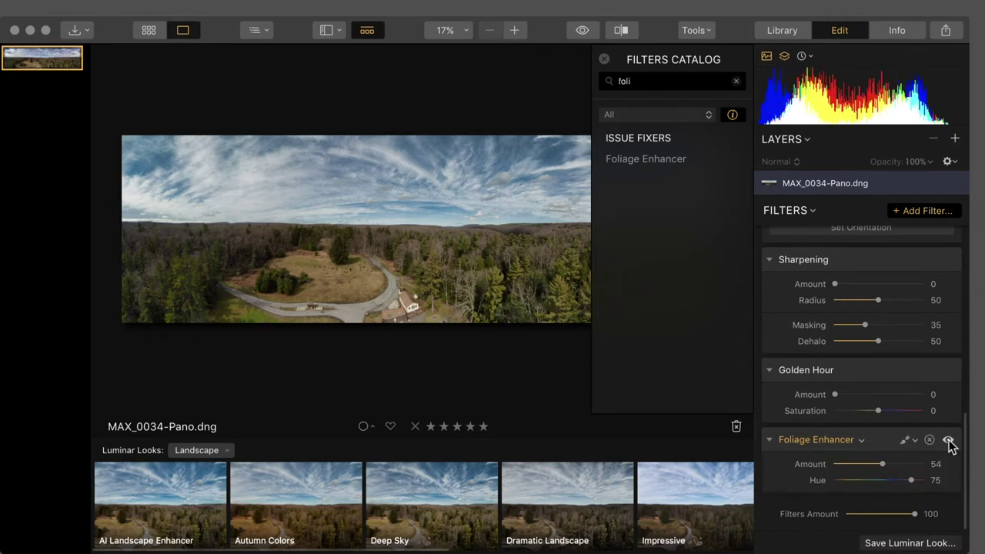
pyautogui.moveTo(882, 464); pyautogui.dragTo(849, 467)
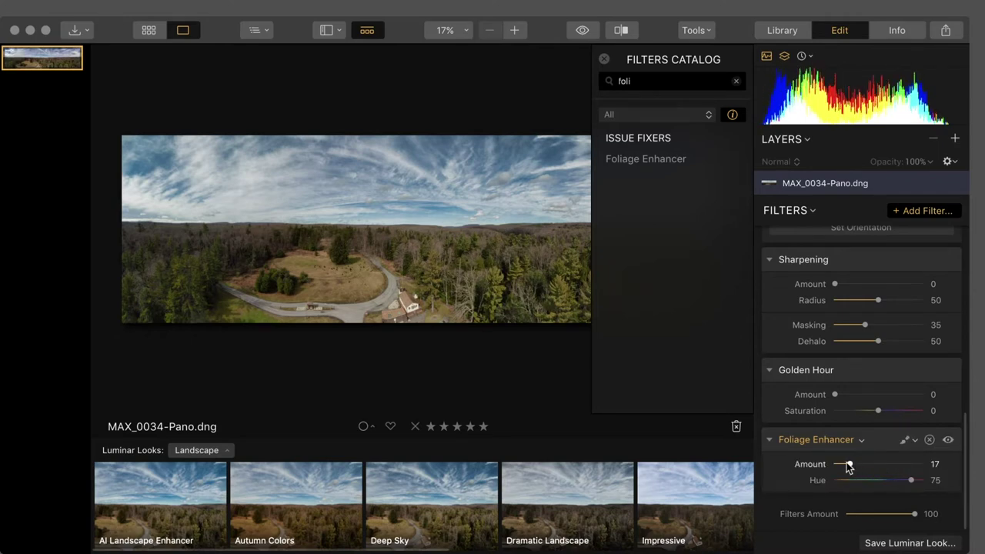
# Step: Set the Golden Hour Amount to 18
pyautogui.moveTo(852, 397); pyautogui.dragTo(846, 393)
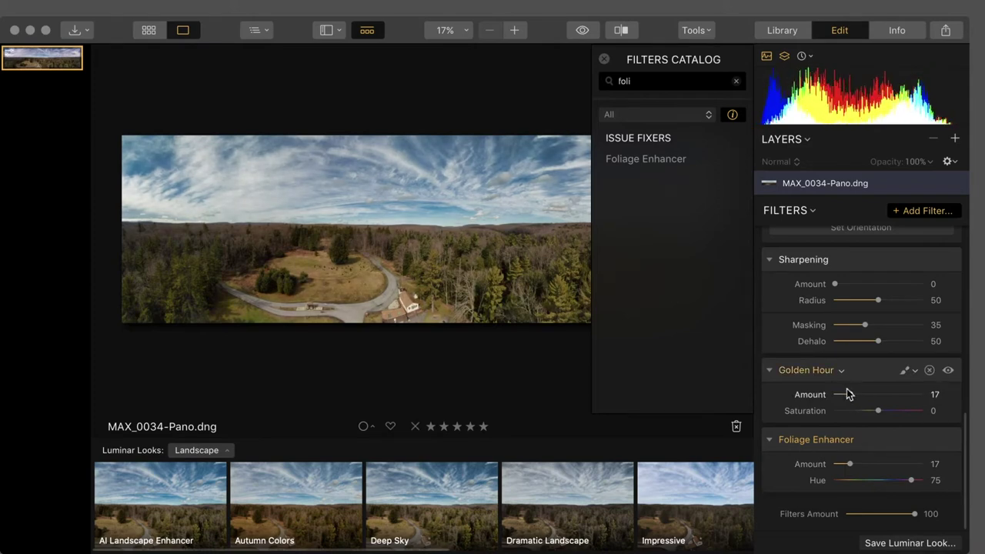
pyautogui.scroll(3, 846, 393)
pyautogui.scroll(2, 849, 394)
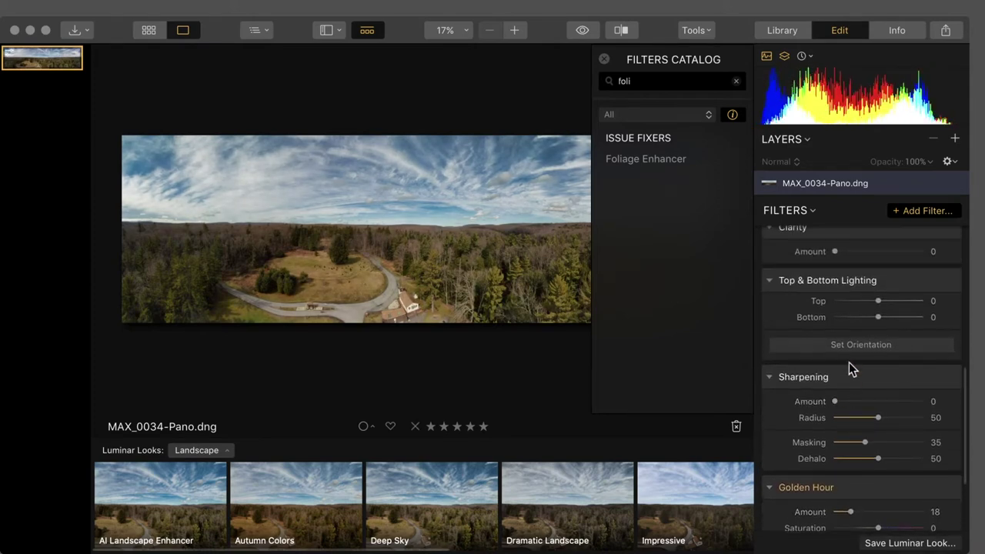
# Step: Set Top & Bottom Lighting to Top -68, Bottom 18 with orientation Blend 89
pyautogui.click(842, 337)
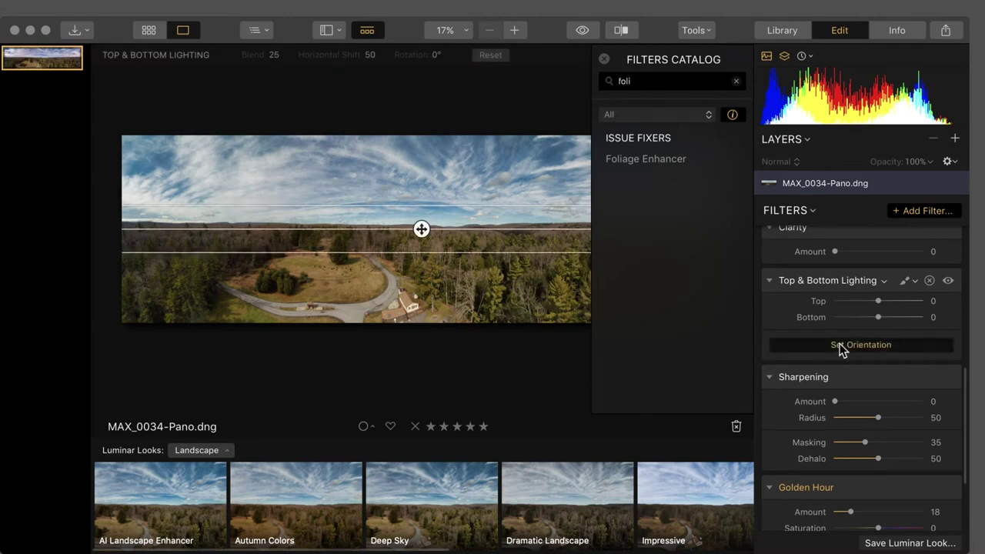
pyautogui.moveTo(426, 252); pyautogui.dragTo(425, 311)
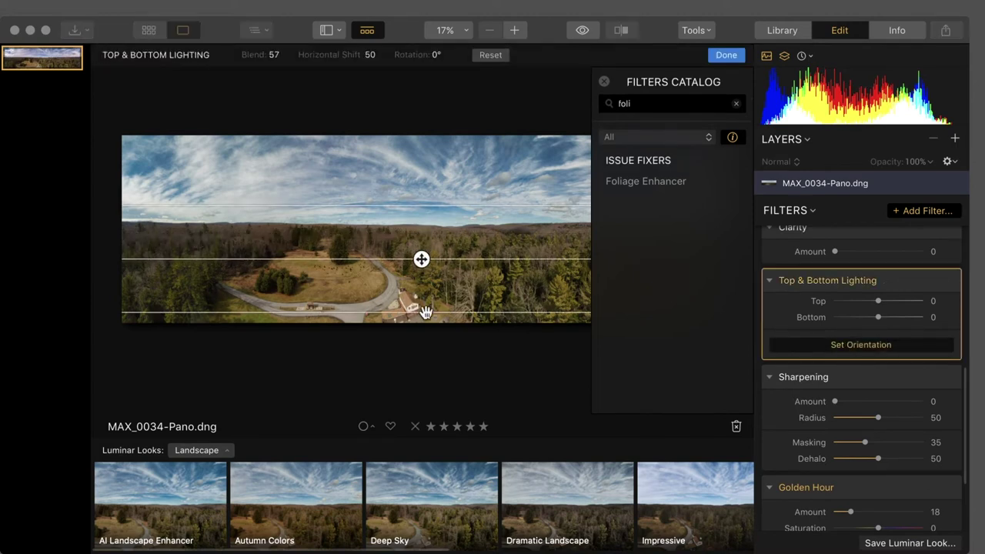
pyautogui.moveTo(436, 206); pyautogui.dragTo(434, 146)
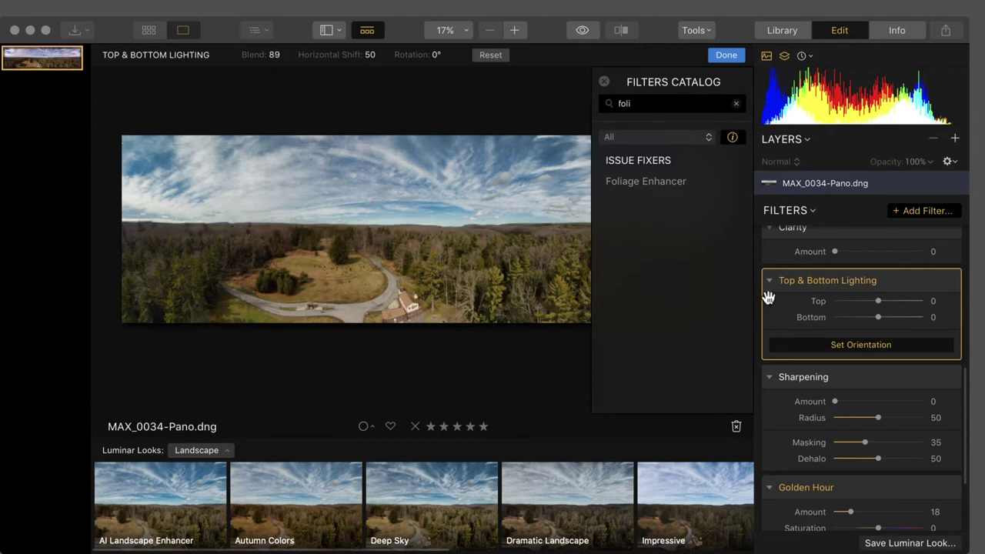
pyautogui.click(848, 300)
pyautogui.moveTo(846, 300); pyautogui.dragTo(886, 321)
pyautogui.click(860, 317)
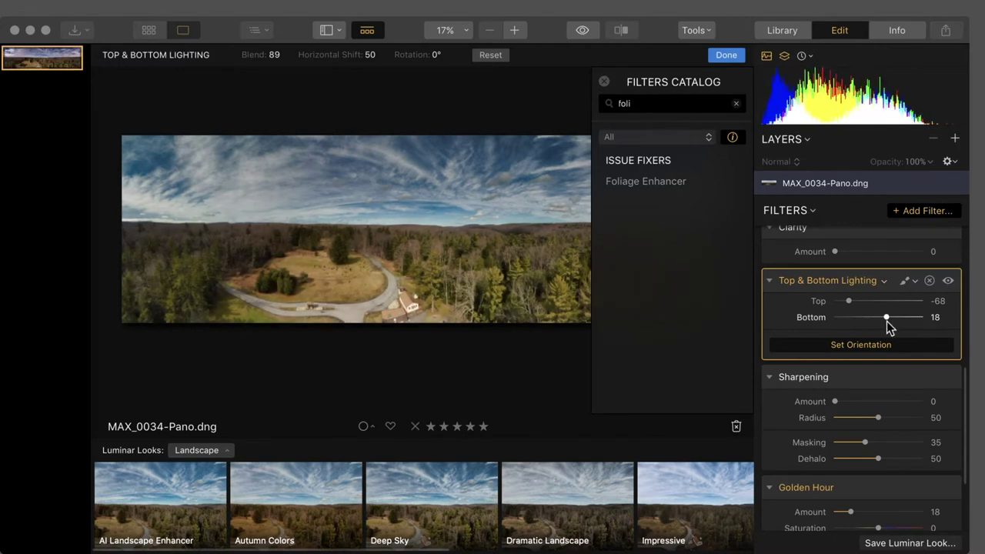
pyautogui.click(731, 57)
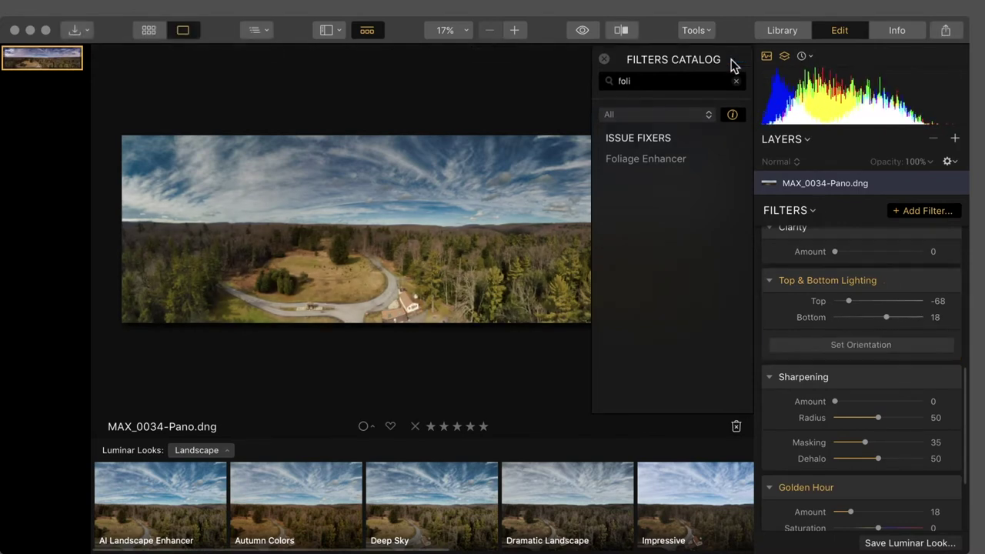
pyautogui.click(939, 35)
# Step: Send the panorama to Photoshop through Share > Open In
pyautogui.moveTo(922, 139)
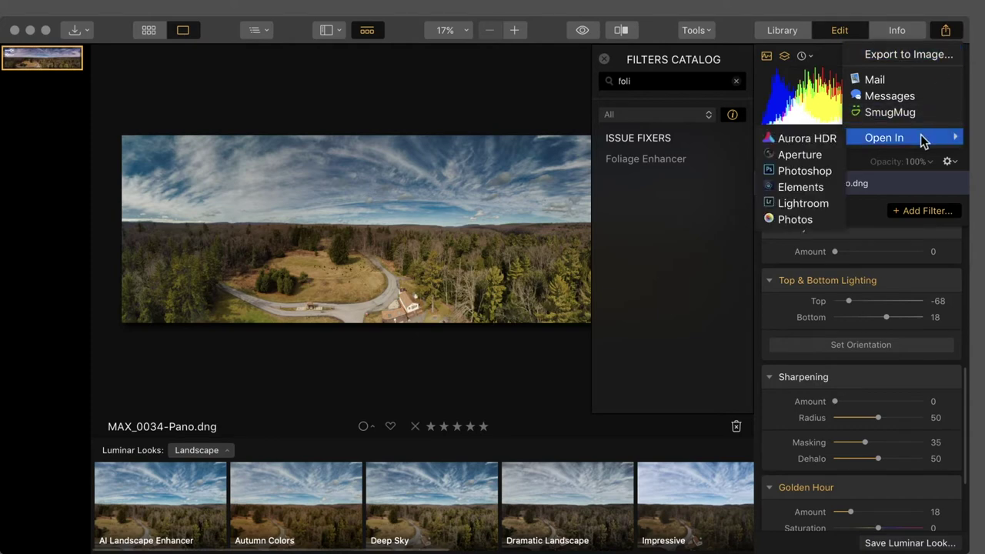
pyautogui.click(827, 168)
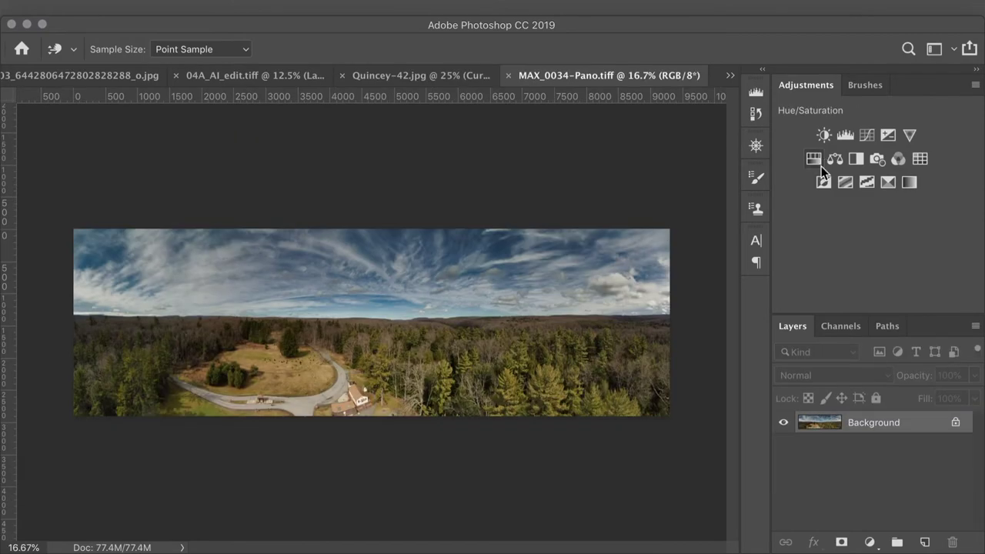
# Step: Zoom into the panorama and switch to the Spot Healing Brush
pyautogui.press('super+equal')
pyautogui.press('super+equal')
pyautogui.press('super+equal')
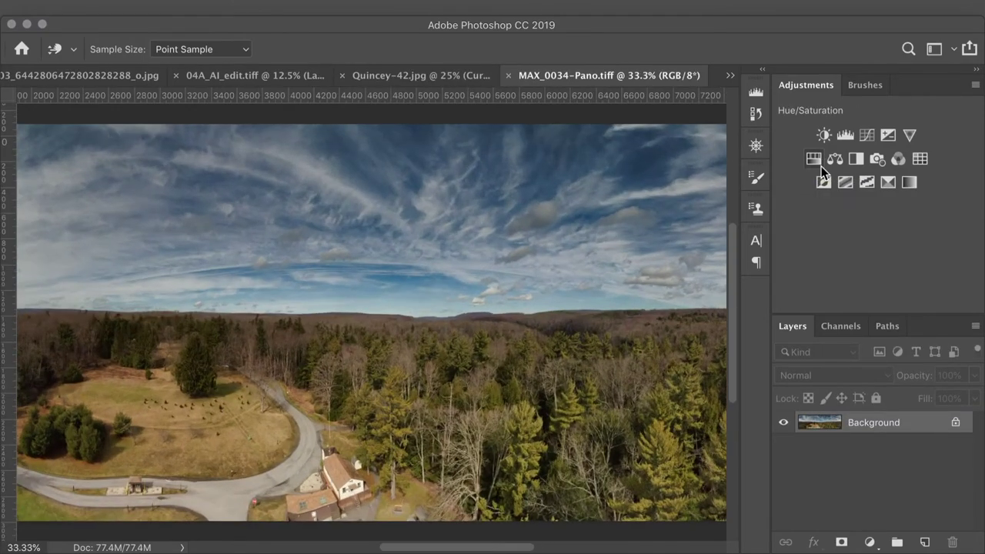
pyautogui.hscroll(-10, 898, 168)
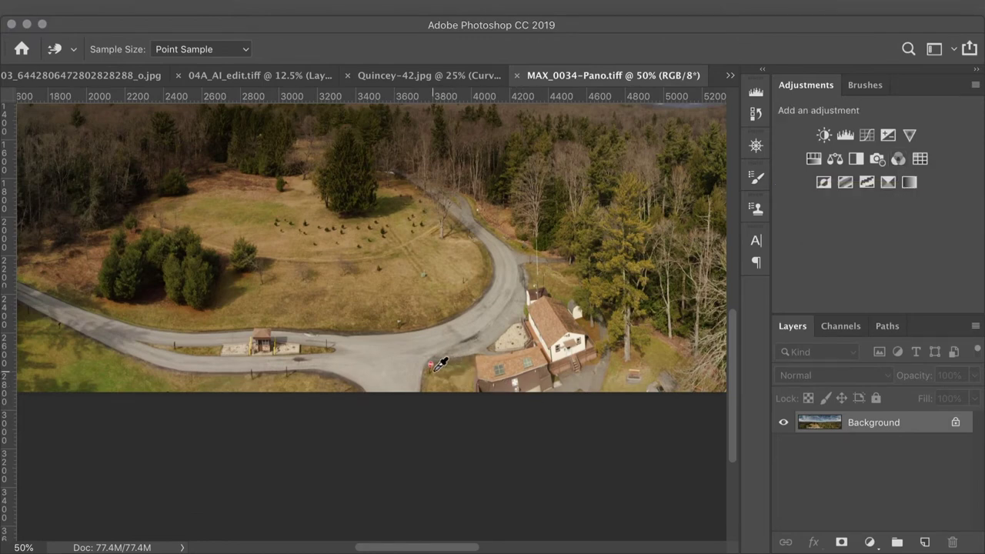
pyautogui.press('j')
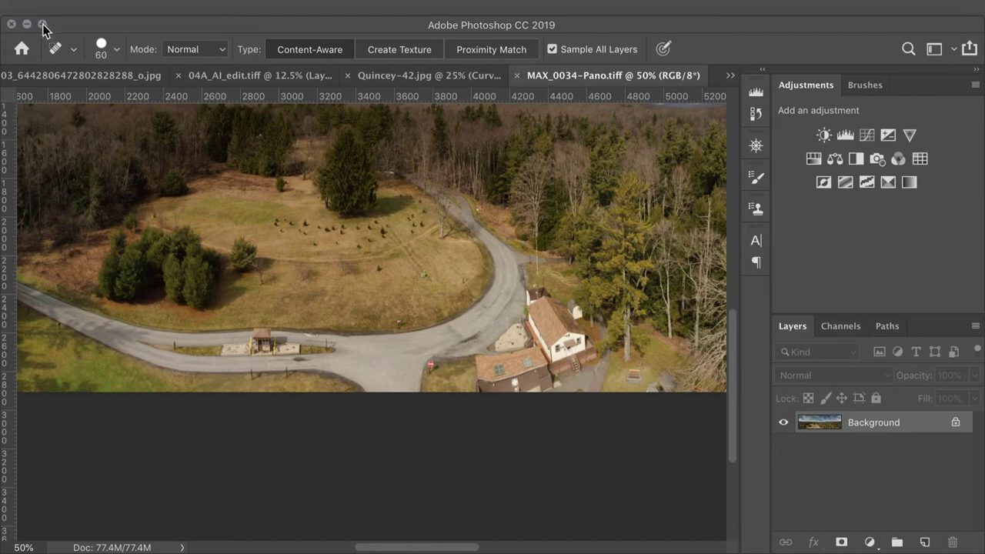
# Step: Show the Tools panel from the Window menu and dock it at the window edge
pyautogui.click(445, 7)
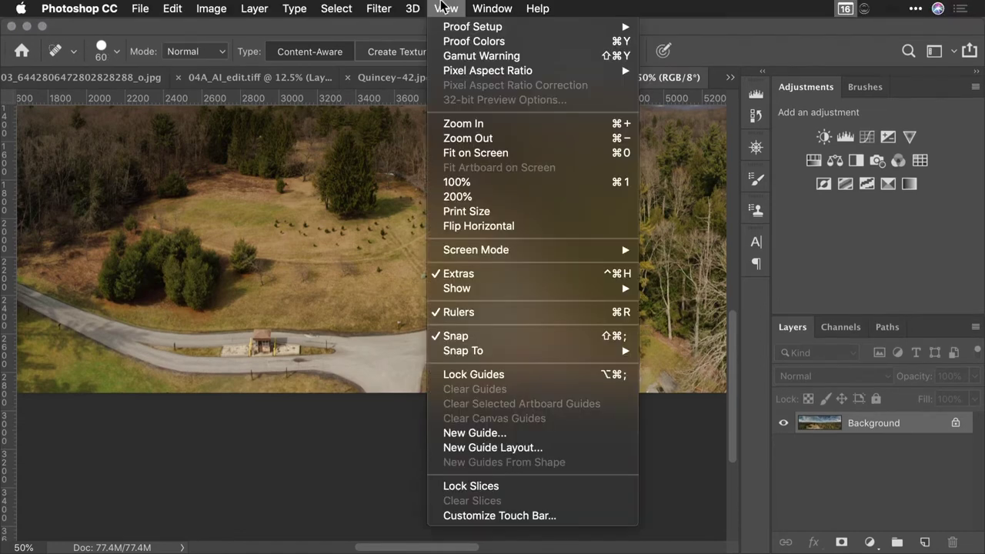
pyautogui.moveTo(476, 9)
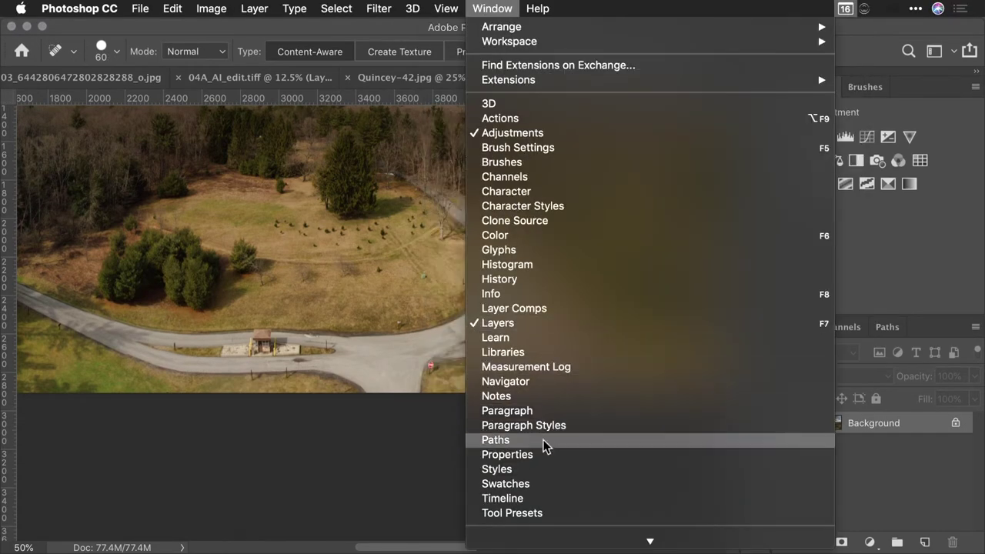
pyautogui.scroll(-3, 551, 445)
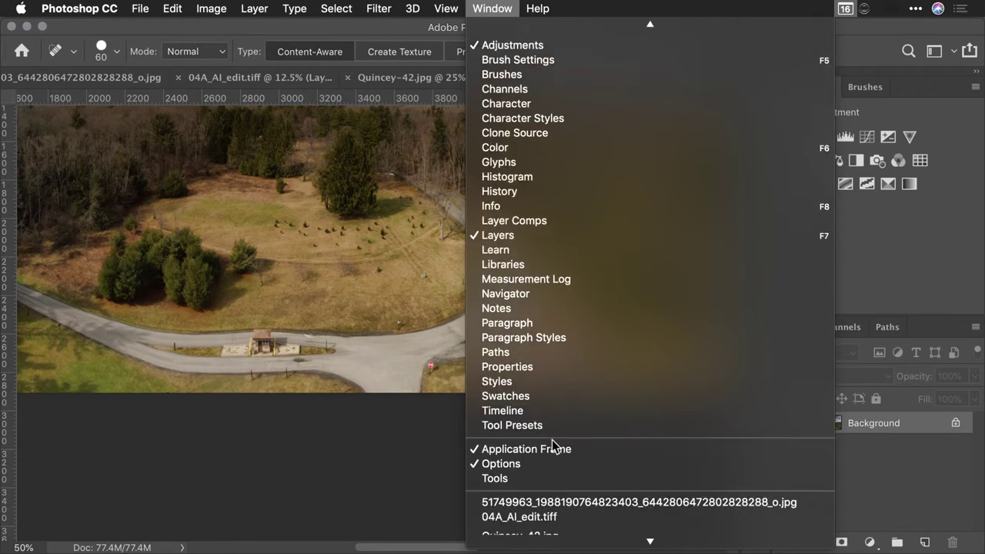
pyautogui.scroll(-1, 551, 442)
pyautogui.click(539, 467)
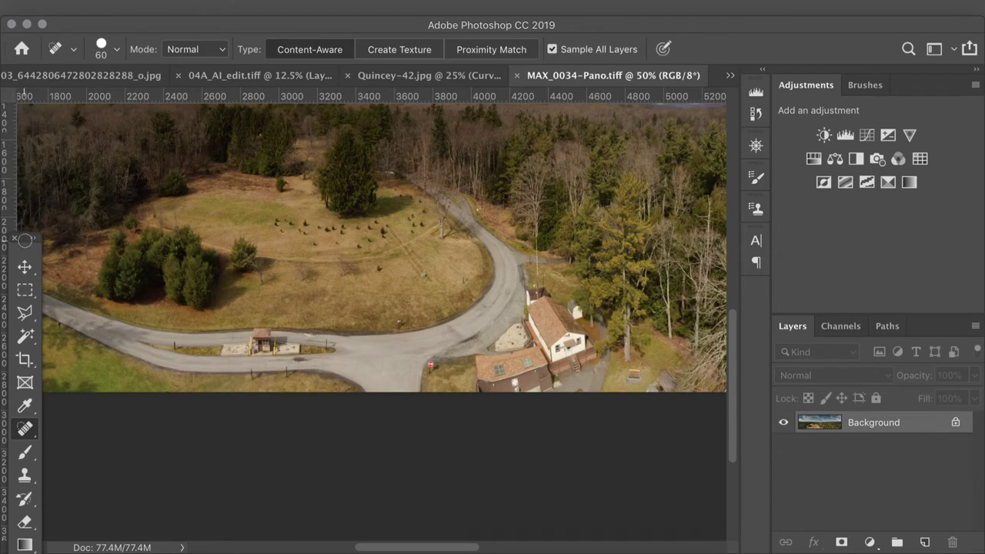
pyautogui.moveTo(26, 236); pyautogui.dragTo(33, 77)
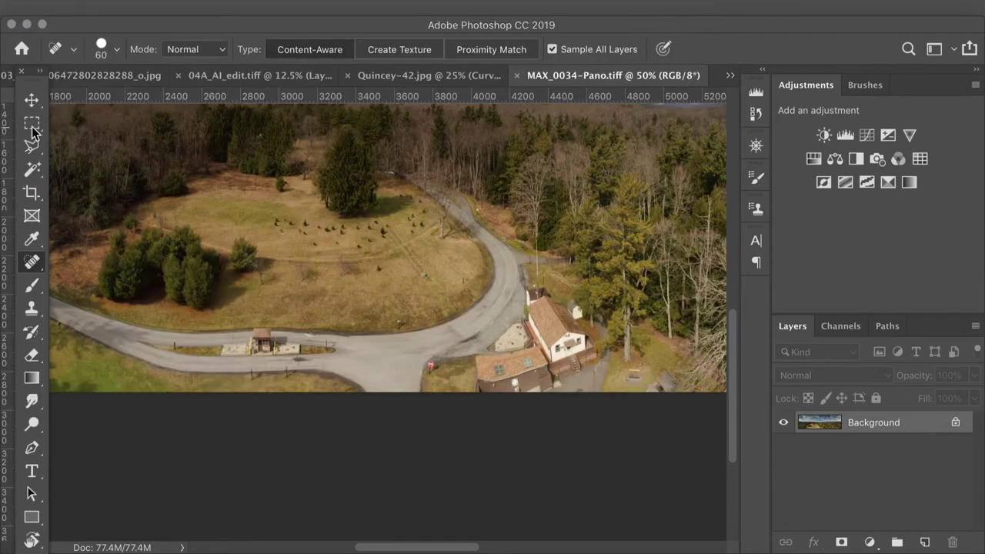
# Step: With a smaller Spot Healing Brush at 200%, heal away the sign post base, stop sign and a dark blemish
pyautogui.moveTo(32, 266); pyautogui.dragTo(65, 261)
pyautogui.press('super+plus')
pyautogui.press('super+plus')
pyautogui.press('super+plus')
pyautogui.scroll(-5, 516, 372)
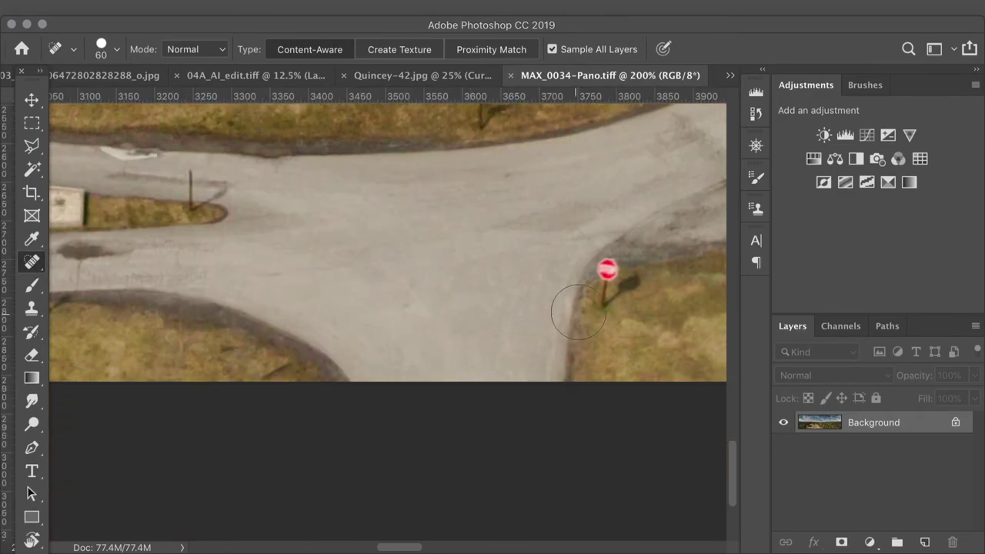
pyautogui.press('[')
pyautogui.press('[')
pyautogui.moveTo(606, 300)
pyautogui.mouseDown()
pyautogui.moveTo(606, 266)
pyautogui.moveTo(625, 286)
pyautogui.moveTo(614, 291)
pyautogui.moveTo(637, 279)
pyautogui.mouseUp()
pyautogui.scroll(5, 521, 244)
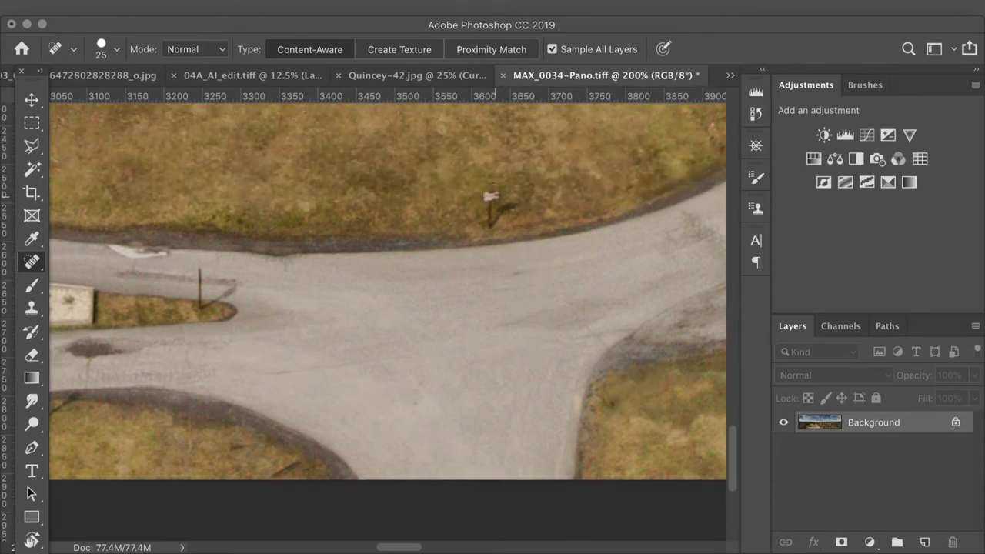
pyautogui.moveTo(488, 192)
pyautogui.mouseDown()
pyautogui.moveTo(483, 218)
pyautogui.moveTo(509, 207)
pyautogui.mouseUp()
pyautogui.click(501, 188)
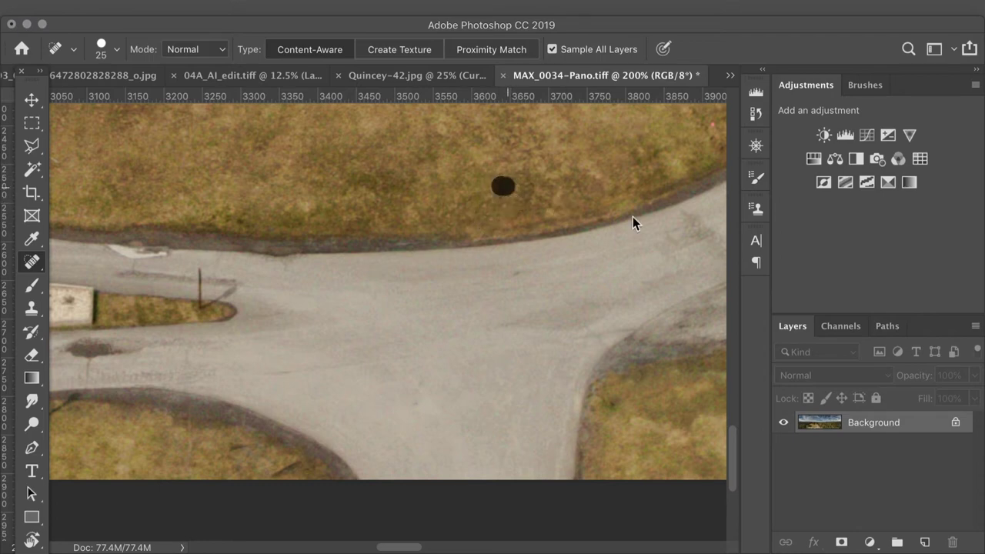
# Step: Paint out the small green object and two nearby marks in the grass
pyautogui.hscroll(-5, 454, 223)
pyautogui.hscroll(-5, 448, 223)
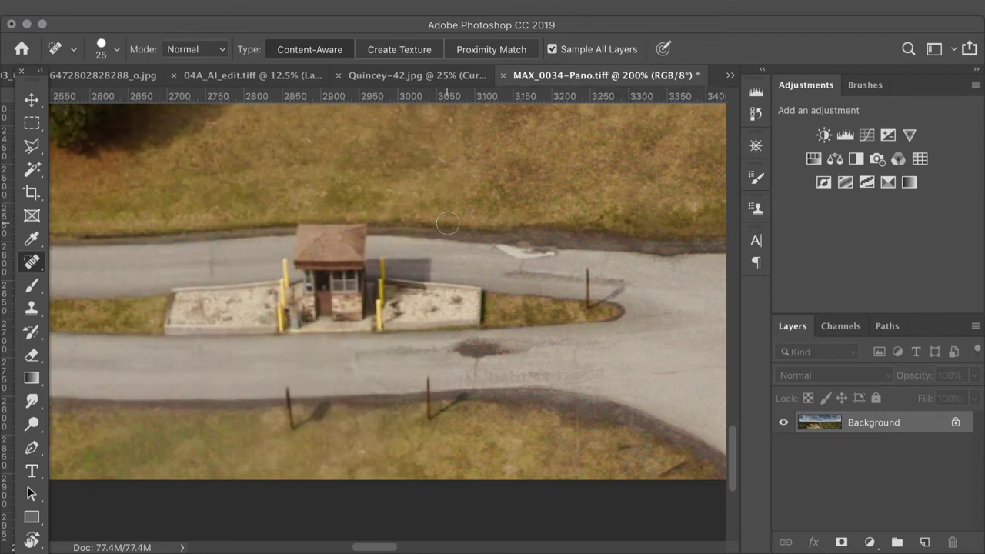
pyautogui.scroll(10, 448, 223)
pyautogui.hscroll(10, 448, 223)
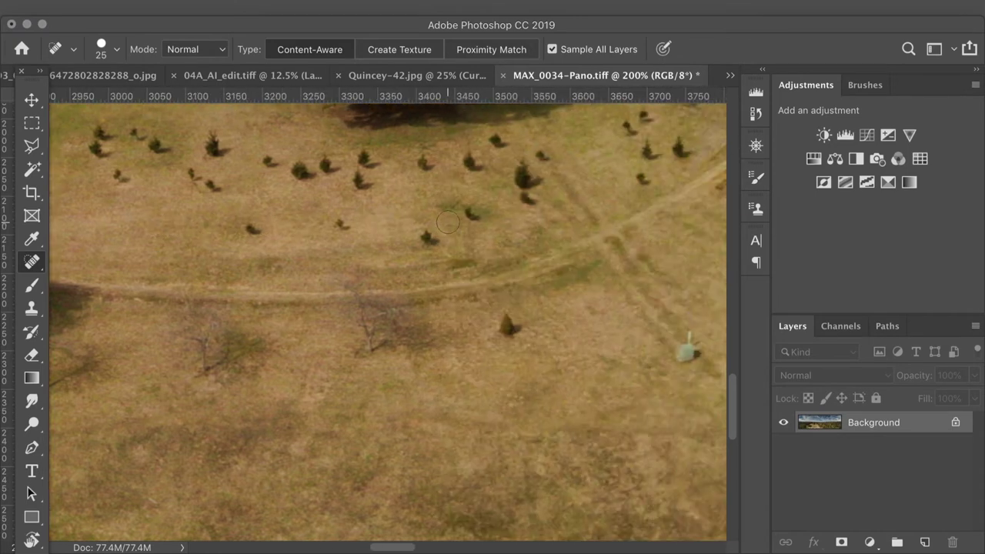
pyautogui.hscroll(12, 447, 223)
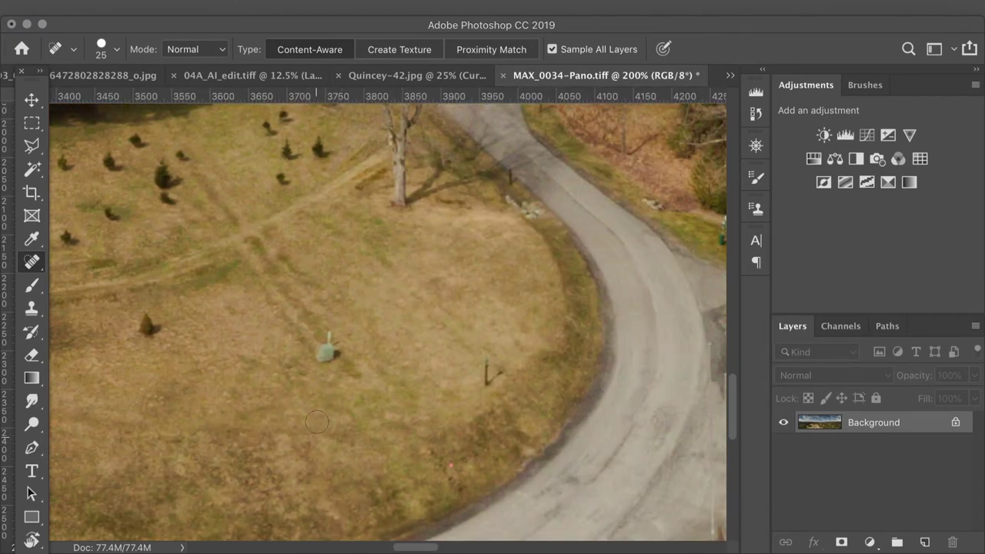
pyautogui.moveTo(327, 346)
pyautogui.mouseDown()
pyautogui.moveTo(324, 356)
pyautogui.moveTo(343, 343)
pyautogui.moveTo(346, 358)
pyautogui.mouseUp()
pyautogui.moveTo(300, 334); pyautogui.dragTo(320, 358)
pyautogui.moveTo(318, 316); pyautogui.dragTo(359, 373)
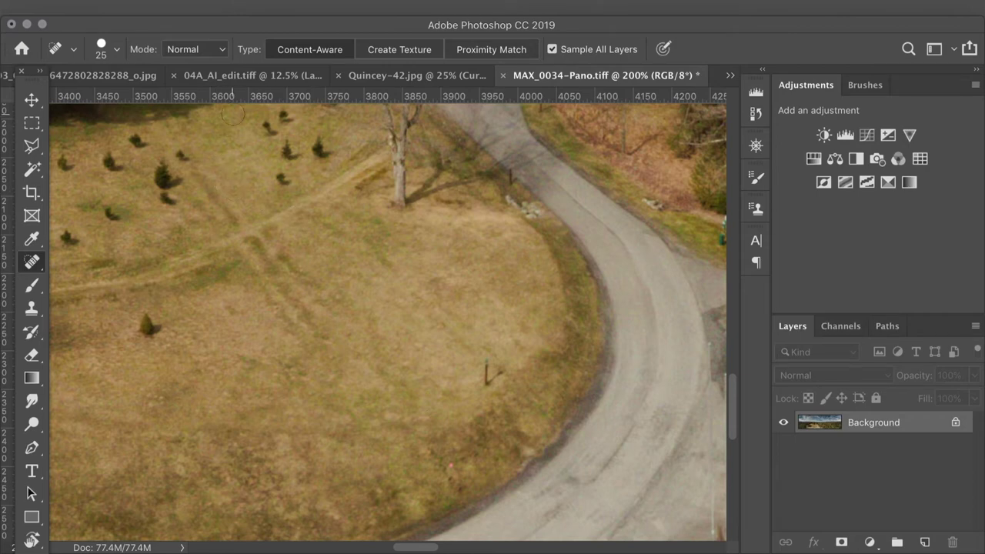
# Step: Heal out the post on the grass with the blend mode kept at Normal, then fit the panorama on screen
pyautogui.click(220, 51)
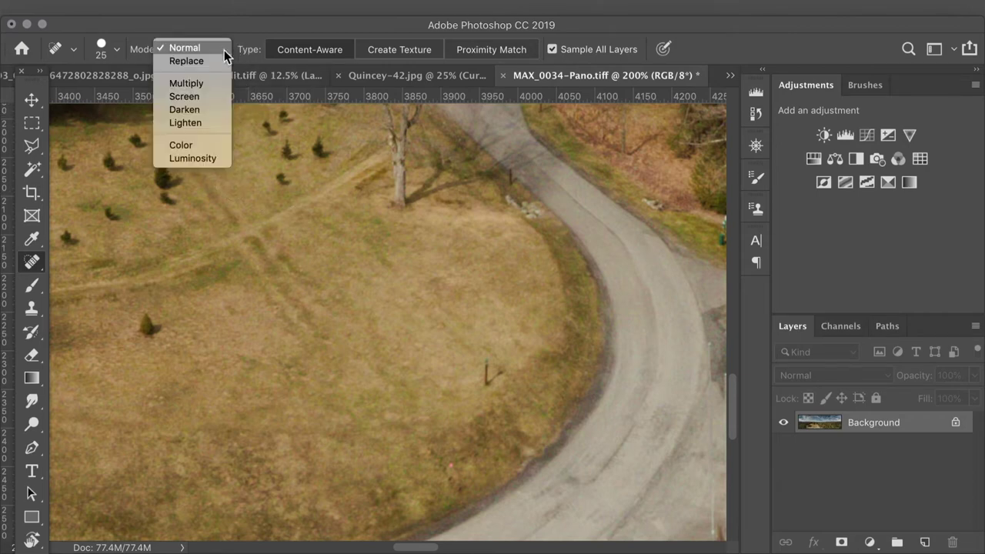
pyautogui.click(223, 50)
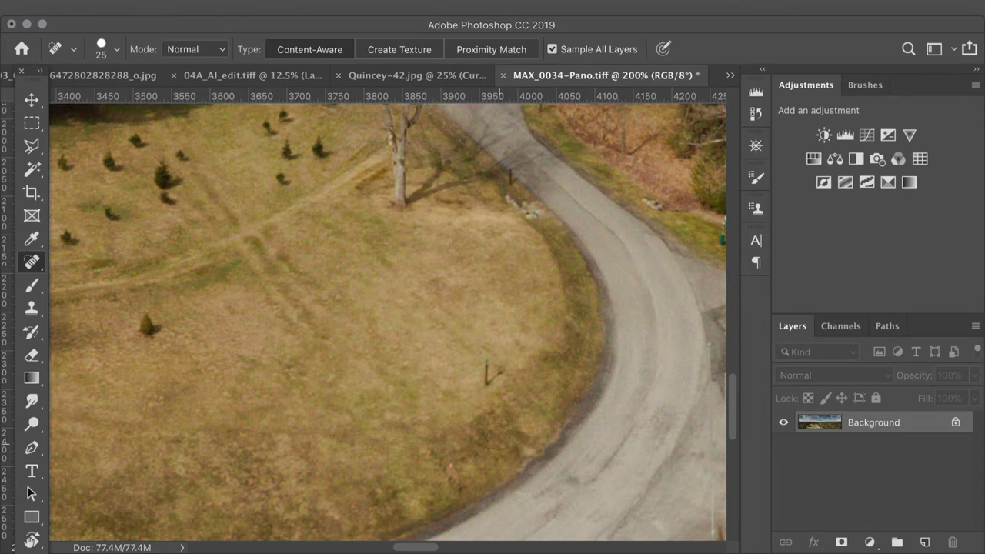
pyautogui.moveTo(492, 370)
pyautogui.mouseDown()
pyautogui.moveTo(480, 389)
pyautogui.moveTo(511, 359)
pyautogui.mouseUp()
pyautogui.press('super+0')
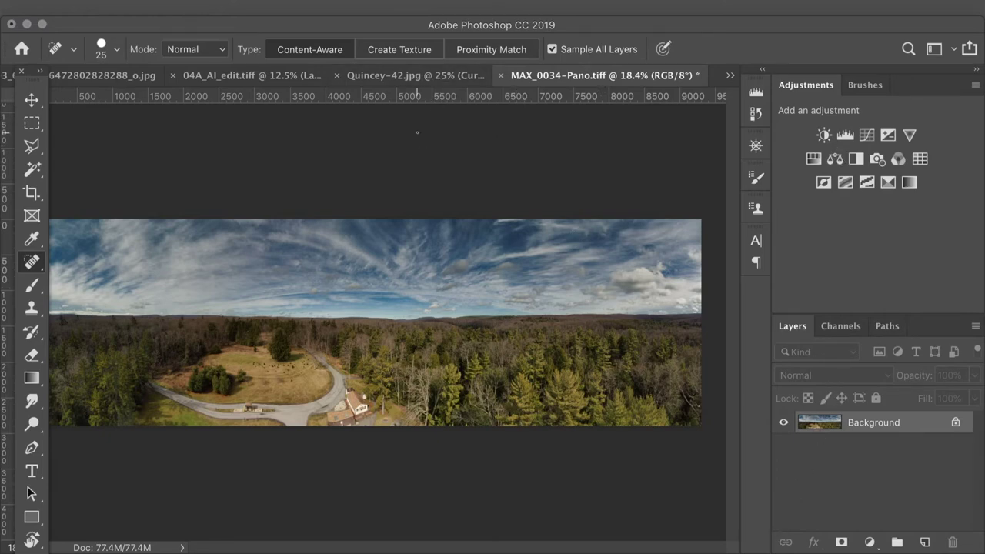
pyautogui.press('super+Tab')
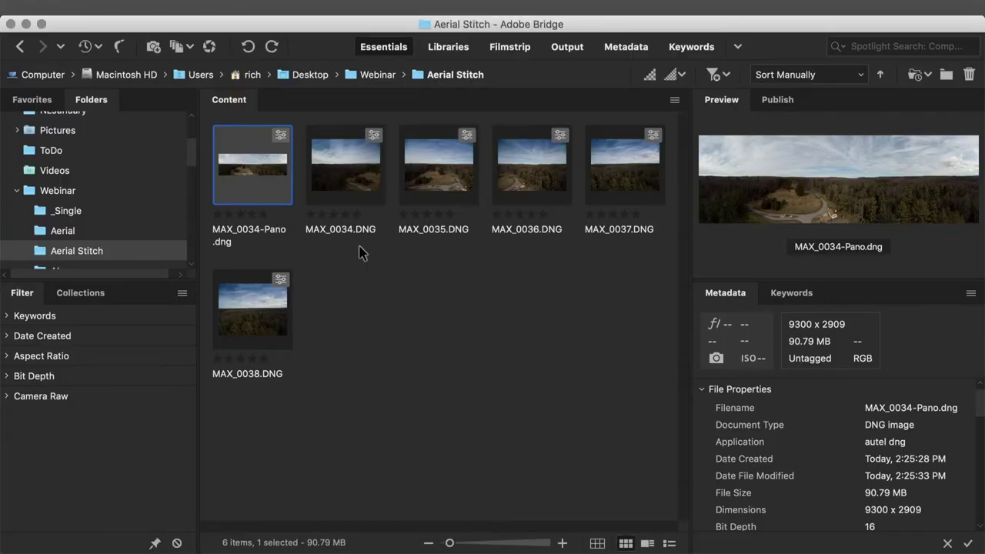
# Step: Navigate from the Webinar folder into the Clock 1 folder
pyautogui.press('super+Up')
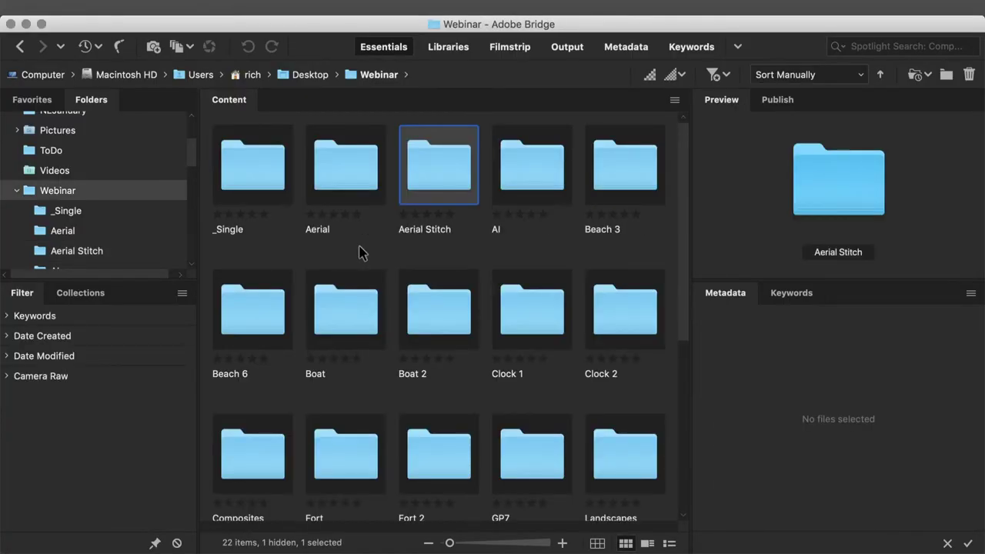
pyautogui.press('Left')
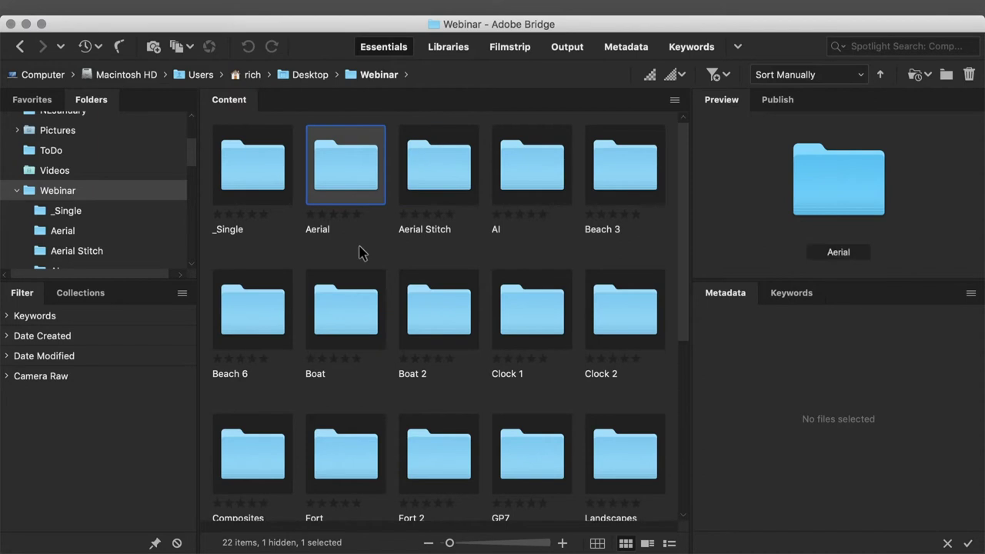
pyautogui.press('Down')
pyautogui.press('Right')
pyautogui.press('Right')
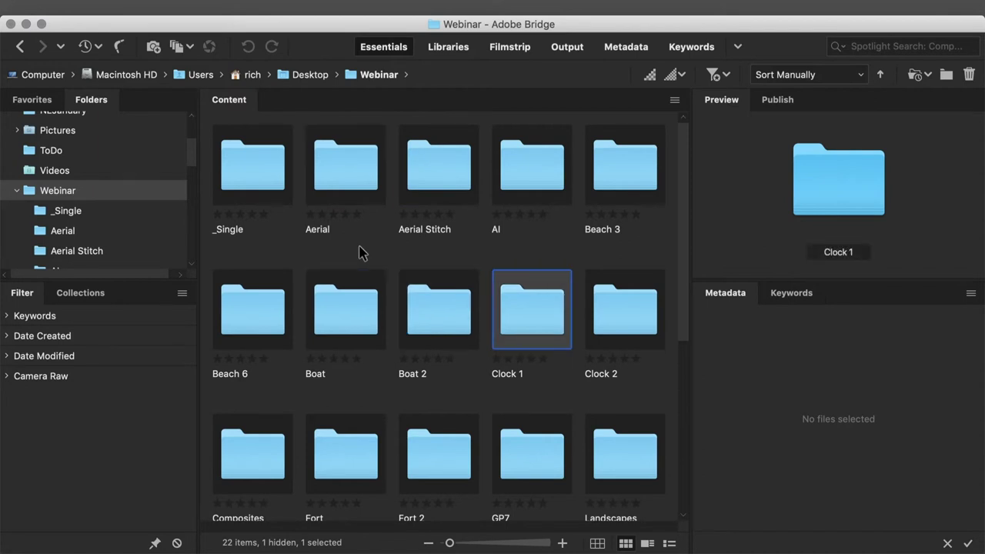
pyautogui.press('Right')
pyautogui.press('super+Down')
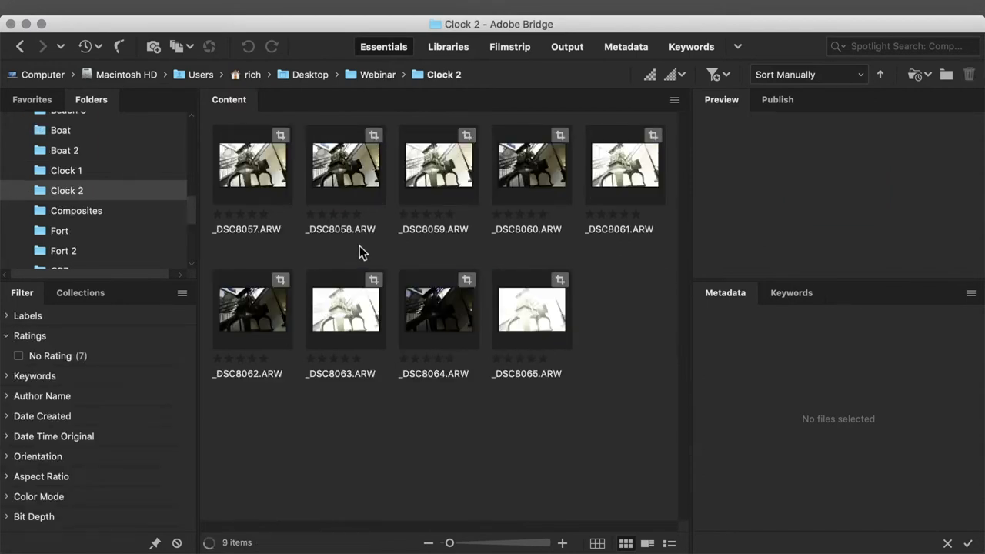
pyautogui.press('super+Up')
pyautogui.press('Left')
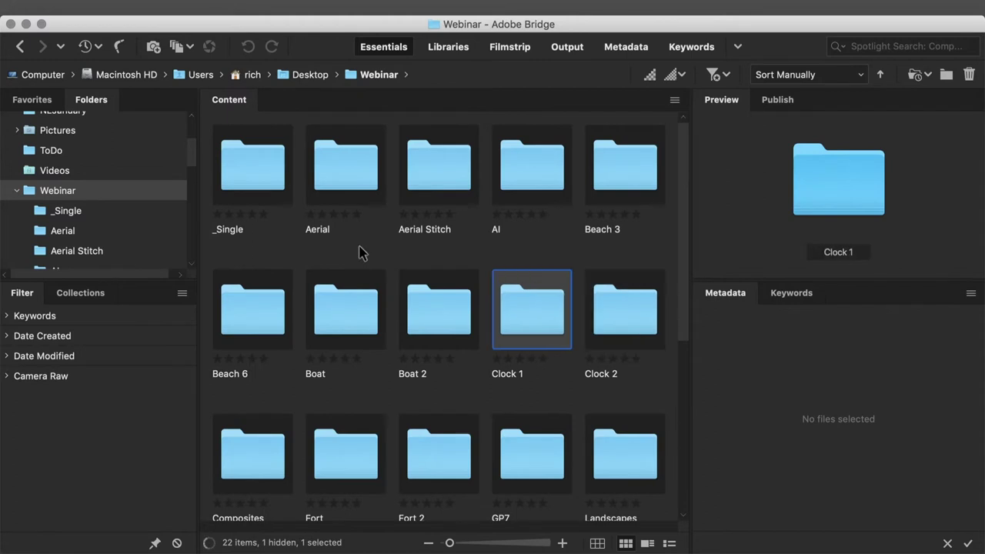
pyautogui.press('super+Down')
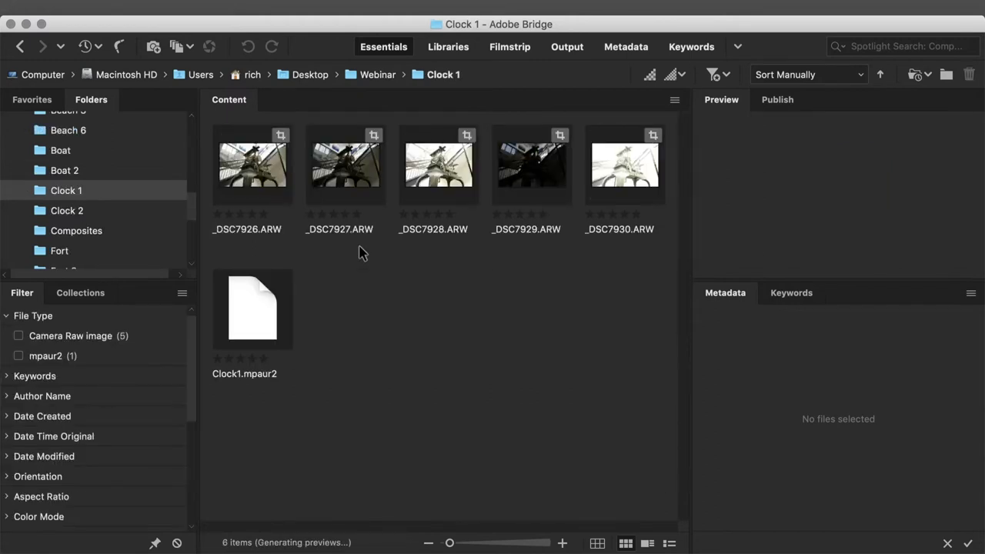
# Step: Select the five bracketed ARW files, starting at _DSC7926.ARW
pyautogui.press('Right')
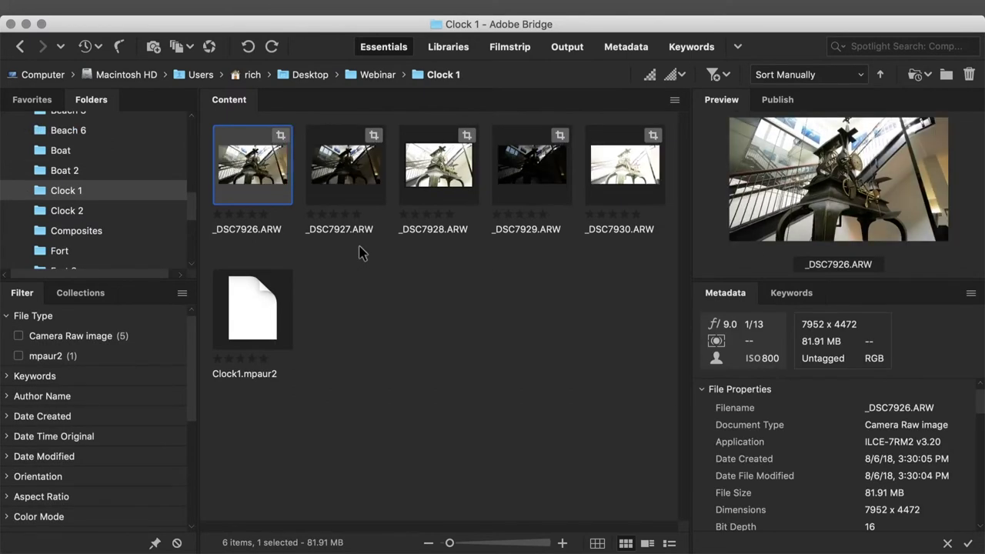
pyautogui.hotkey('shift', 'Right')
pyautogui.hotkey('shift', 'Right')
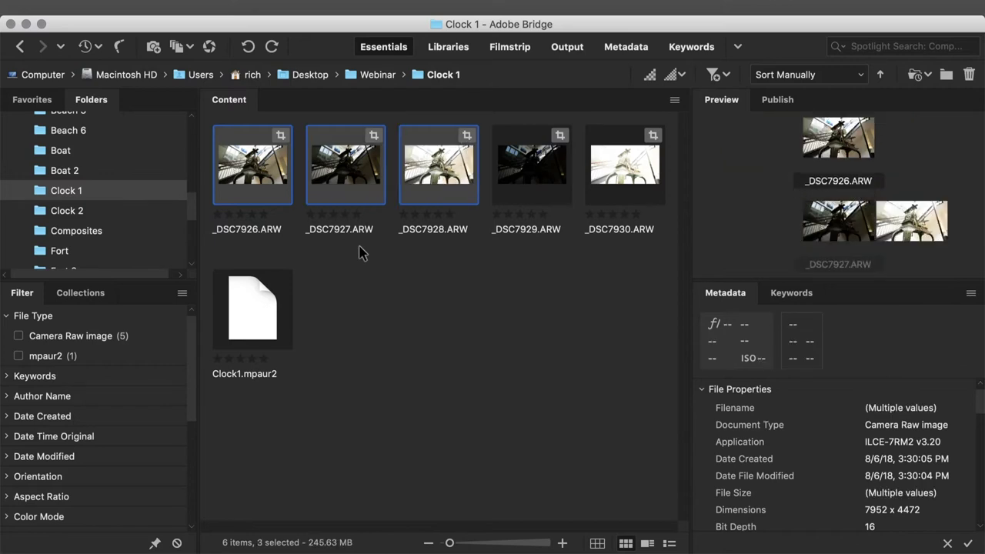
pyautogui.hotkey('shift', 'Right')
pyautogui.hotkey('shift', 'Right')
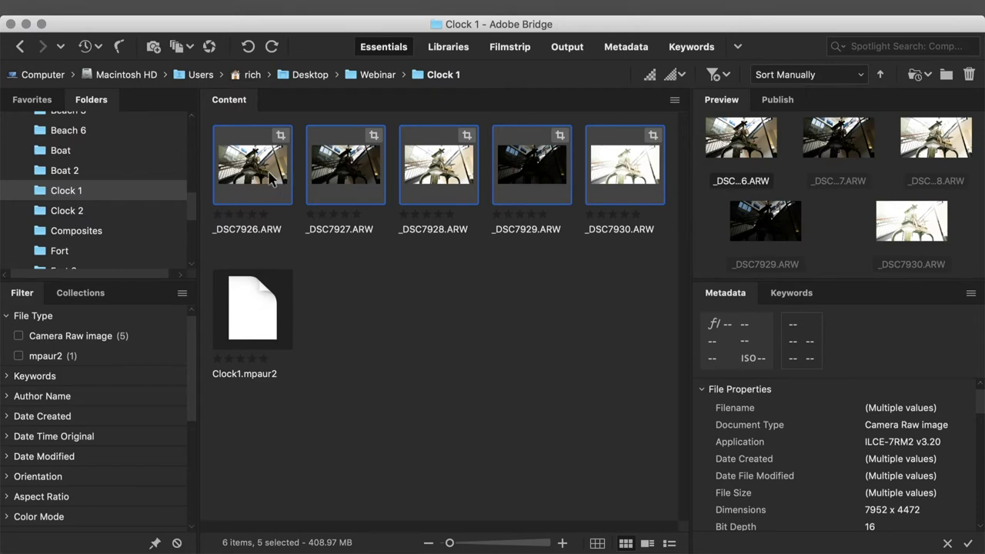
# Step: Send the five selected Clock 1 brackets to Aurora HDR 2019 via Open With
pyautogui.rightClick(270, 182)
pyautogui.moveTo(301, 159)
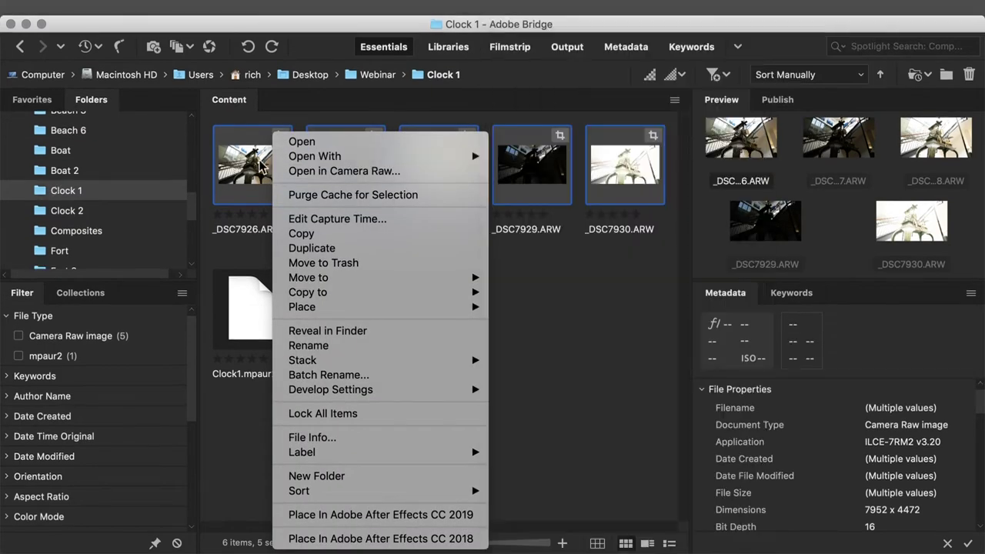
pyautogui.click(249, 161)
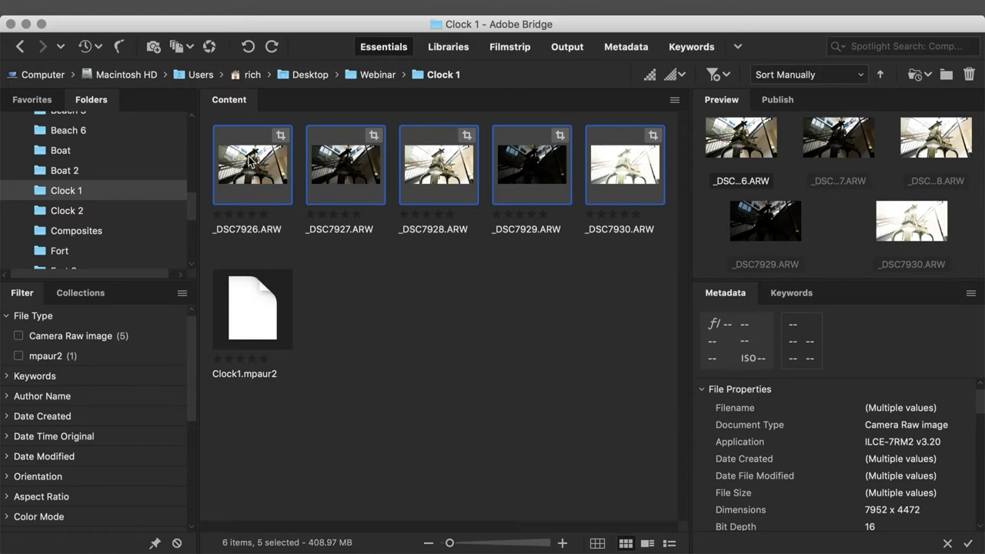
pyautogui.rightClick(248, 159)
pyautogui.moveTo(282, 157)
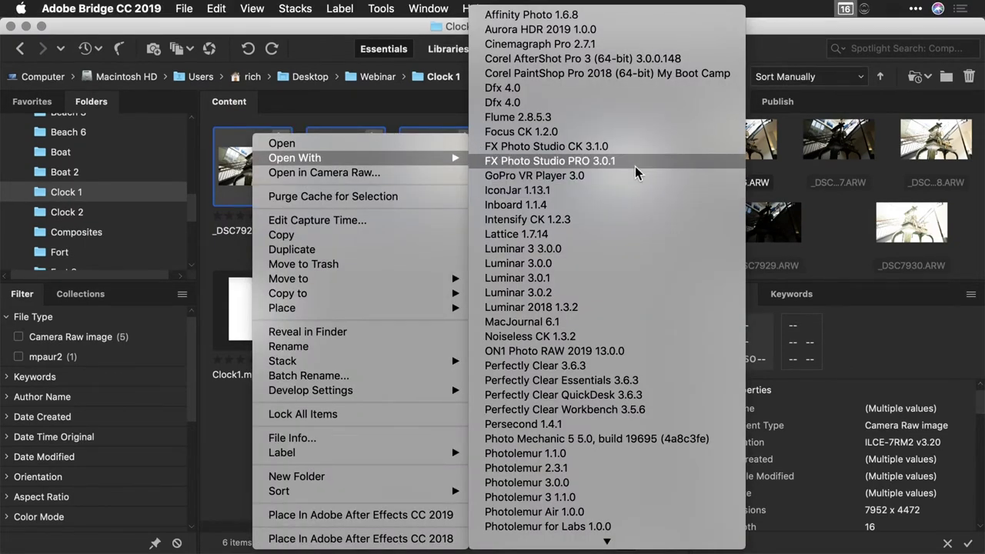
pyautogui.click(635, 35)
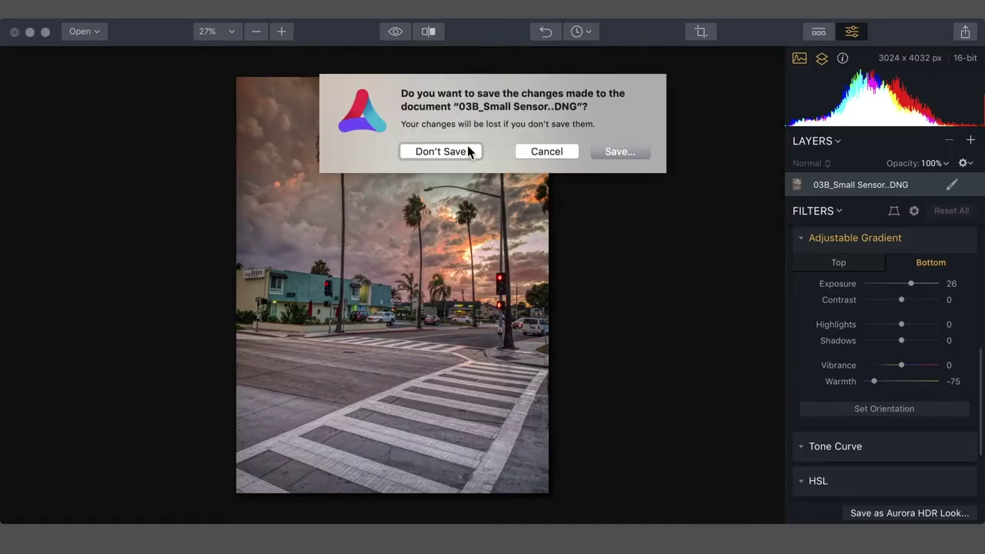
# Step: Discard the previous photo's changes, enable Auto Alignment, and create the HDR from the five brackets
pyautogui.click(460, 152)
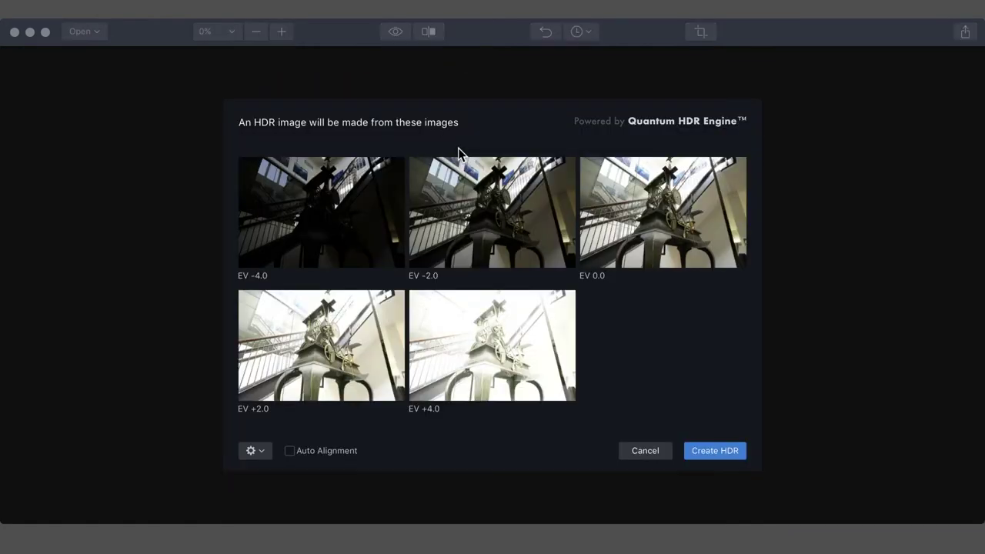
pyautogui.moveTo(515, 242)
pyautogui.moveTo(356, 263)
pyautogui.moveTo(463, 262)
pyautogui.click(293, 451)
pyautogui.click(728, 454)
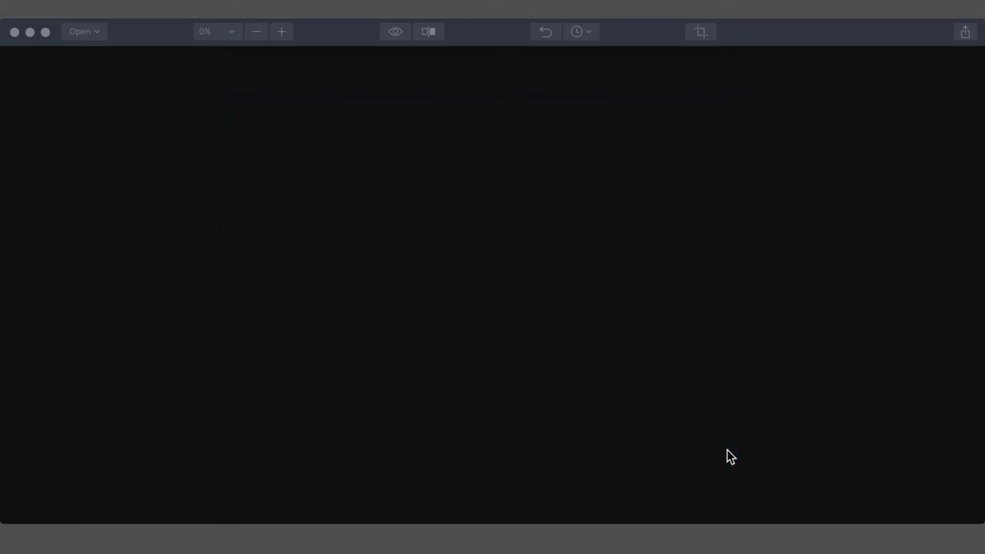
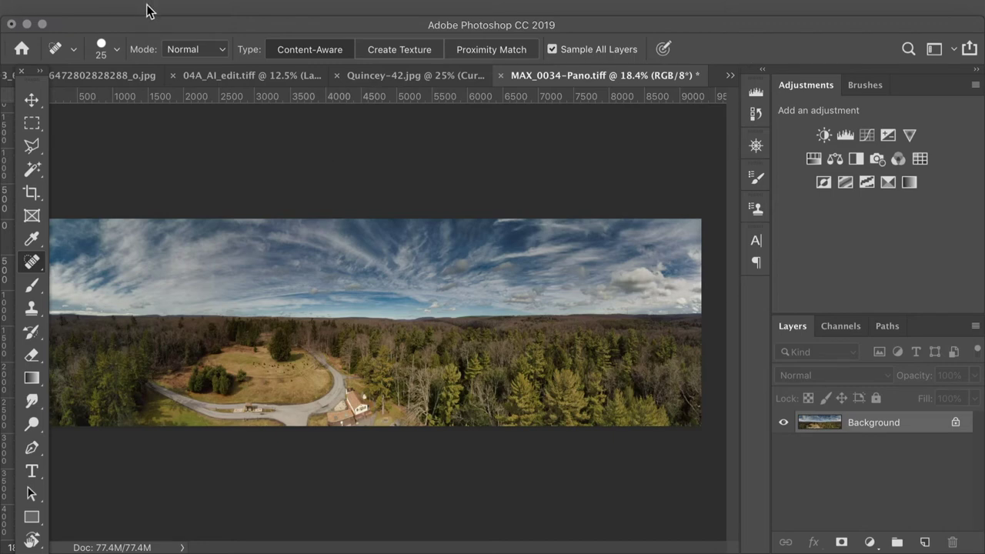
# Step: In Bridge, go up to Webinar and open the AI > 4_0 Photolemur folder
pyautogui.moveTo(148, 26); pyautogui.dragTo(153, 44)
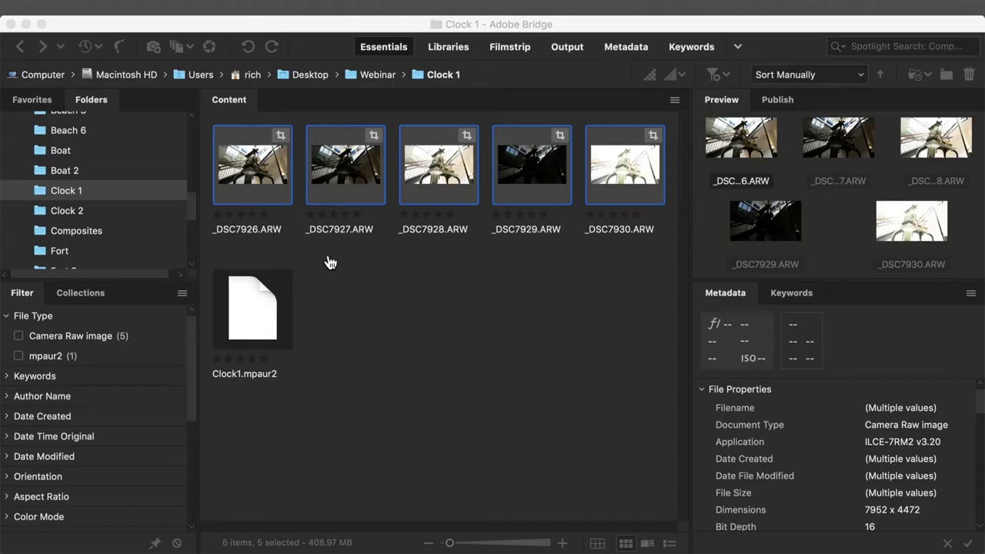
pyautogui.press('super+Up')
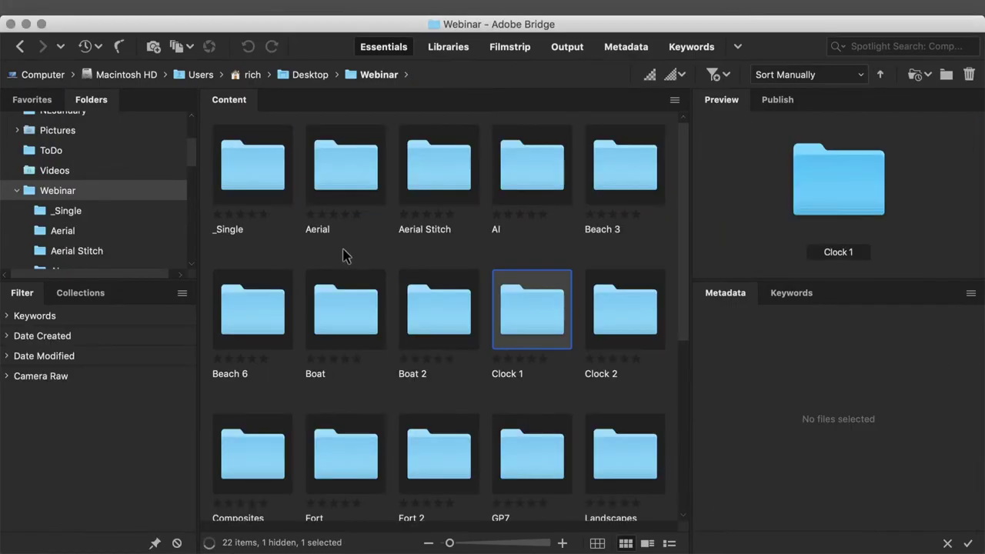
pyautogui.press('Left')
pyautogui.press('Up')
pyautogui.press('Right')
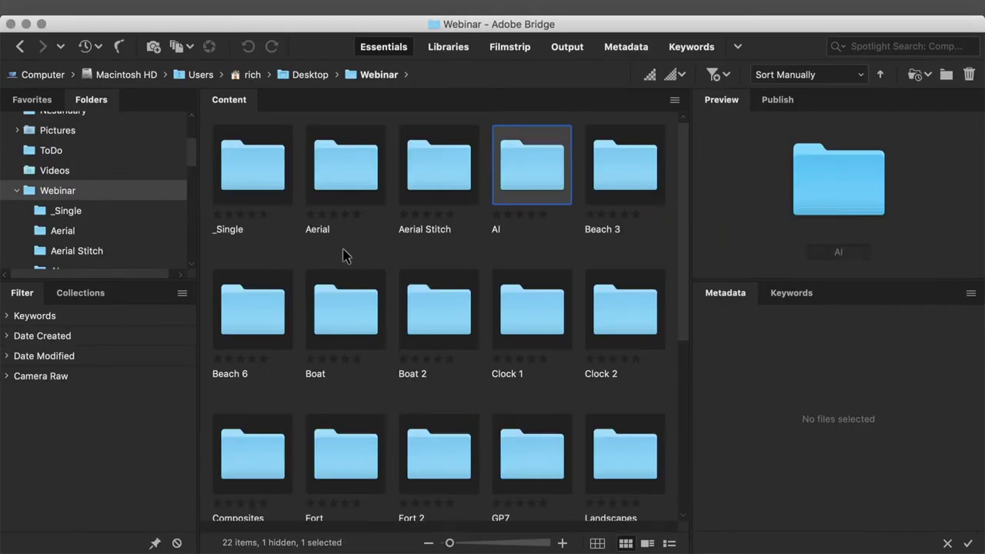
pyautogui.press('super+Down')
pyautogui.press('Right')
pyautogui.press('Right')
pyautogui.press('Right')
pyautogui.press('Right')
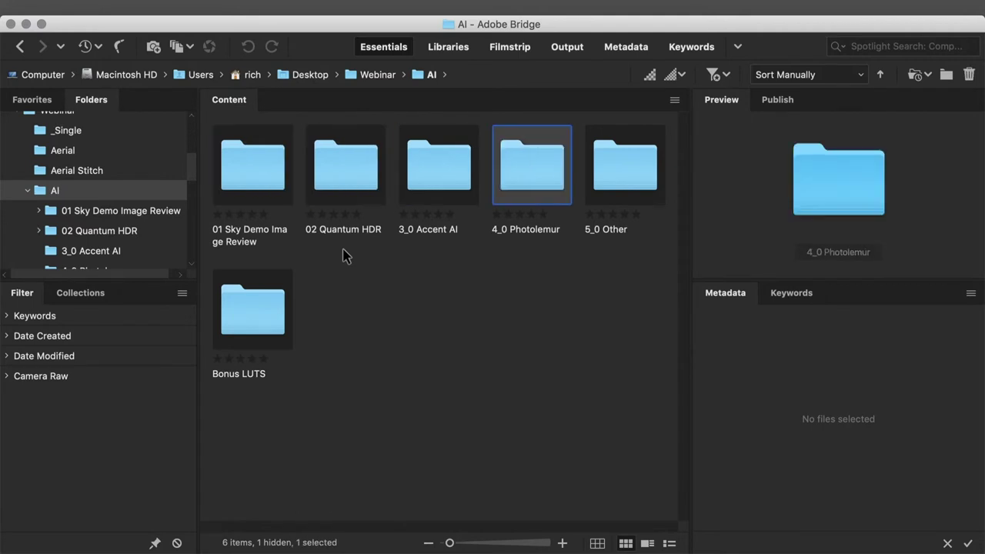
pyautogui.press('super+Down')
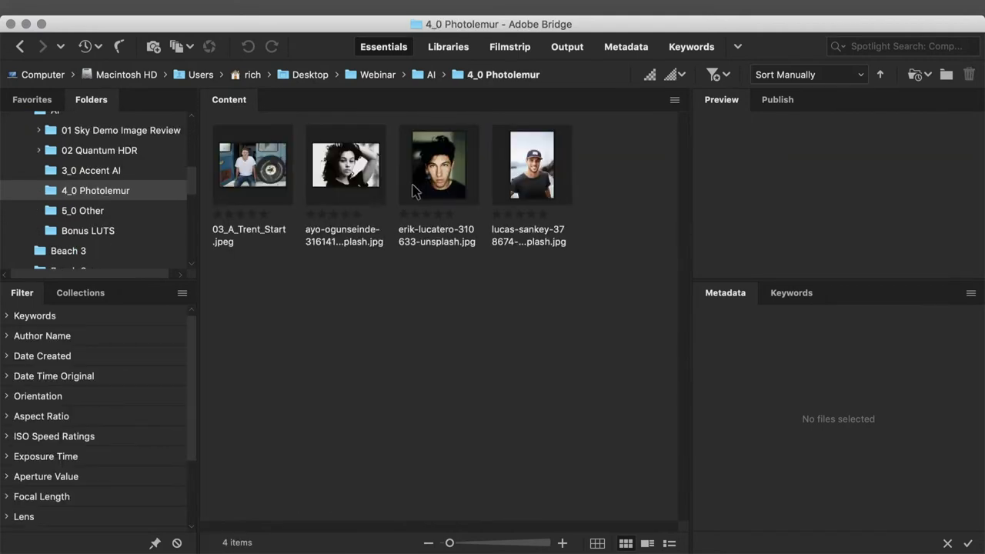
# Step: Open the close-up portrait with Open With > Adobe Photoshop CC 2019
pyautogui.click(431, 181)
pyautogui.rightClick(431, 181)
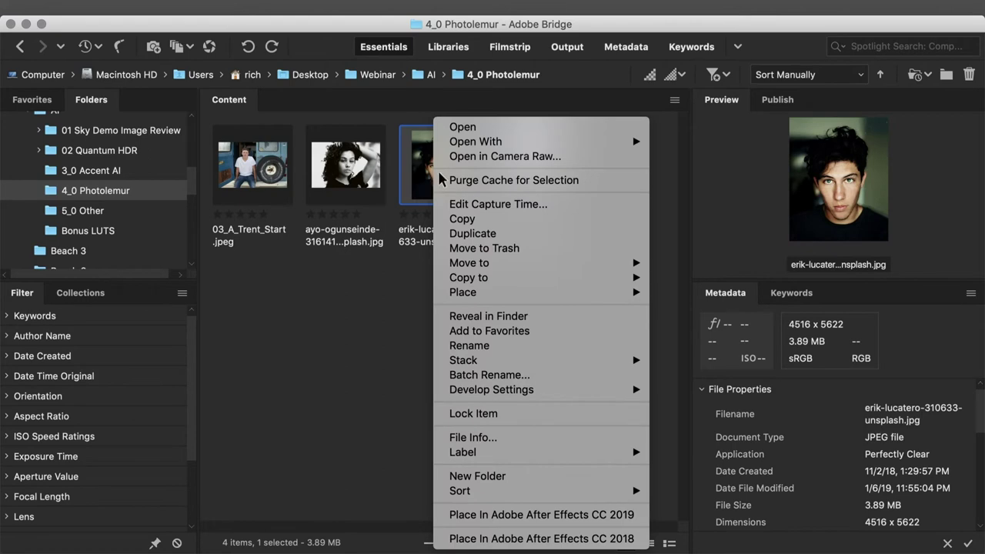
pyautogui.moveTo(469, 148)
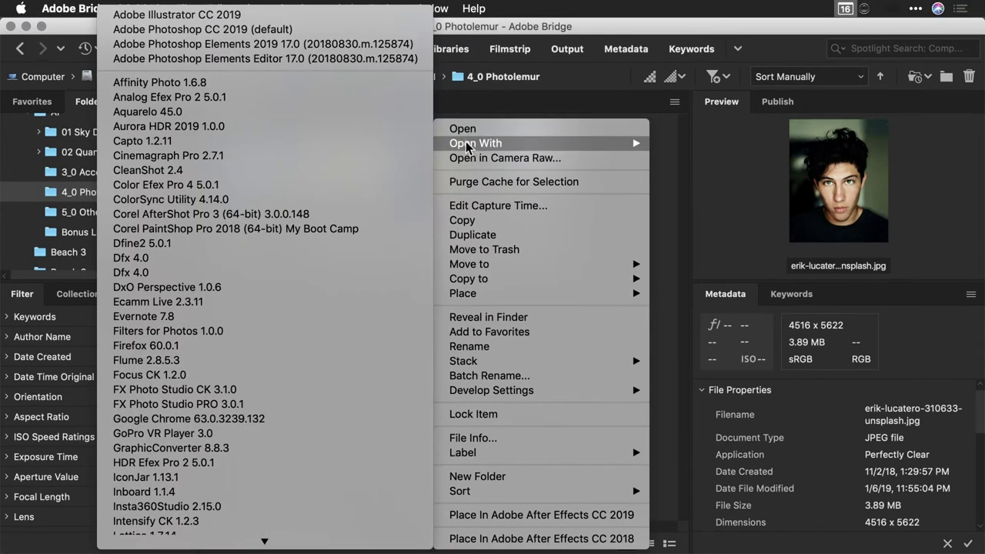
pyautogui.click(351, 30)
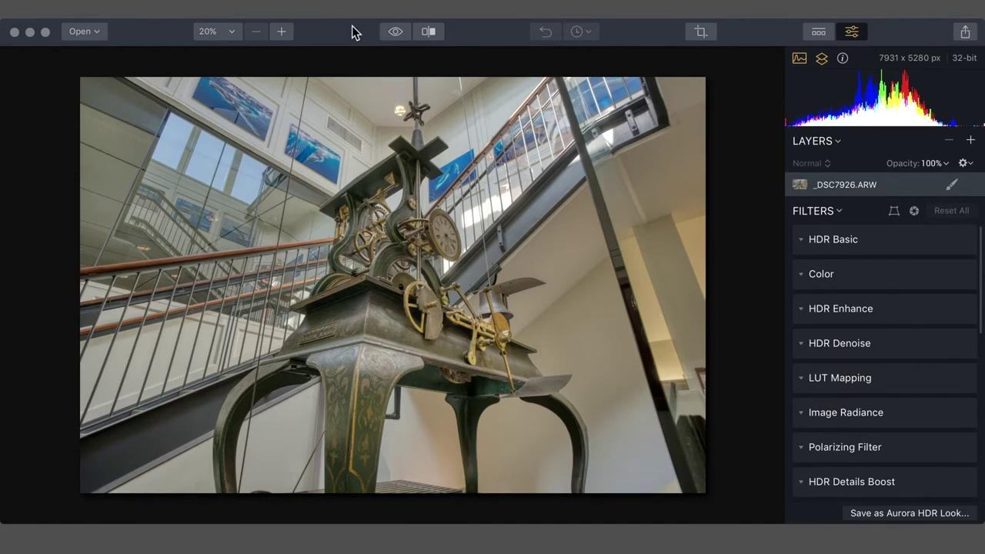
pyautogui.click(400, 31)
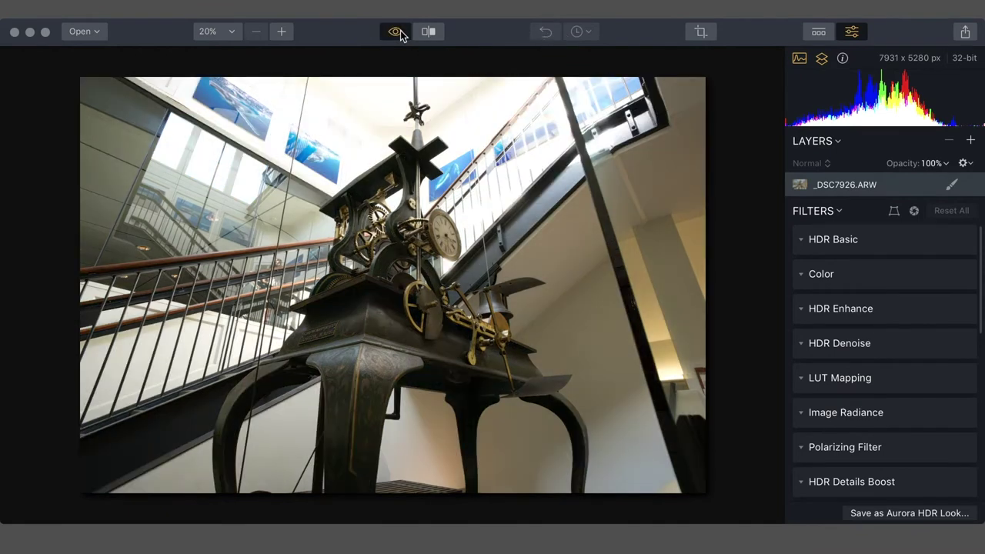
pyautogui.click(400, 31)
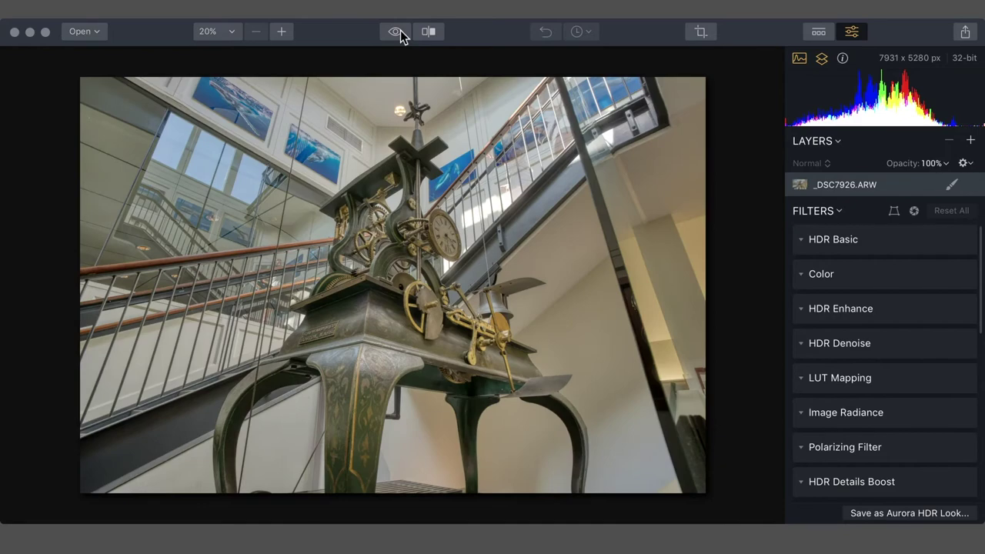
pyautogui.click(400, 32)
pyautogui.click(400, 31)
pyautogui.click(400, 31)
pyautogui.click(400, 32)
pyautogui.click(400, 32)
pyautogui.click(400, 31)
pyautogui.click(400, 31)
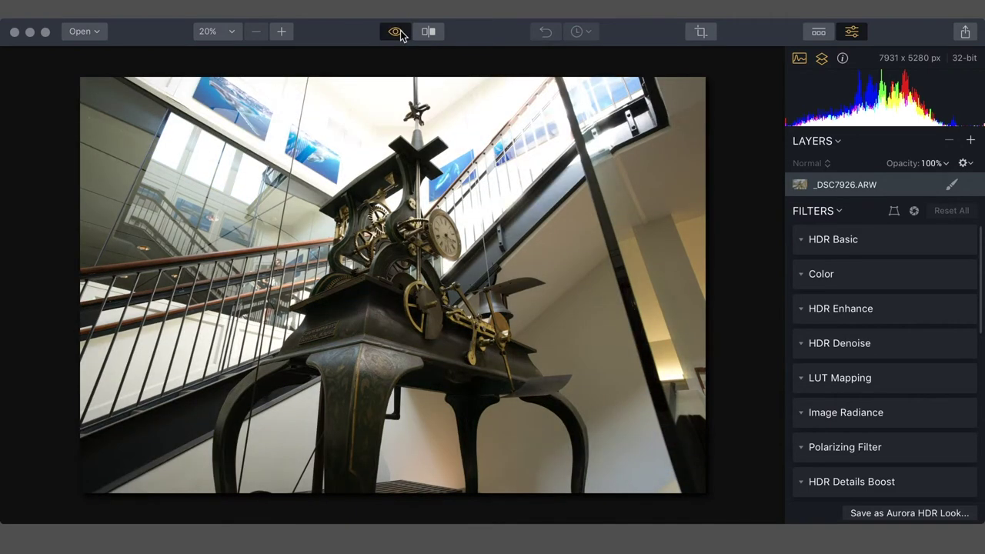
pyautogui.click(400, 31)
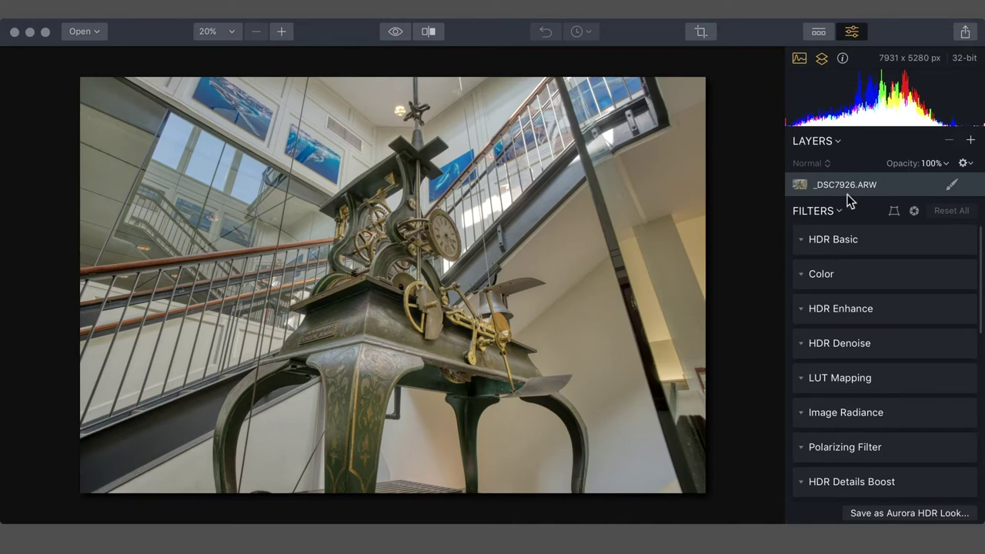
pyautogui.click(809, 242)
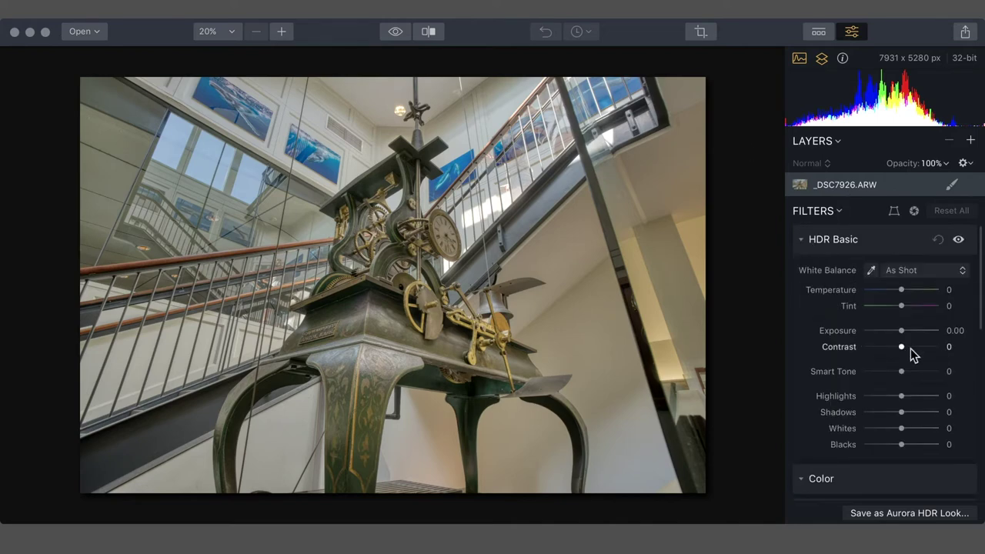
# Step: In HDR Basic, lower Smart Tone to -19 and reduce Contrast slightly
pyautogui.moveTo(901, 371)
pyautogui.mouseDown()
pyautogui.moveTo(915, 371)
pyautogui.moveTo(882, 373)
pyautogui.moveTo(893, 372)
pyautogui.mouseUp()
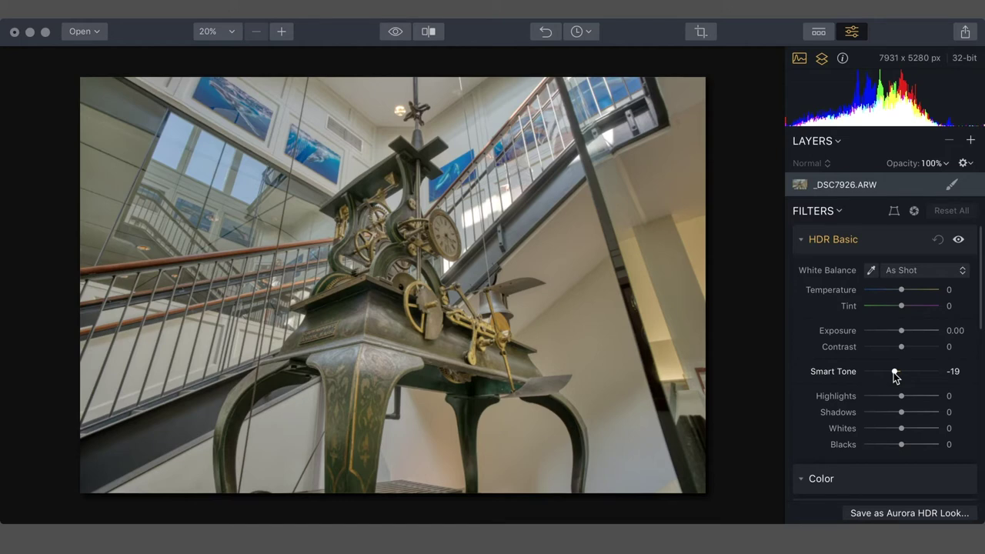
pyautogui.scroll(-1, 912, 350)
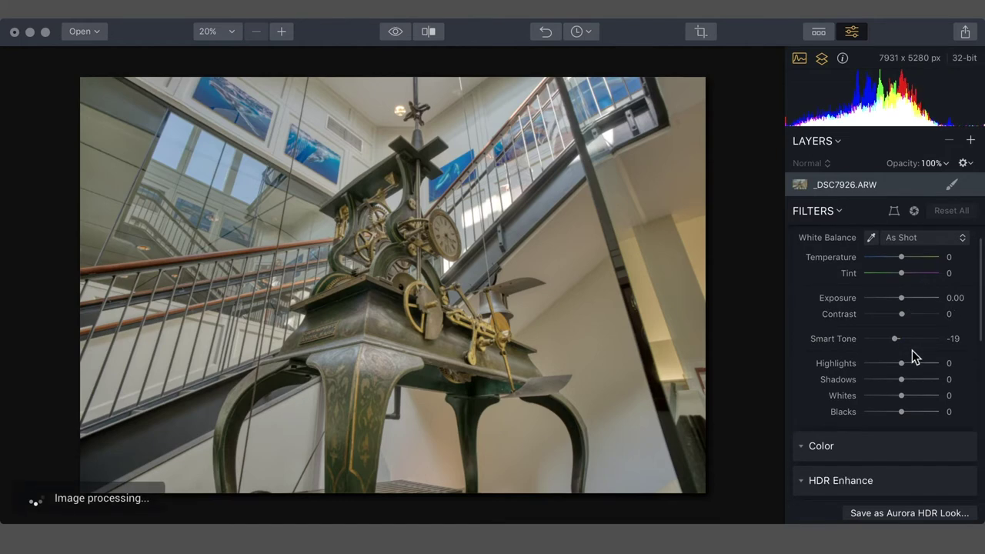
pyautogui.moveTo(915, 314); pyautogui.dragTo(898, 313)
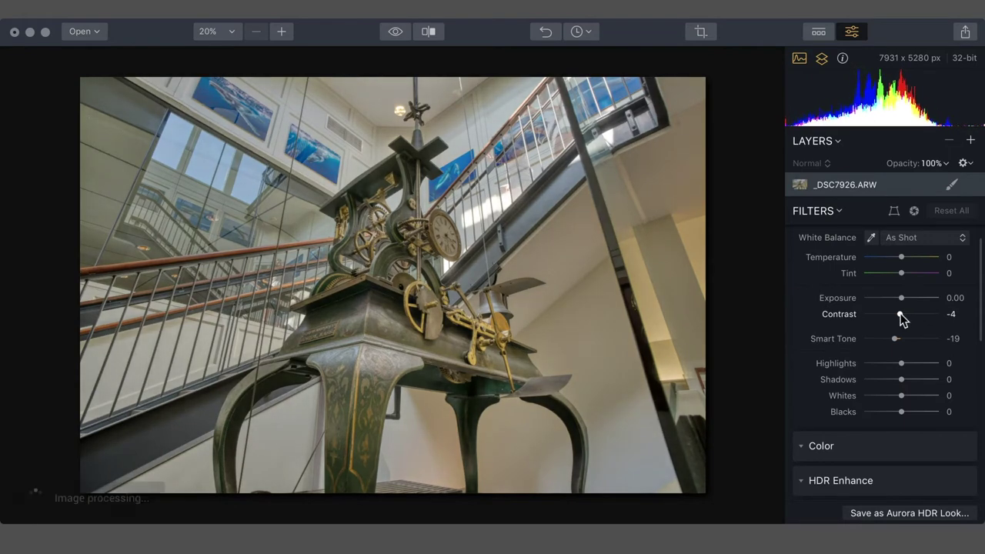
pyautogui.scroll(-4, 900, 321)
# Step: Expand HDR Enhance and set HDR Smart Structure Amount to 25
pyautogui.click(894, 360)
pyautogui.scroll(2, 894, 366)
pyautogui.moveTo(894, 315)
pyautogui.mouseDown()
pyautogui.moveTo(864, 316)
pyautogui.moveTo(892, 318)
pyautogui.moveTo(883, 317)
pyautogui.mouseUp()
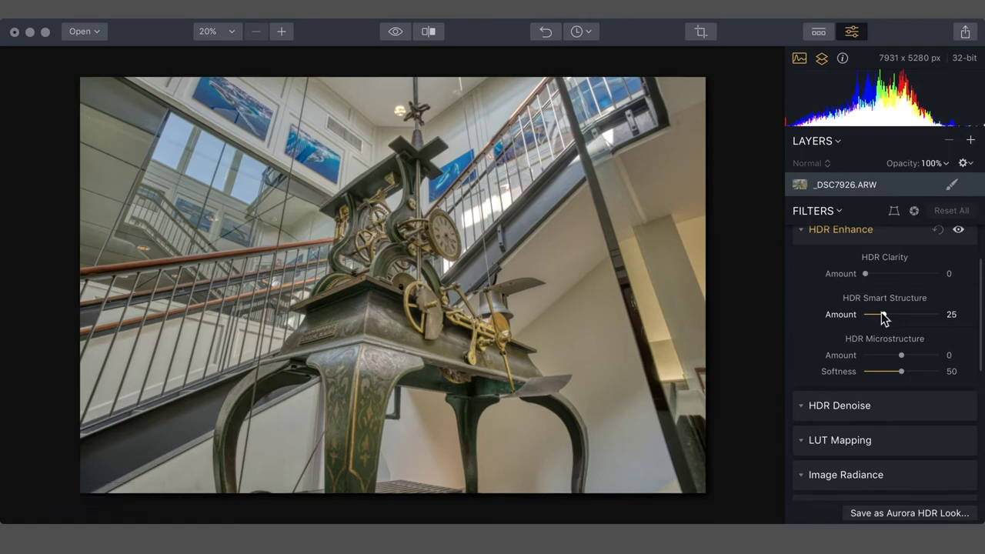
# Step: Send the clock photo to Photoshop via Share > Open In, then maximize the Photoshop window
pyautogui.click(965, 32)
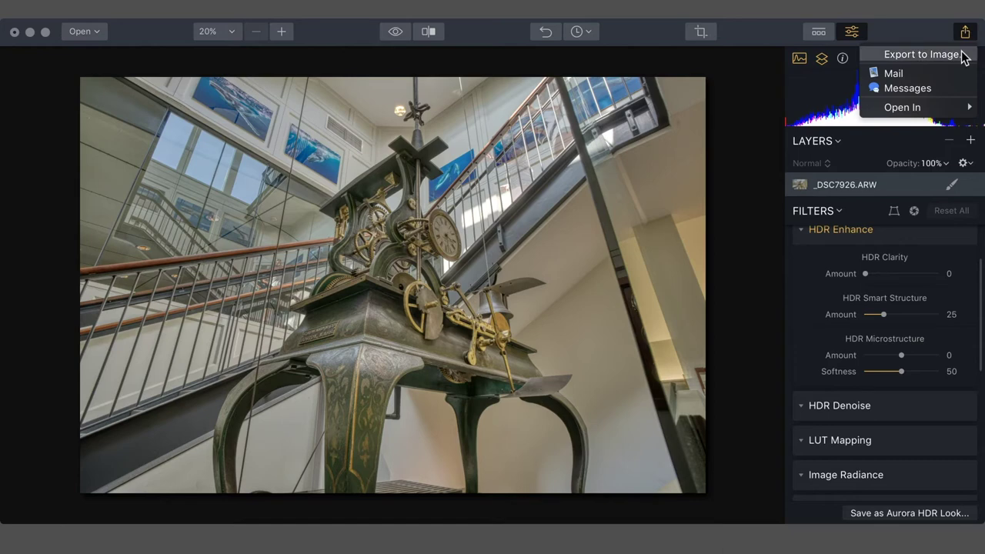
pyautogui.moveTo(946, 107)
pyautogui.click(841, 137)
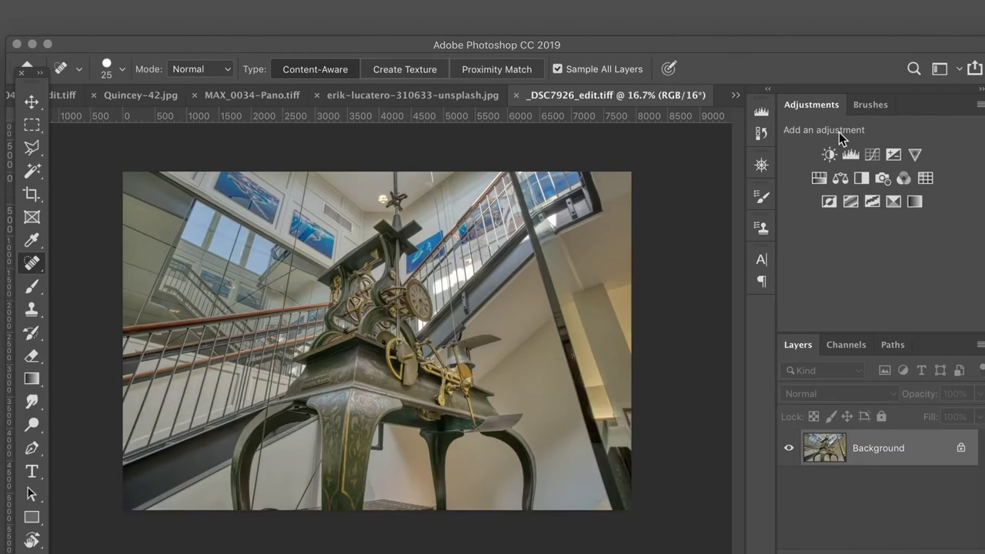
pyautogui.click(49, 45)
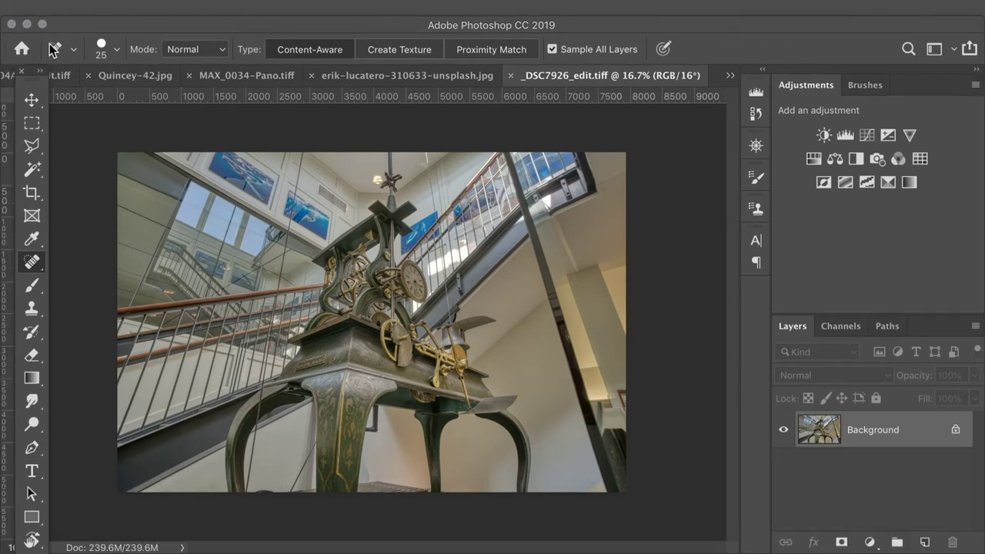
# Step: Apply the Camera Raw Filter and lower Whites to -17 and Highlights to -16
pyautogui.click(380, 9)
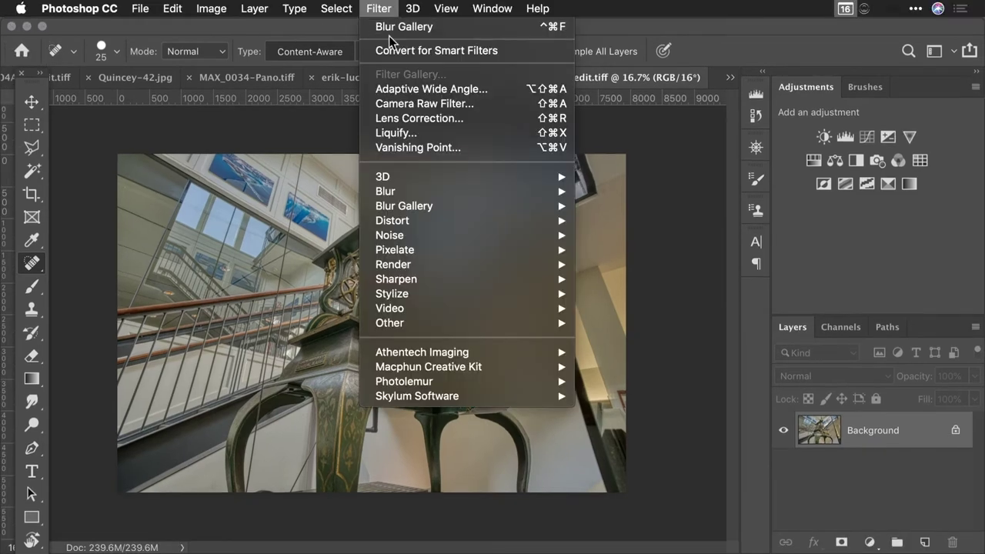
pyautogui.click(398, 103)
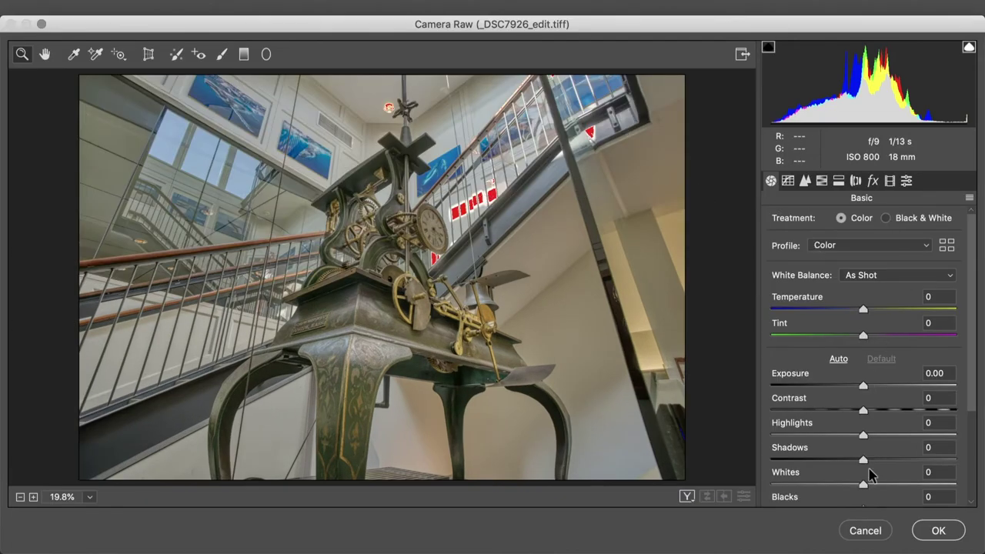
pyautogui.moveTo(863, 486); pyautogui.dragTo(850, 481)
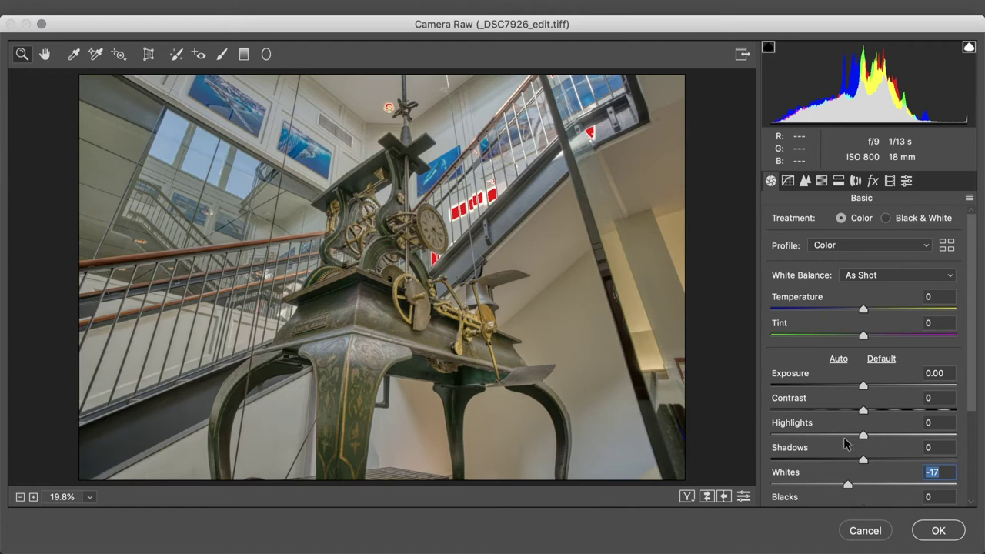
pyautogui.moveTo(866, 436); pyautogui.dragTo(842, 433)
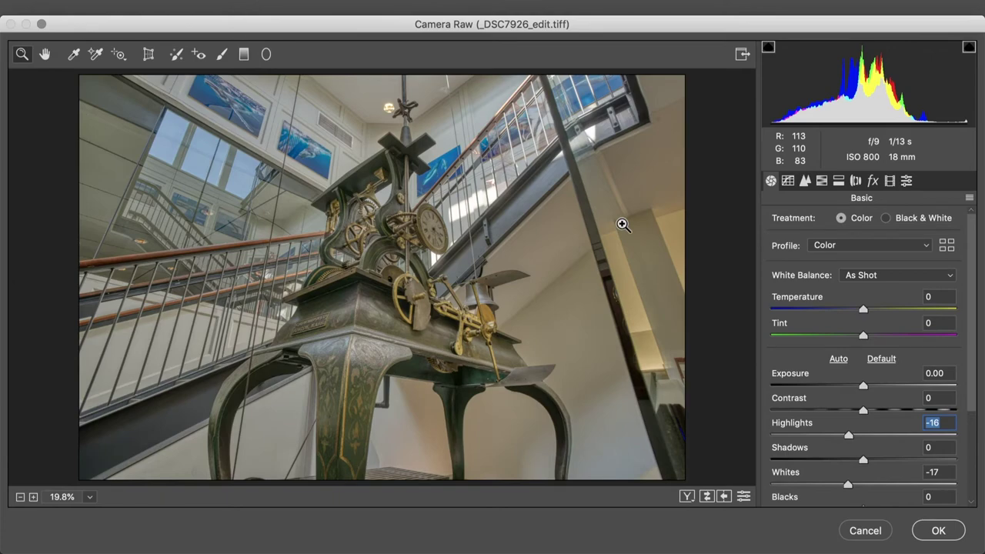
# Step: On the Detail tab, set sharpening Amount 86, Radius 1.8, Detail 54, Masking 57
pyautogui.click(805, 180)
pyautogui.moveTo(860, 325)
pyautogui.mouseDown()
pyautogui.moveTo(754, 327)
pyautogui.moveTo(877, 331)
pyautogui.mouseUp()
pyautogui.moveTo(870, 273); pyautogui.dragTo(872, 300)
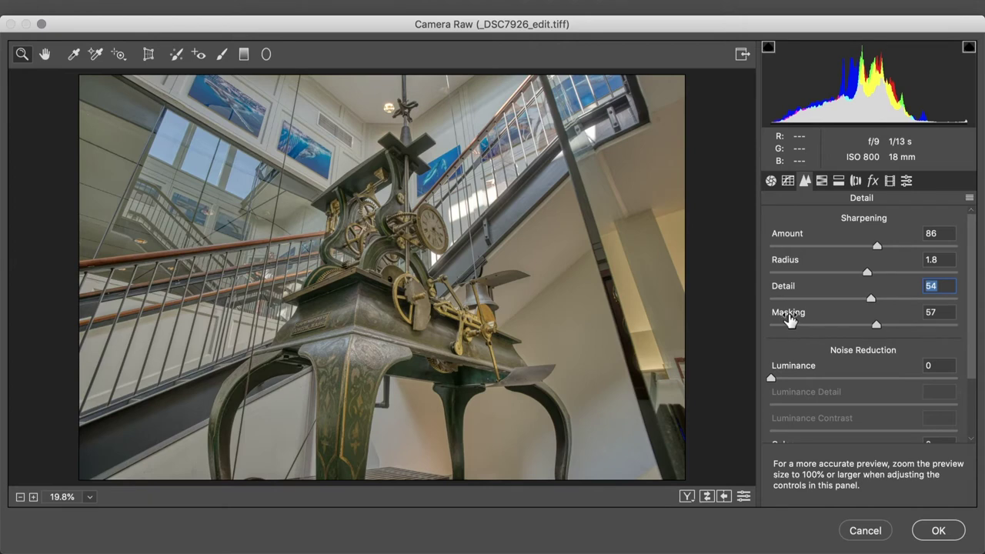
pyautogui.click(150, 54)
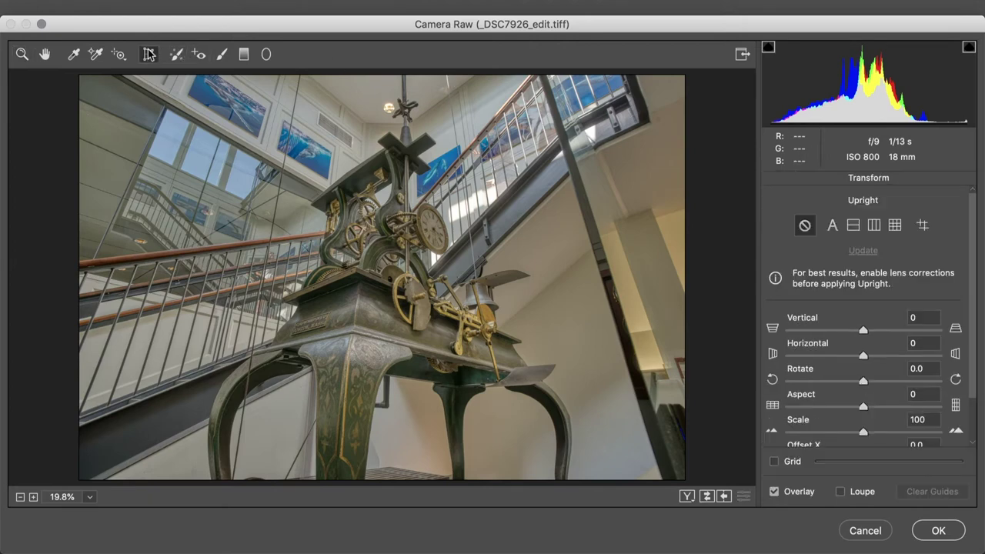
# Step: Try the Upright modes, then draw Guided guides along the pillar, left post and clock top
pyautogui.click(834, 227)
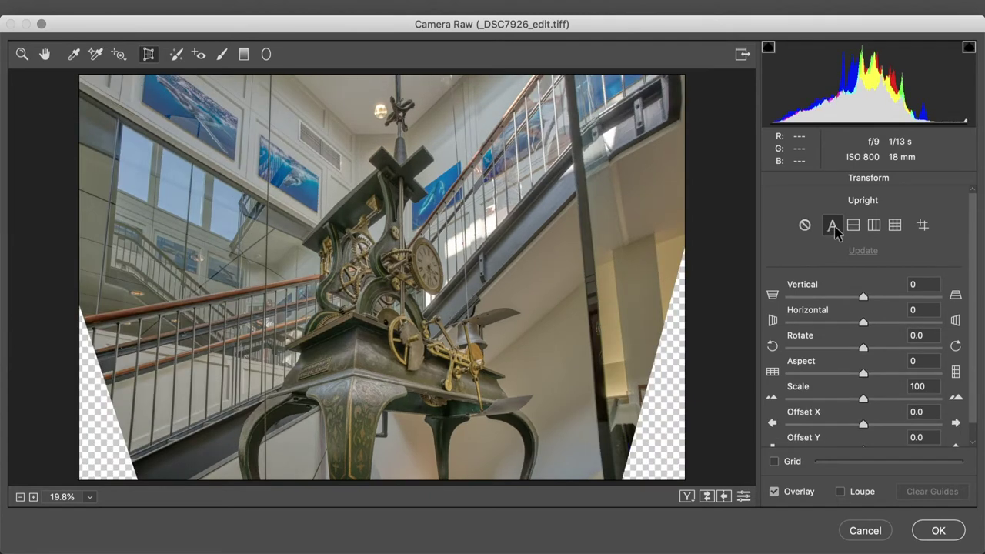
pyautogui.click(854, 227)
pyautogui.click(874, 226)
pyautogui.click(895, 227)
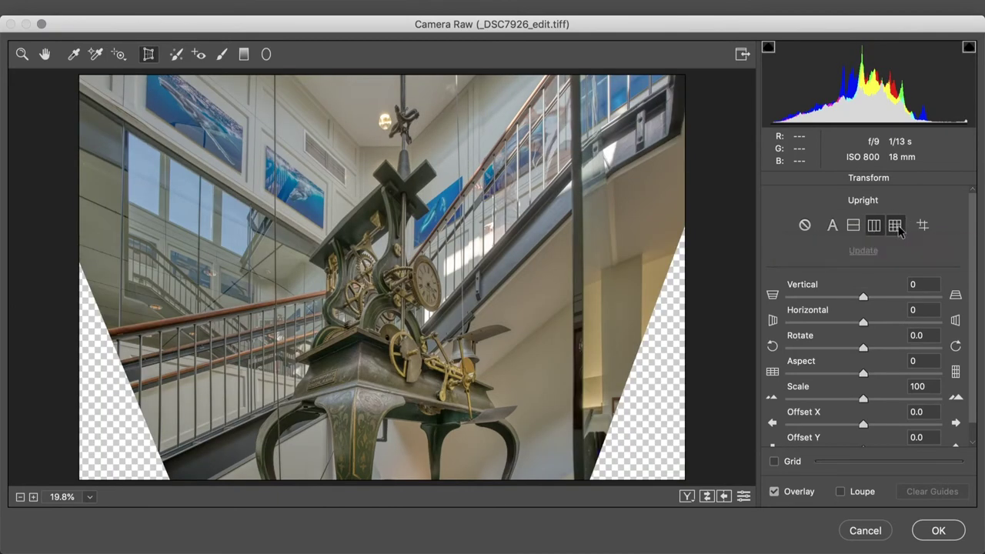
pyautogui.click(920, 227)
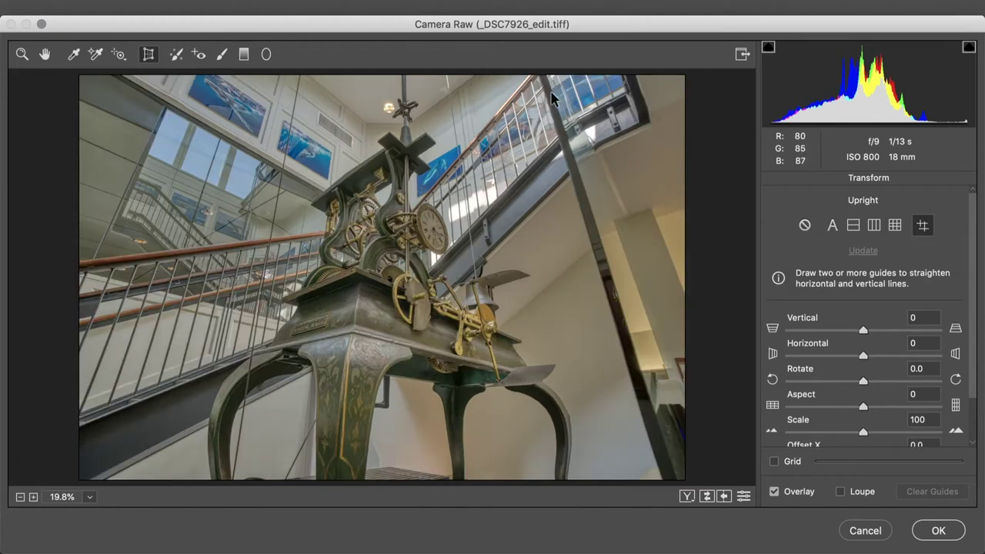
pyautogui.moveTo(538, 78); pyautogui.dragTo(604, 288)
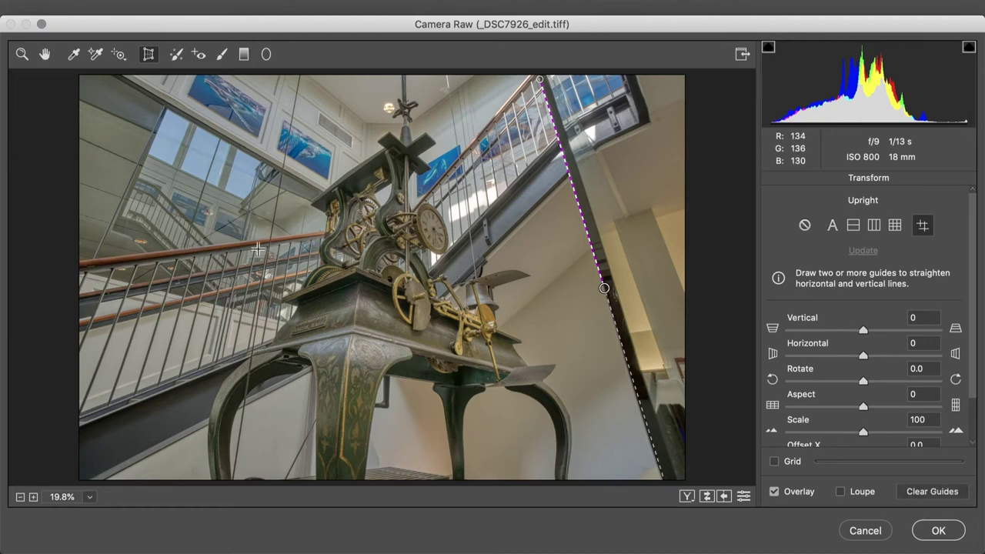
pyautogui.moveTo(232, 475); pyautogui.dragTo(266, 270)
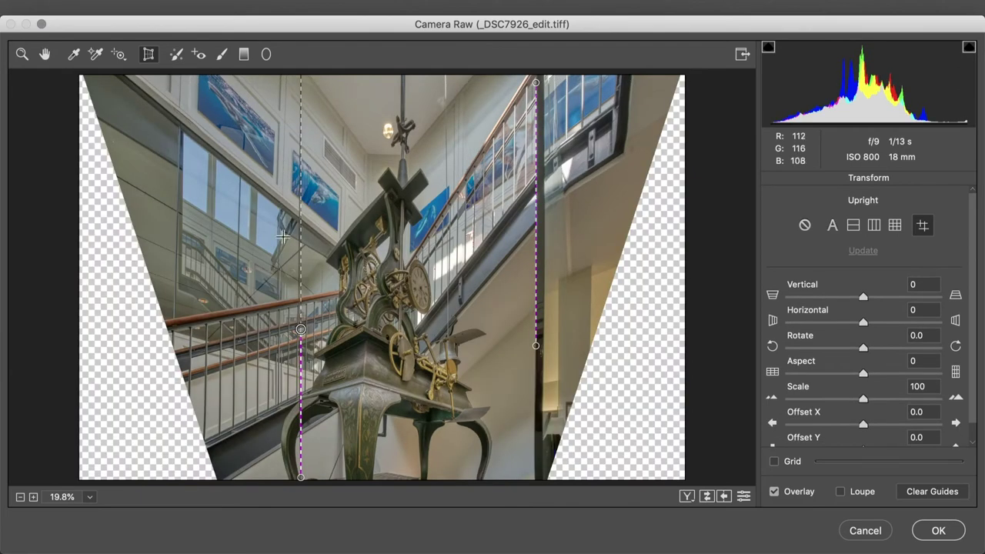
pyautogui.moveTo(354, 154); pyautogui.dragTo(419, 158)
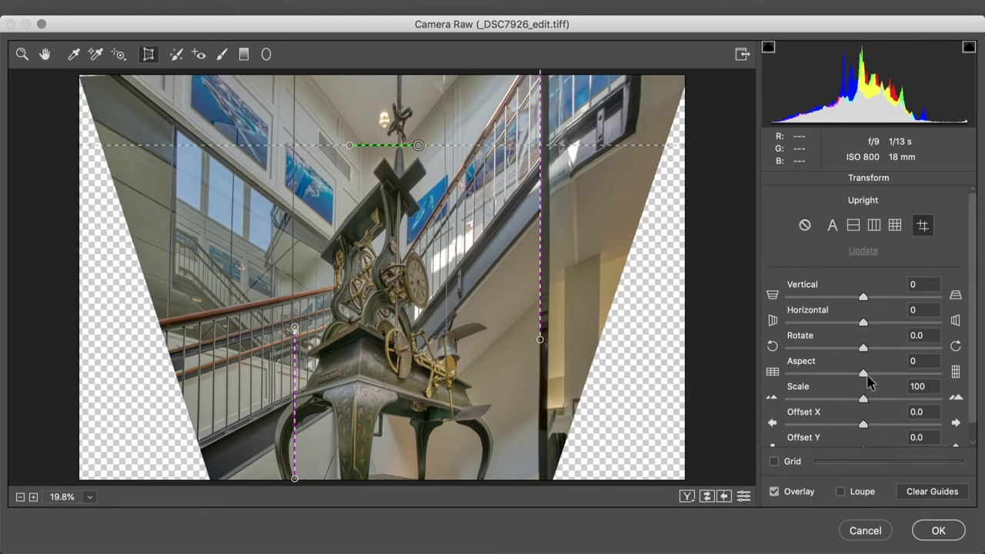
# Step: Set Transform Aspect -100, Scale 127, Vertical +15 and Offset Y 16
pyautogui.moveTo(863, 377); pyautogui.dragTo(768, 385)
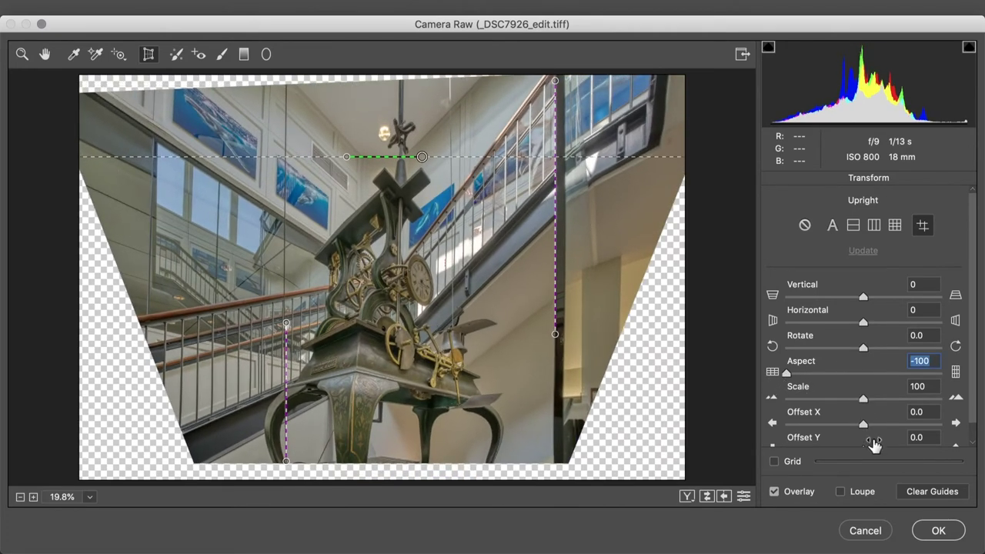
pyautogui.moveTo(970, 344); pyautogui.dragTo(971, 367)
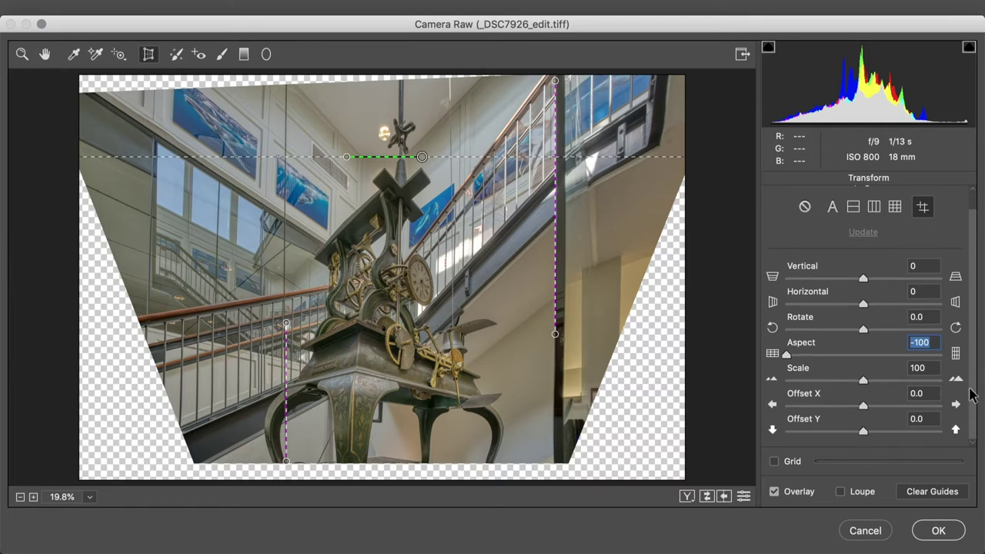
pyautogui.moveTo(863, 380); pyautogui.dragTo(886, 386)
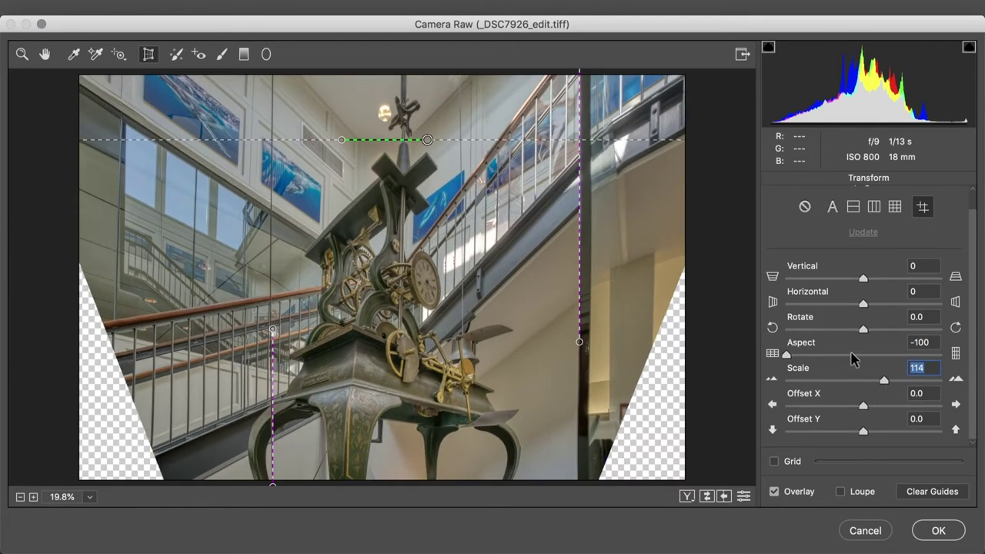
pyautogui.moveTo(862, 435); pyautogui.dragTo(864, 436)
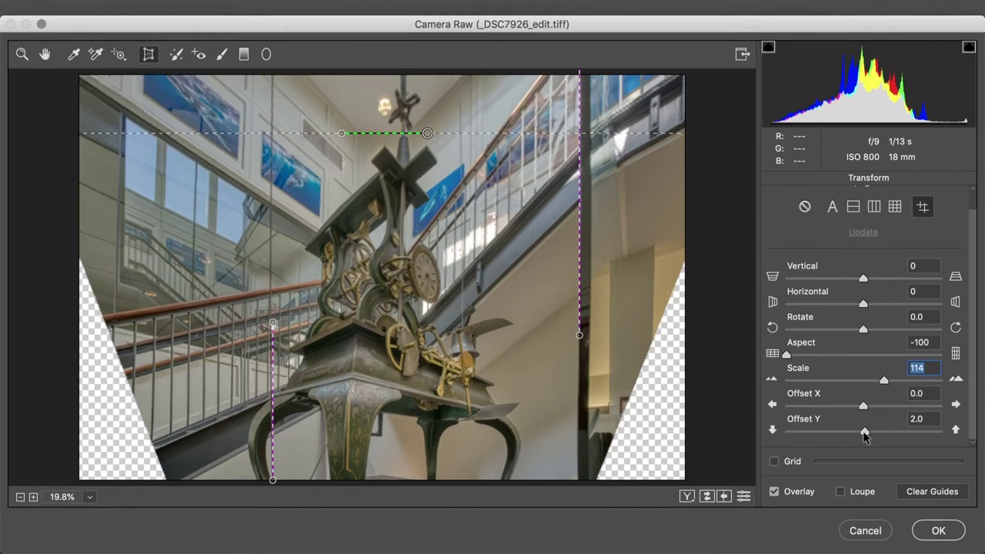
pyautogui.click(864, 433)
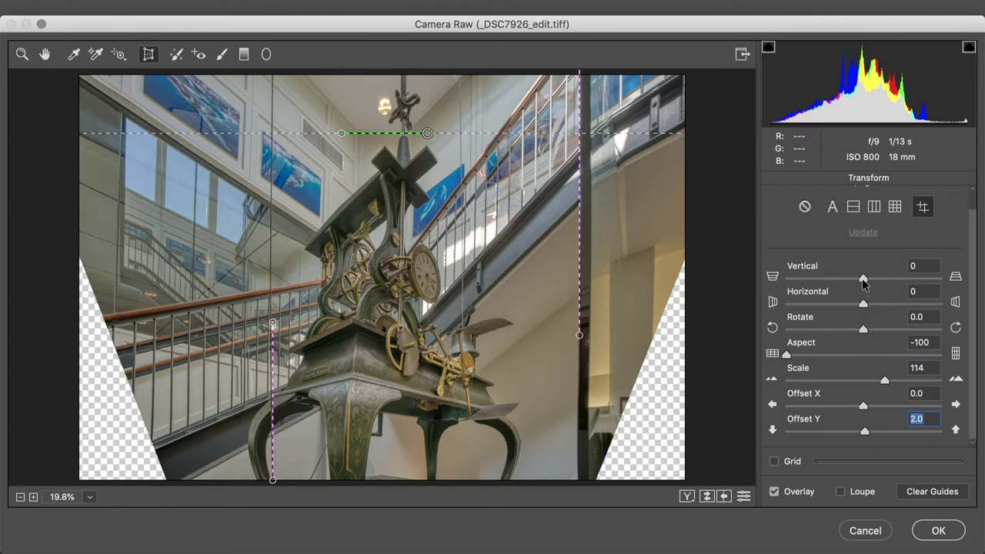
pyautogui.moveTo(862, 282)
pyautogui.mouseDown()
pyautogui.moveTo(846, 282)
pyautogui.moveTo(872, 285)
pyautogui.mouseUp()
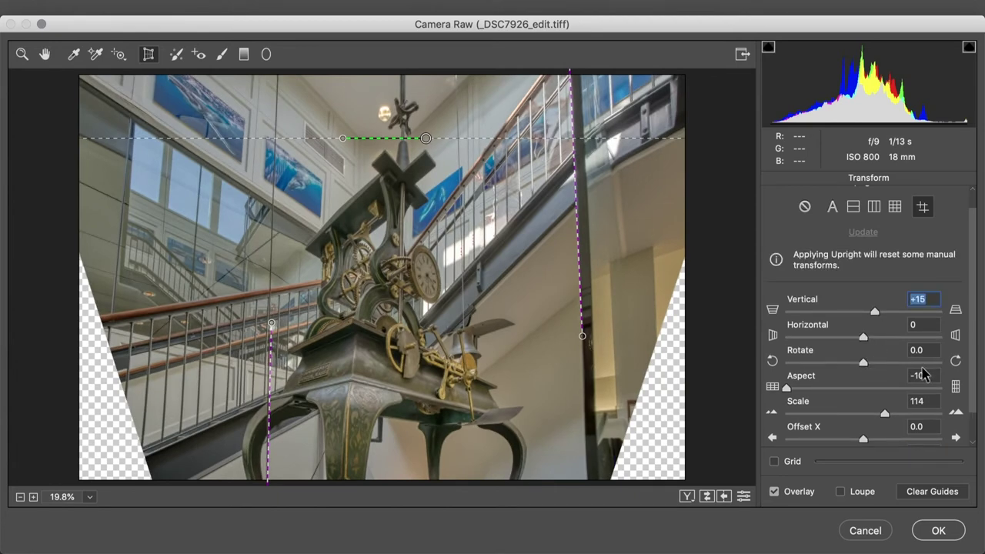
pyautogui.moveTo(885, 416); pyautogui.dragTo(904, 416)
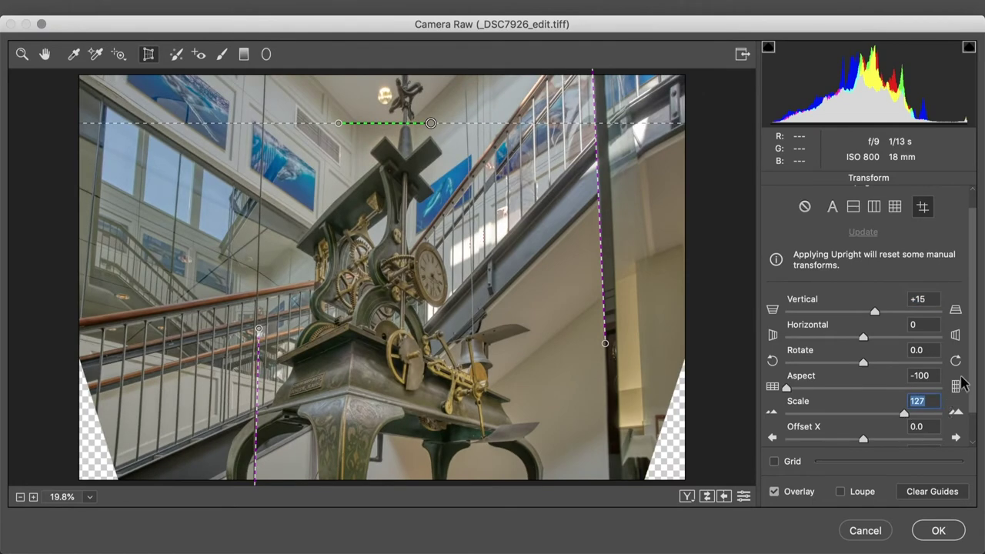
pyautogui.scroll(-2, 970, 414)
pyautogui.moveTo(865, 432)
pyautogui.mouseDown()
pyautogui.moveTo(857, 435)
pyautogui.moveTo(880, 438)
pyautogui.mouseUp()
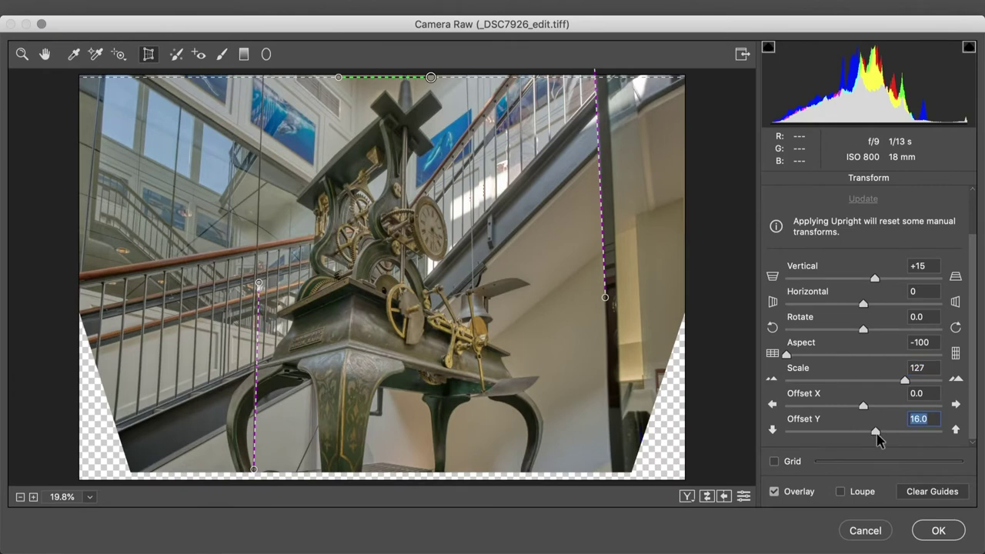
pyautogui.scroll(3, 974, 361)
# Step: Turn Upright off and reset Vertical, Scale, Aspect and Offset Y to defaults, then select the Hand tool
pyautogui.click(807, 225)
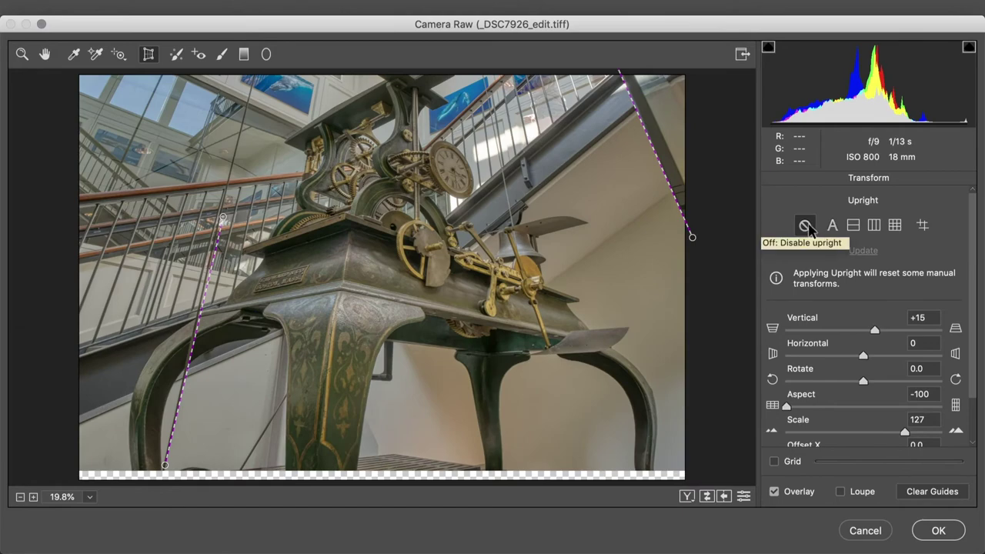
pyautogui.doubleClick(873, 330)
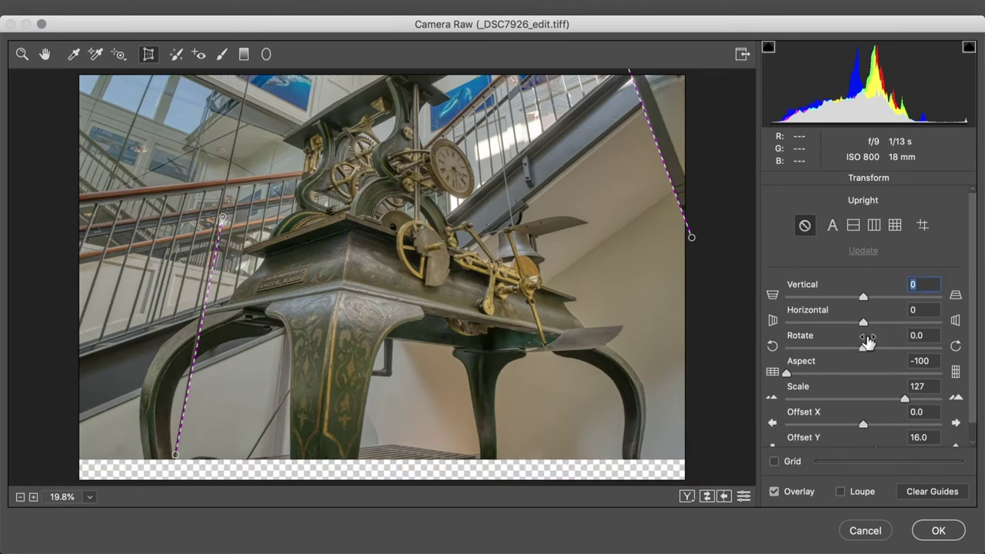
pyautogui.click(865, 344)
pyautogui.click(905, 399)
pyautogui.doubleClick(906, 399)
pyautogui.doubleClick(786, 374)
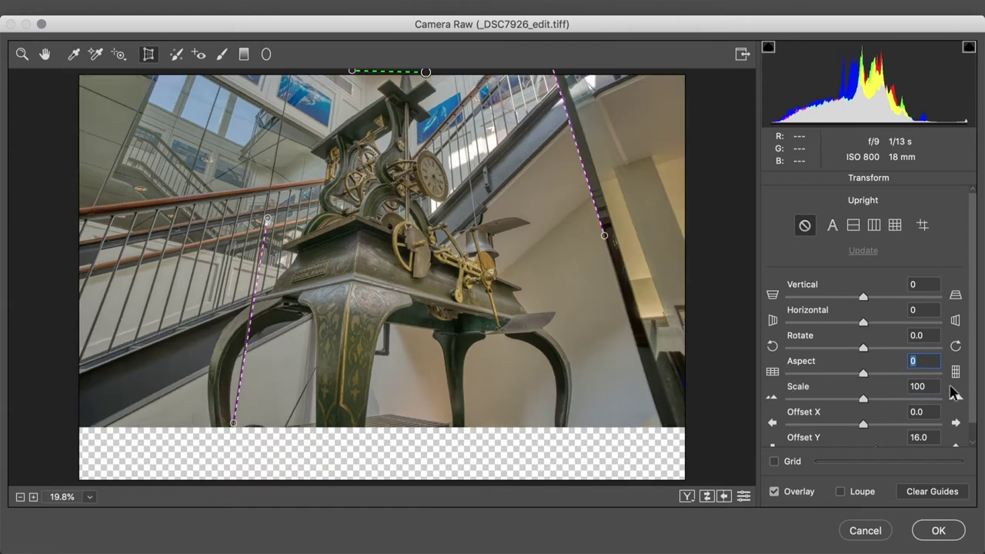
pyautogui.scroll(-1, 971, 431)
pyautogui.doubleClick(876, 433)
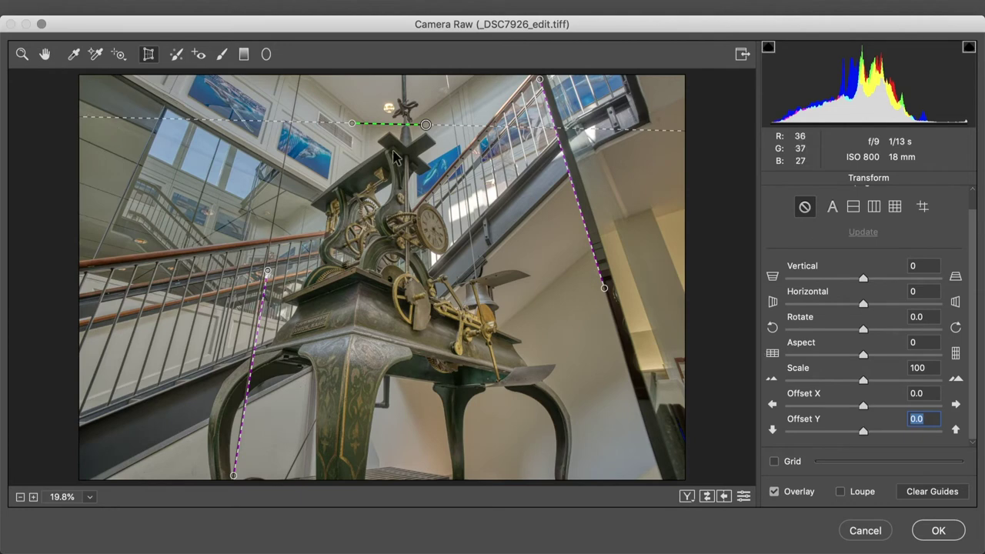
pyautogui.click(45, 54)
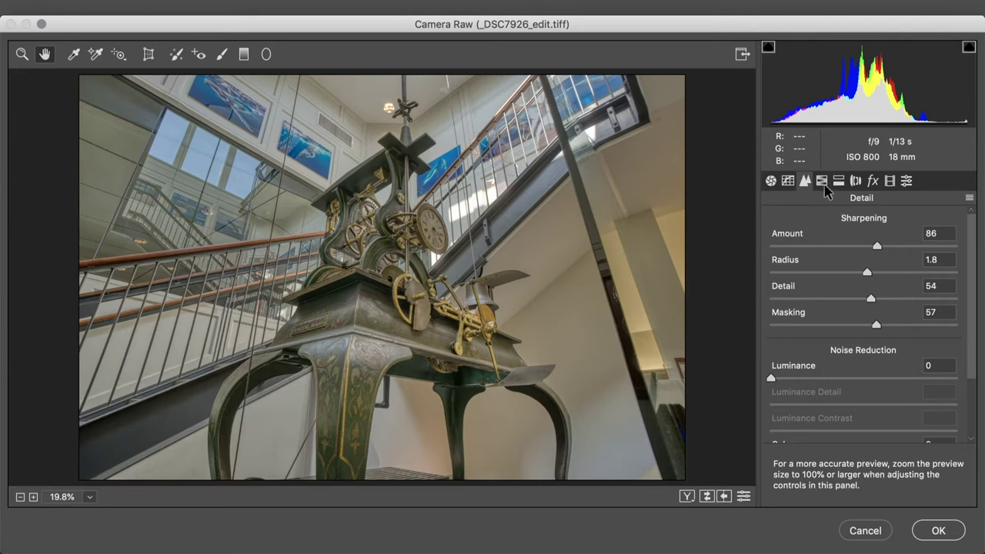
# Step: Open HSL Adjustments and set the Targeted Adjustment tool to Saturation
pyautogui.click(822, 182)
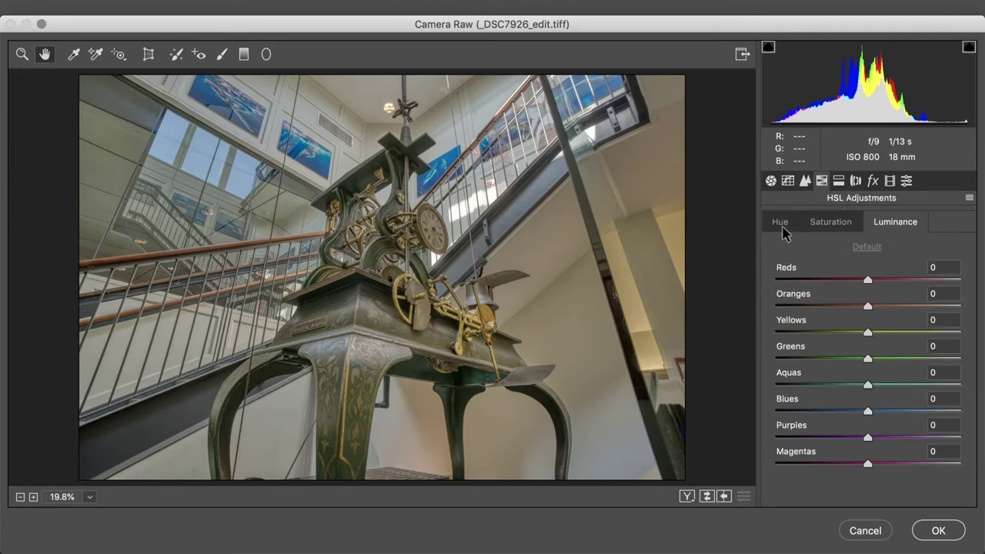
pyautogui.click(120, 55)
pyautogui.click(123, 57)
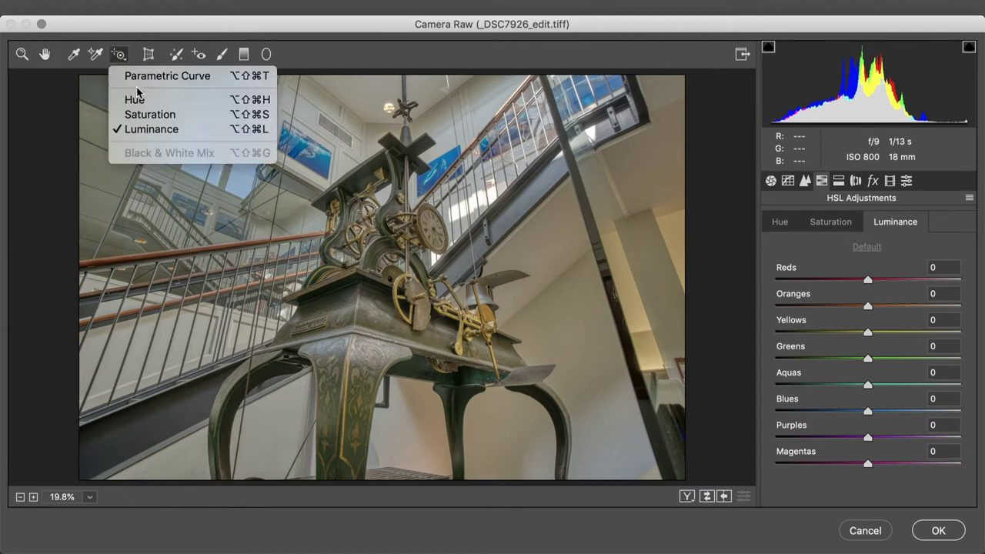
pyautogui.click(141, 116)
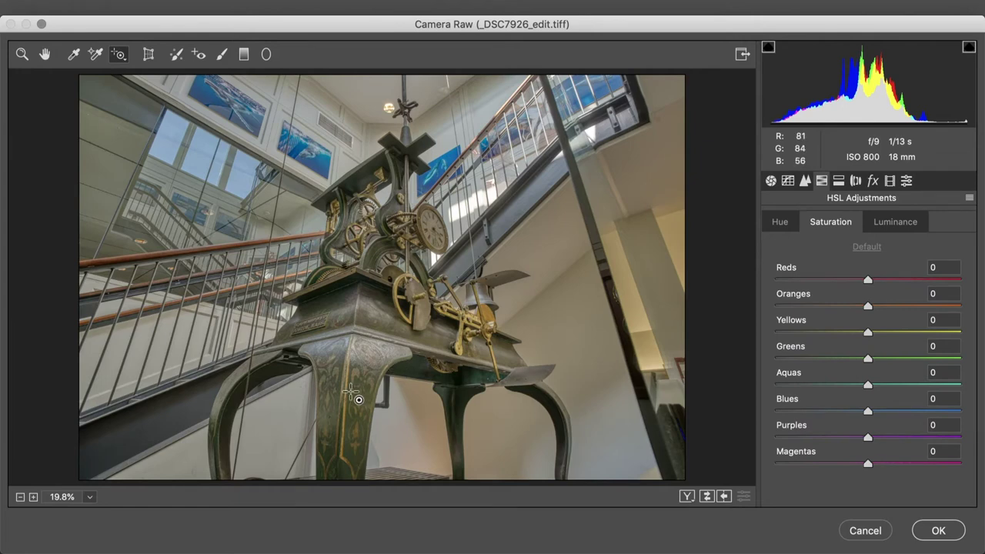
# Step: Boost saturation of the yellow-green clock, warm walls and blue sky, then switch the tool to Luminance
pyautogui.moveTo(349, 391); pyautogui.dragTo(392, 400)
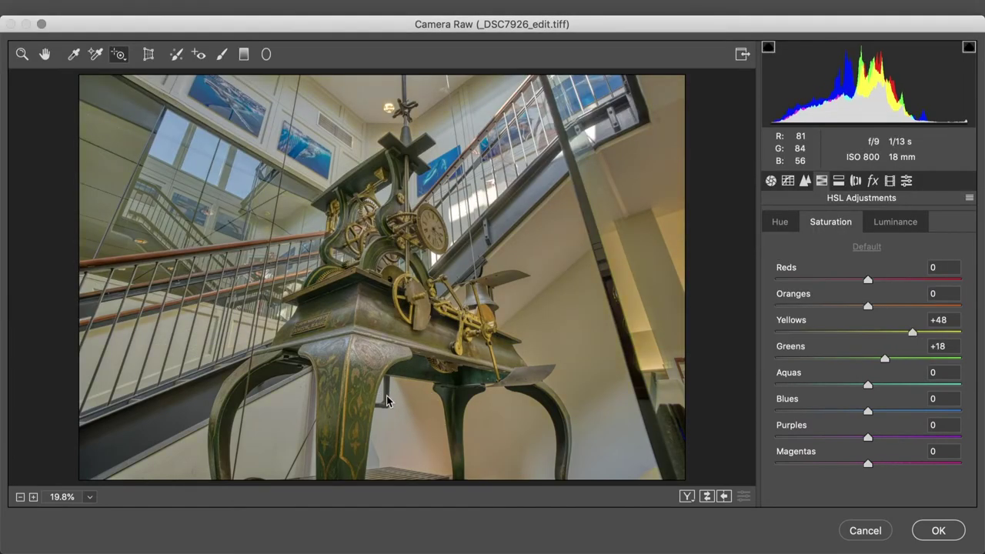
pyautogui.moveTo(631, 298); pyautogui.dragTo(645, 297)
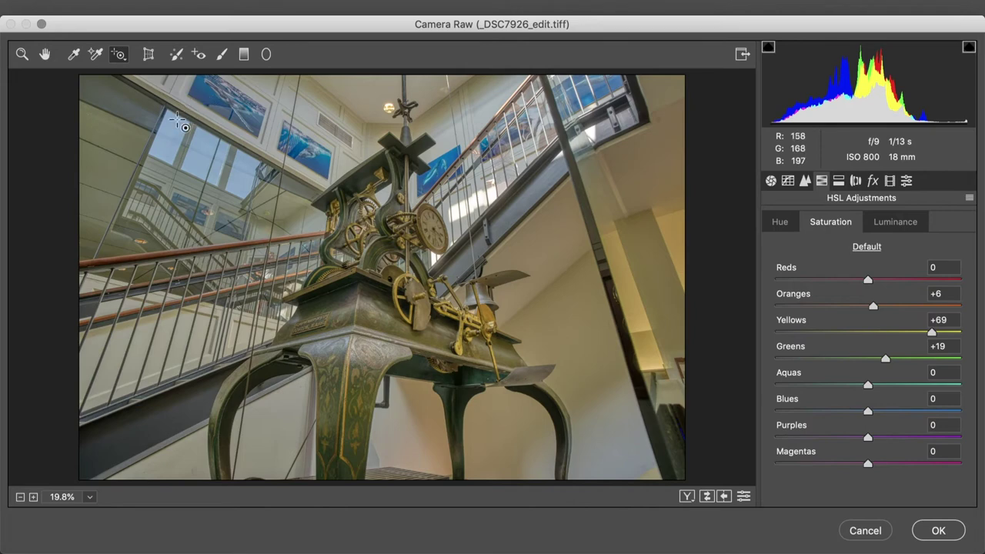
pyautogui.moveTo(177, 125); pyautogui.dragTo(198, 132)
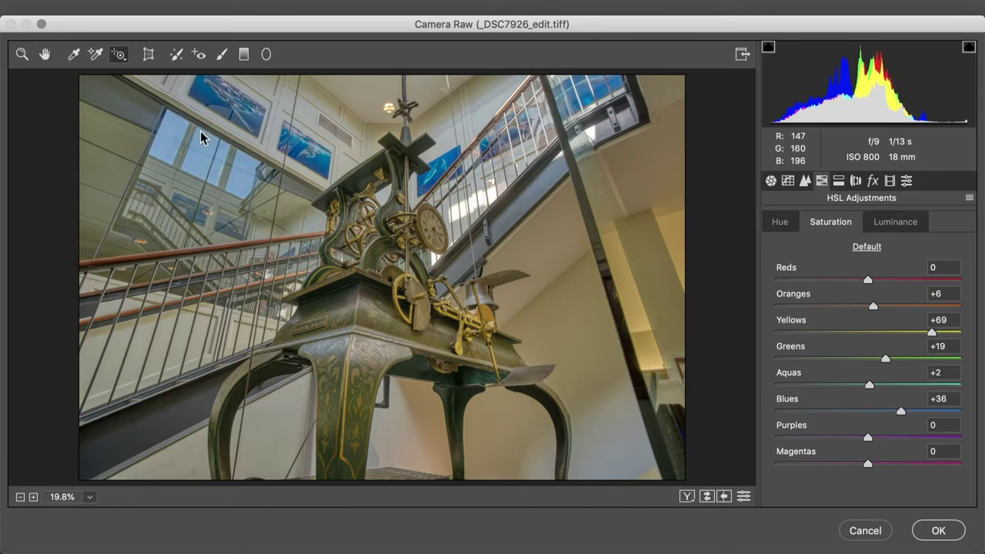
pyautogui.moveTo(118, 60); pyautogui.dragTo(169, 140)
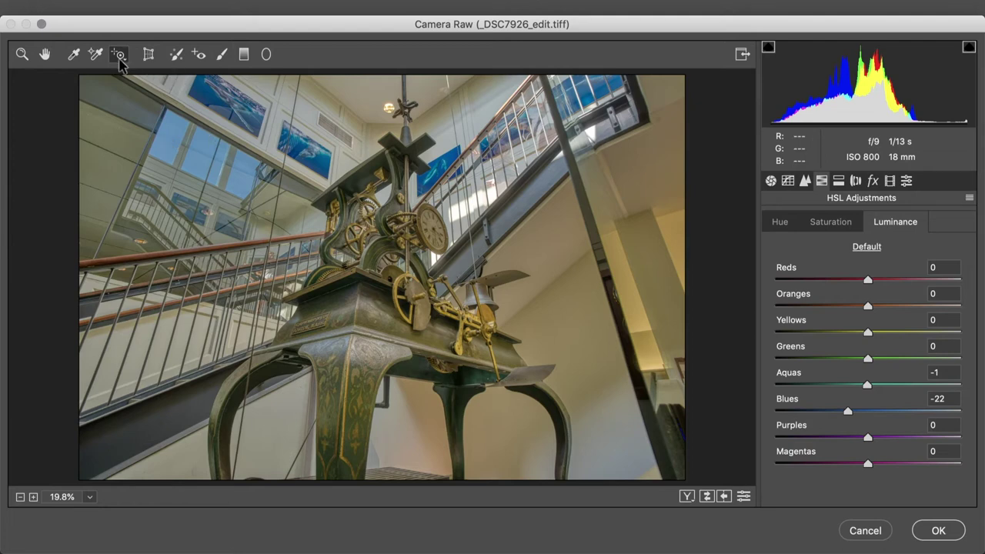
pyautogui.click(120, 56)
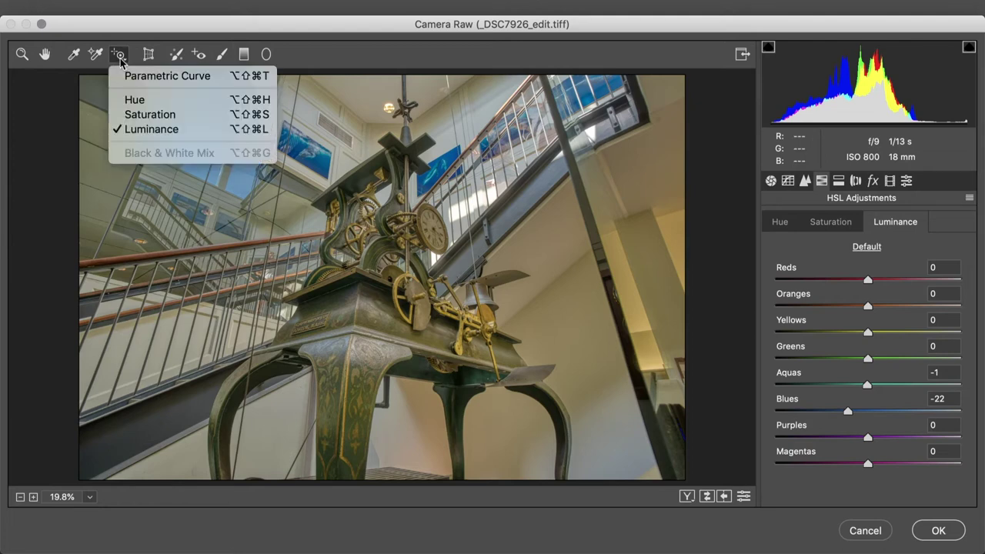
# Step: With the Targeted Adjustment tool on Hue, shift the blue sky and yellow-green clock hues
pyautogui.click(132, 98)
pyautogui.moveTo(168, 129)
pyautogui.mouseDown()
pyautogui.moveTo(184, 127)
pyautogui.moveTo(172, 127)
pyautogui.mouseUp()
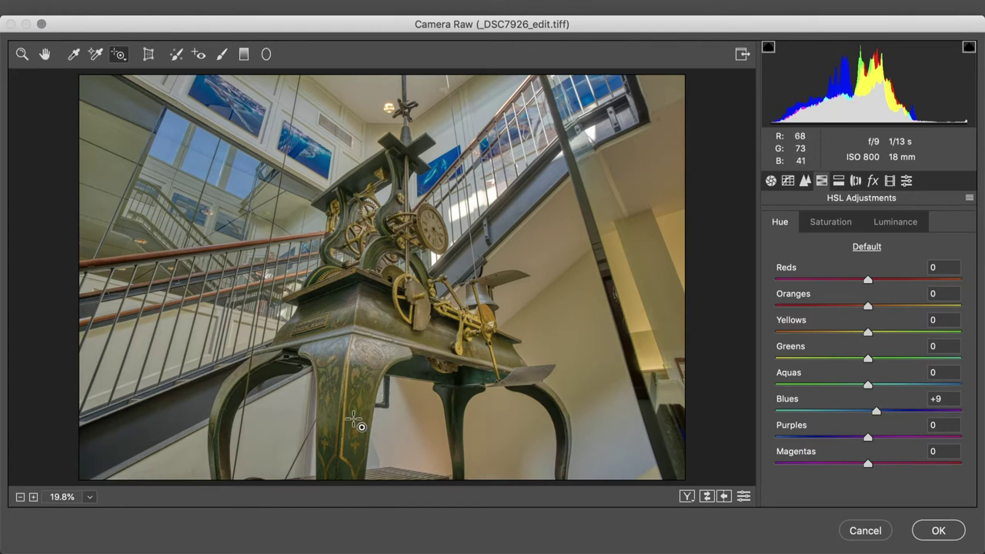
pyautogui.moveTo(355, 428); pyautogui.dragTo(352, 424)
pyautogui.moveTo(359, 421)
pyautogui.mouseDown()
pyautogui.moveTo(332, 425)
pyautogui.moveTo(367, 420)
pyautogui.mouseUp()
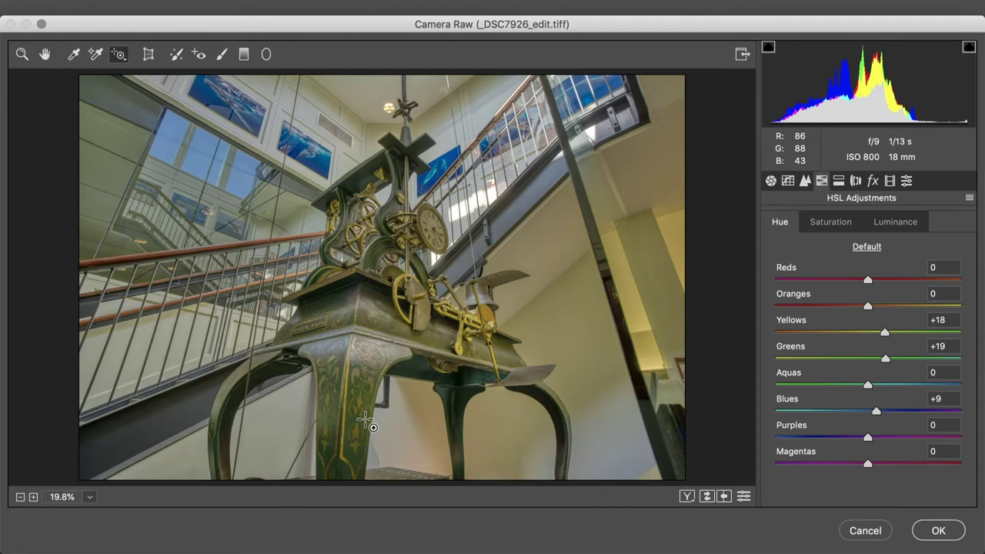
# Step: Add a -28 post-crop vignette with Feather 59 and apply the Camera Raw edits
pyautogui.click(872, 180)
pyautogui.moveTo(842, 387); pyautogui.dragTo(843, 388)
pyautogui.moveTo(867, 466); pyautogui.dragTo(885, 465)
pyautogui.click(932, 530)
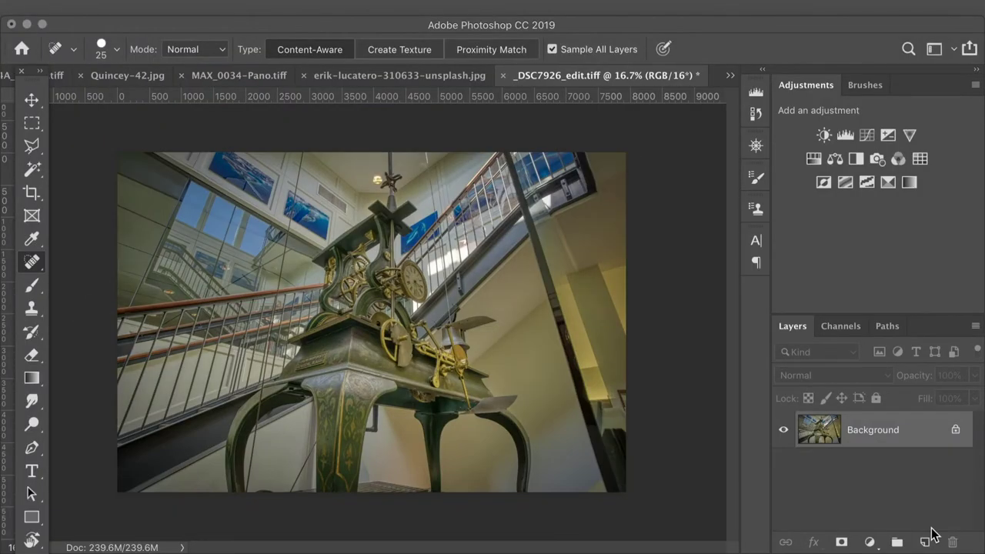
# Step: In Bridge, go into the Clock 1 folder and drag _DSC7926.ARW onto Photoshop
pyautogui.press('super+Tab')
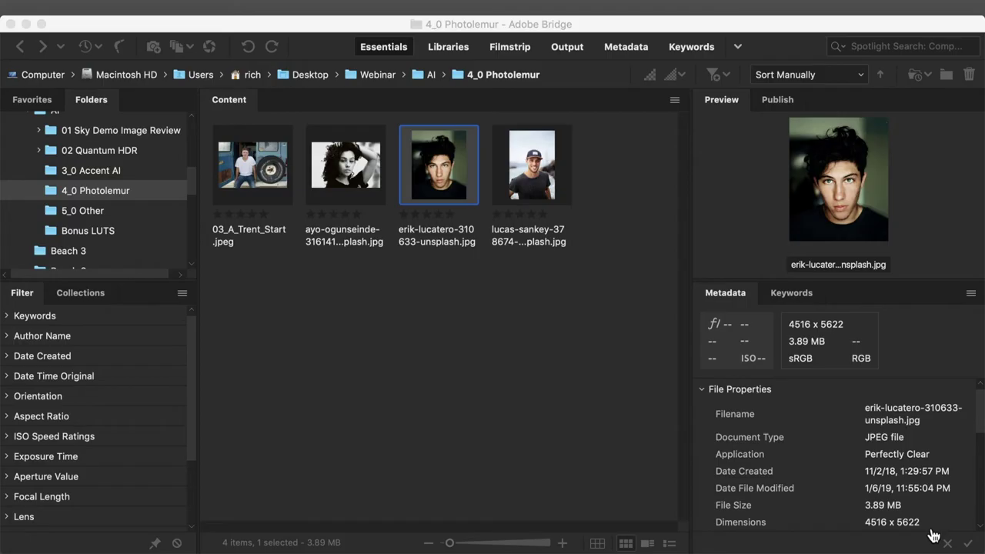
pyautogui.click(573, 318)
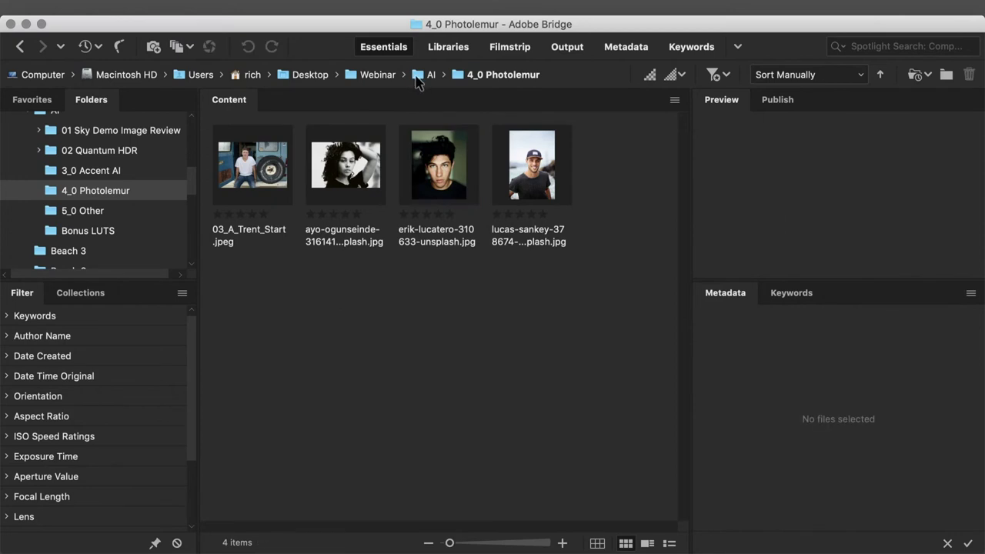
pyautogui.click(418, 75)
pyautogui.press('super+Up')
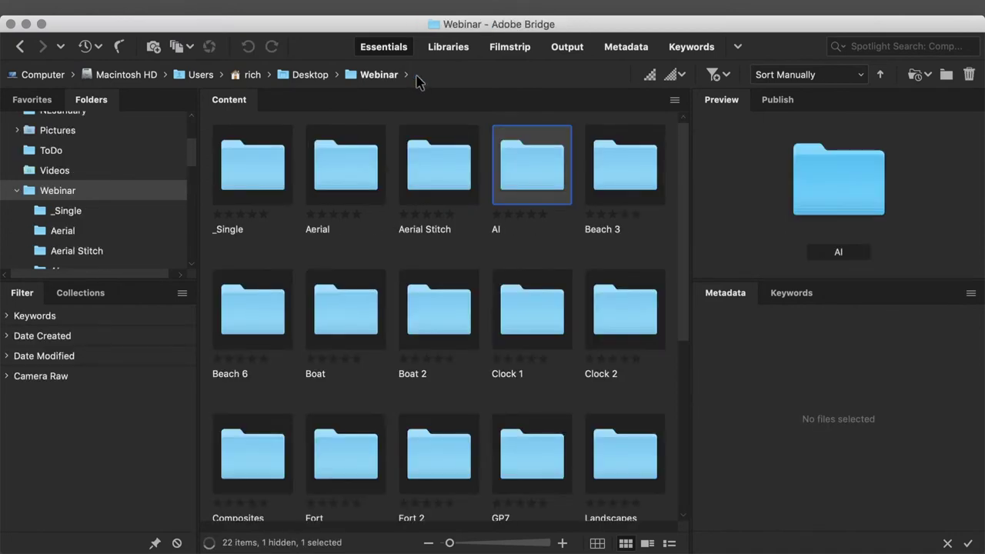
pyautogui.press('Down')
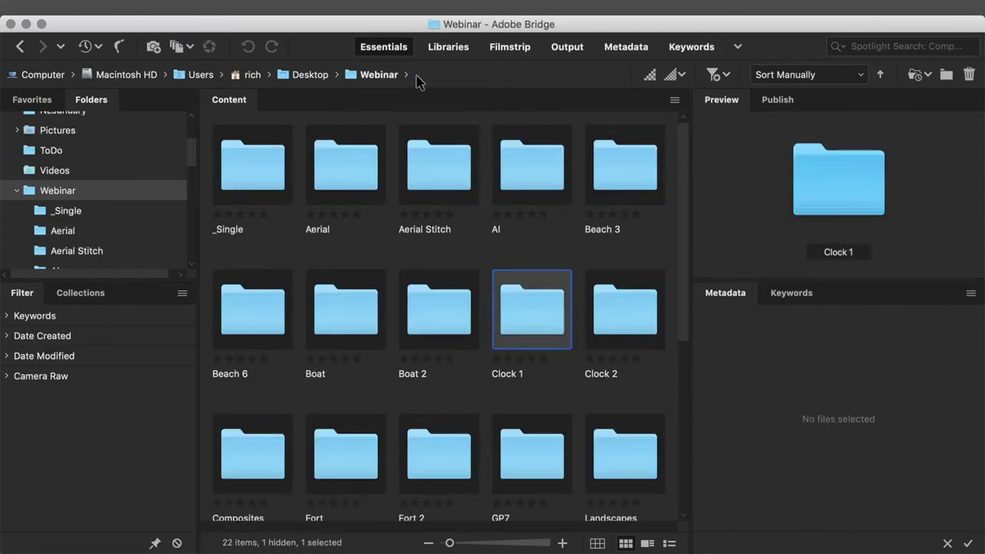
pyautogui.press('super+Down')
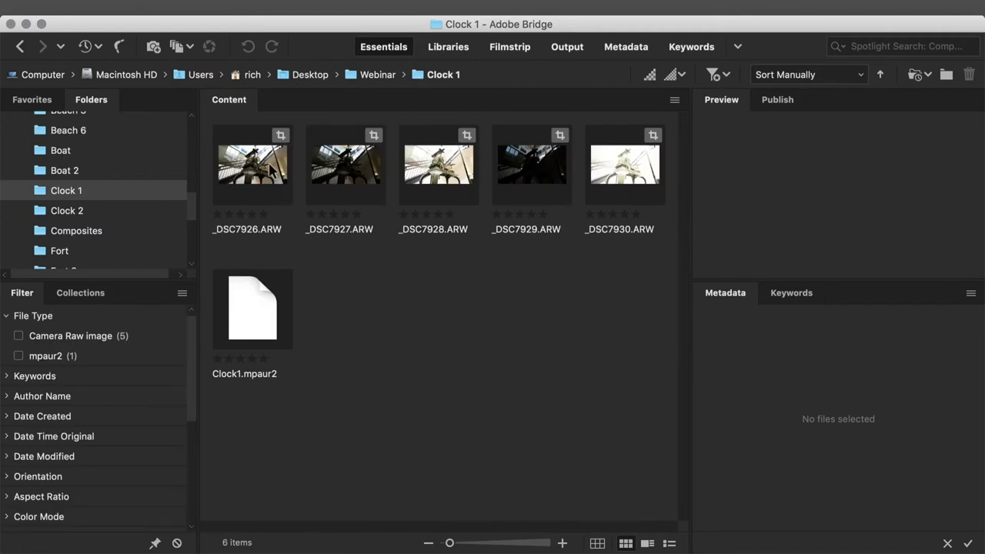
pyautogui.click(270, 169)
pyautogui.moveTo(270, 168); pyautogui.dragTo(827, 544)
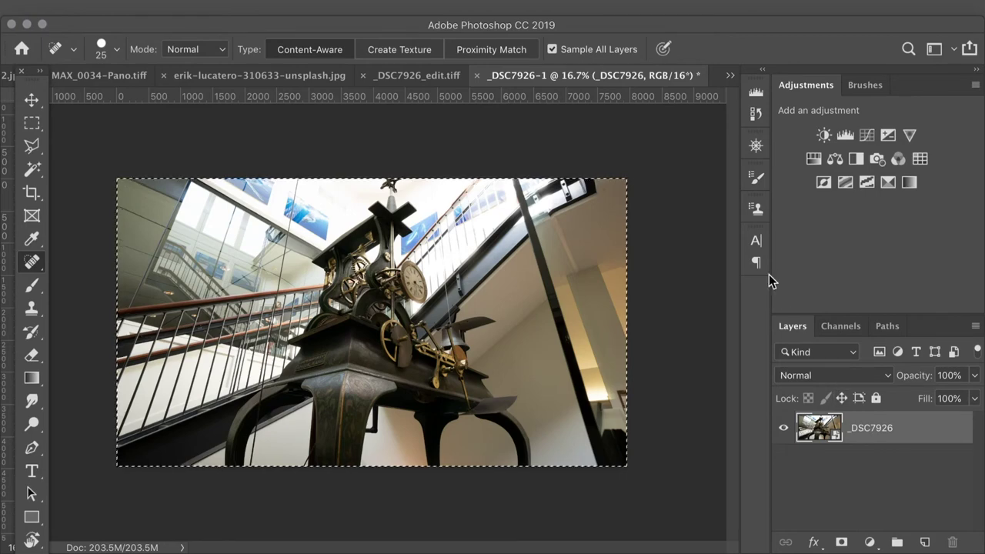
# Step: Paste the original photo into _DSC7926_edit.tiff, accepting the profile conversion
pyautogui.click(447, 75)
pyautogui.press('super+v')
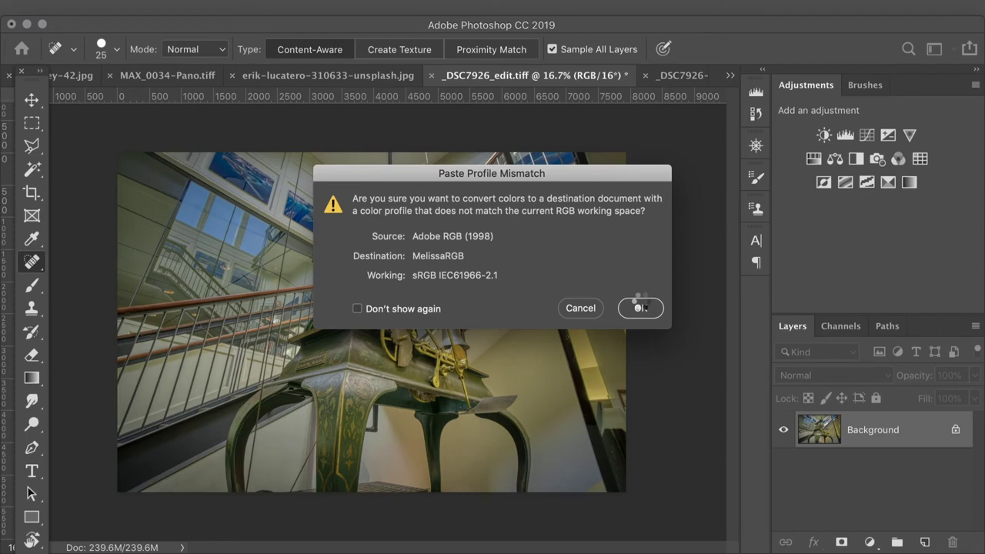
pyautogui.click(640, 308)
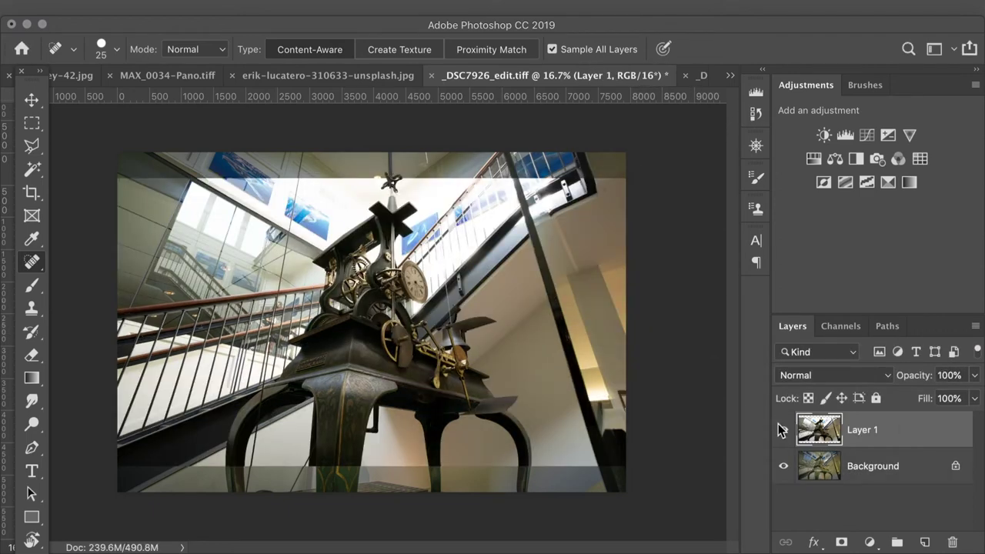
# Step: Toggle Layer 1 to compare before and after, leave it hidden, and select Background
pyautogui.click(782, 429)
pyautogui.click(783, 430)
pyautogui.click(782, 429)
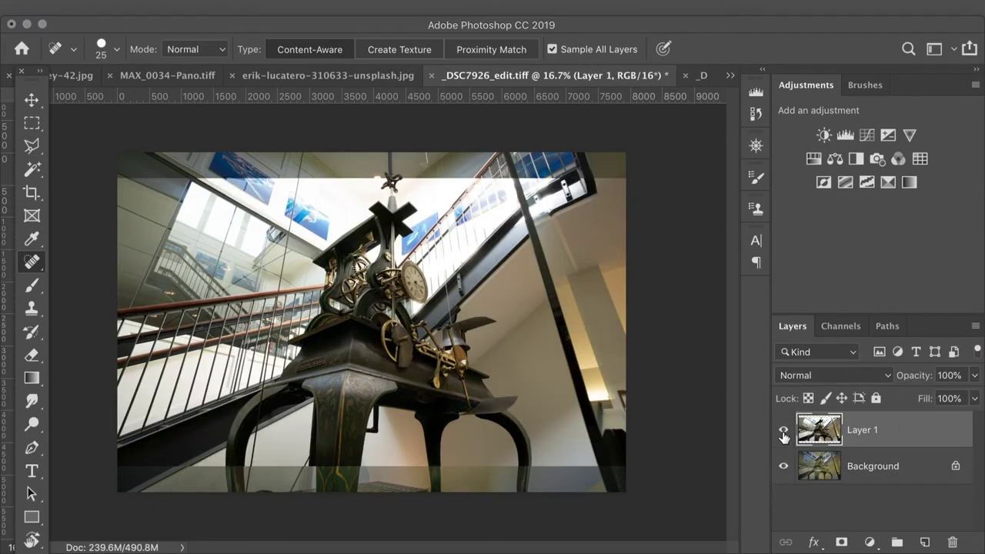
pyautogui.click(782, 431)
pyautogui.click(782, 431)
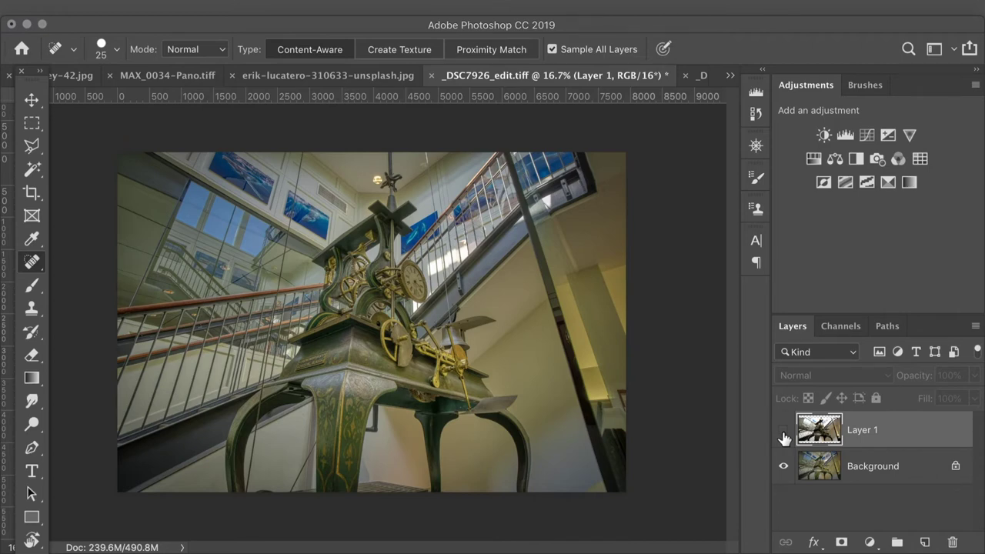
pyautogui.click(855, 474)
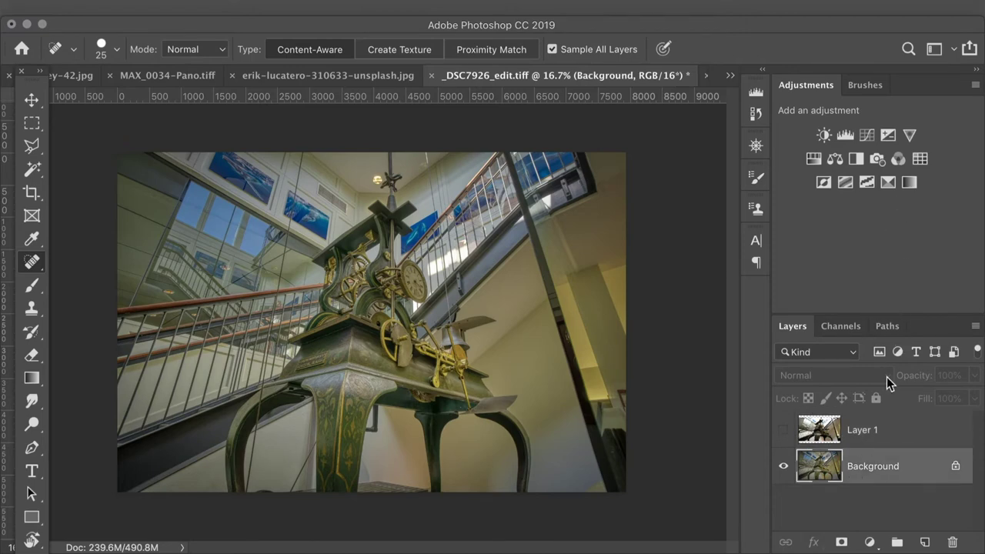
# Step: Add a Vibrance layer with slightly raised vibrance, then a default Hue/Saturation layer
pyautogui.click(909, 135)
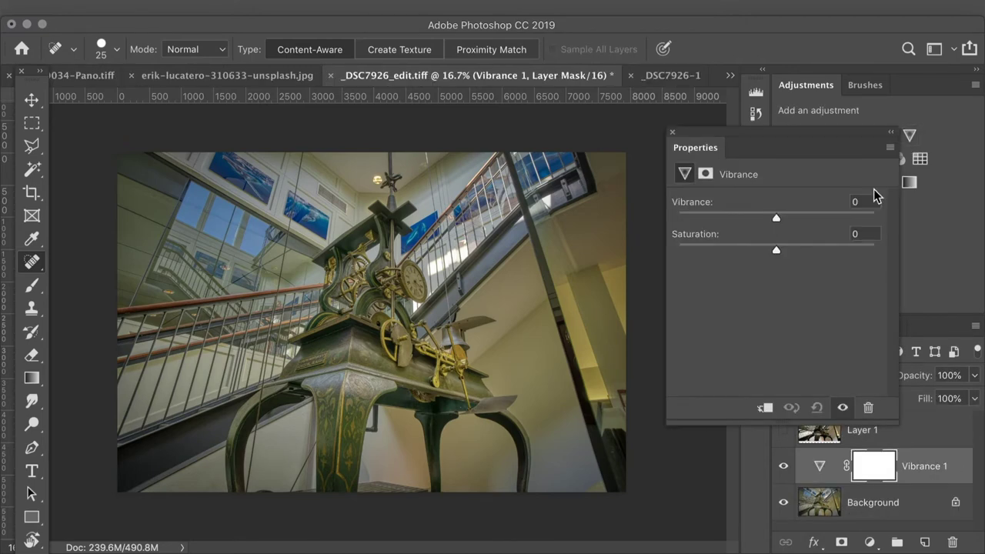
pyautogui.moveTo(840, 213); pyautogui.dragTo(847, 214)
pyautogui.click(672, 132)
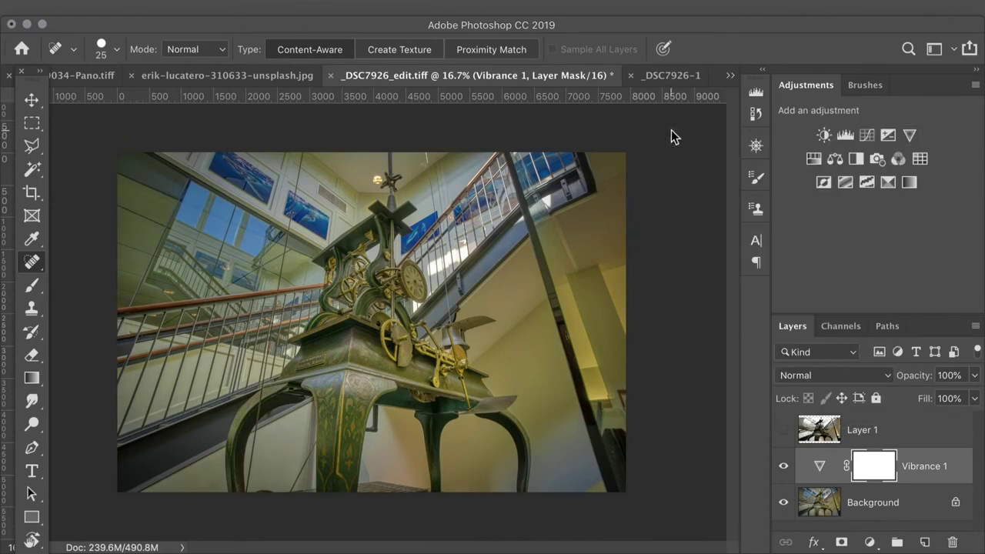
pyautogui.click(815, 158)
pyautogui.click(669, 133)
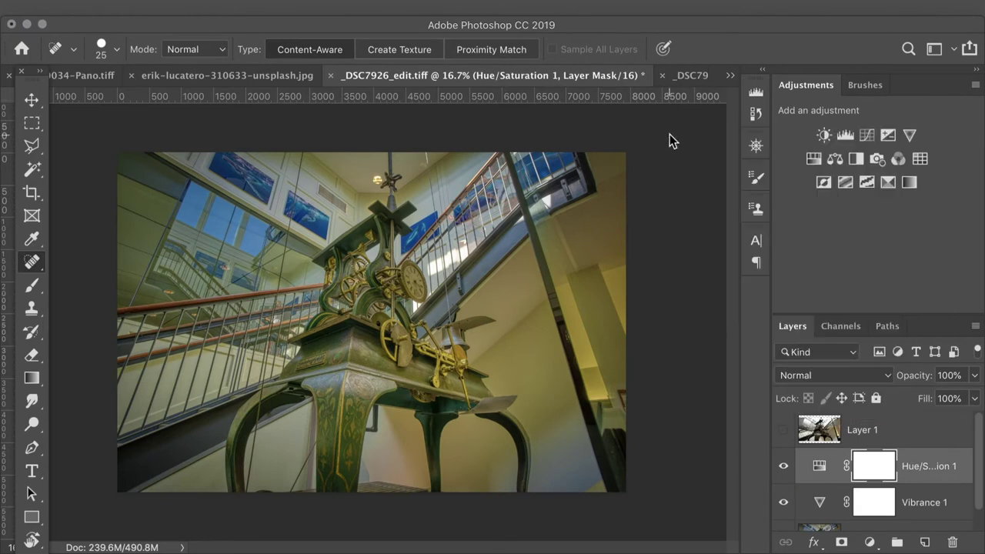
# Step: Add a Black & White layer with Yellows 144, Greens -106 and Cyans 60
pyautogui.click(854, 160)
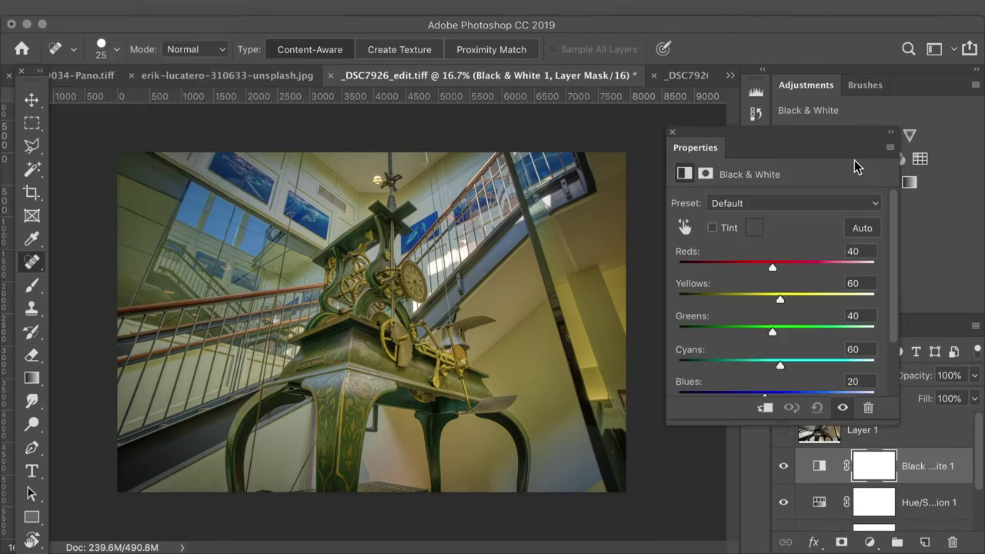
pyautogui.click(683, 227)
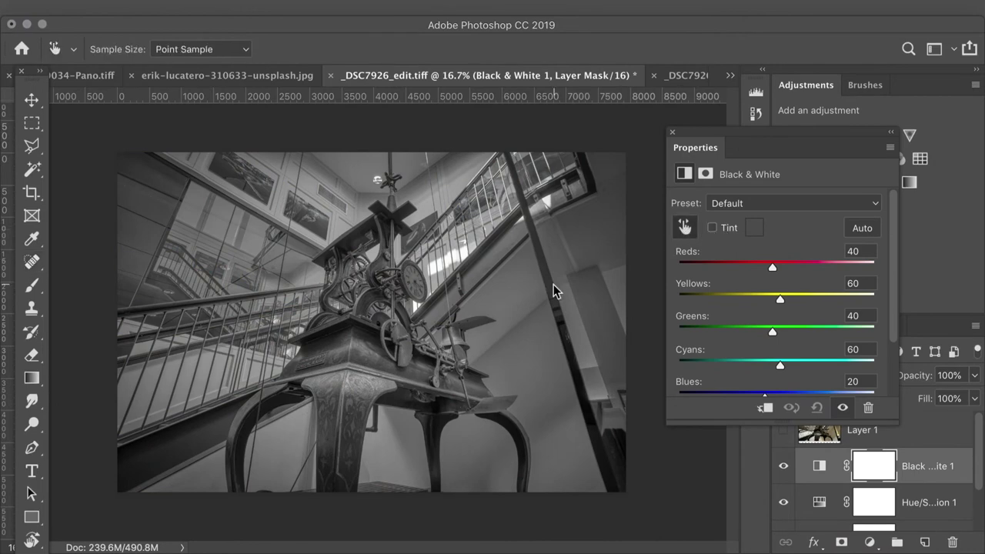
pyautogui.moveTo(534, 287); pyautogui.dragTo(483, 305)
pyautogui.moveTo(366, 352); pyautogui.dragTo(419, 368)
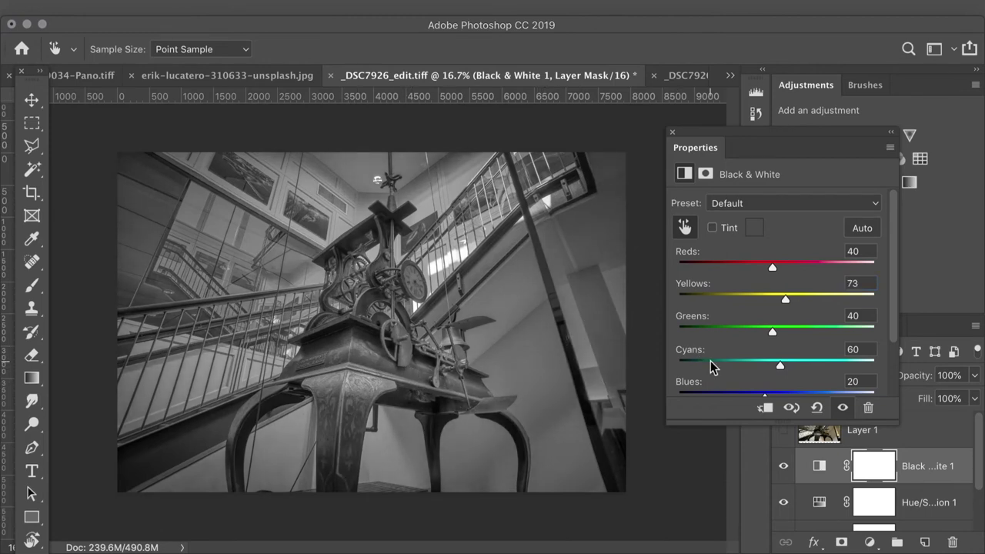
pyautogui.moveTo(774, 334); pyautogui.dragTo(714, 342)
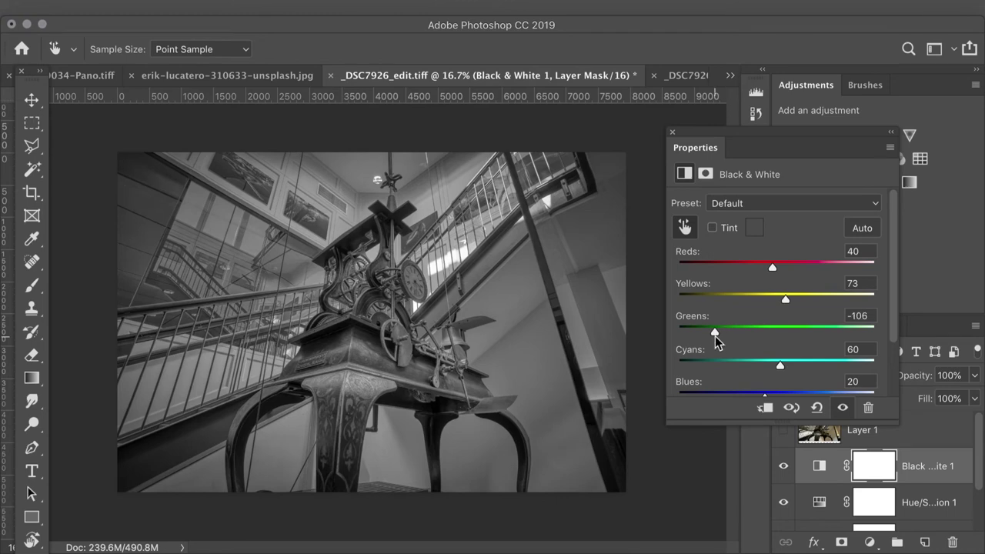
pyautogui.moveTo(785, 299); pyautogui.dragTo(814, 307)
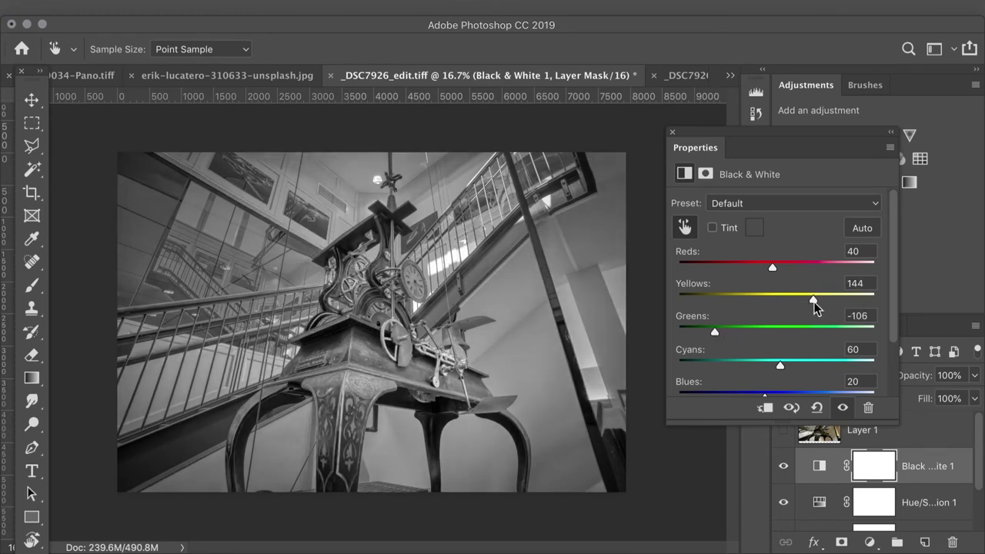
pyautogui.moveTo(814, 136); pyautogui.dragTo(720, 102)
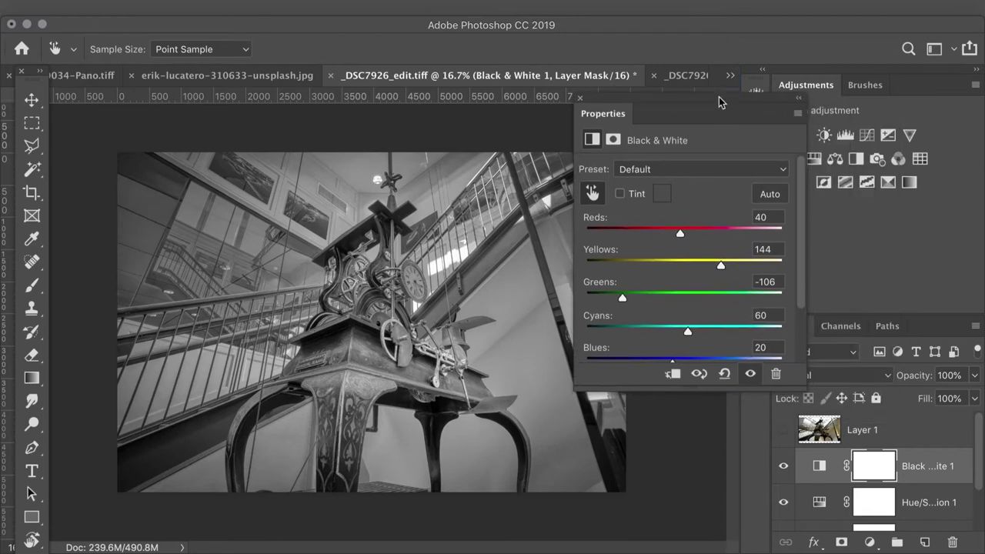
pyautogui.click(582, 98)
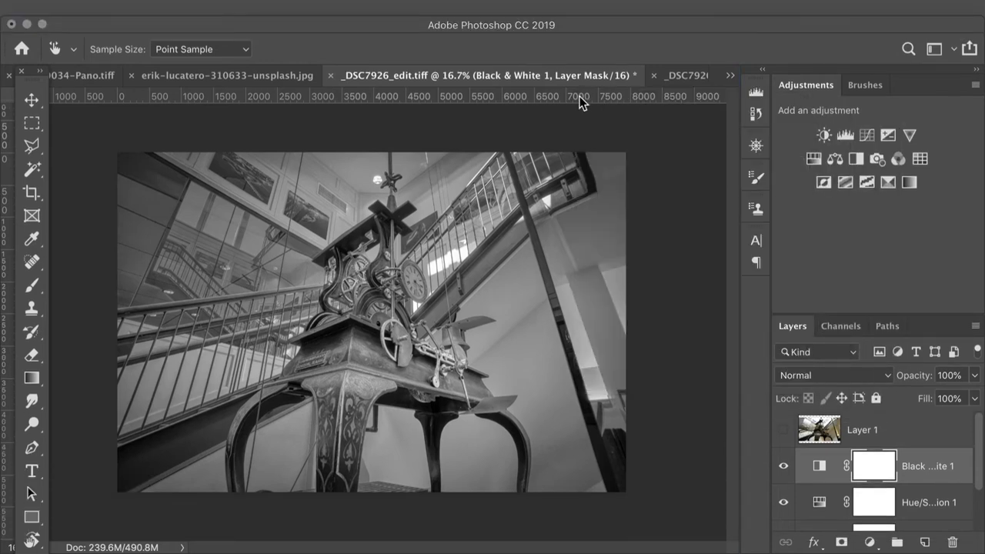
# Step: Add a Color Lookup layer and settle on the Kodak 5218 Kodak 2383 3DLUT after trying others
pyautogui.click(920, 159)
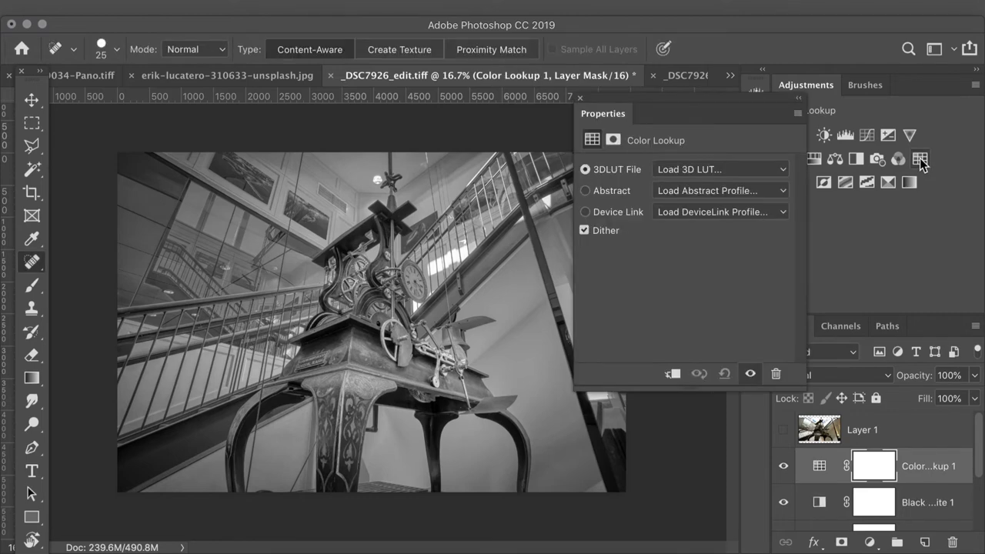
pyautogui.click(781, 169)
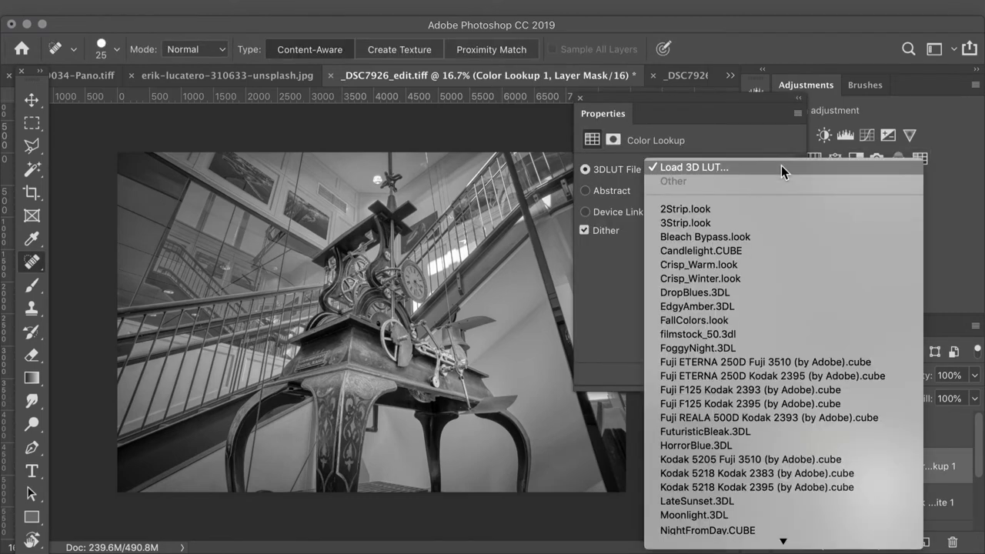
pyautogui.scroll(-2, 773, 216)
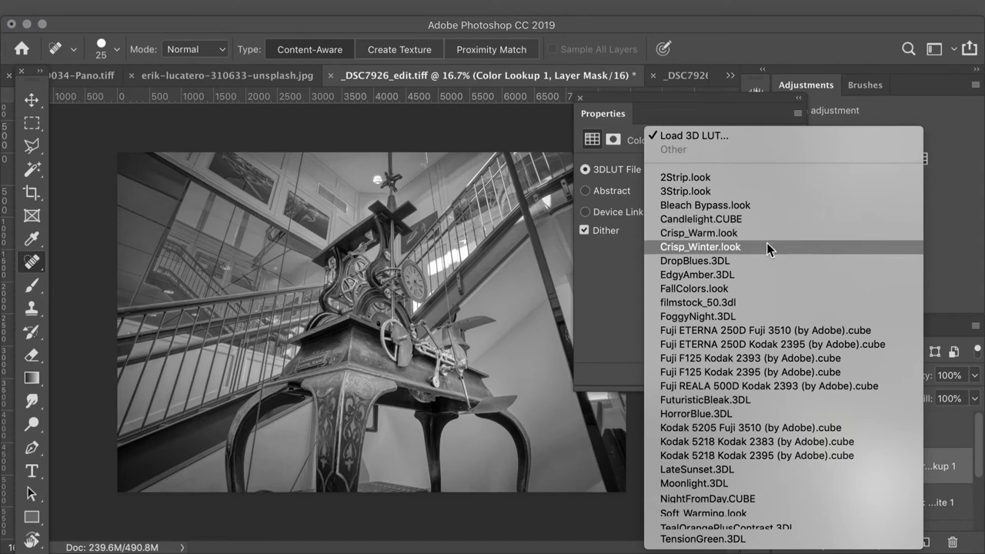
pyautogui.click(746, 427)
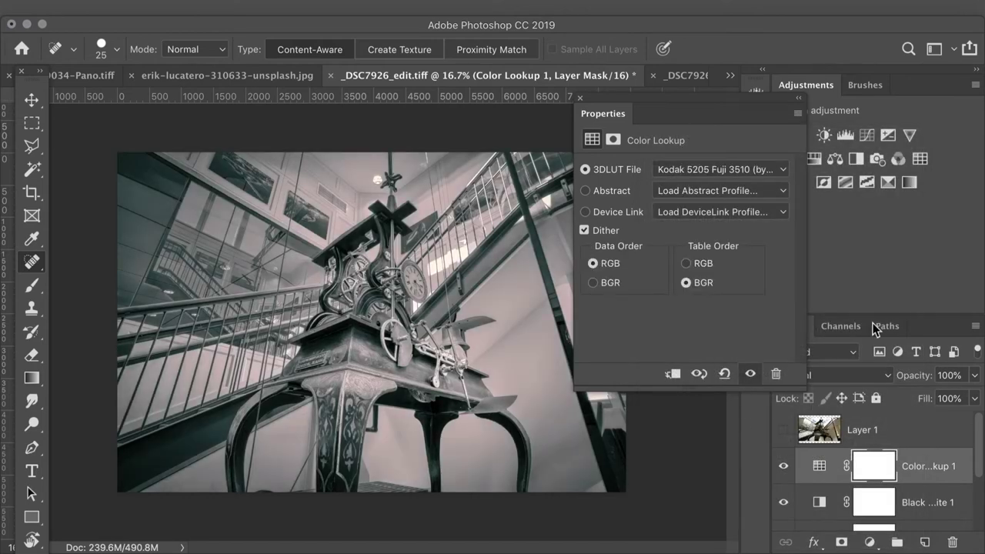
pyautogui.click(778, 169)
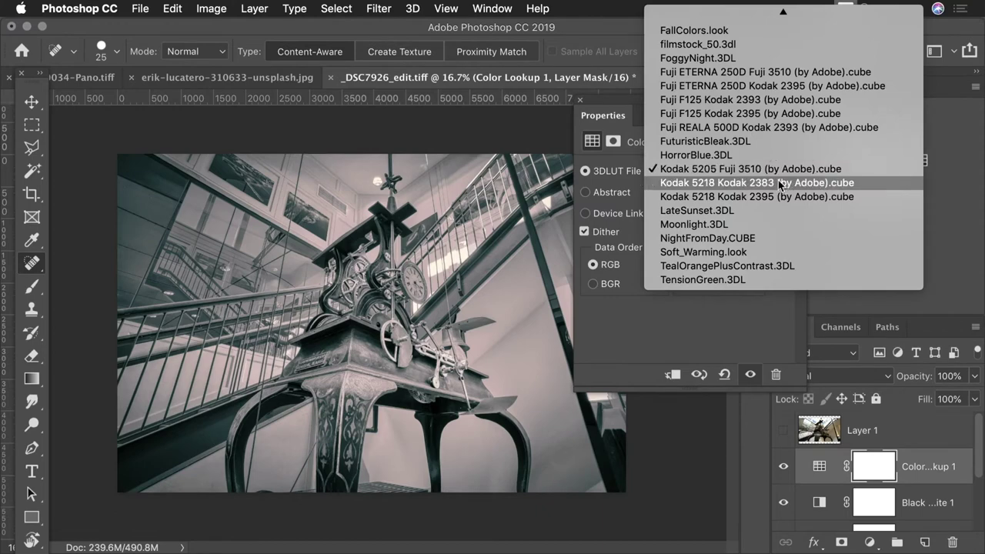
pyautogui.click(779, 184)
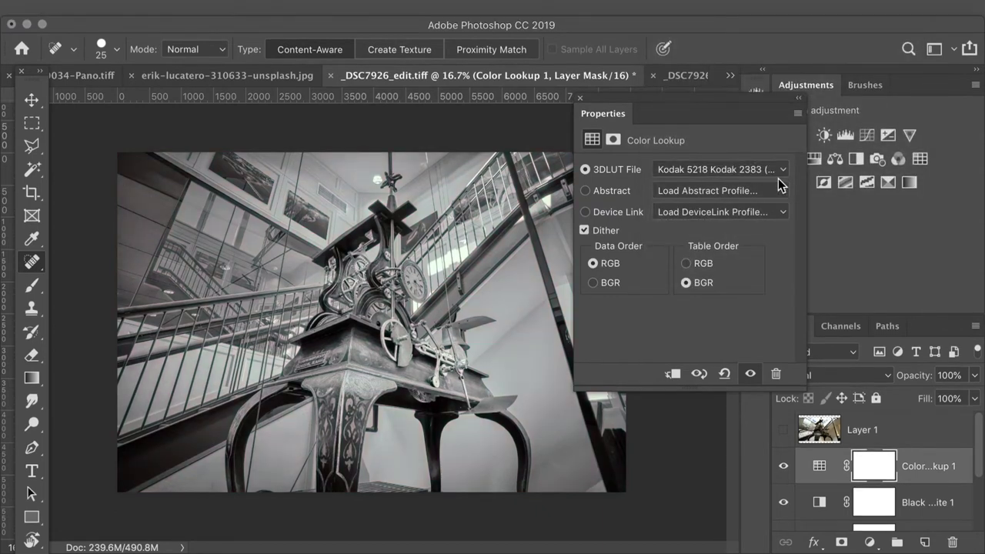
pyautogui.click(785, 171)
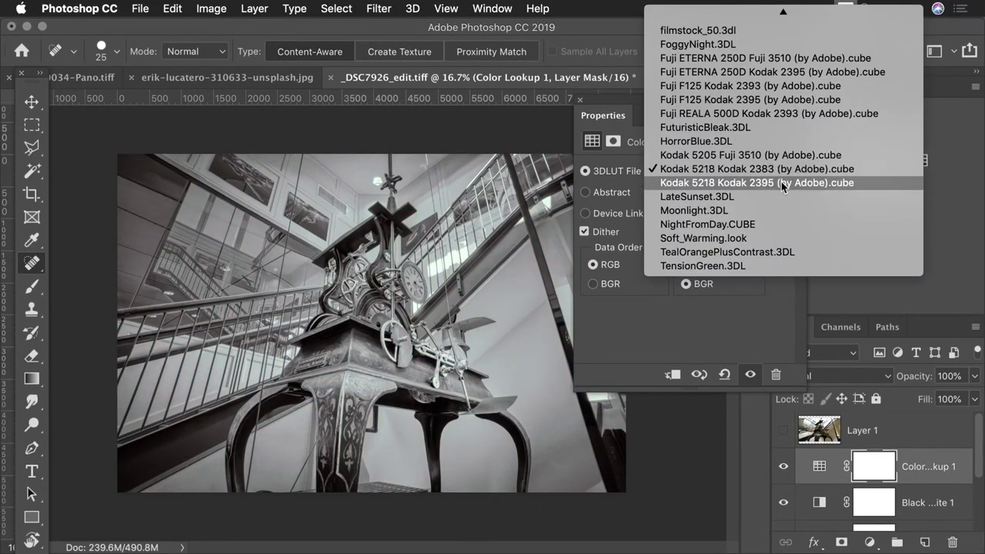
pyautogui.click(781, 183)
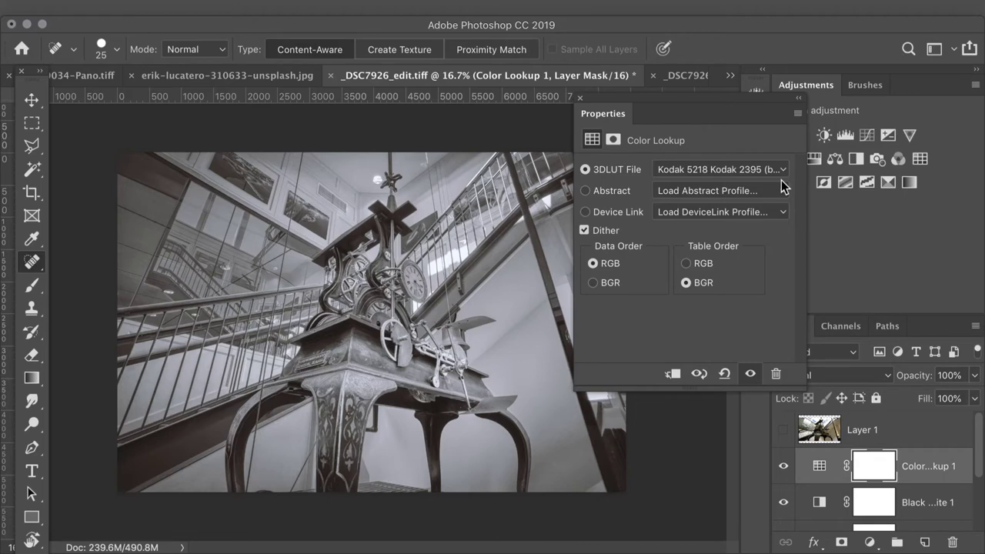
pyautogui.click(783, 172)
pyautogui.click(780, 154)
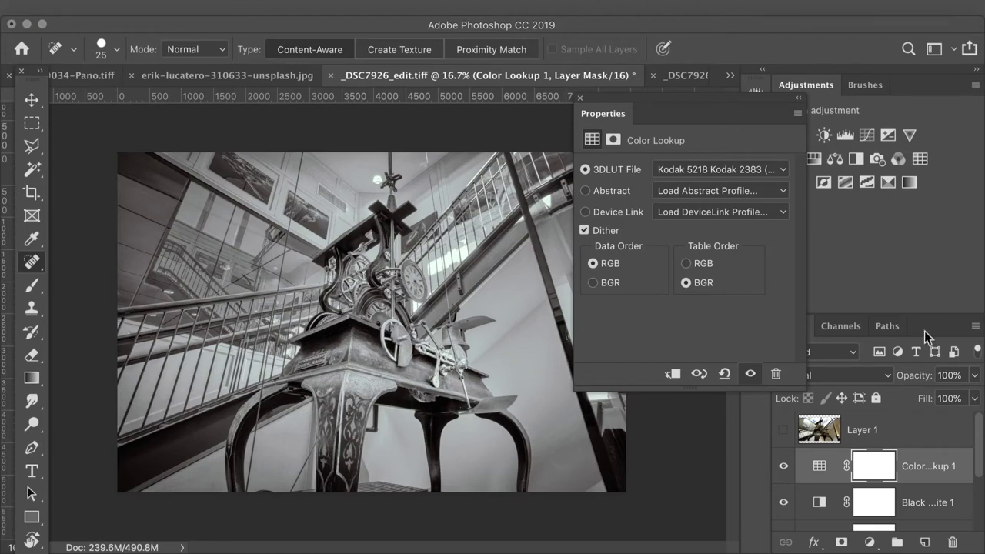
# Step: Compare against the original photo, close the Color Lookup panel, and switch to Adobe Bridge
pyautogui.click(783, 429)
pyautogui.moveTo(602, 102); pyautogui.dragTo(615, 95)
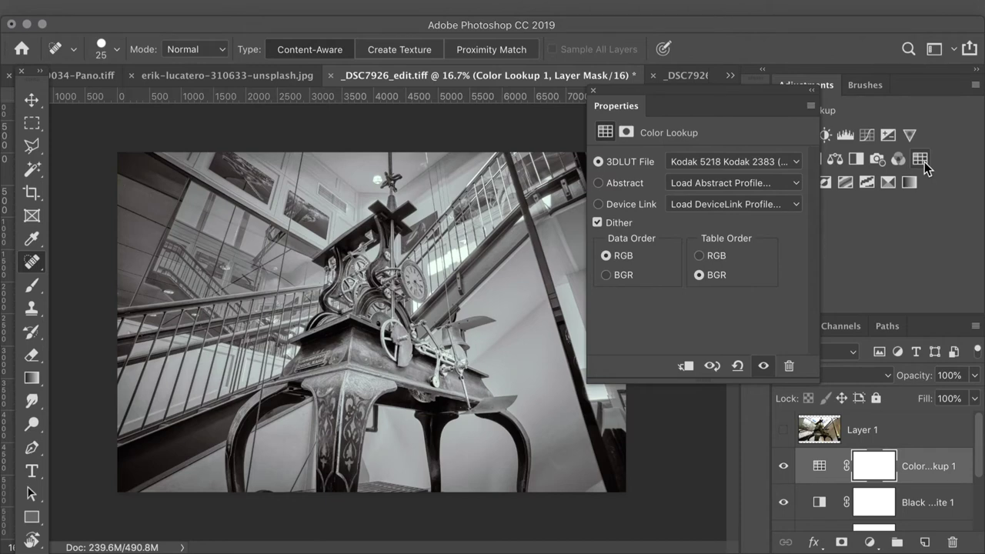
pyautogui.click(594, 91)
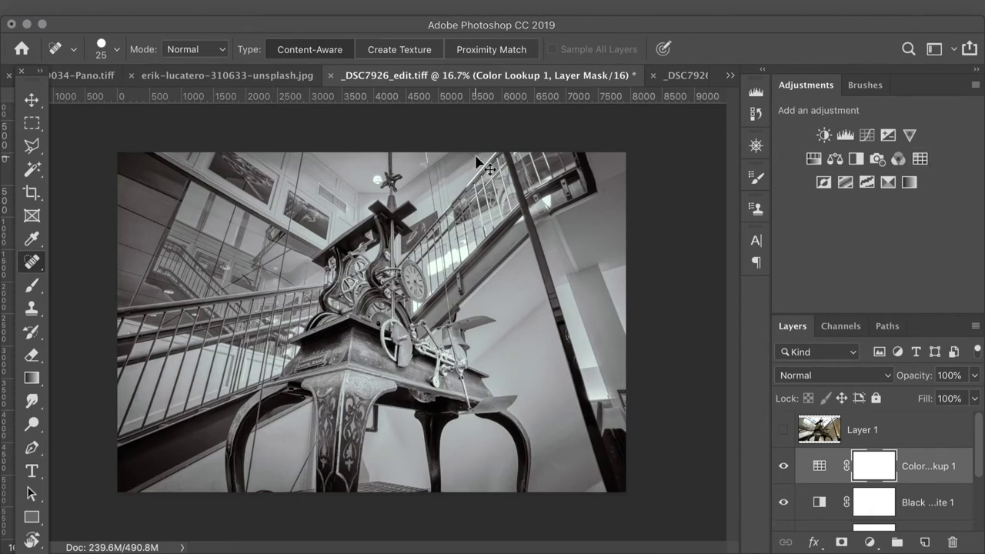
pyautogui.press('super+Tab')
pyautogui.press('super+Tab')
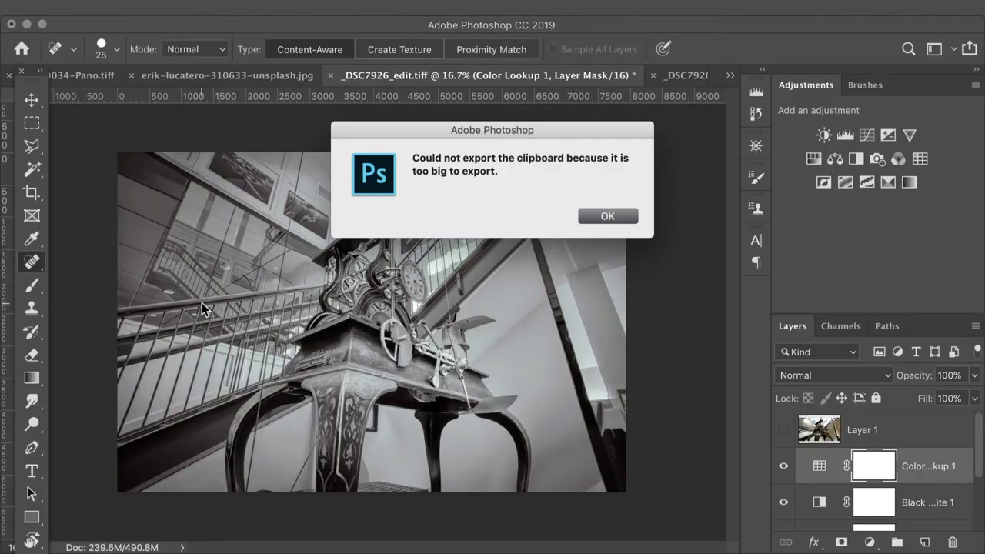
pyautogui.press('Return')
pyautogui.press('super+Tab')
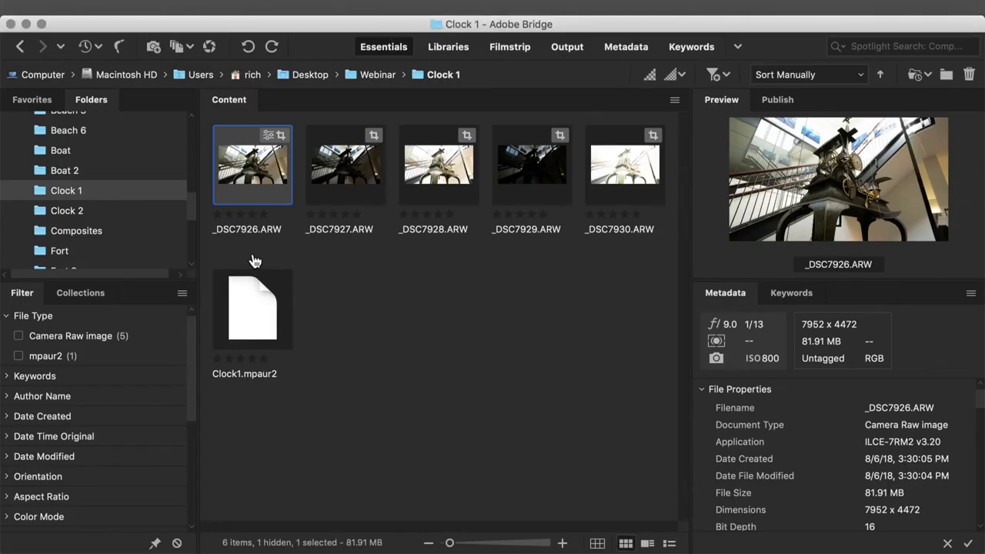
# Step: Navigate to the Webinar _Single folder and preview _DSC8888.ARW full screen
pyautogui.press('super+Up')
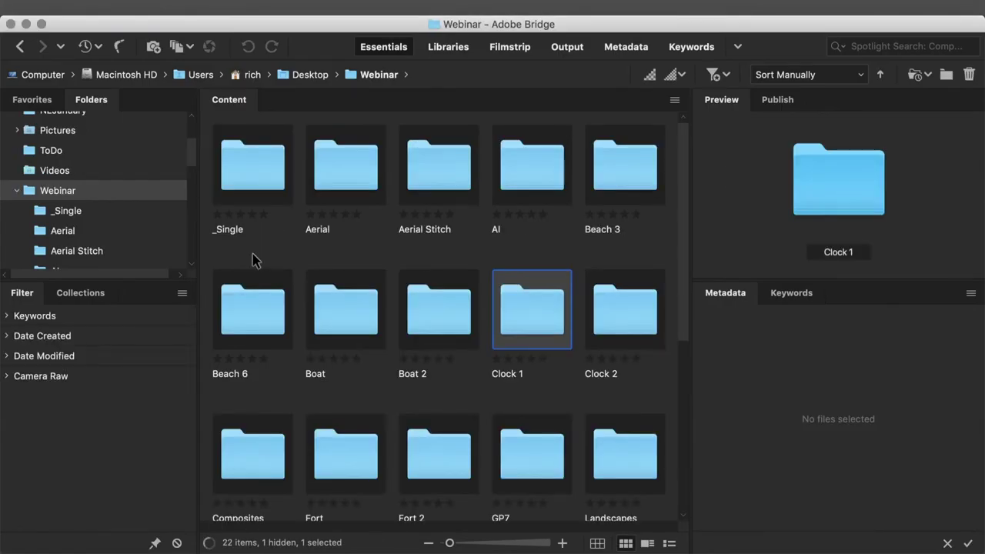
pyautogui.press('super+Up')
pyautogui.press('super+Down')
pyautogui.press('Right')
pyautogui.press('Right')
pyautogui.press('Right')
pyautogui.press('Right')
pyautogui.press('Left')
pyautogui.press('Left')
pyautogui.press('Left')
pyautogui.press('super+Down')
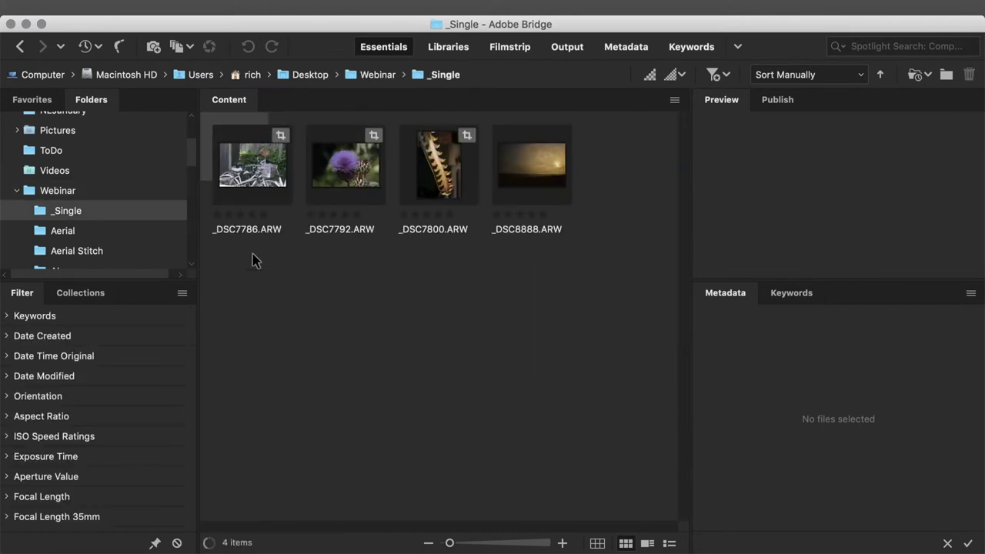
pyautogui.press('Right')
pyautogui.press('Right')
pyautogui.press('Right')
pyautogui.press('Right')
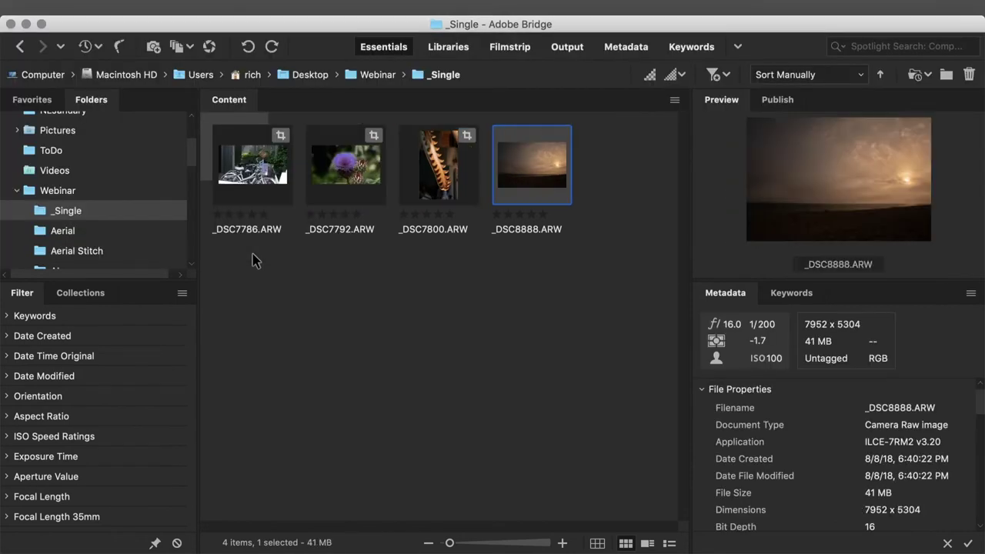
pyautogui.press('space')
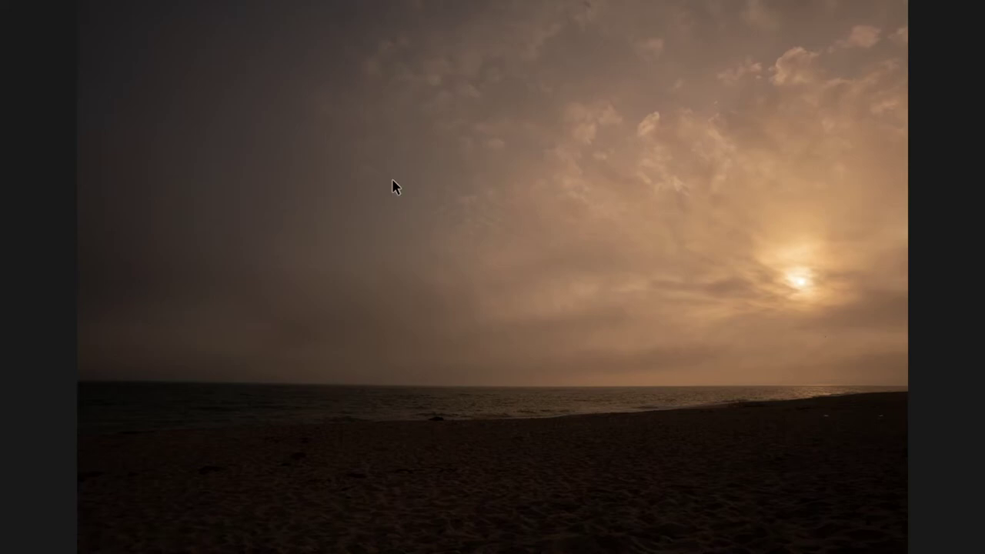
pyautogui.press('space')
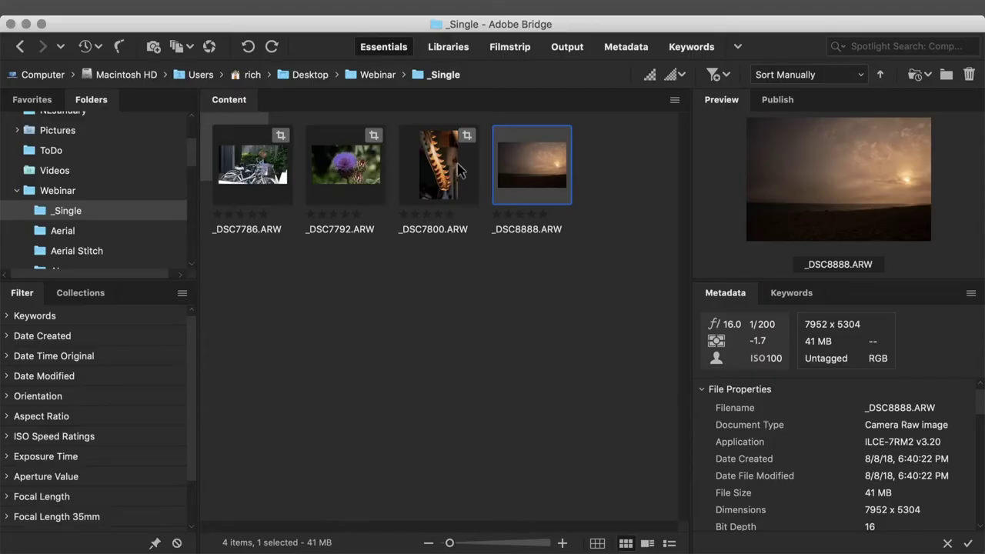
pyautogui.rightClick(548, 166)
pyautogui.click(566, 156)
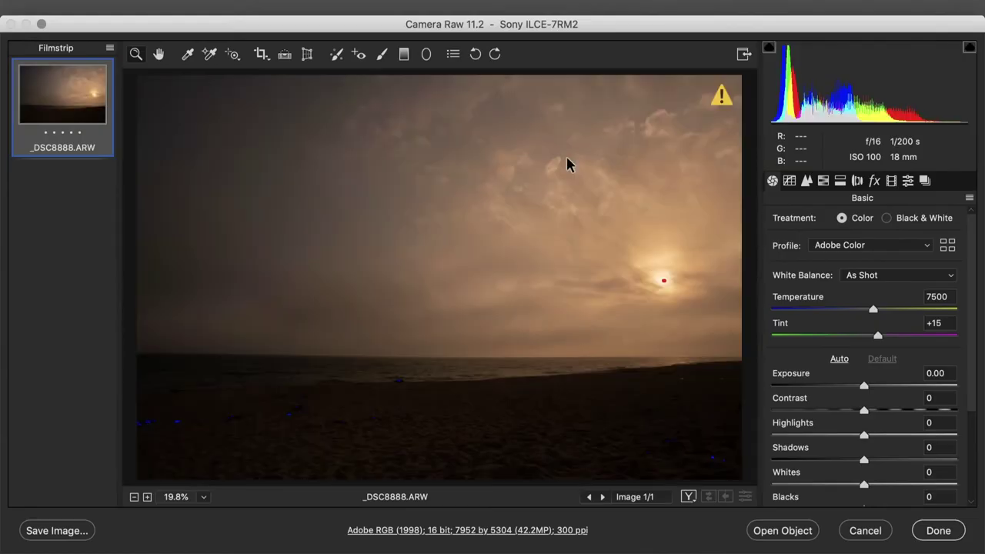
pyautogui.moveTo(923, 459); pyautogui.dragTo(958, 471)
pyautogui.moveTo(975, 473); pyautogui.dragTo(975, 472)
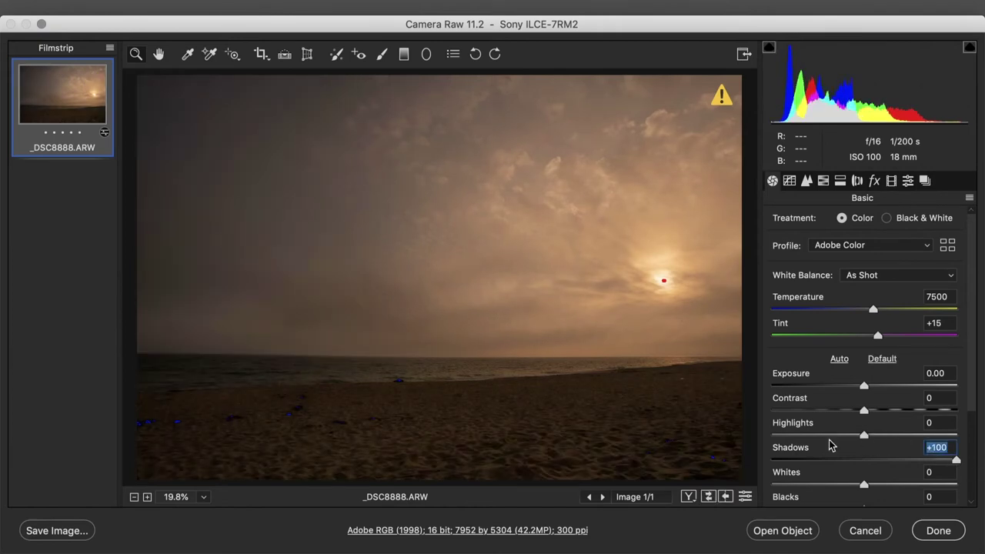
pyautogui.moveTo(863, 435); pyautogui.dragTo(765, 435)
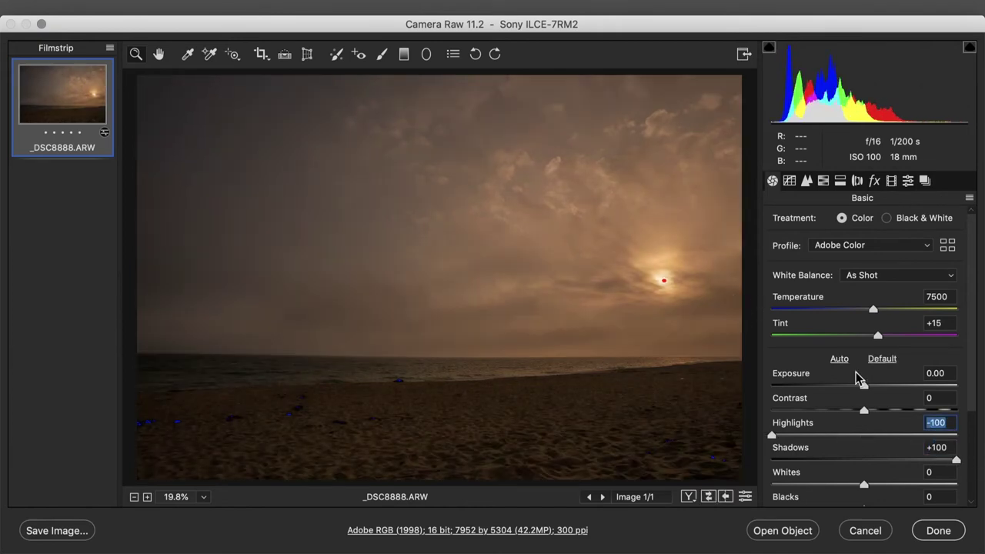
pyautogui.click(880, 384)
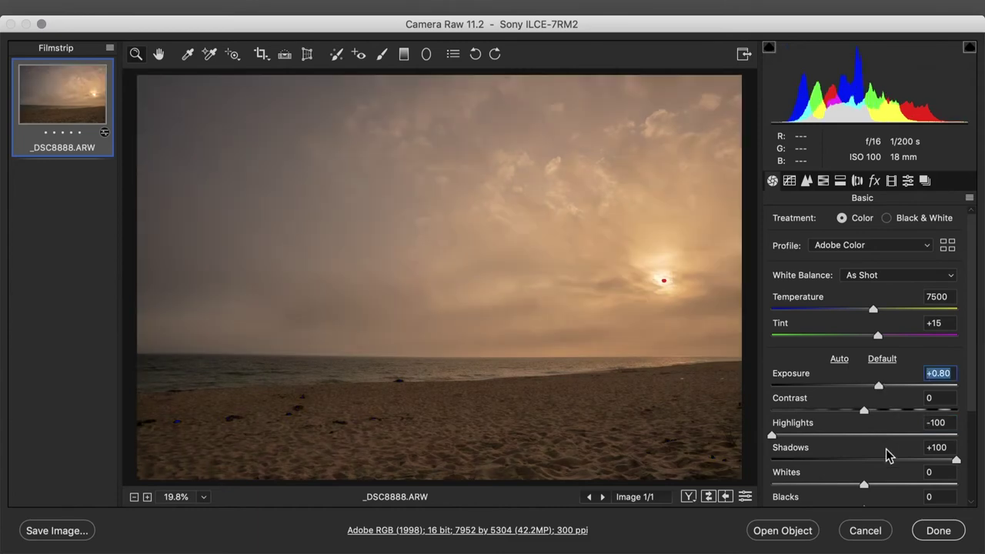
pyautogui.click(897, 410)
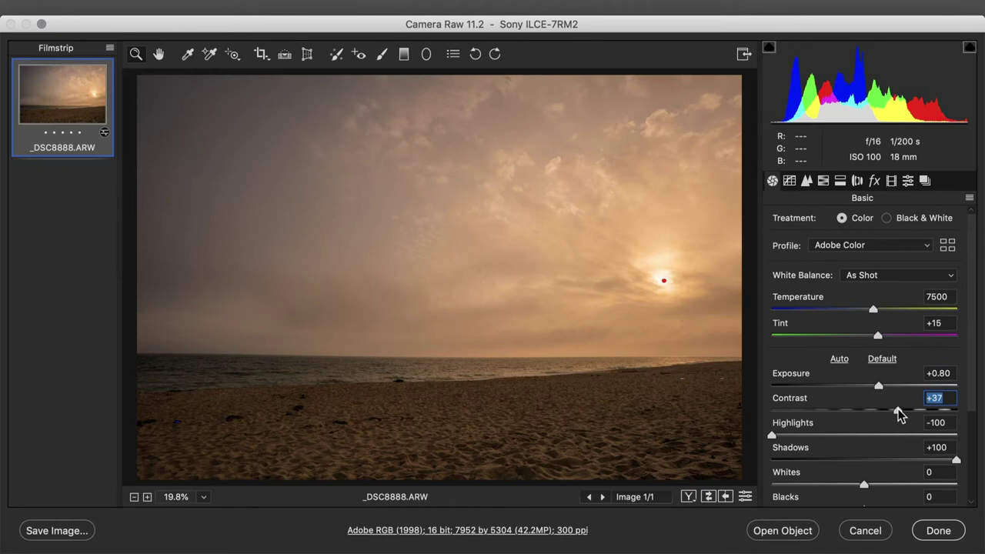
pyautogui.click(870, 531)
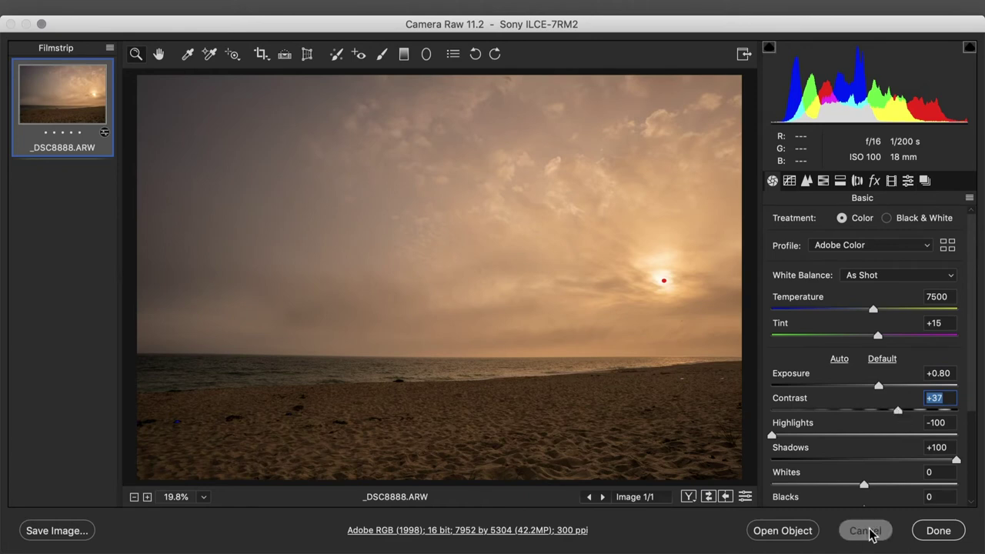
# Step: Open _DSC8888.ARW from Bridge in Aurora HDR 2019 1.0.0 via Open With
pyautogui.press('super+Tab')
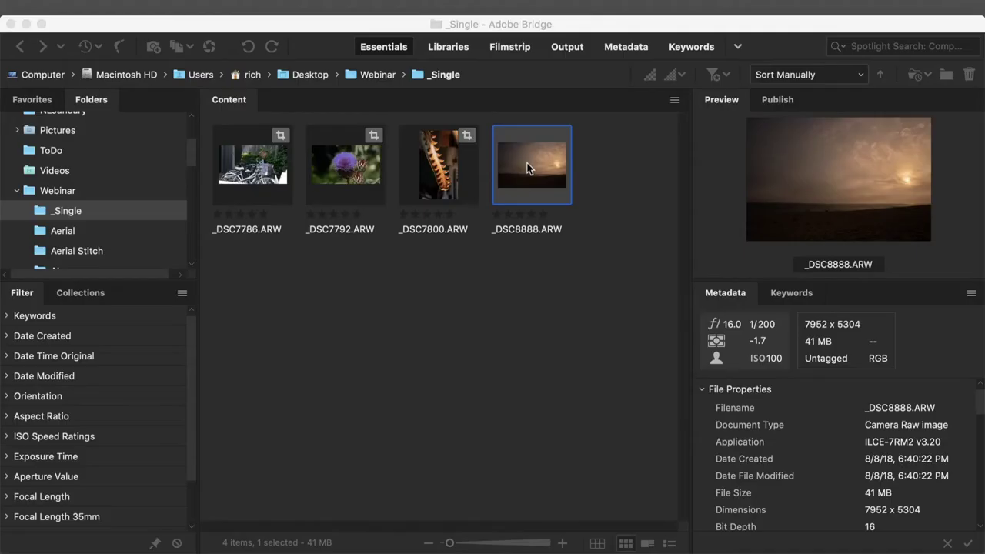
pyautogui.rightClick(526, 167)
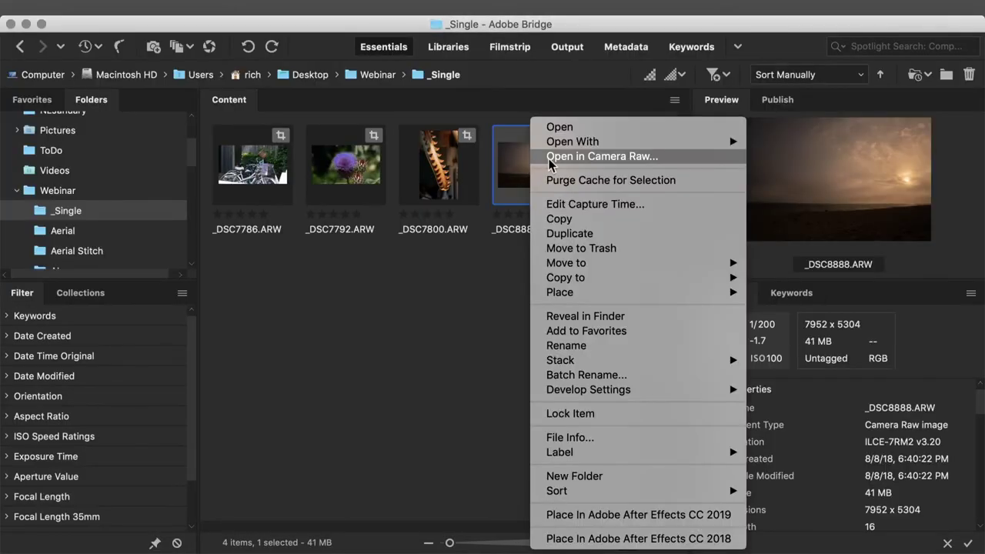
pyautogui.moveTo(558, 147)
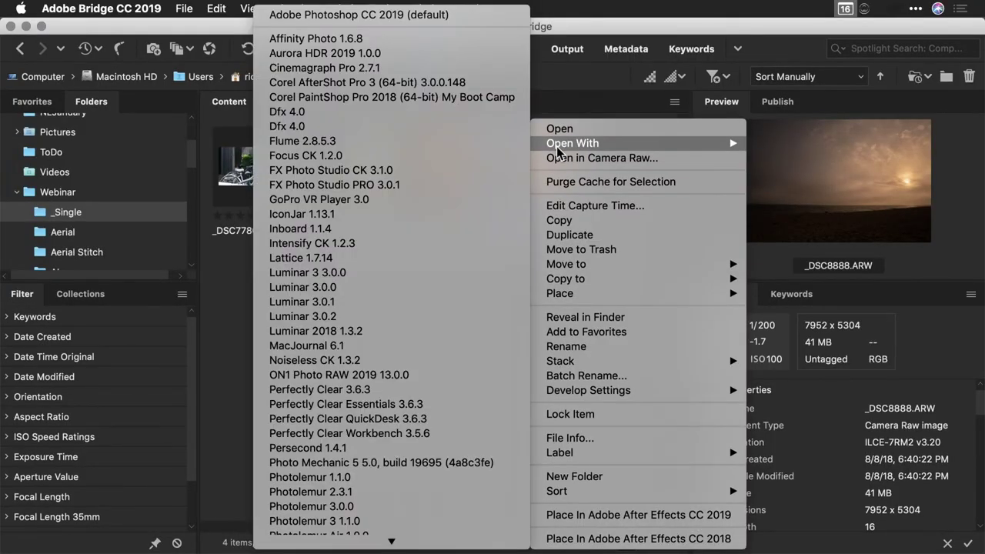
pyautogui.click(436, 61)
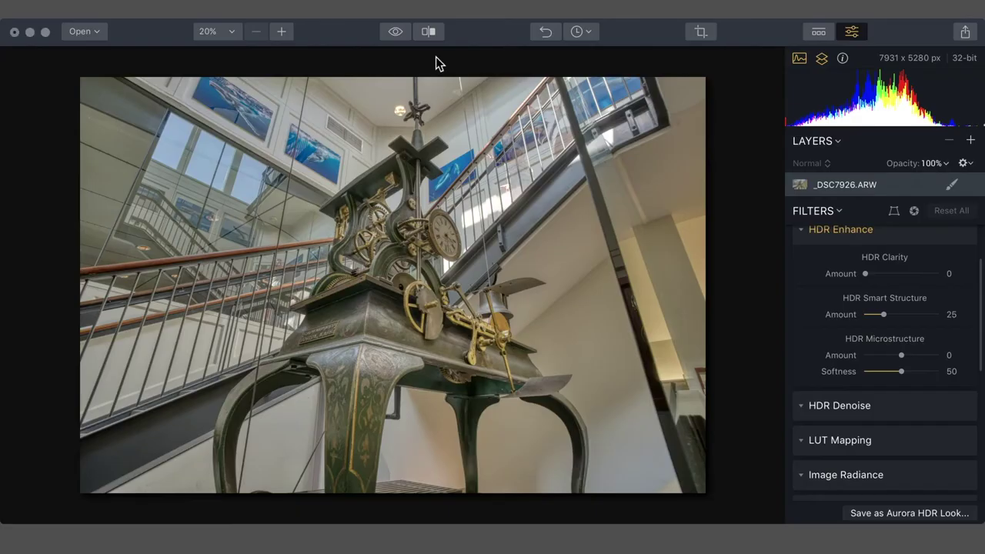
# Step: Discard the clock edit without saving and create a single-image HDR of the beach photo
pyautogui.click(456, 154)
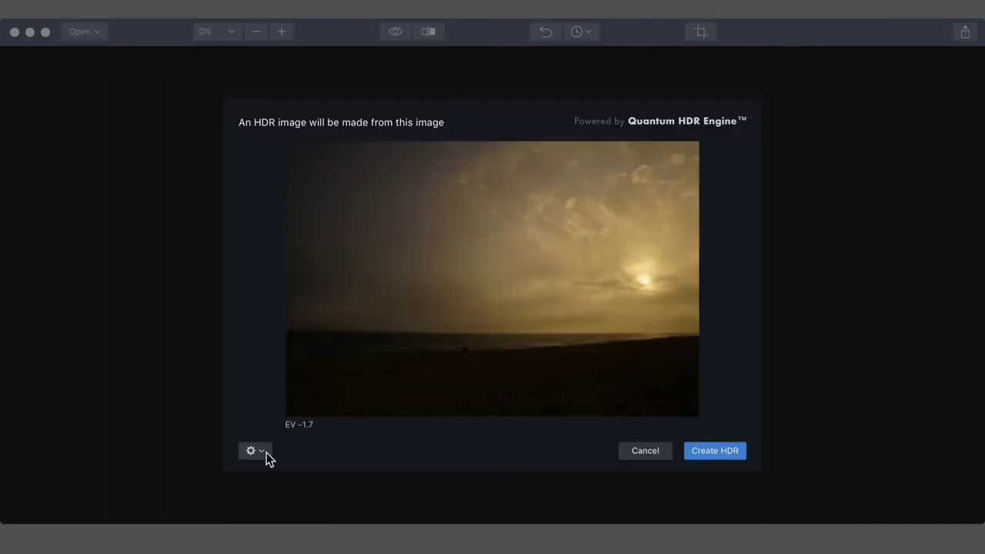
pyautogui.click(262, 452)
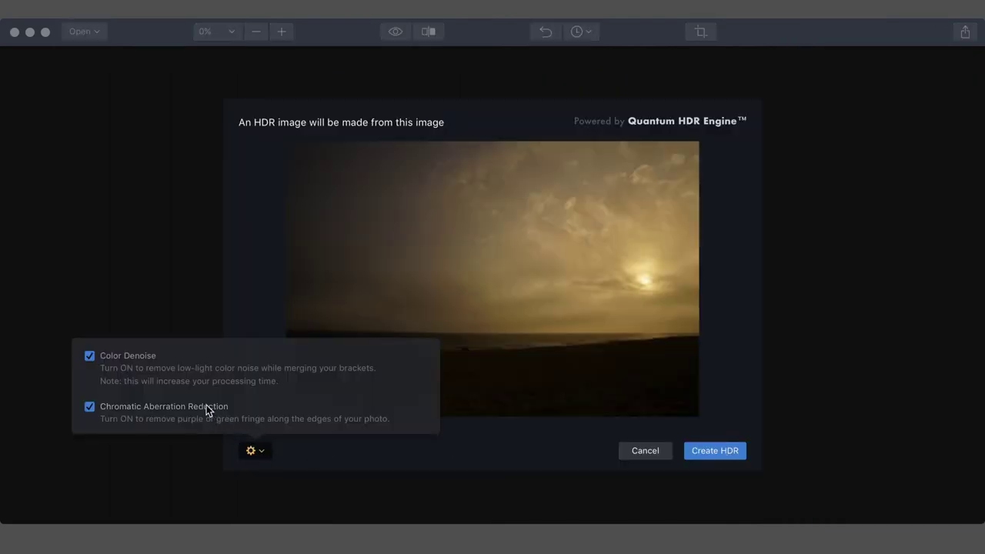
pyautogui.click(719, 452)
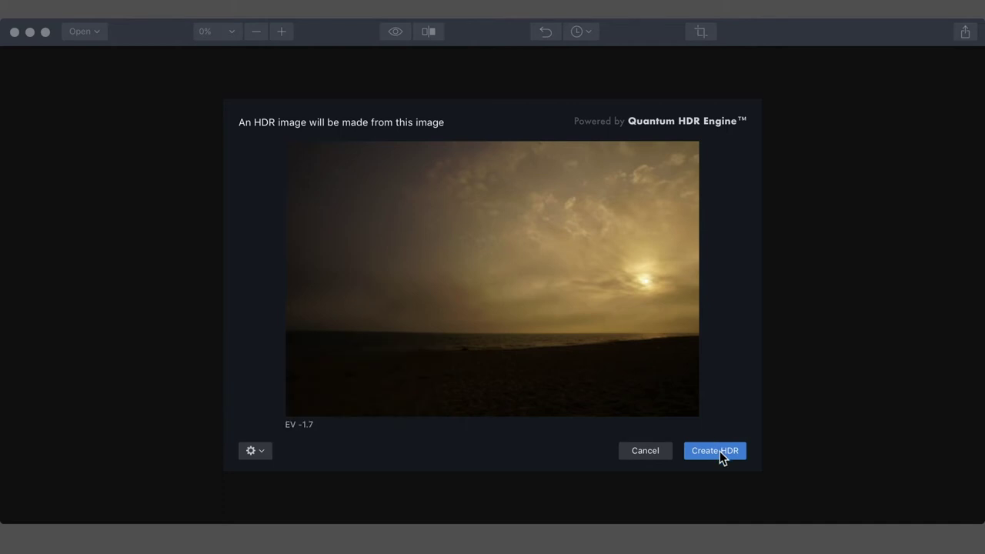
pyautogui.click(719, 450)
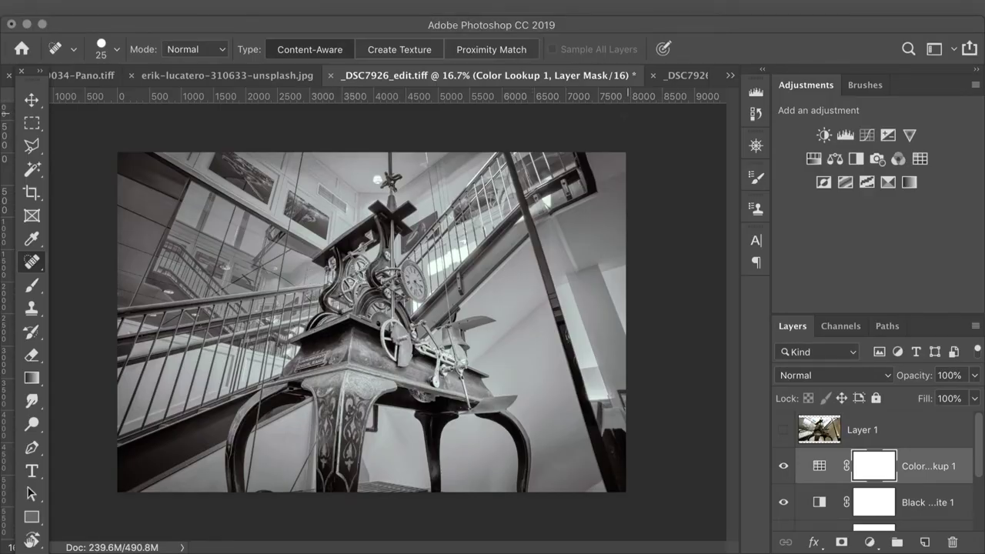
# Step: Switch to the portrait document and run Skylum Software's Photolemur 3 filter on it
pyautogui.click(242, 75)
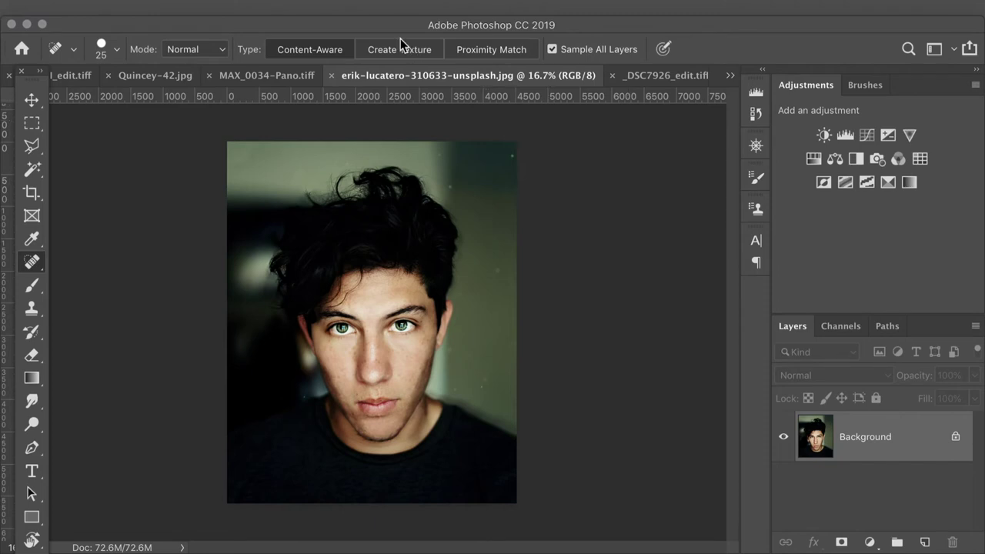
pyautogui.click(366, 7)
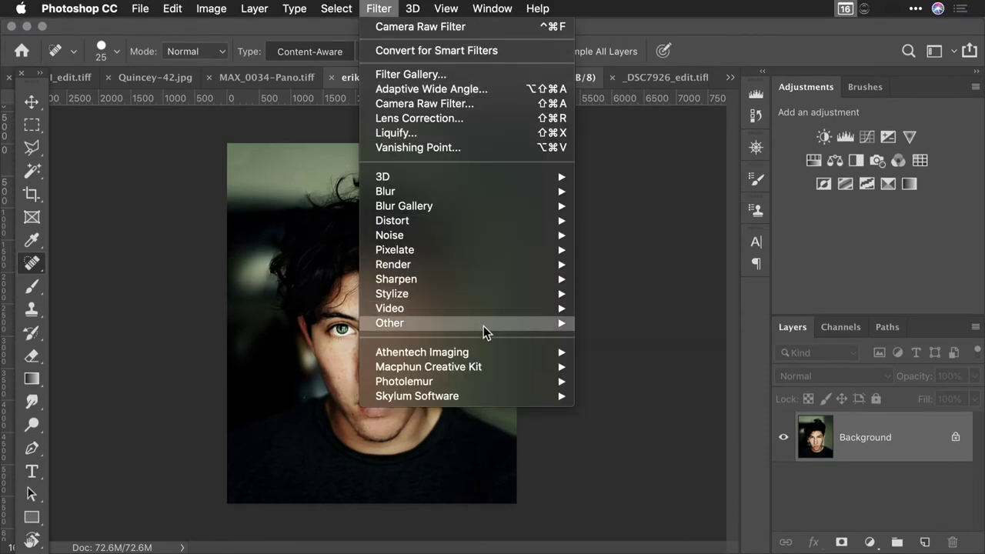
pyautogui.moveTo(486, 388)
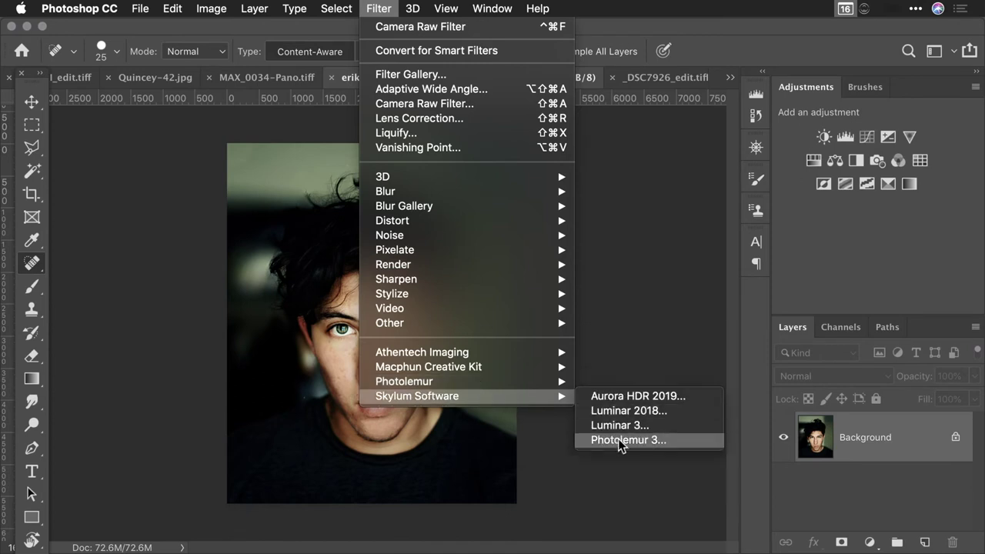
pyautogui.click(620, 440)
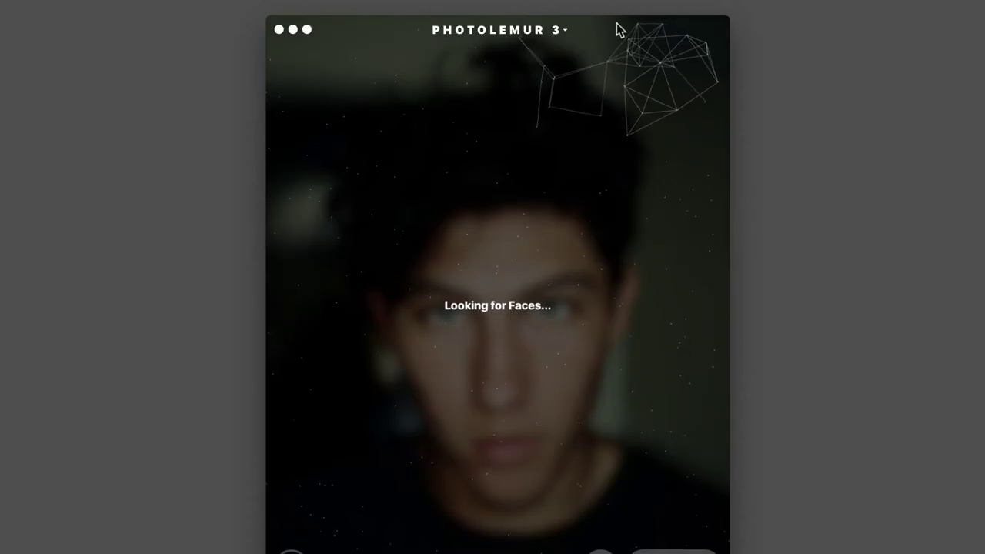
# Step: Lower Photolemur 3's enhancement strength on the portrait and apply it back to Photoshop
pyautogui.moveTo(618, 29); pyautogui.dragTo(547, 23)
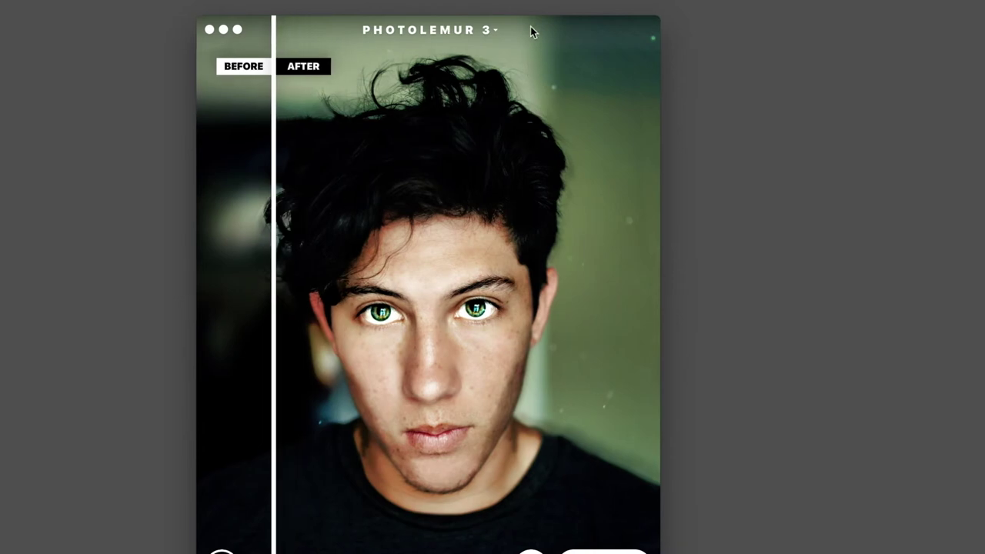
pyautogui.moveTo(530, 26); pyautogui.dragTo(479, 8)
pyautogui.click(186, 29)
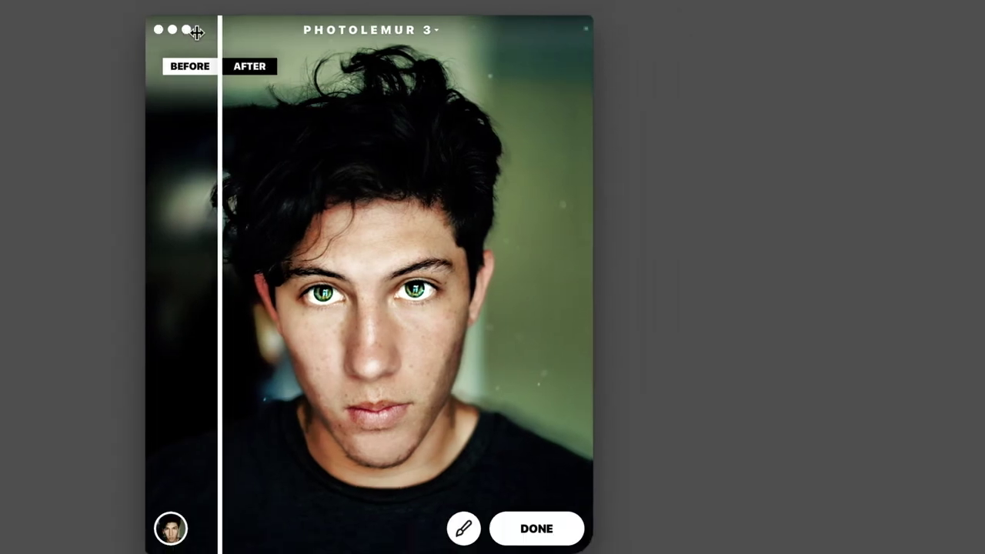
pyautogui.click(464, 528)
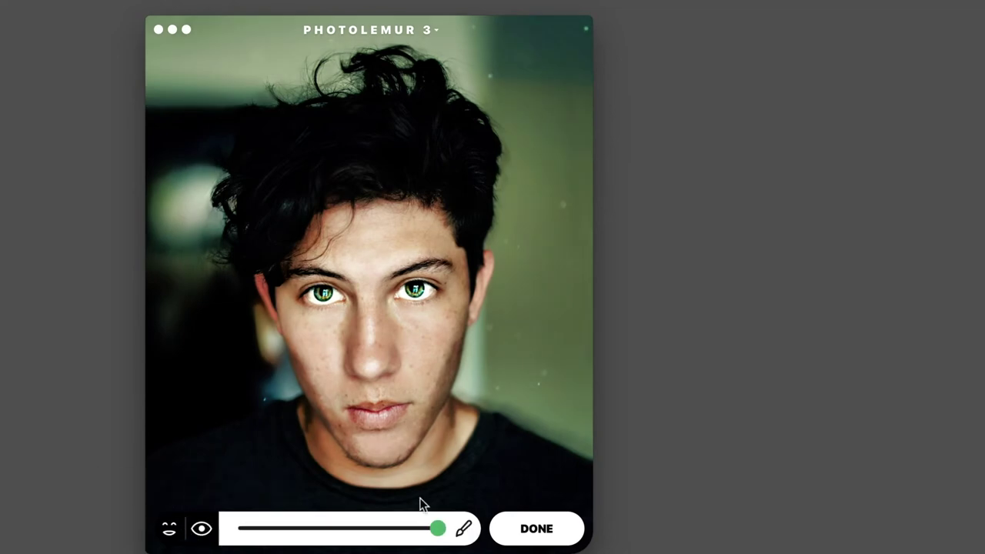
pyautogui.moveTo(436, 529); pyautogui.dragTo(376, 547)
pyautogui.click(527, 530)
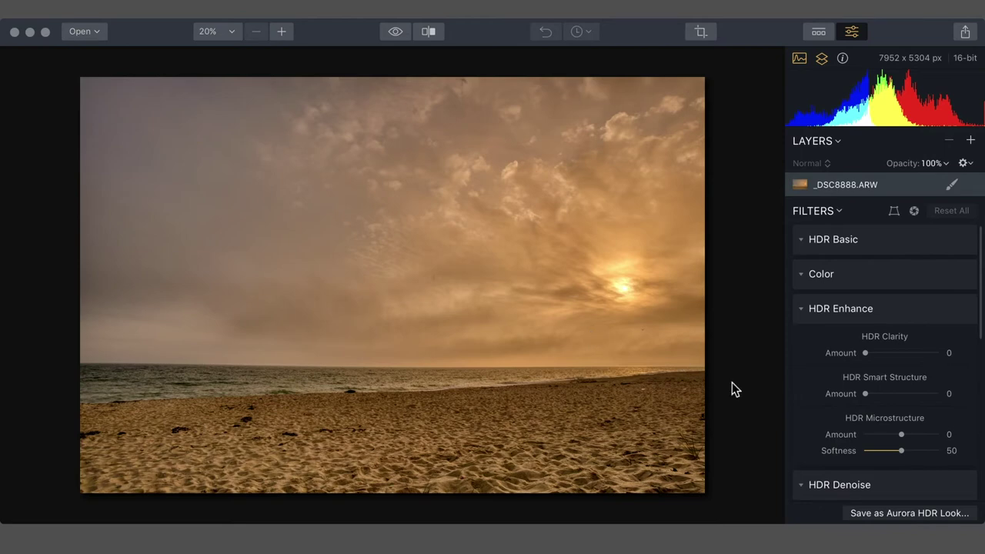
# Step: Set HDR Basic Smart Tone to about -2 on the beach photo
pyautogui.click(800, 240)
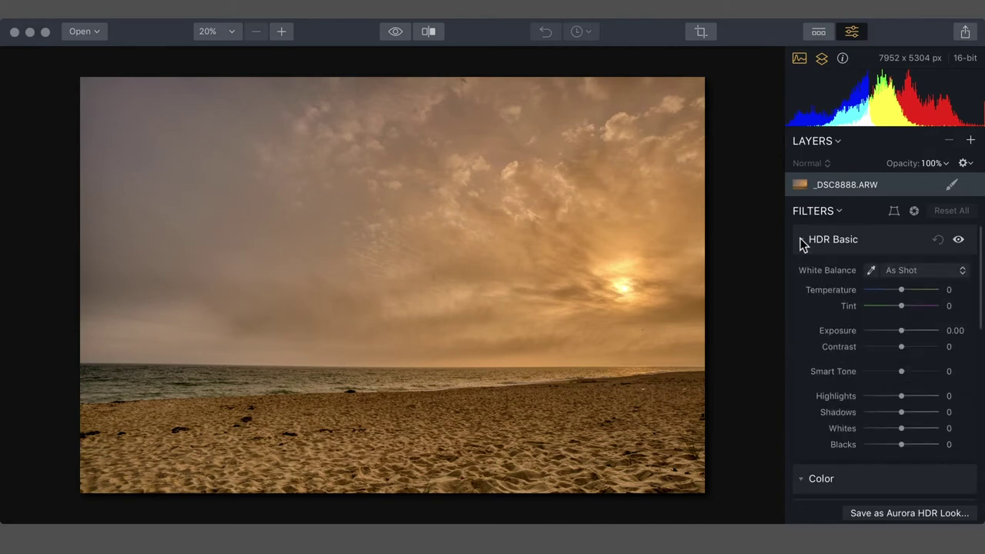
pyautogui.click(918, 374)
pyautogui.moveTo(917, 373); pyautogui.dragTo(882, 398)
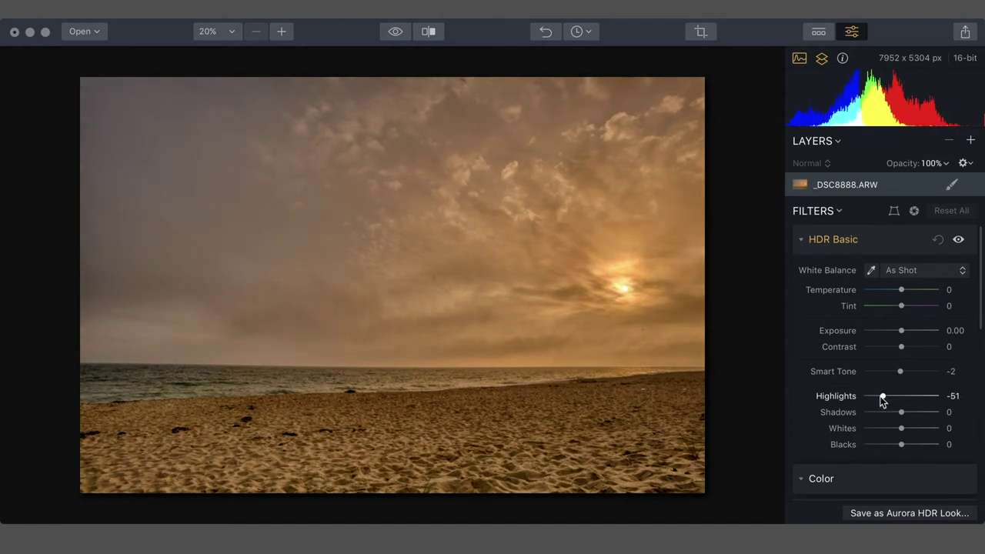
# Step: Raise Color Contrast in the Color filter to about 24–28 and expand Image Radiance
pyautogui.scroll(-5, 881, 400)
pyautogui.click(855, 333)
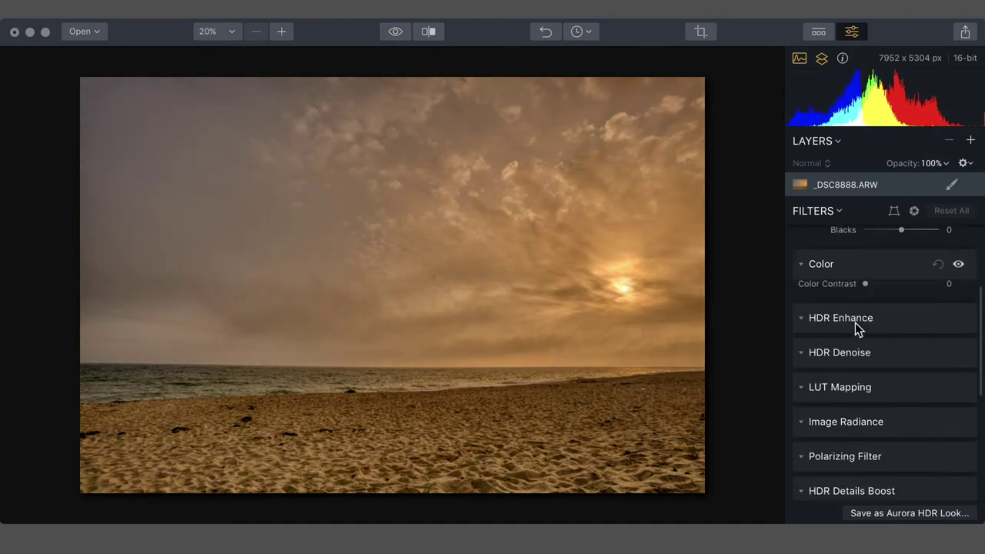
pyautogui.scroll(-3, 855, 322)
pyautogui.scroll(2, 815, 251)
pyautogui.scroll(1, 815, 252)
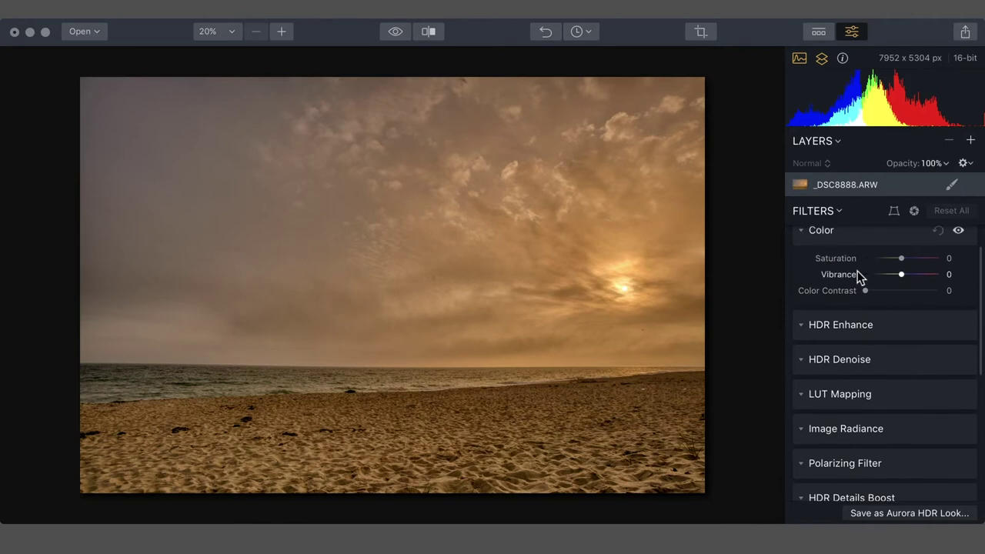
pyautogui.moveTo(897, 293); pyautogui.dragTo(881, 295)
pyautogui.scroll(-3, 882, 295)
pyautogui.scroll(-1, 882, 298)
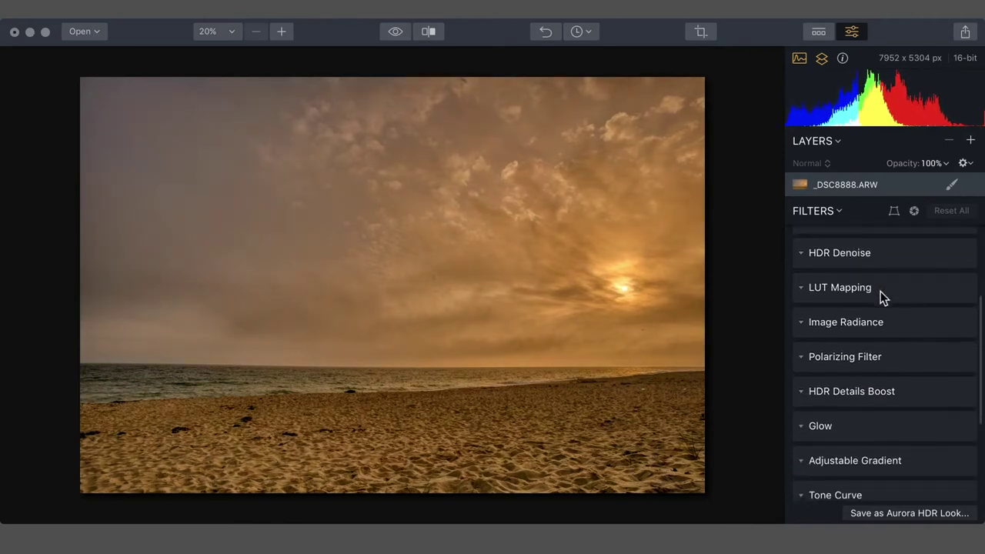
pyautogui.click(801, 323)
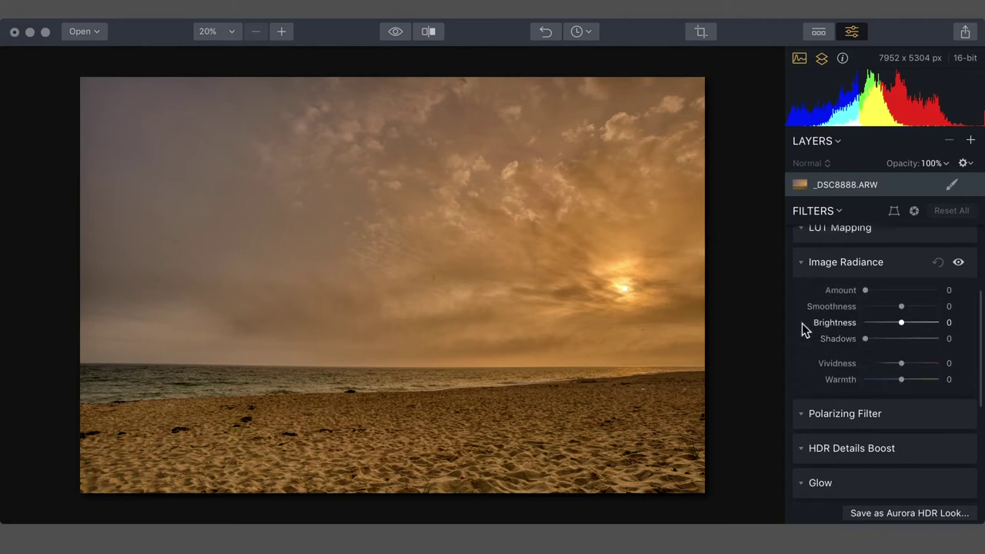
# Step: Set Image Radiance Amount to 10 and raise HDR Details Boost Large details strength
pyautogui.moveTo(885, 294); pyautogui.dragTo(869, 292)
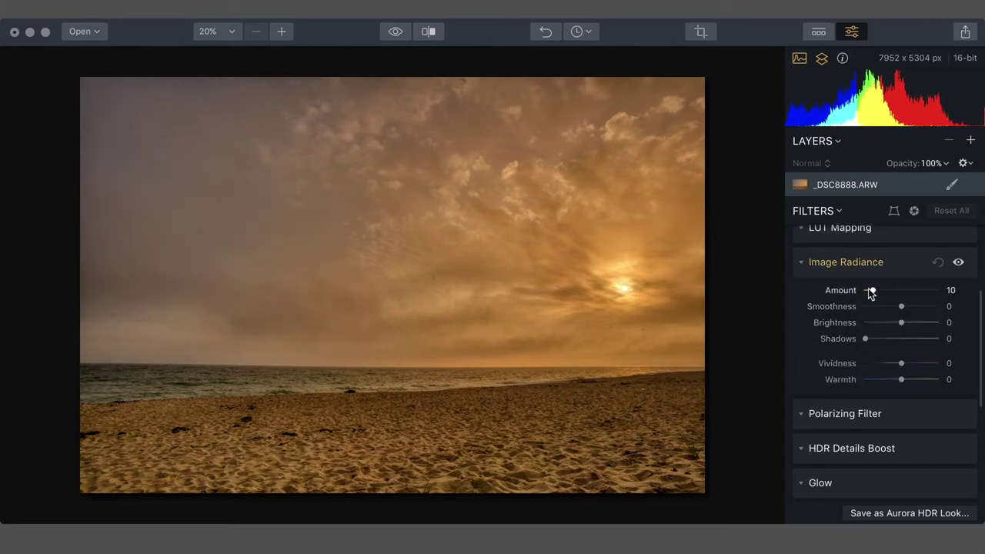
pyautogui.scroll(-4, 869, 292)
pyautogui.click(906, 318)
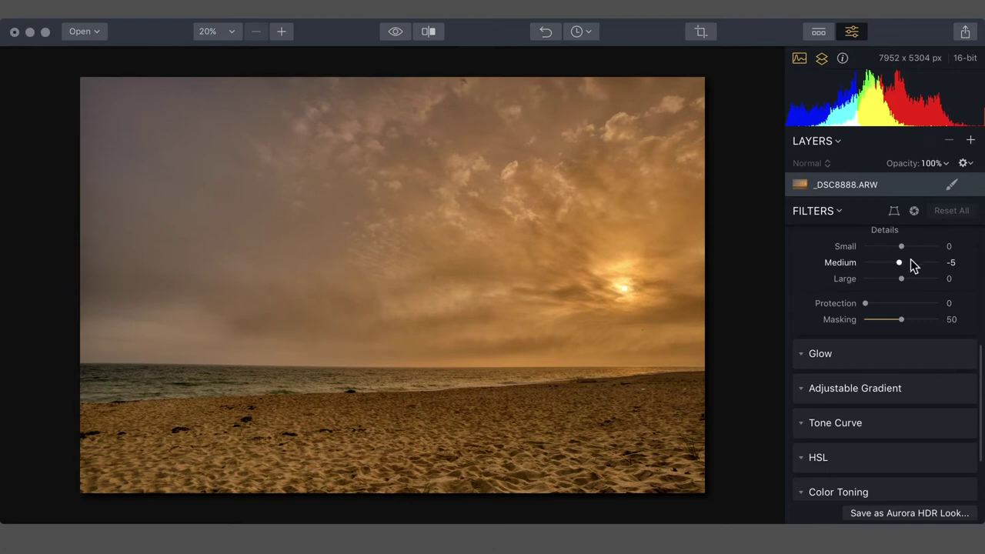
pyautogui.click(914, 280)
pyautogui.moveTo(923, 281); pyautogui.dragTo(901, 286)
# Step: Add an Adjustable Gradient from horizon to beach with top Exposure -20
pyautogui.scroll(-3, 900, 286)
pyautogui.click(874, 343)
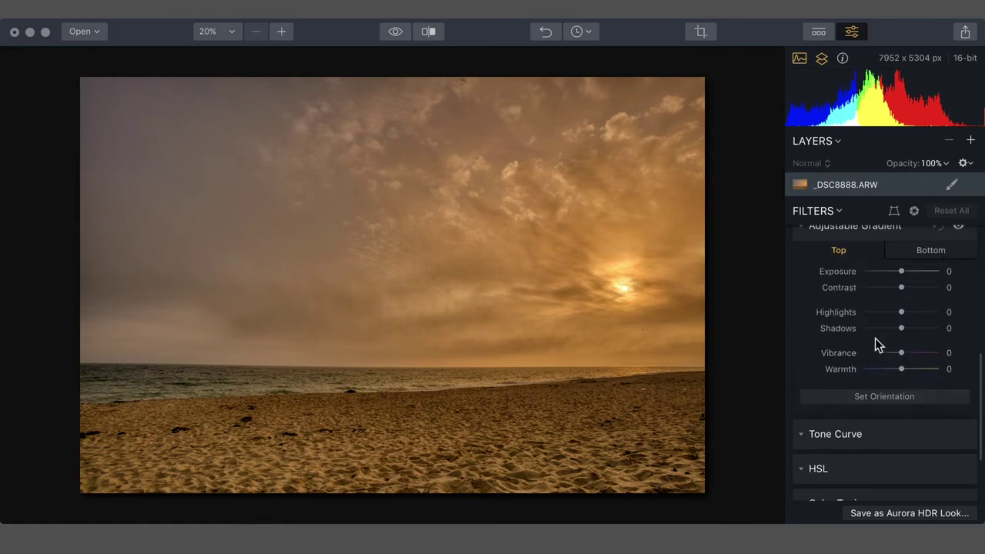
pyautogui.click(863, 399)
pyautogui.moveTo(409, 336); pyautogui.dragTo(397, 489)
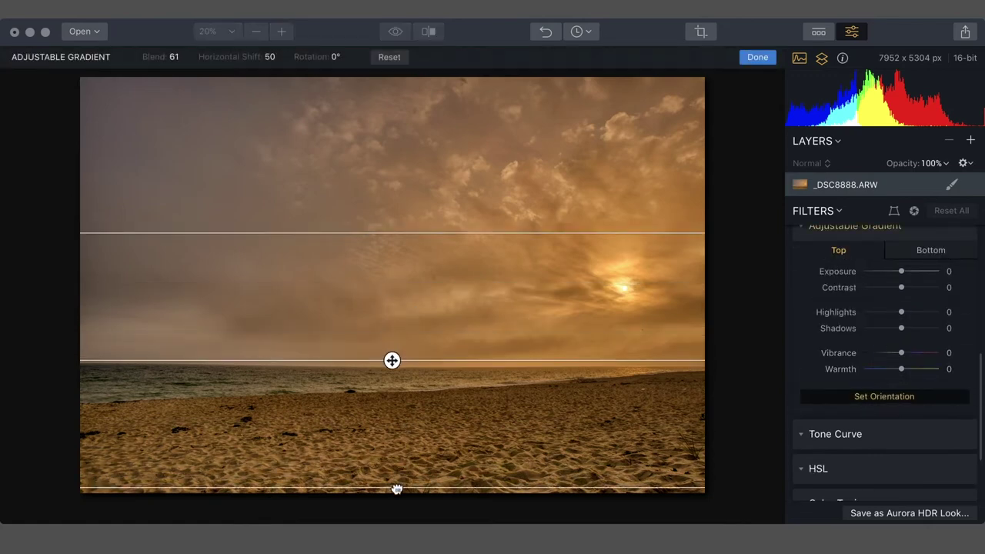
pyautogui.click(879, 272)
pyautogui.moveTo(881, 273); pyautogui.dragTo(894, 277)
# Step: Set the gradient bottom to Exposure 27, Warmth 18 and the top Warmth to -36
pyautogui.click(928, 247)
pyautogui.moveTo(901, 272); pyautogui.dragTo(912, 273)
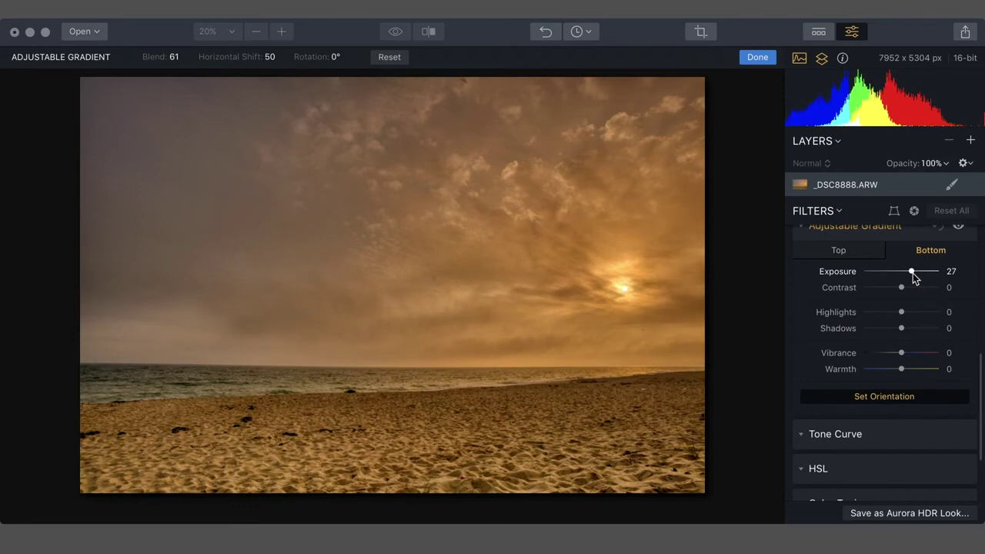
pyautogui.moveTo(901, 368); pyautogui.dragTo(909, 369)
pyautogui.click(852, 252)
pyautogui.moveTo(880, 369); pyautogui.dragTo(889, 359)
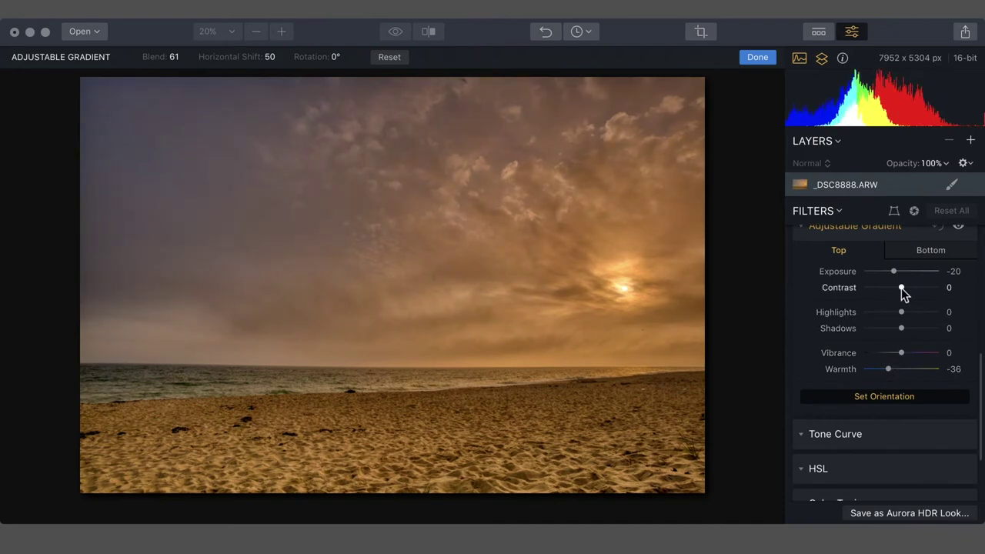
pyautogui.click(758, 58)
pyautogui.click(962, 33)
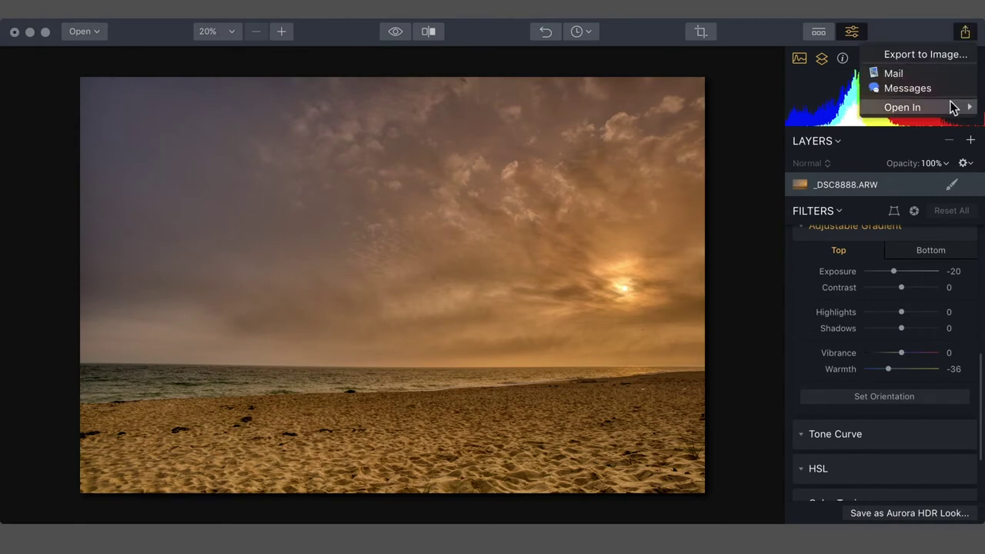
# Step: Open the edit in Photoshop as _DSC8888_edit.tiff and heal beach marks with a 150 Spot Healing Brush
pyautogui.moveTo(949, 104)
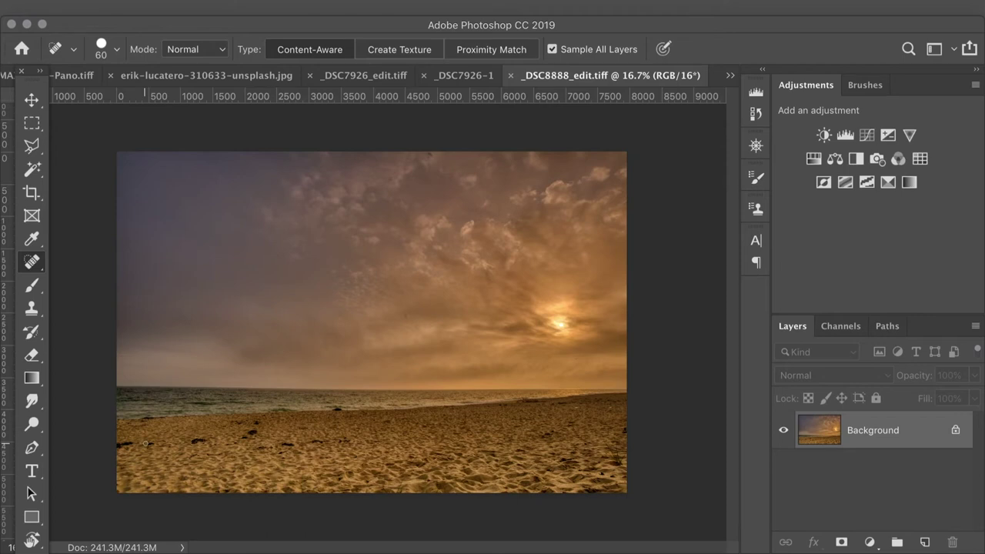
pyautogui.press(']')
pyautogui.press(']')
pyautogui.press(']')
pyautogui.moveTo(118, 444); pyautogui.dragTo(194, 447)
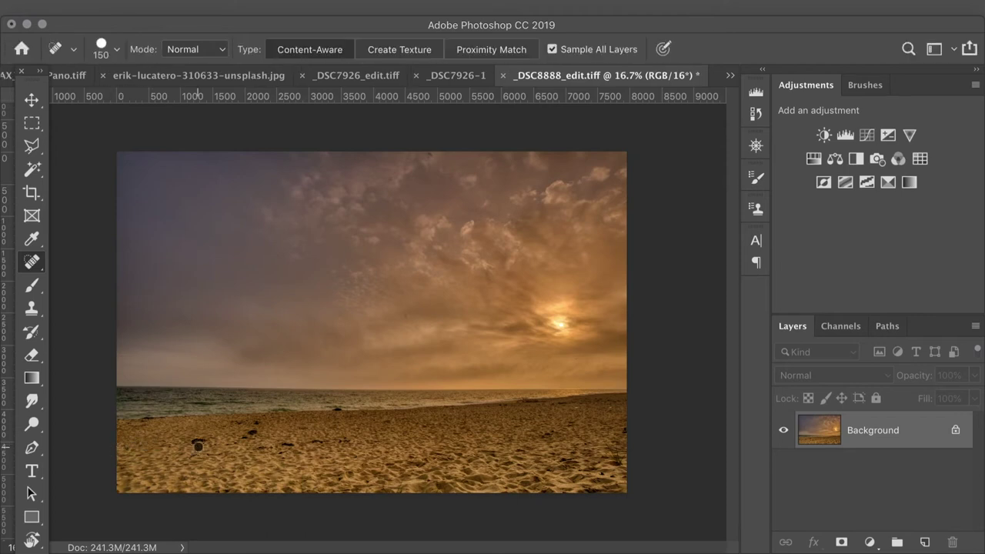
# Step: Heal the four dark rocks on the beach sand, then add a Color Lookup adjustment layer
pyautogui.click(246, 433)
pyautogui.click(238, 425)
pyautogui.click(285, 445)
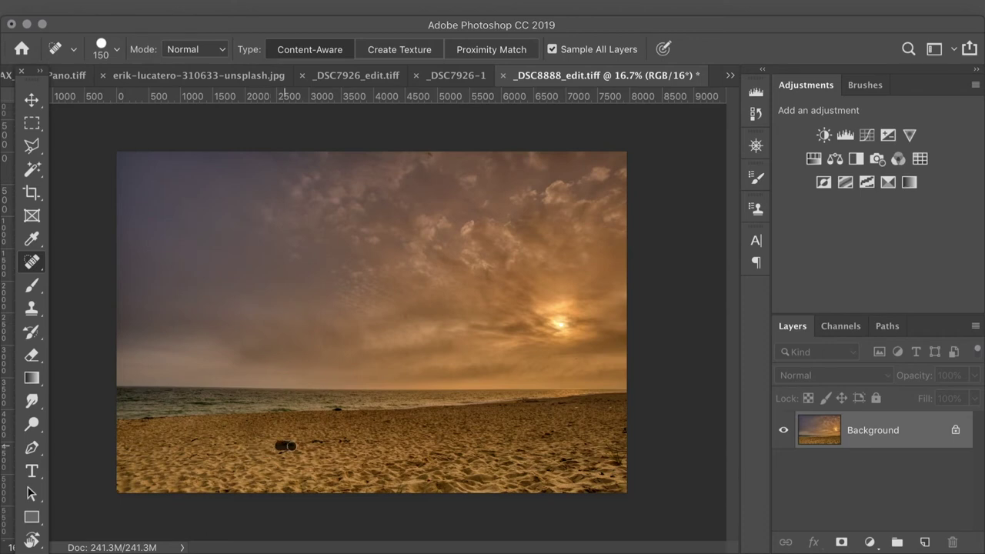
pyautogui.click(339, 409)
pyautogui.click(919, 158)
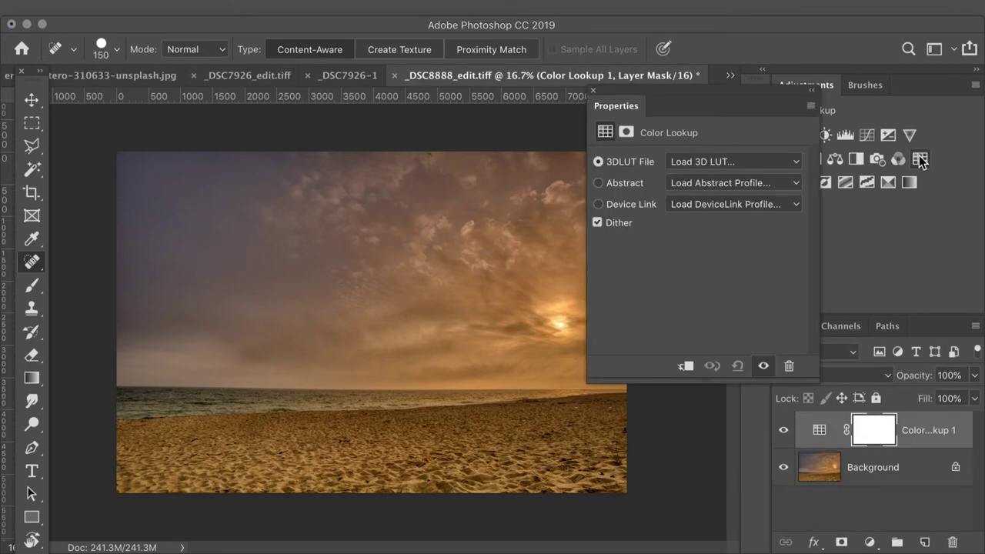
# Step: Choose Load 3D LUT from the 3DLUT File list and search the computer for '.c' files
pyautogui.click(792, 159)
pyautogui.scroll(-1, 790, 316)
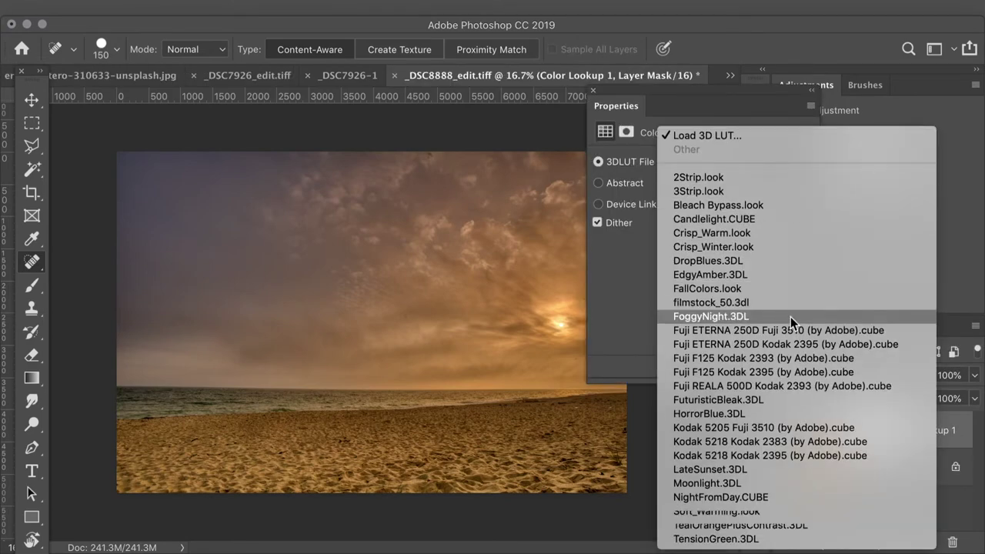
pyautogui.click(755, 140)
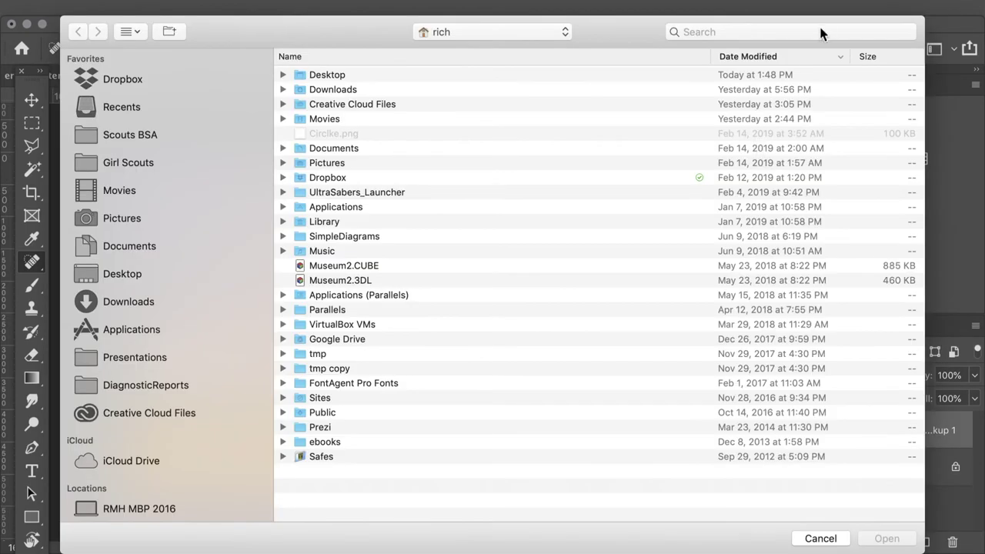
pyautogui.click(820, 32)
pyautogui.write('.cube')
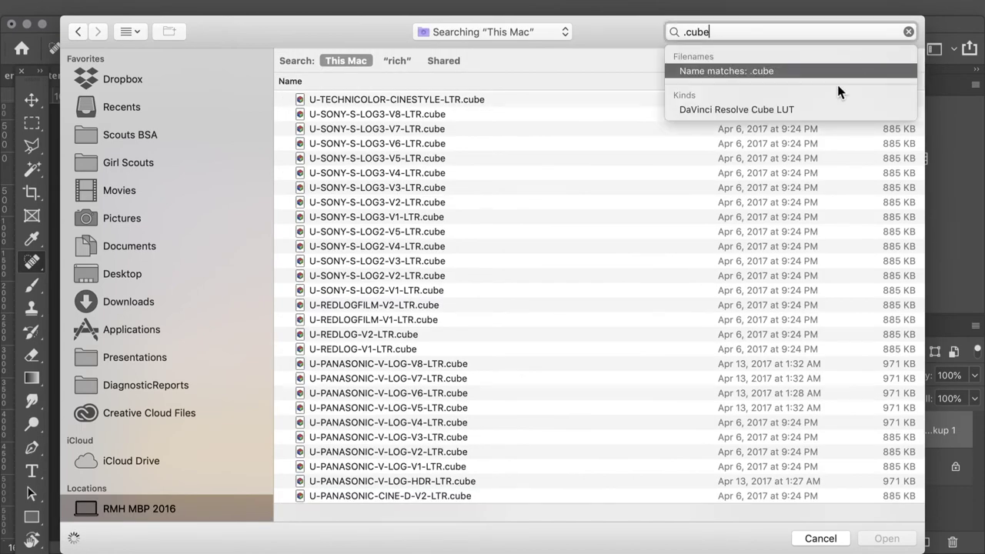
# Step: Browse the .cube search results and load Faded Hipster.cube into the Color Lookup
pyautogui.scroll(-15, 552, 173)
pyautogui.scroll(-5, 553, 173)
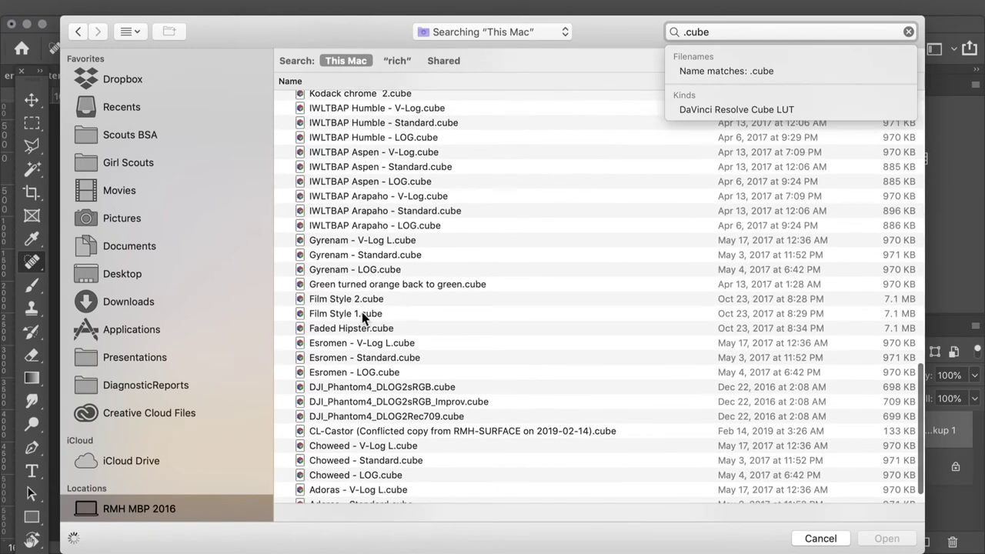
pyautogui.click(360, 331)
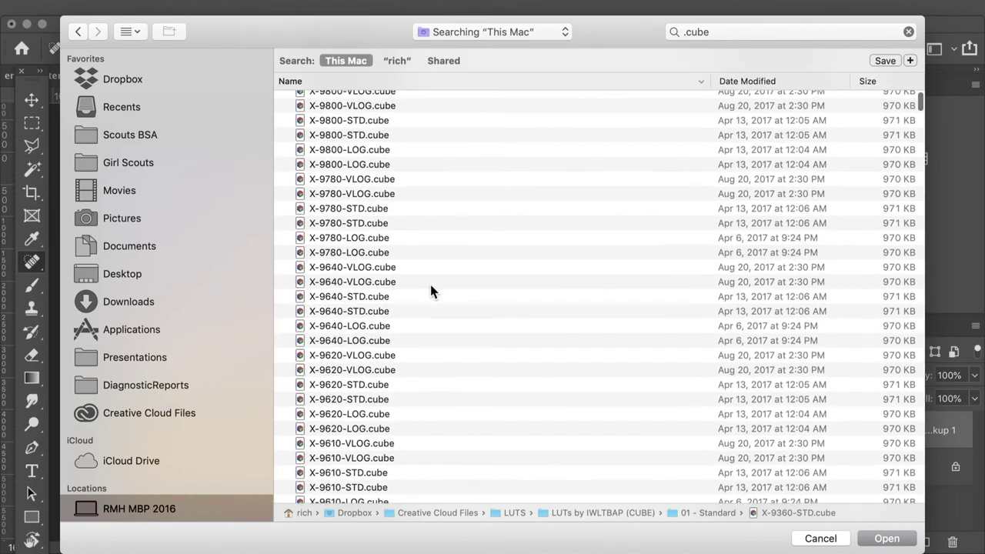
pyautogui.scroll(-20, 431, 286)
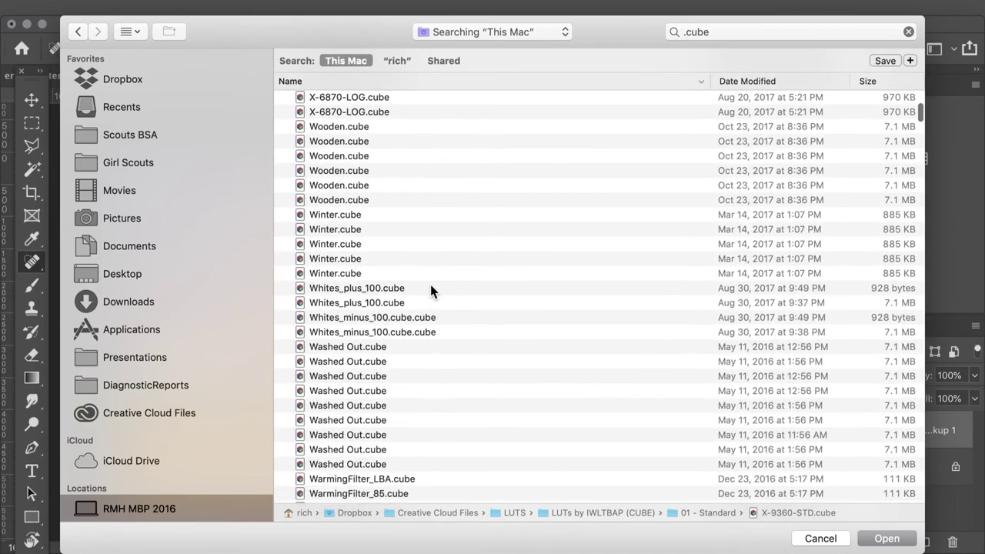
pyautogui.scroll(-20, 431, 291)
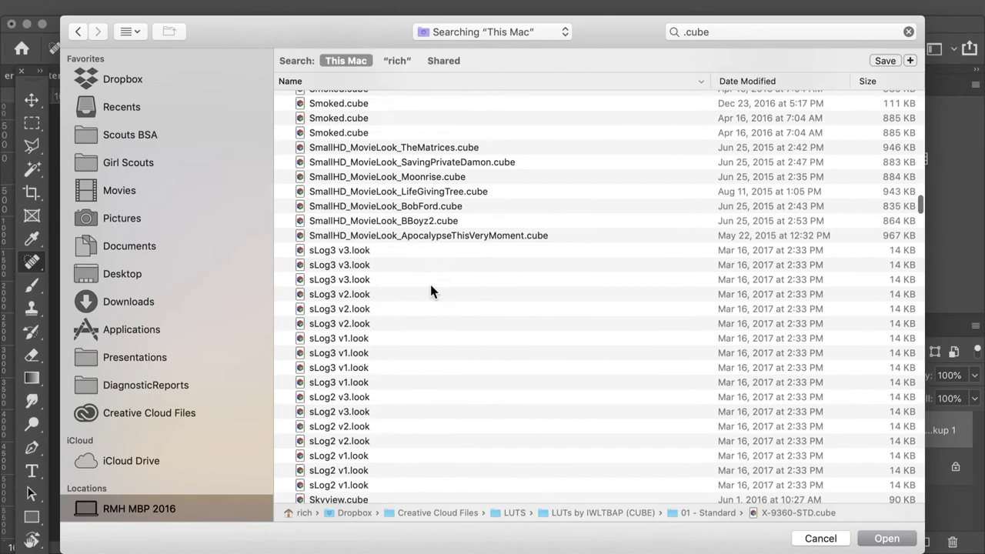
pyautogui.scroll(-20, 431, 291)
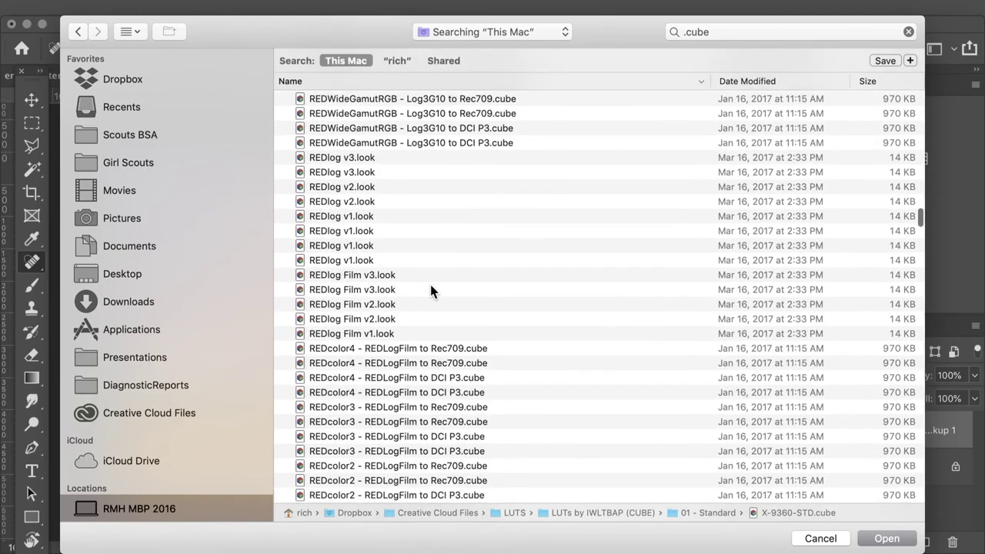
pyautogui.scroll(-20, 431, 291)
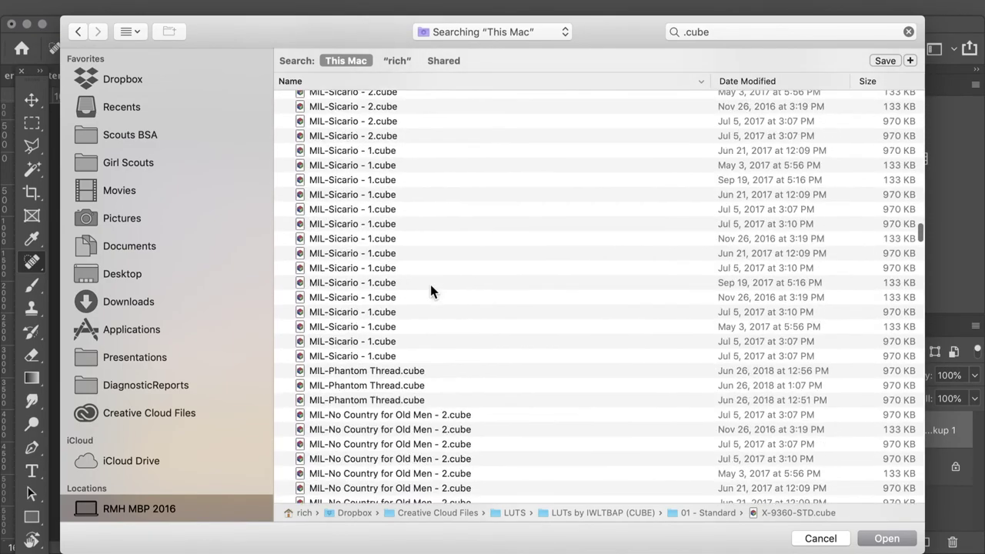
pyautogui.scroll(-20, 431, 291)
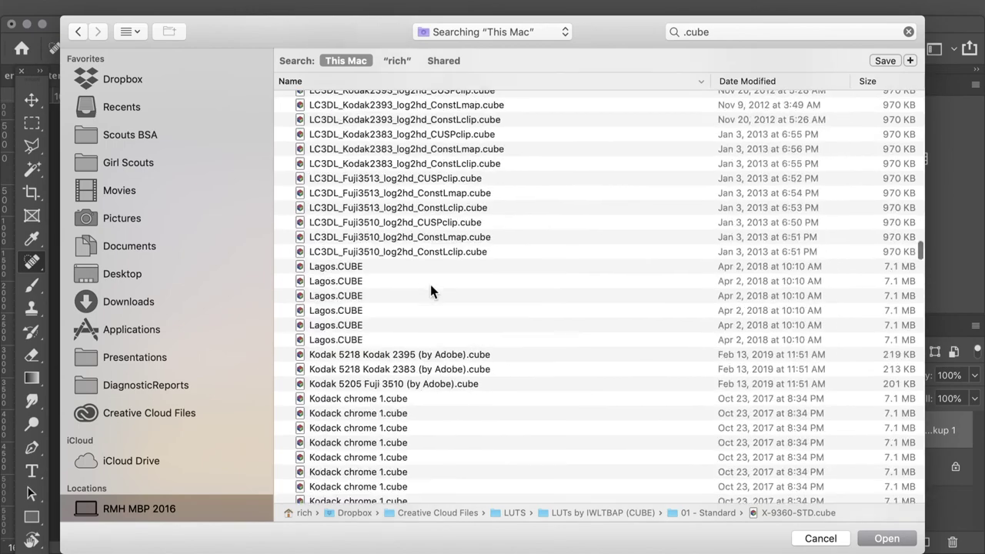
pyautogui.scroll(-20, 433, 290)
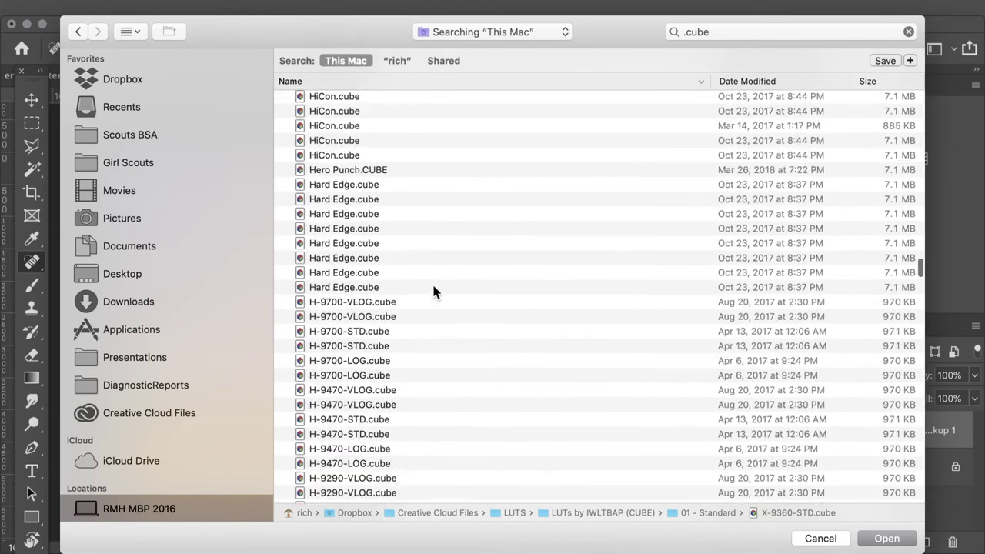
pyautogui.scroll(-20, 433, 290)
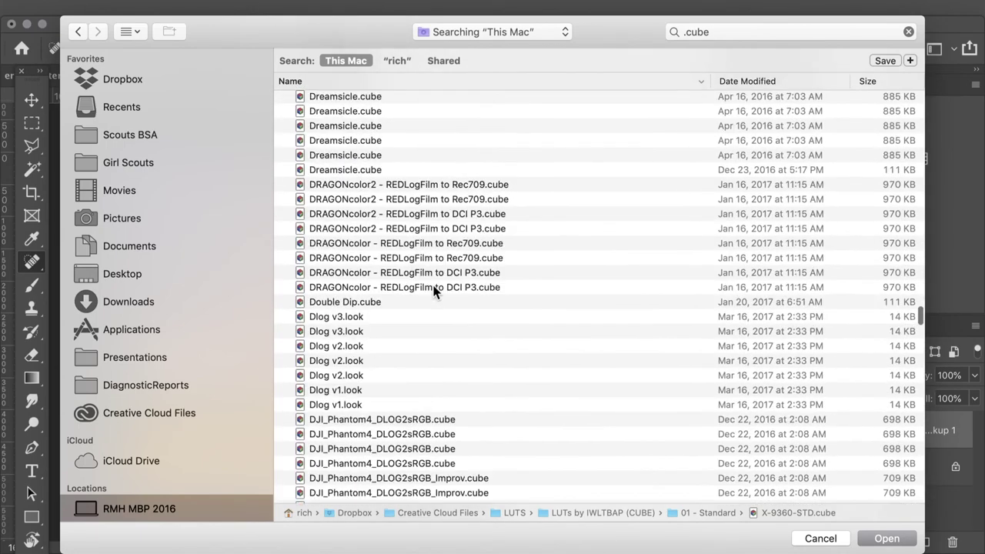
pyautogui.scroll(10, 433, 291)
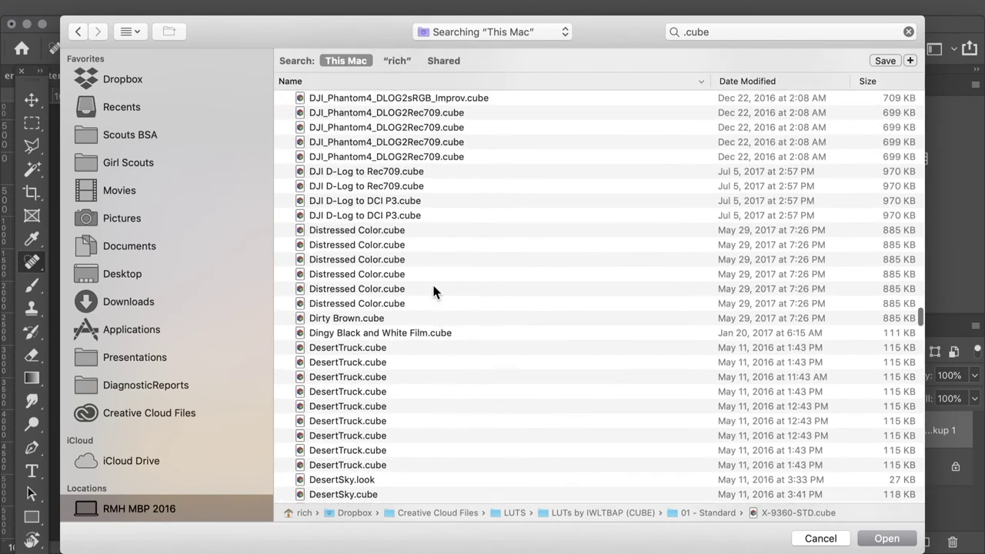
pyautogui.scroll(15, 433, 288)
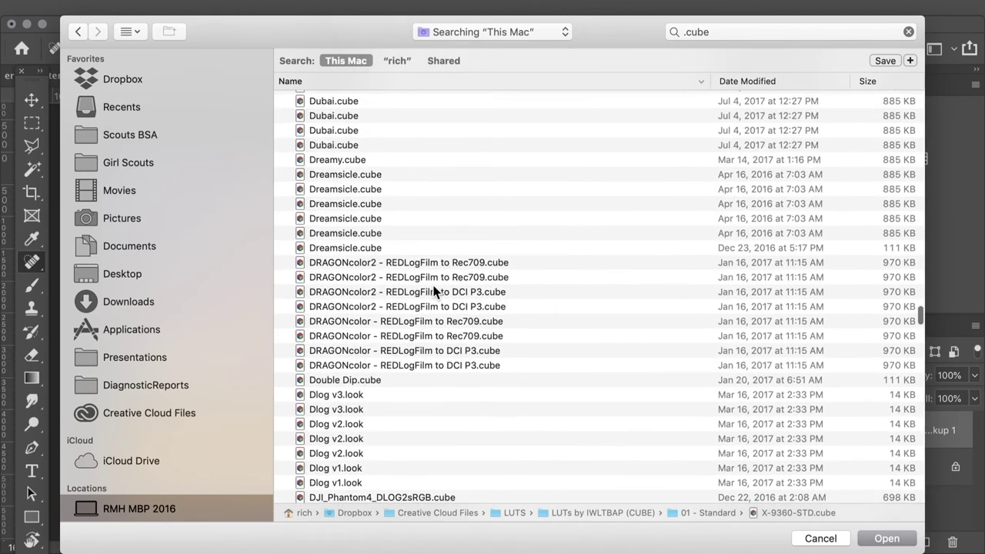
pyautogui.scroll(10, 433, 291)
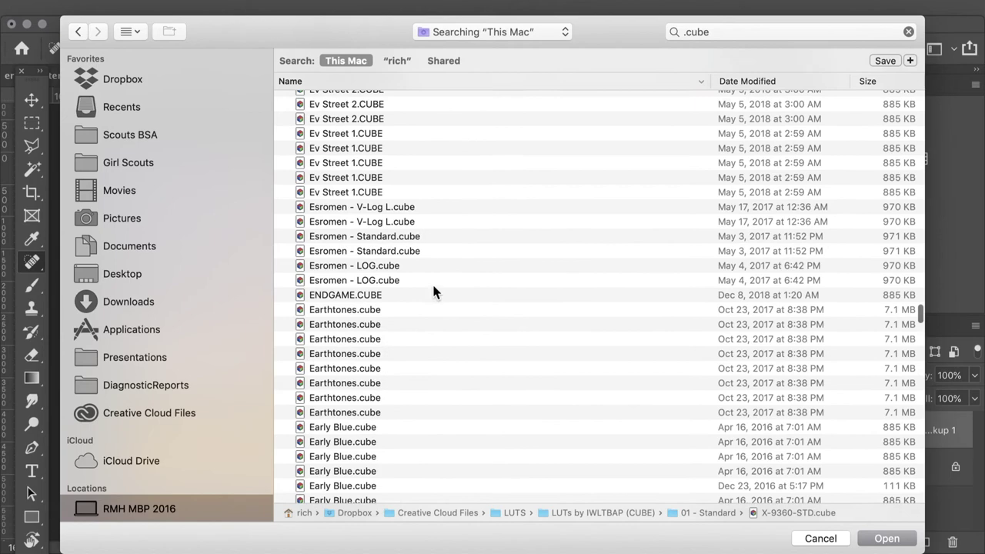
pyautogui.scroll(10, 433, 291)
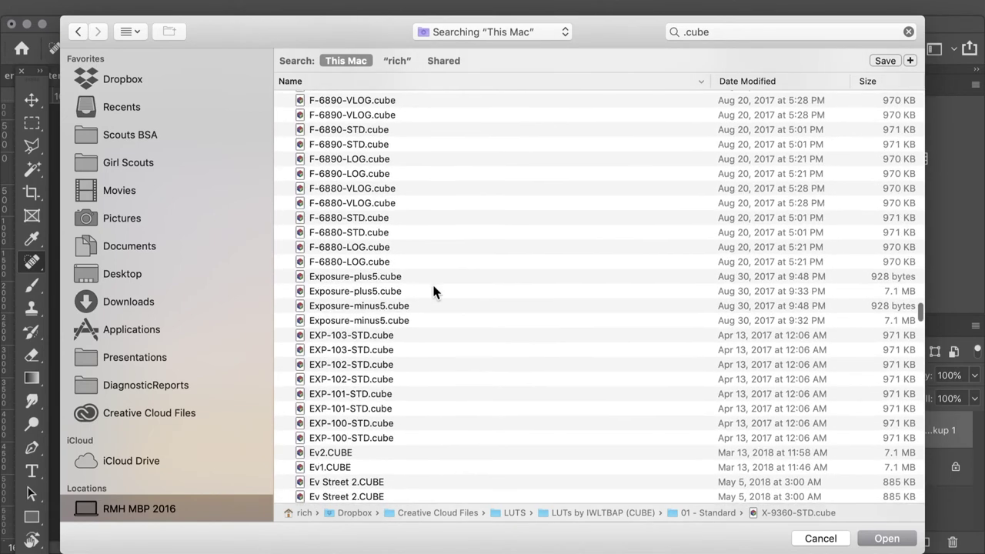
pyautogui.scroll(10, 433, 291)
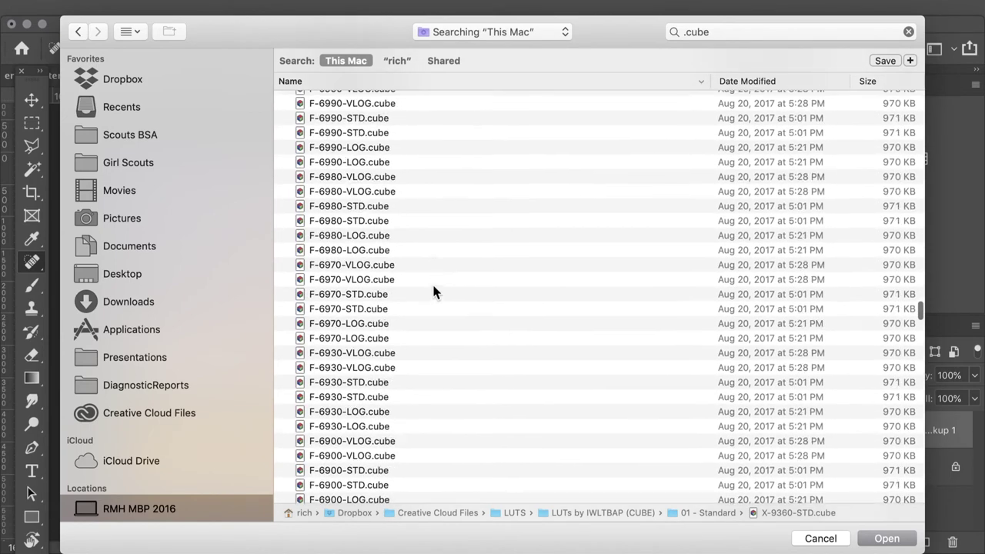
pyautogui.scroll(10, 433, 291)
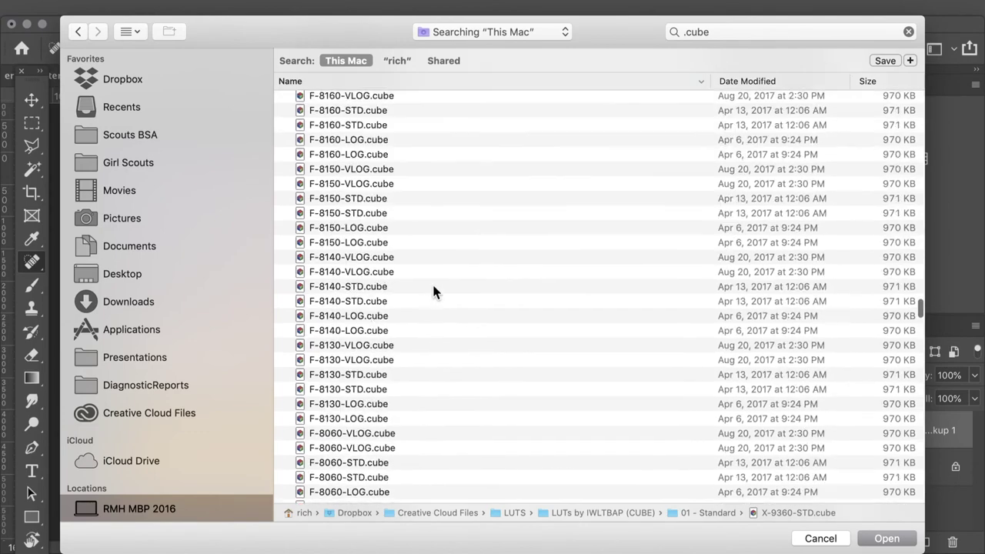
pyautogui.scroll(10, 433, 291)
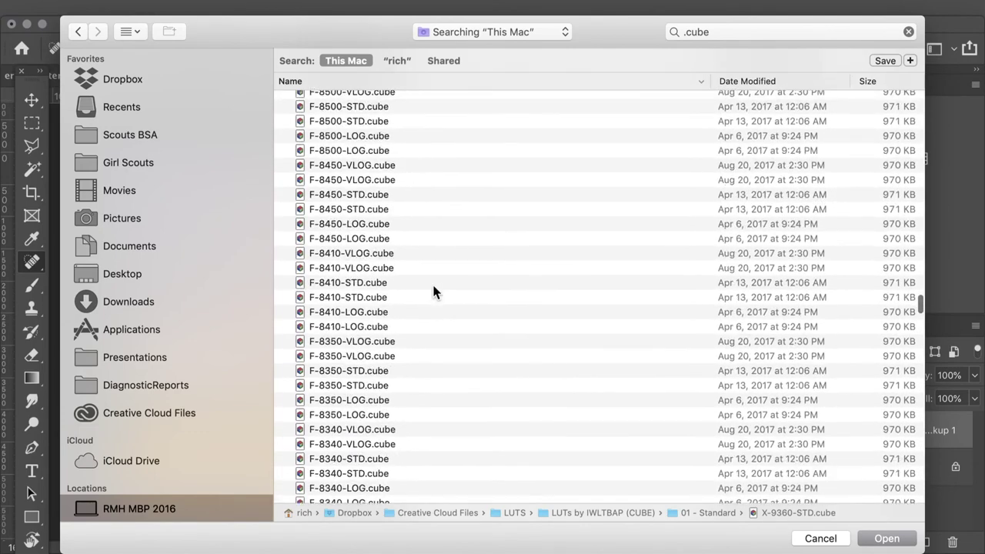
pyautogui.scroll(10, 433, 291)
pyautogui.scroll(-5, 433, 291)
pyautogui.scroll(-8, 433, 291)
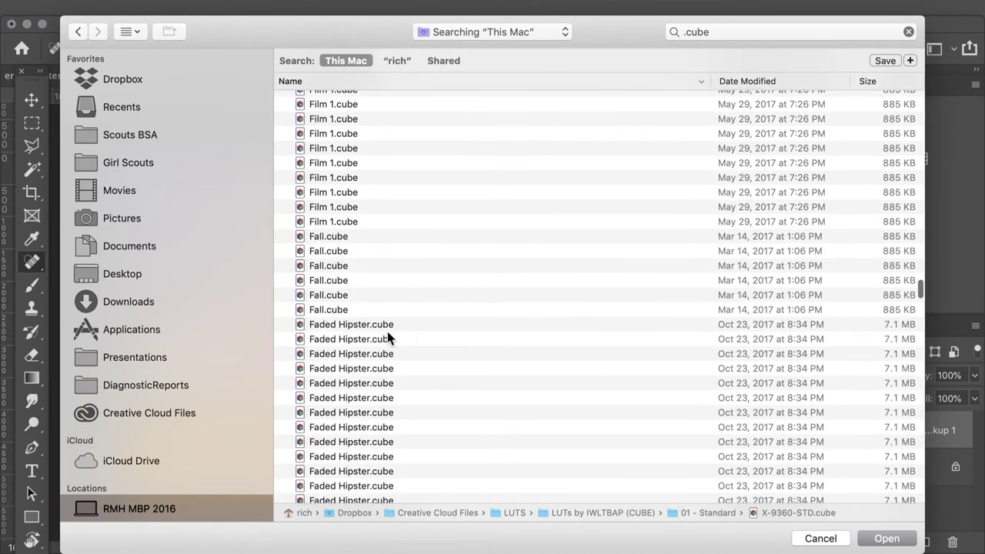
pyautogui.click(381, 326)
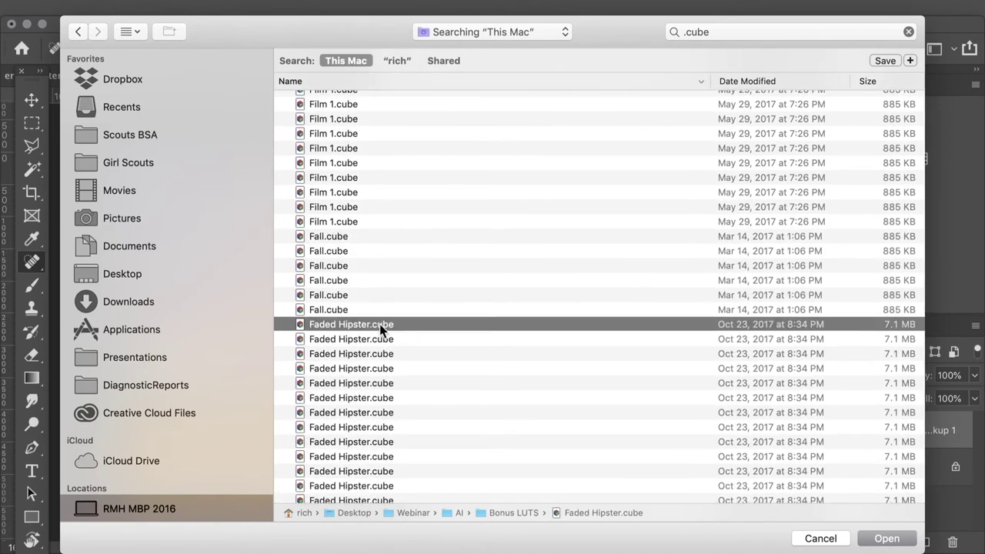
pyautogui.doubleClick(379, 324)
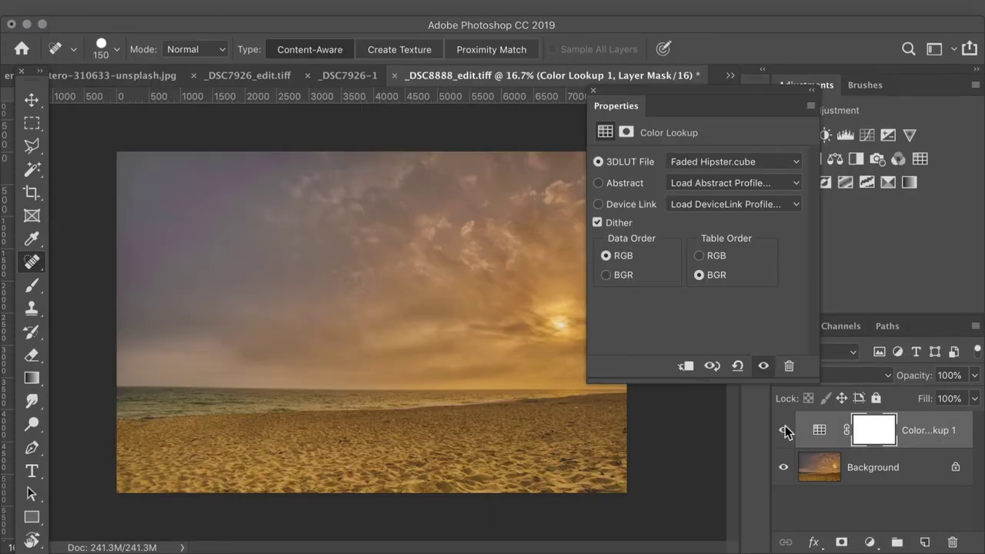
# Step: Compare the photo with and without the lookup, then switch the LUT to filmstock_50.3dl
pyautogui.click(784, 432)
pyautogui.click(784, 432)
pyautogui.click(783, 433)
pyautogui.click(784, 432)
pyautogui.click(797, 162)
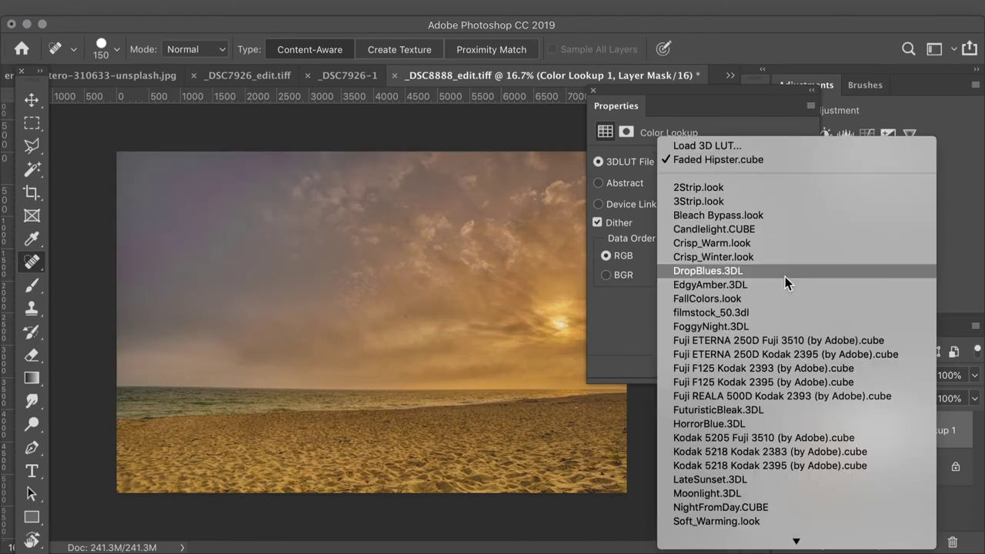
pyautogui.click(778, 311)
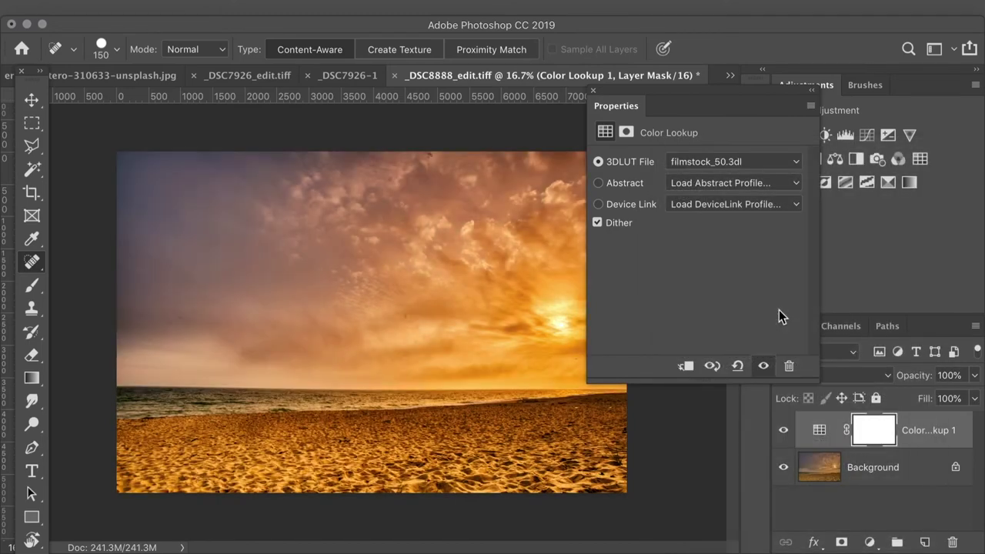
# Step: Set the Color Lookup 1 layer opacity to 18% and compare the result
pyautogui.click(974, 376)
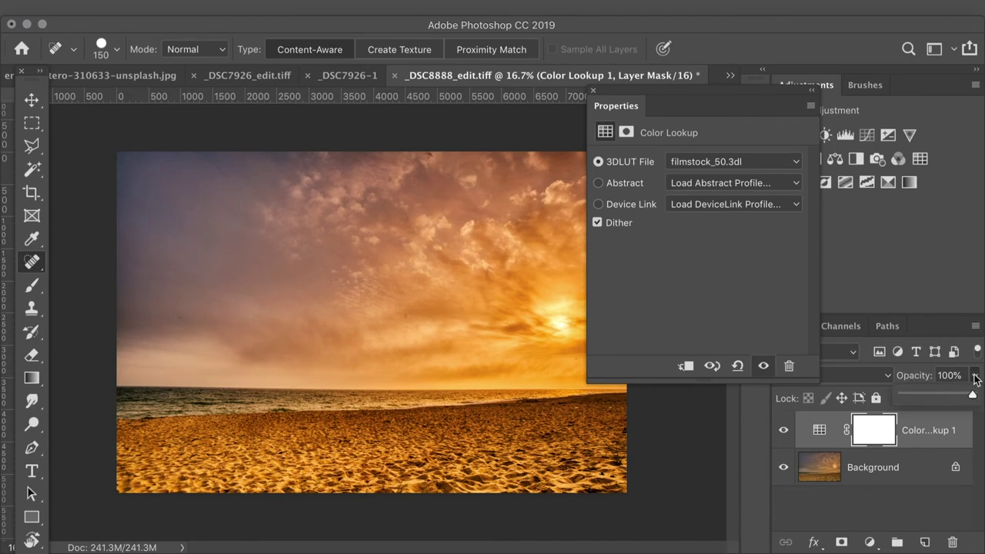
pyautogui.click(935, 395)
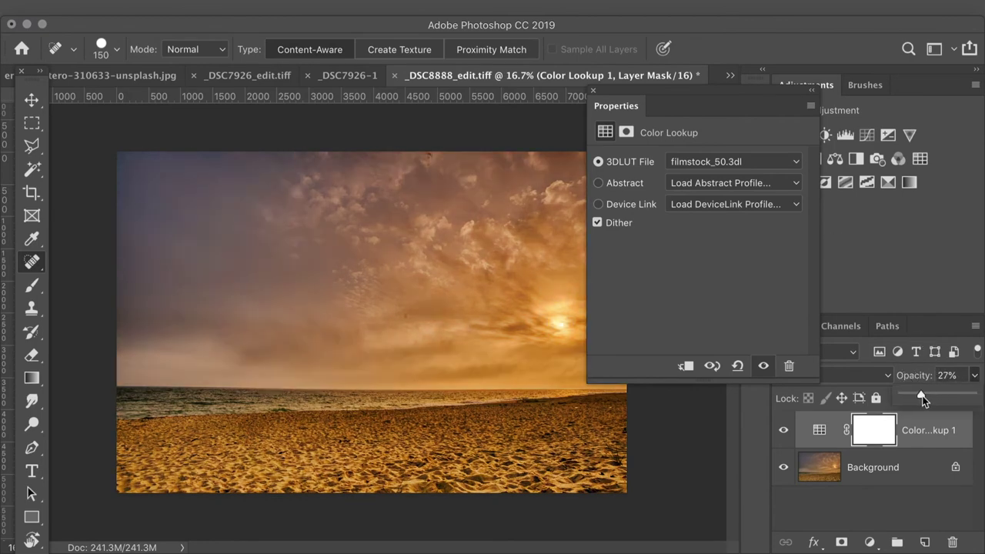
pyautogui.moveTo(913, 395); pyautogui.dragTo(906, 395)
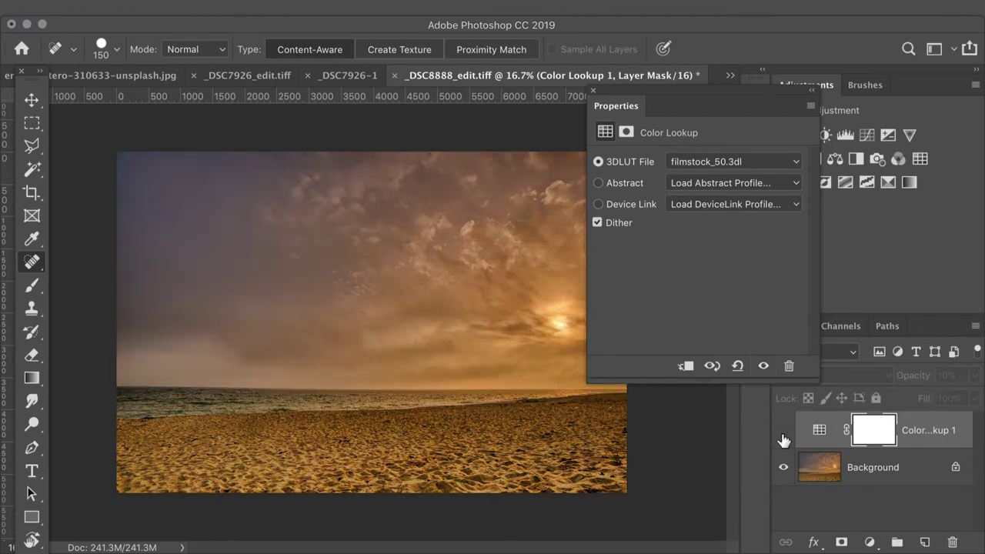
pyautogui.click(974, 376)
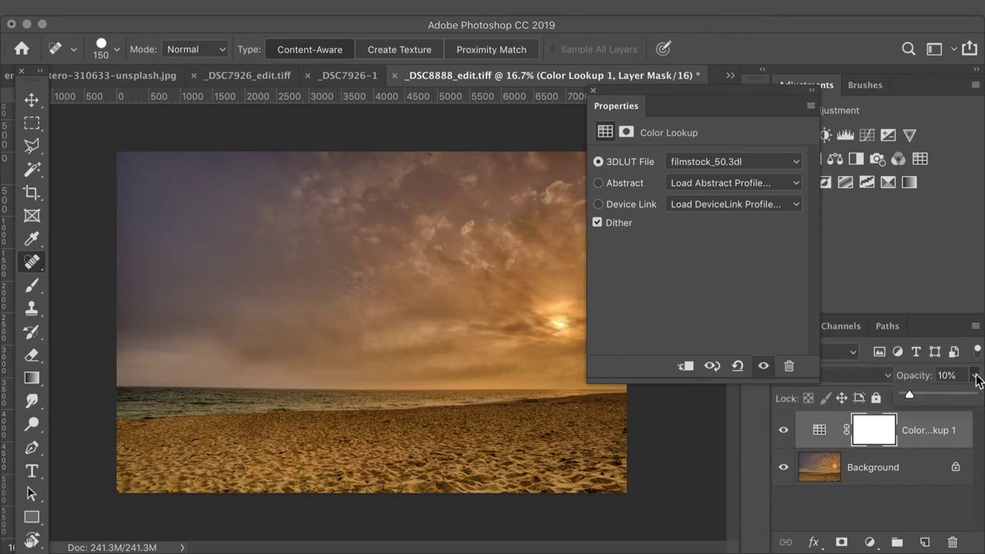
pyautogui.moveTo(911, 393); pyautogui.dragTo(915, 394)
pyautogui.click(780, 434)
pyautogui.click(780, 432)
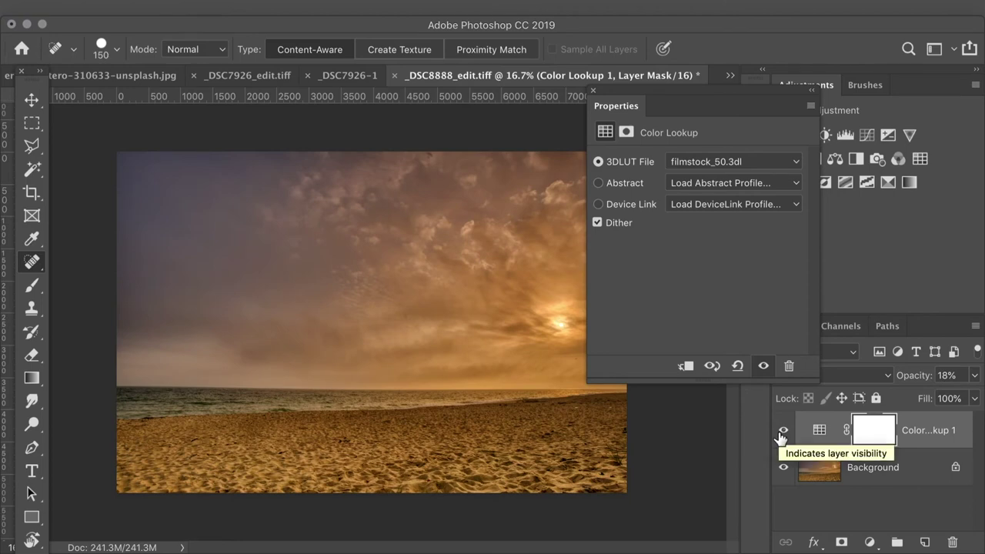
pyautogui.moveTo(621, 89); pyautogui.dragTo(678, 121)
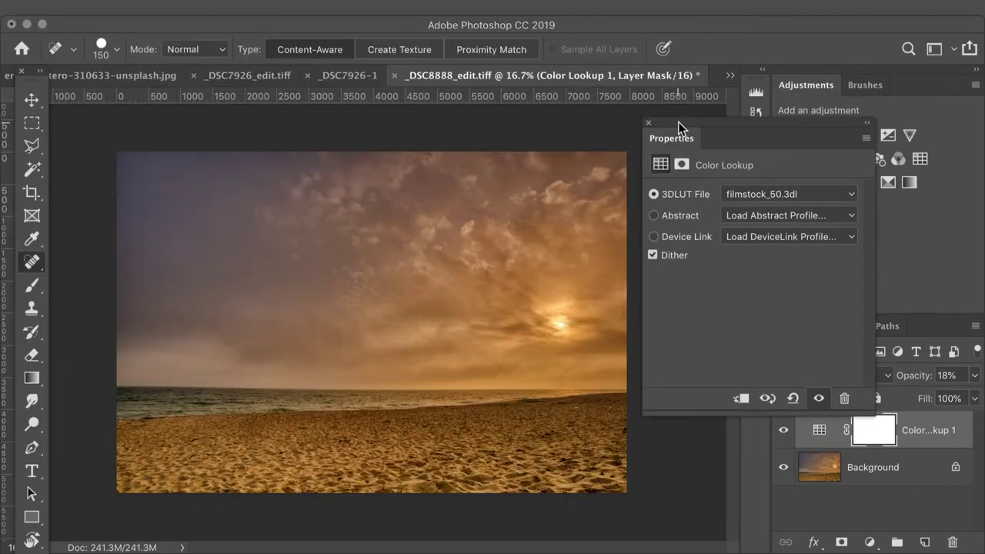
# Step: Search the Open dialog for file names matching 'Build' and open LUT_Build.psd
pyautogui.press('super+o')
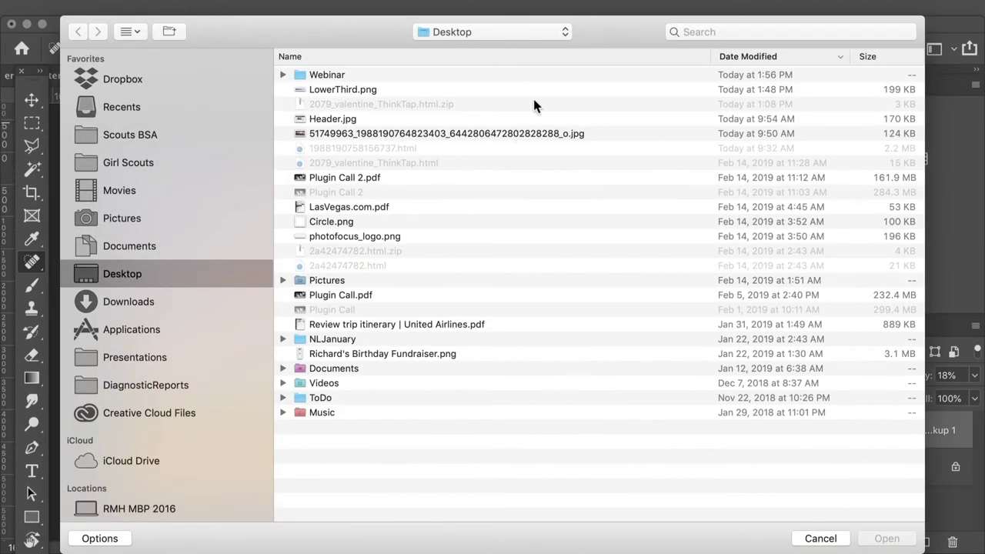
pyautogui.click(752, 32)
pyautogui.write('Build')
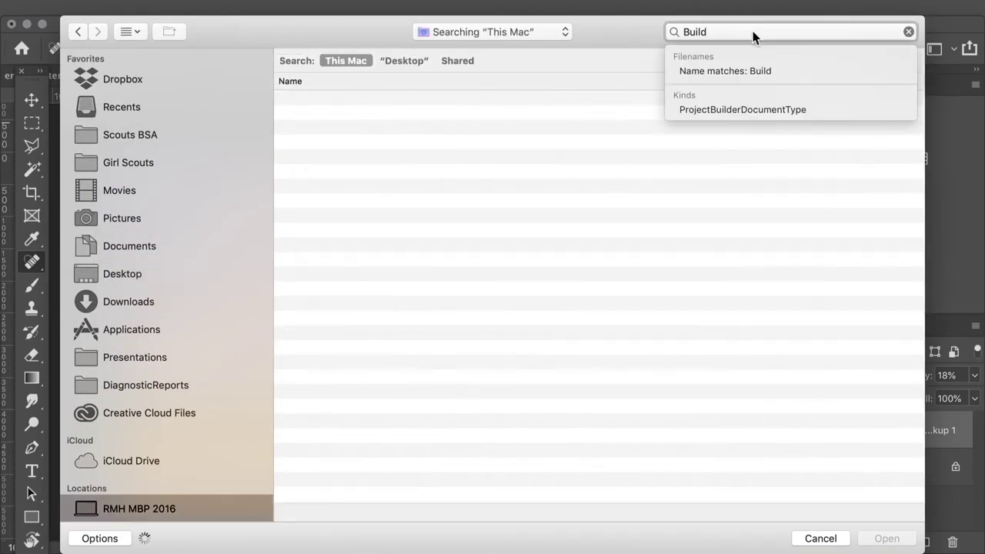
pyautogui.click(758, 71)
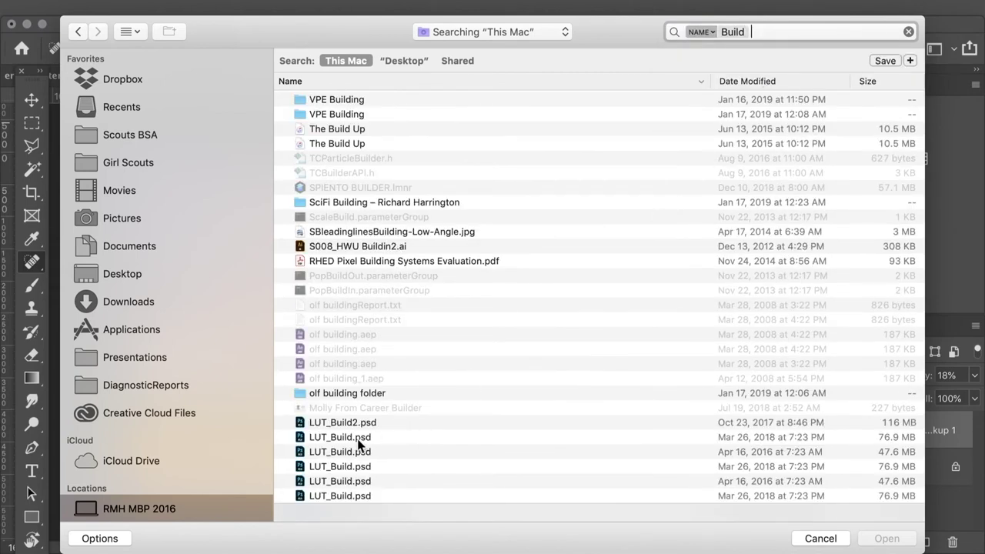
pyautogui.click(358, 438)
pyautogui.doubleClick(355, 438)
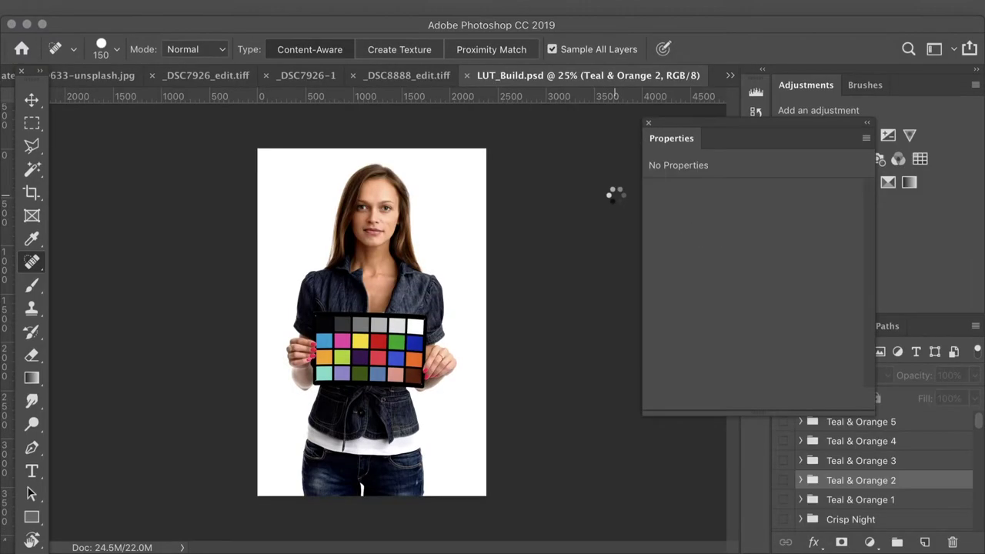
# Step: Above Teal & Orange 5, add a Hue/Saturation layer making the blues more saturated and lighter
pyautogui.click(648, 124)
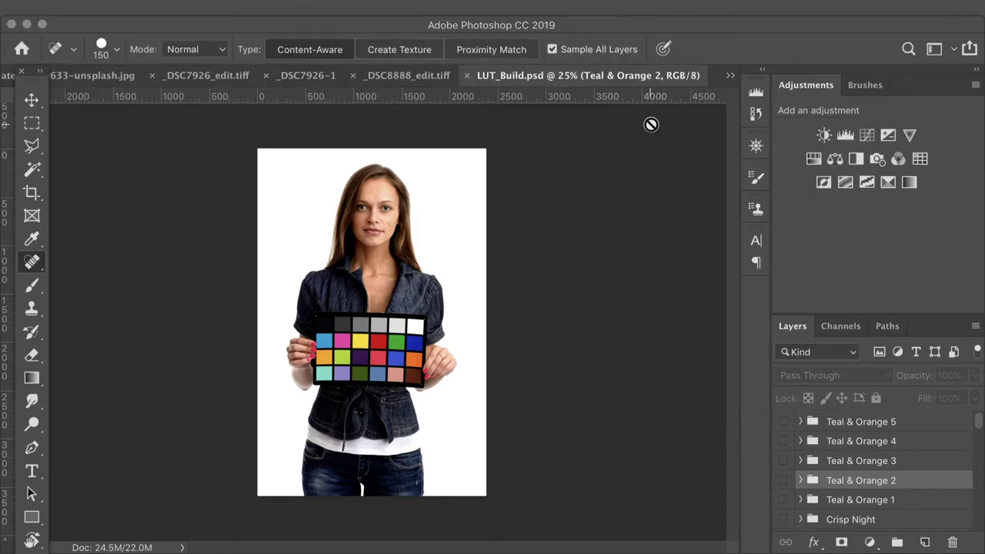
pyautogui.click(897, 422)
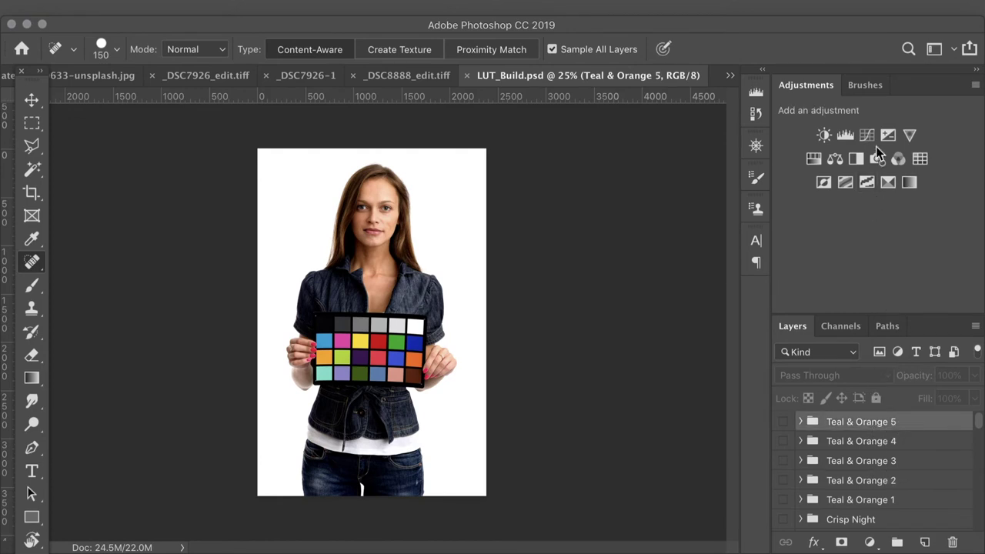
pyautogui.click(813, 159)
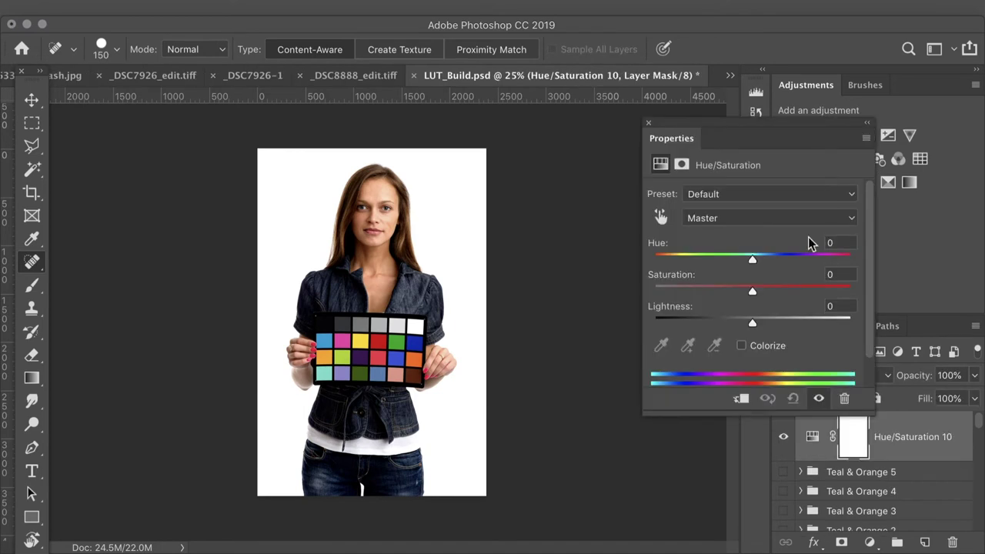
pyautogui.click(662, 217)
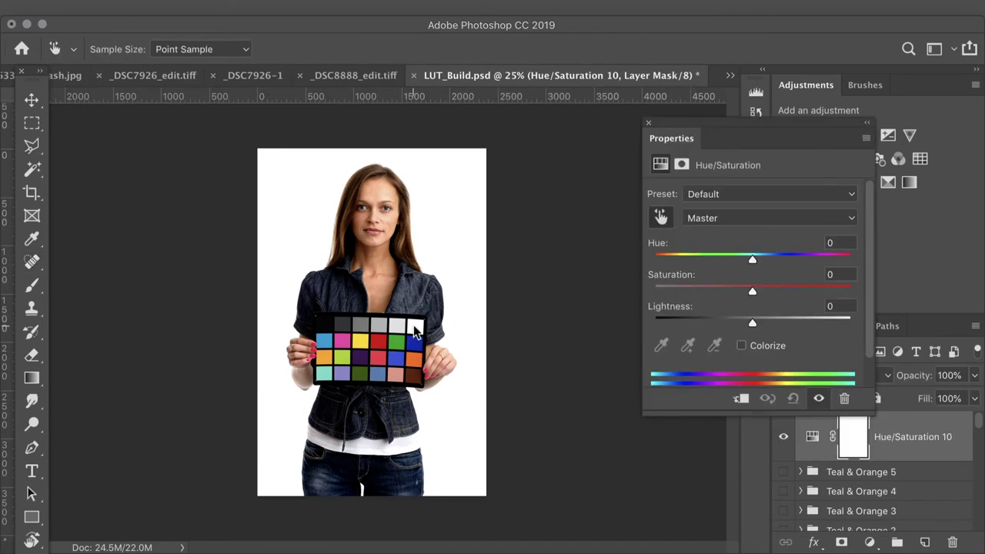
pyautogui.moveTo(409, 333); pyautogui.dragTo(429, 355)
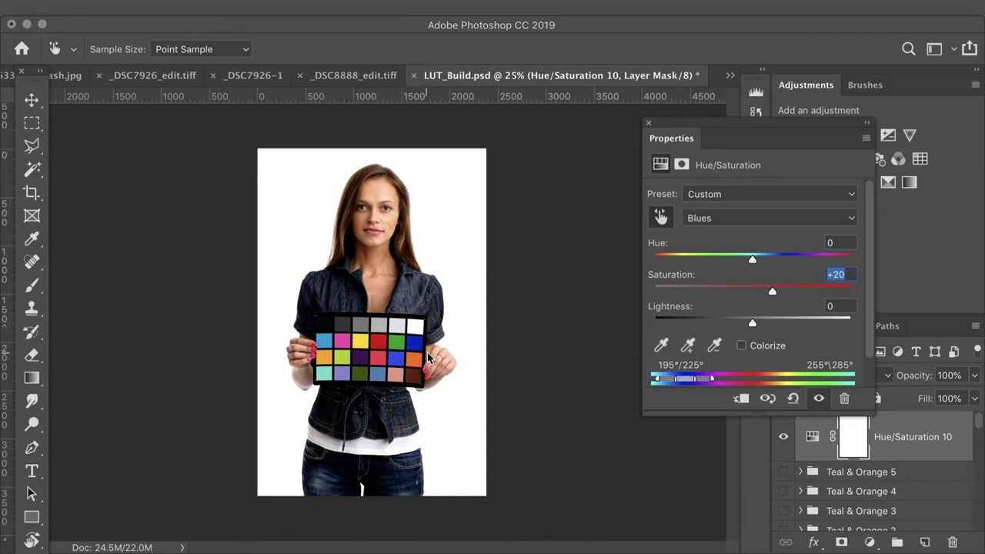
pyautogui.moveTo(759, 323); pyautogui.dragTo(789, 334)
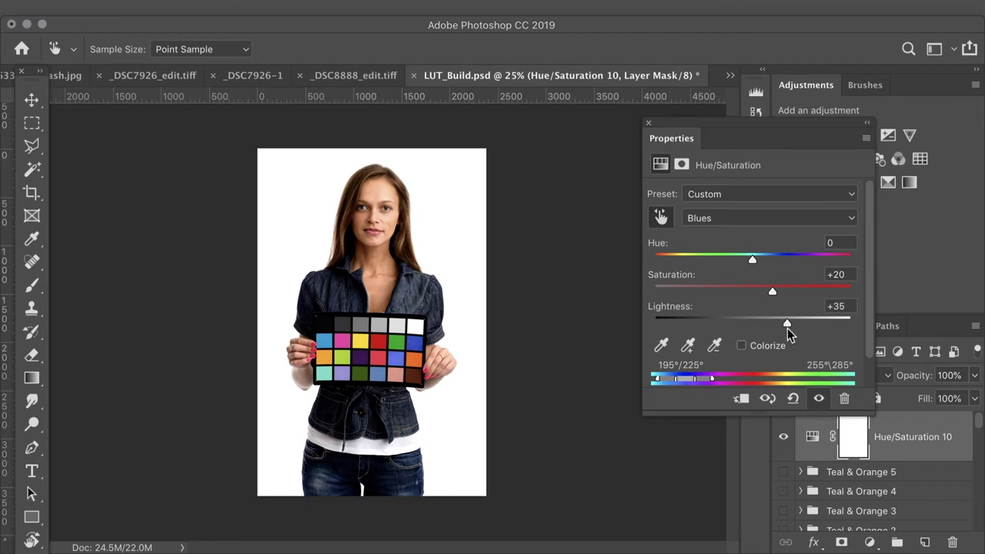
# Step: Set the Reds to Lightness +20 and Saturation -5 with on-image sampling
pyautogui.click(400, 370)
pyautogui.moveTo(399, 372)
pyautogui.mouseDown()
pyautogui.moveTo(326, 377)
pyautogui.moveTo(400, 380)
pyautogui.mouseUp()
pyautogui.moveTo(754, 328); pyautogui.dragTo(774, 328)
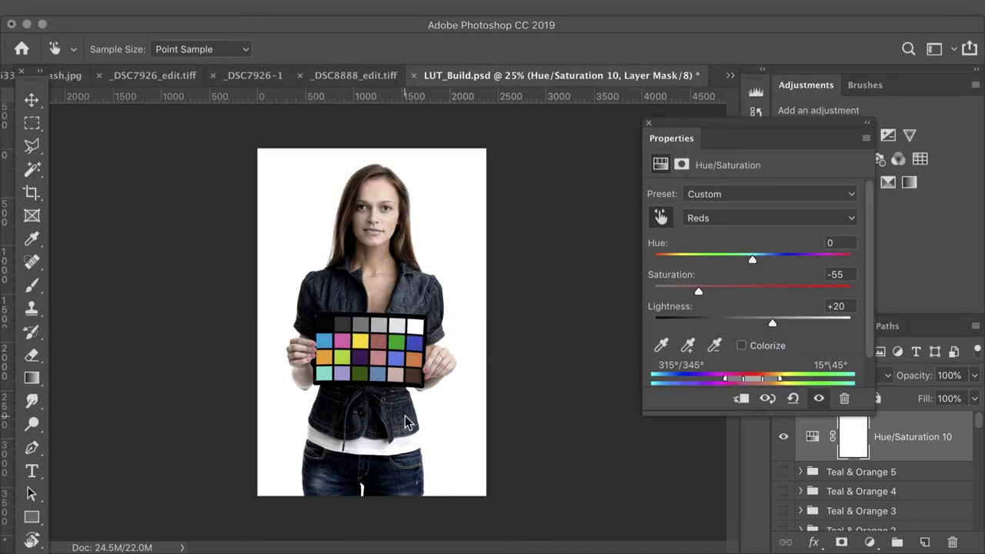
pyautogui.moveTo(421, 379); pyautogui.dragTo(437, 382)
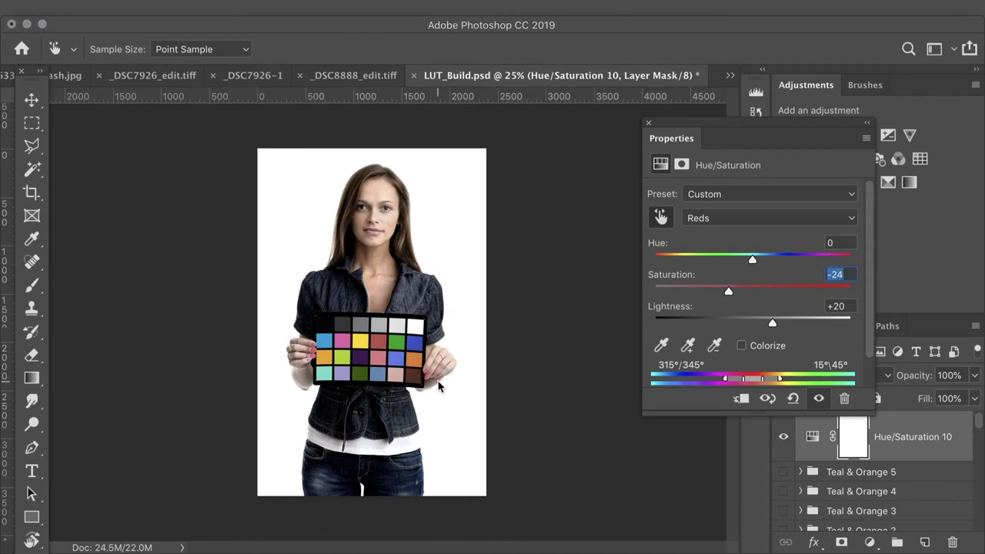
pyautogui.moveTo(729, 292); pyautogui.dragTo(749, 296)
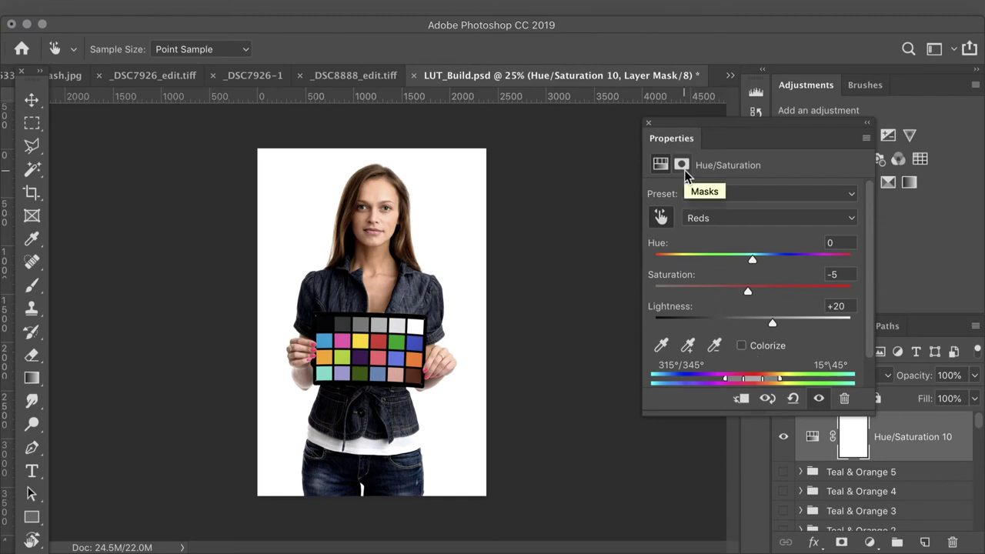
pyautogui.click(662, 219)
pyautogui.click(647, 125)
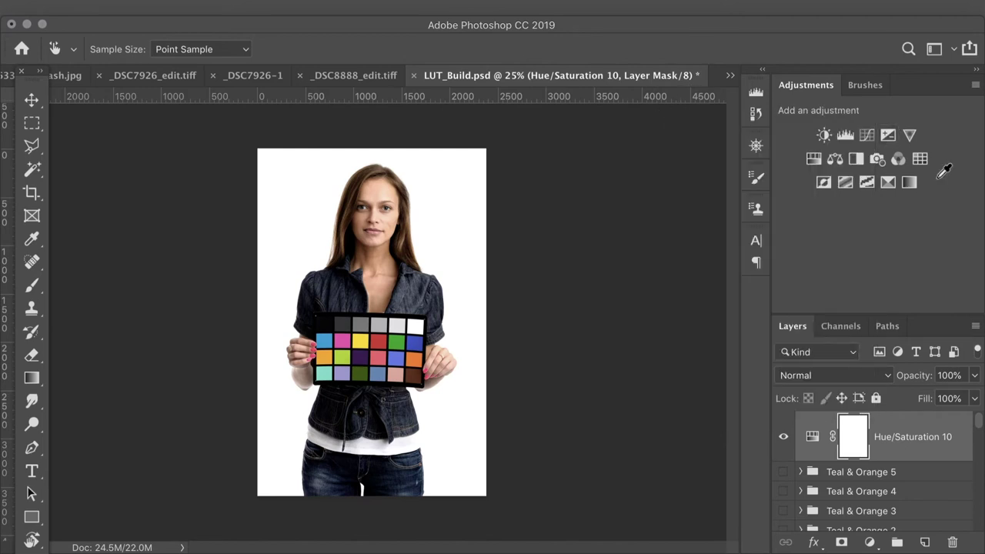
# Step: Add a Black & White layer that lightens the blue denim and darkens the skin tones
pyautogui.click(855, 159)
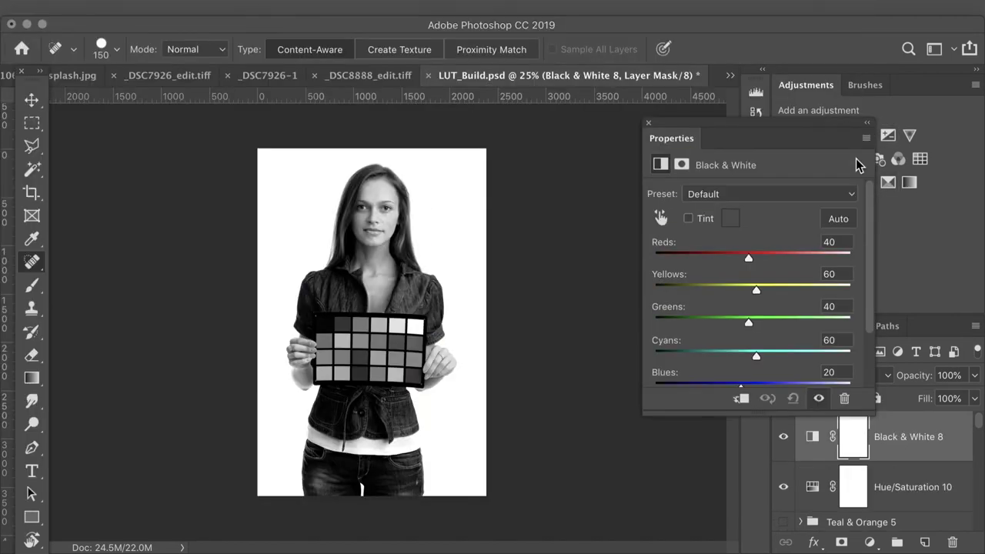
pyautogui.click(661, 219)
pyautogui.moveTo(417, 286); pyautogui.dragTo(536, 286)
pyautogui.moveTo(391, 189)
pyautogui.mouseDown()
pyautogui.moveTo(372, 192)
pyautogui.moveTo(379, 198)
pyautogui.mouseUp()
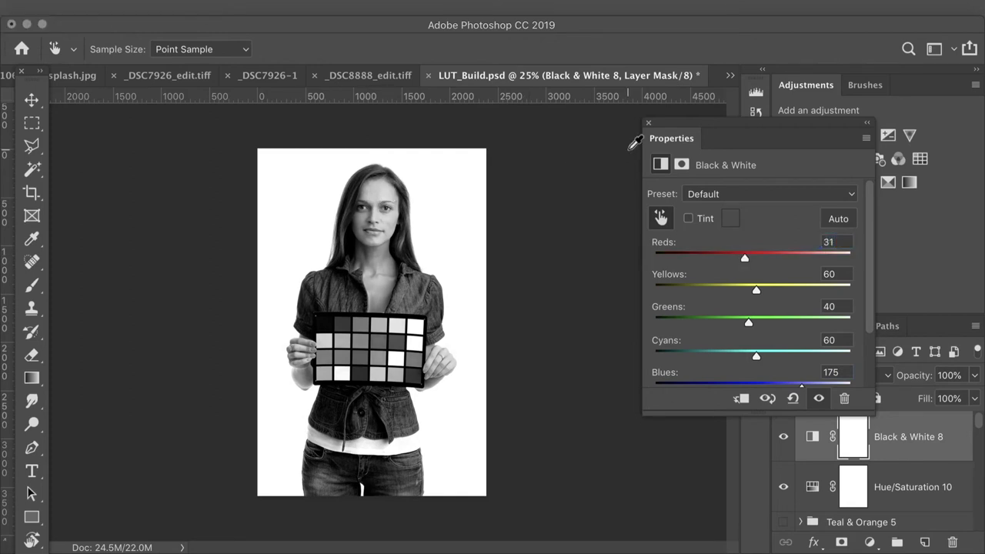
# Step: Blend Black & White 8 as Soft Light, compare it on and off, and add a Curves layer
pyautogui.moveTo(702, 130); pyautogui.dragTo(550, 117)
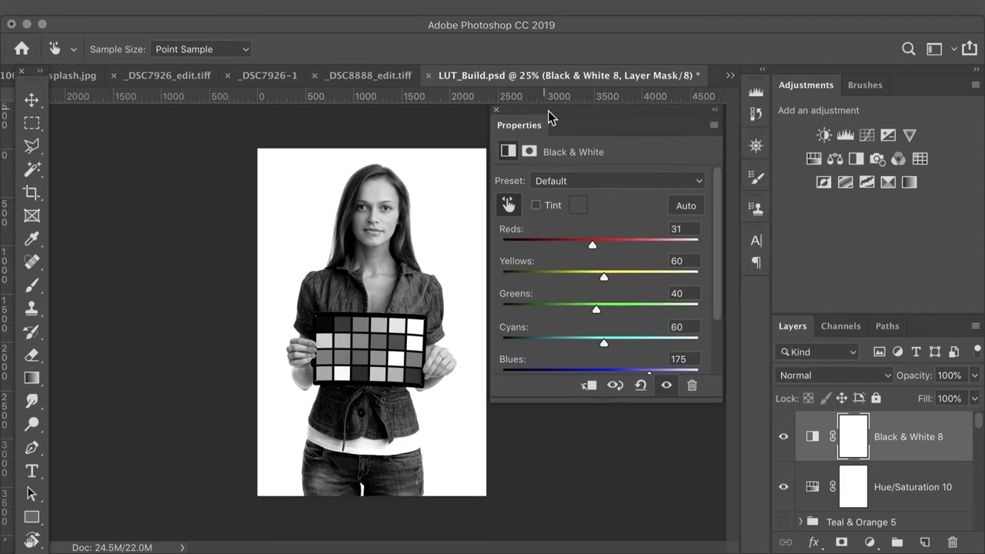
pyautogui.click(868, 376)
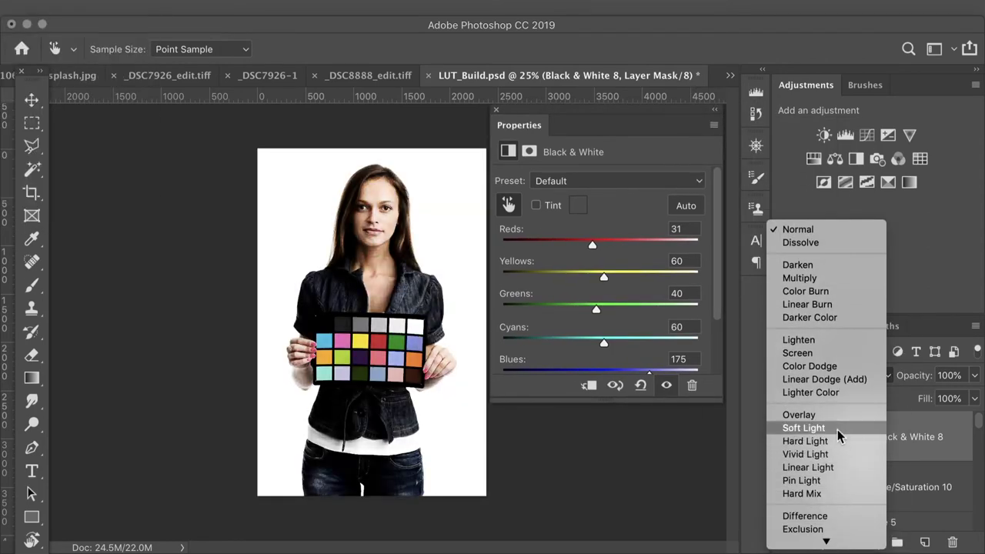
pyautogui.click(803, 427)
pyautogui.click(782, 436)
pyautogui.click(783, 437)
pyautogui.click(782, 437)
pyautogui.click(782, 437)
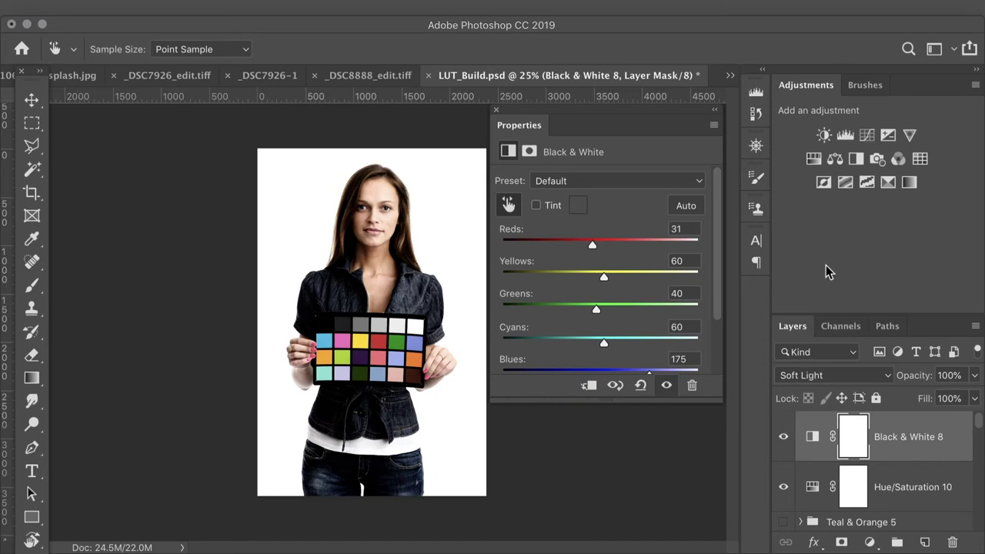
pyautogui.click(867, 135)
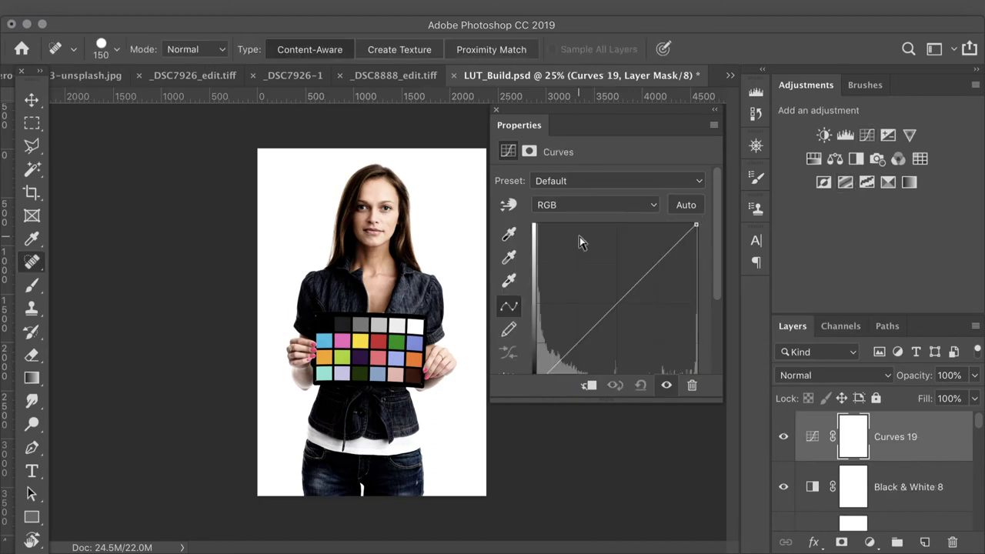
# Step: Shape Curves 19 into an S-curve (24→16, midpoint 112→121), then add a Color Lookup layer
pyautogui.click(507, 205)
pyautogui.moveTo(401, 279); pyautogui.dragTo(398, 266)
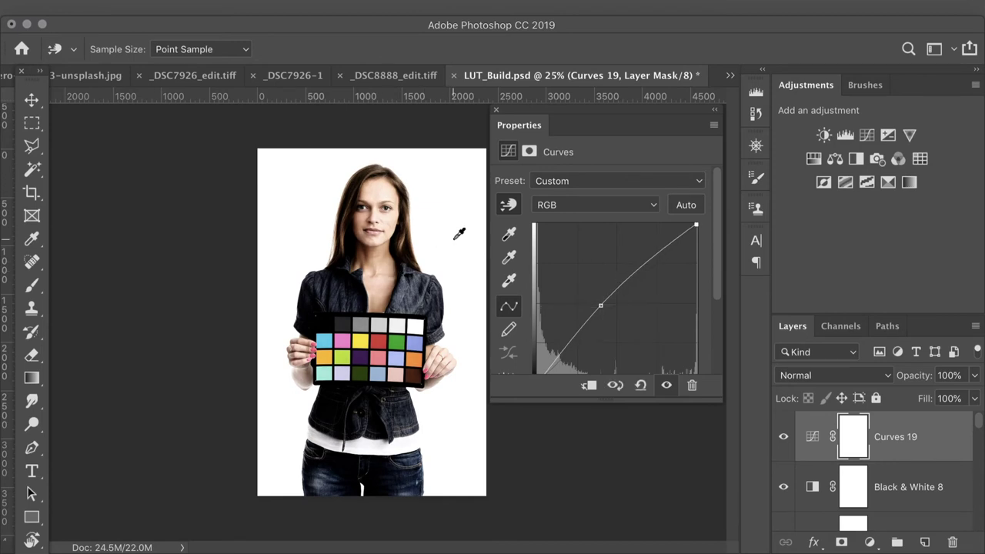
pyautogui.moveTo(376, 423); pyautogui.dragTo(371, 435)
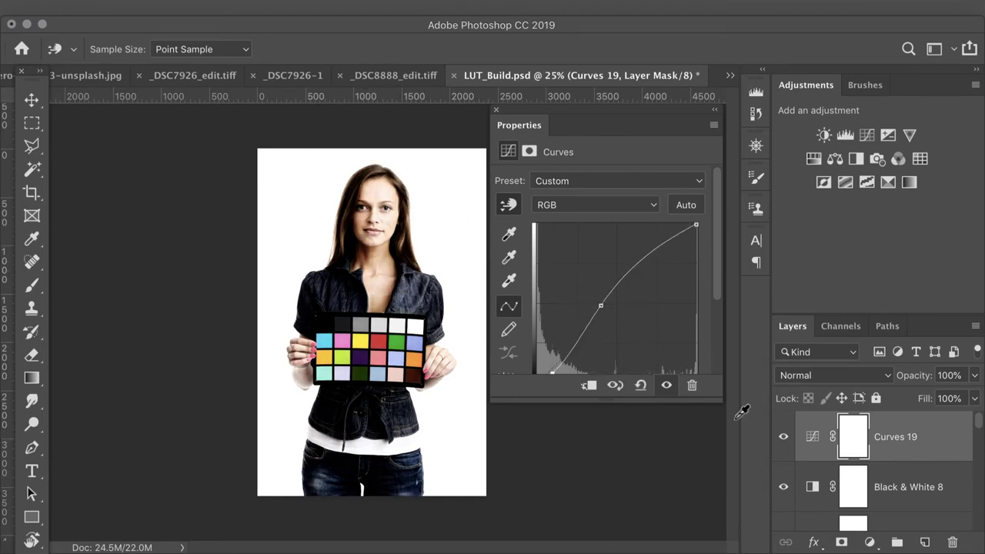
pyautogui.moveTo(713, 402); pyautogui.dragTo(712, 458)
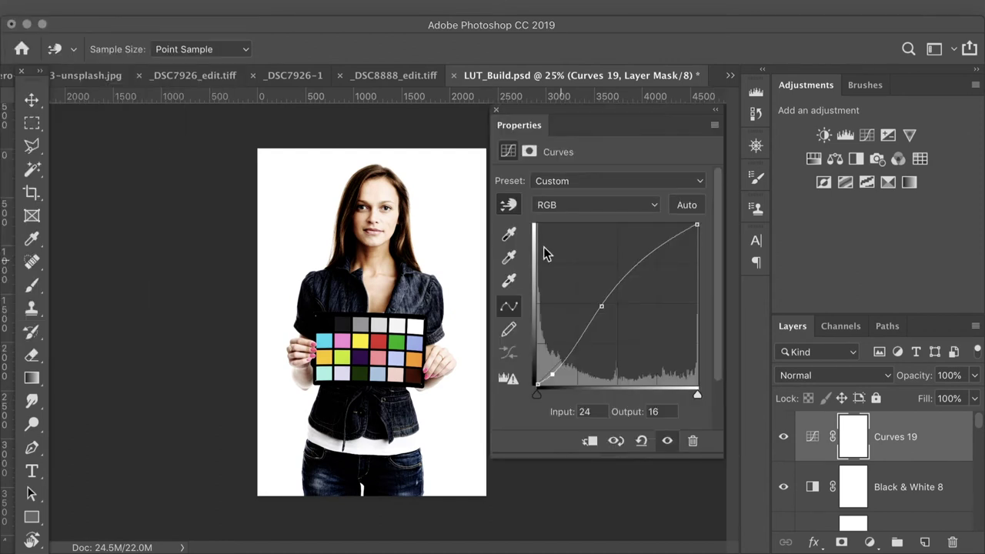
pyautogui.click(510, 209)
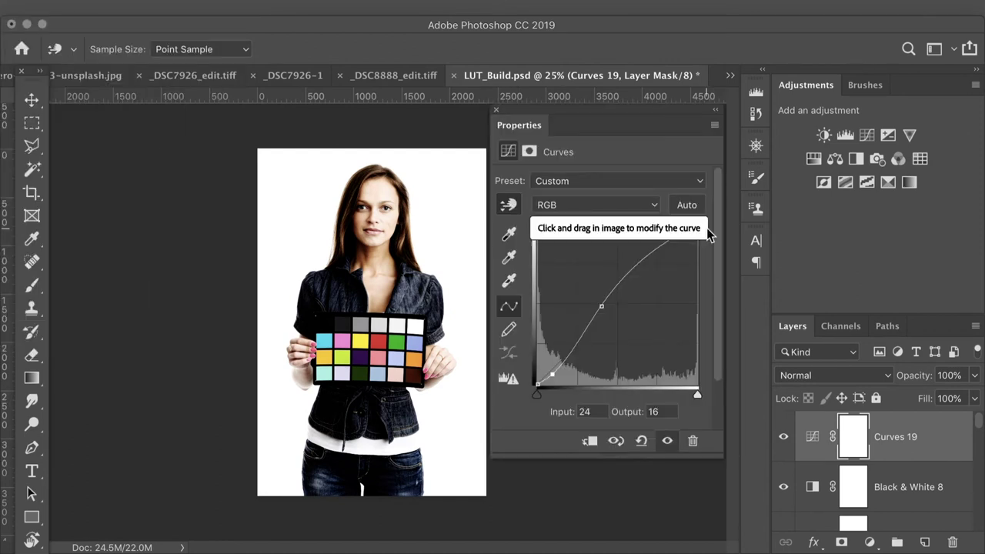
pyautogui.moveTo(605, 304); pyautogui.dragTo(607, 307)
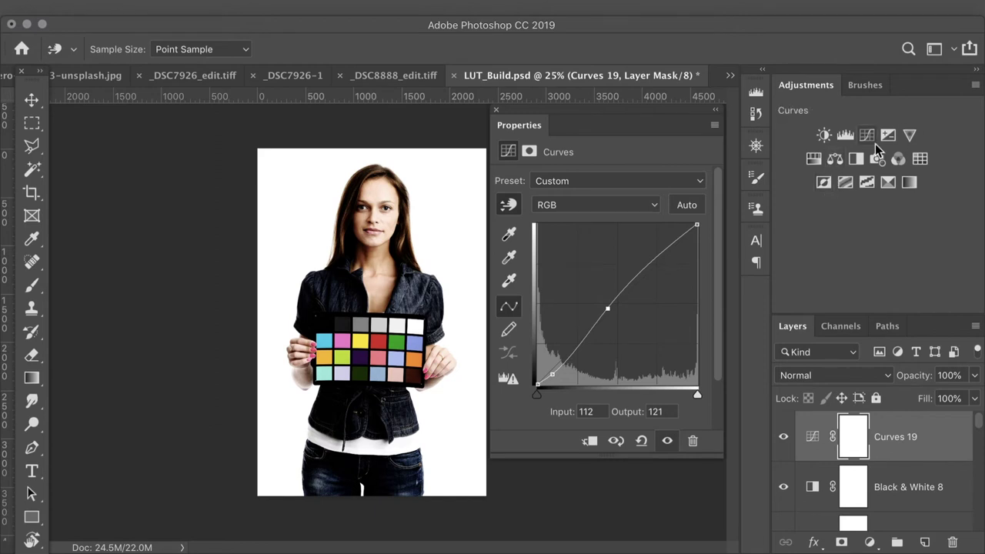
pyautogui.click(920, 160)
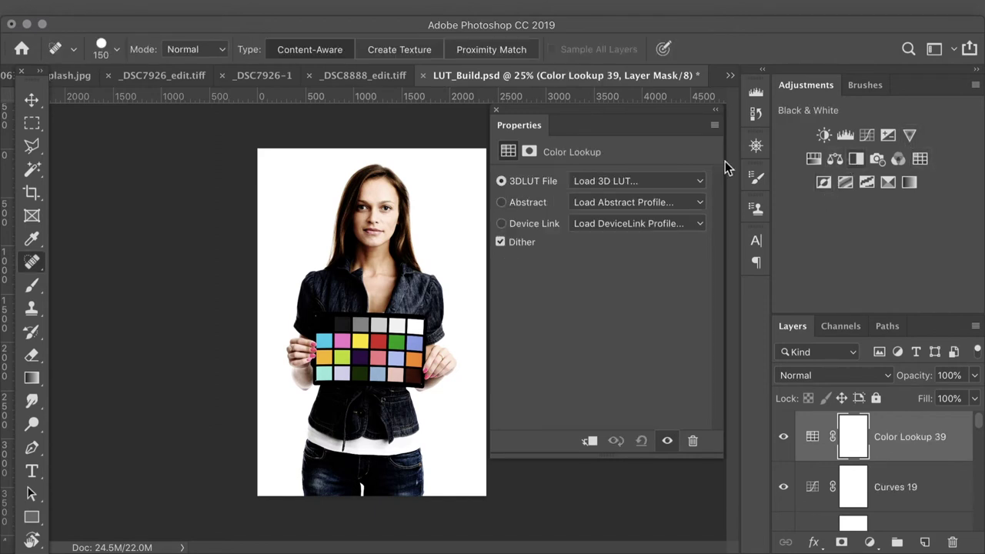
# Step: Apply the Crisp_Warm.look LUT to Color Lookup 39 and lower its opacity to 33%
pyautogui.click(655, 178)
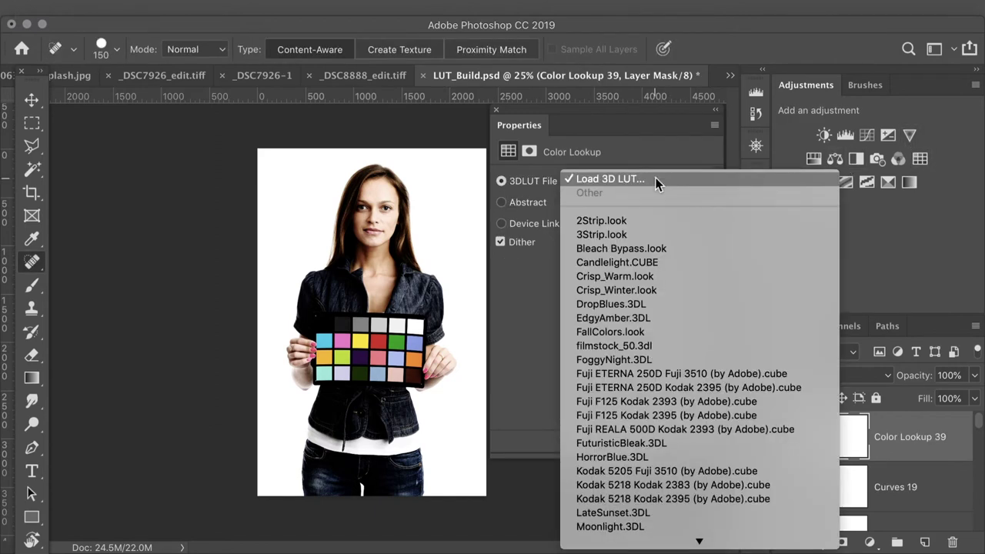
pyautogui.click(653, 276)
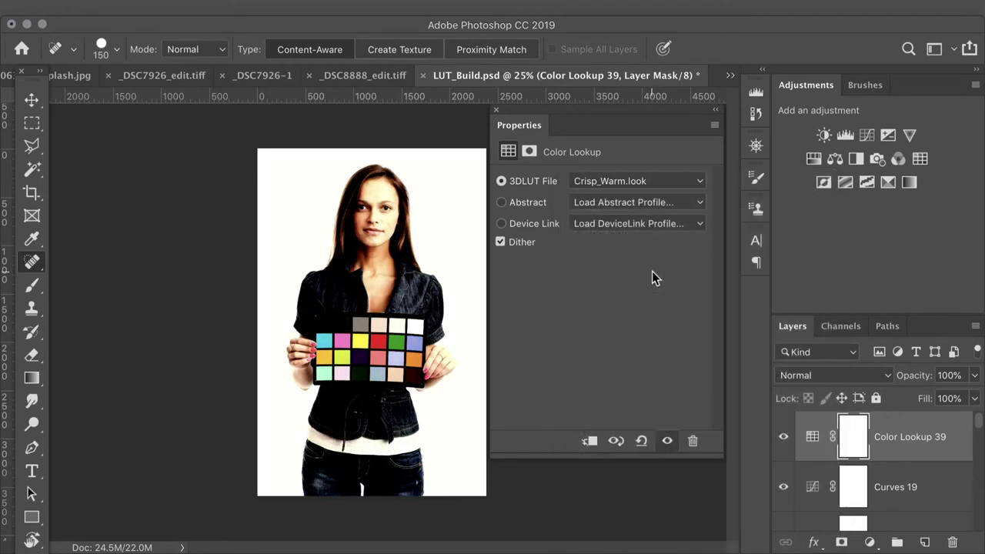
pyautogui.click(974, 375)
pyautogui.click(925, 397)
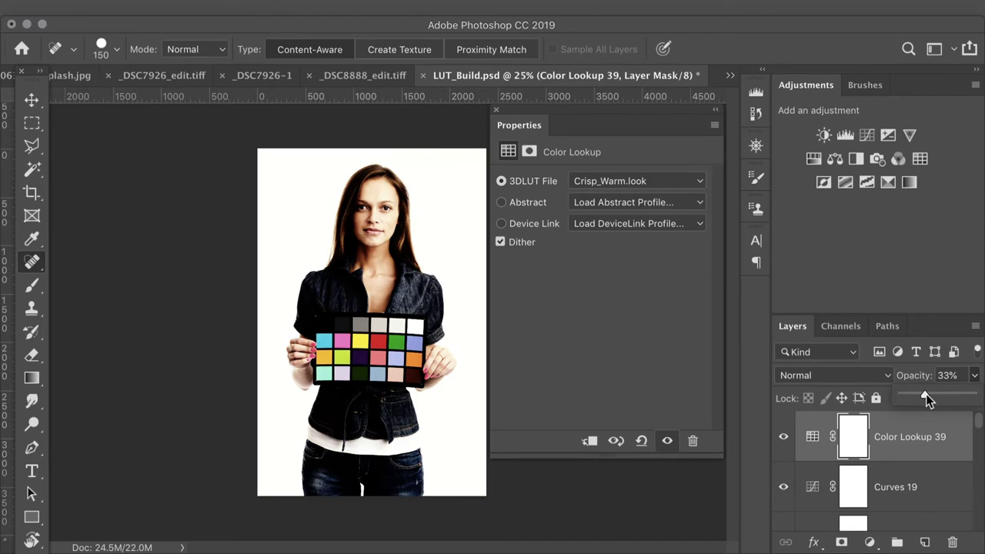
pyautogui.click(140, 7)
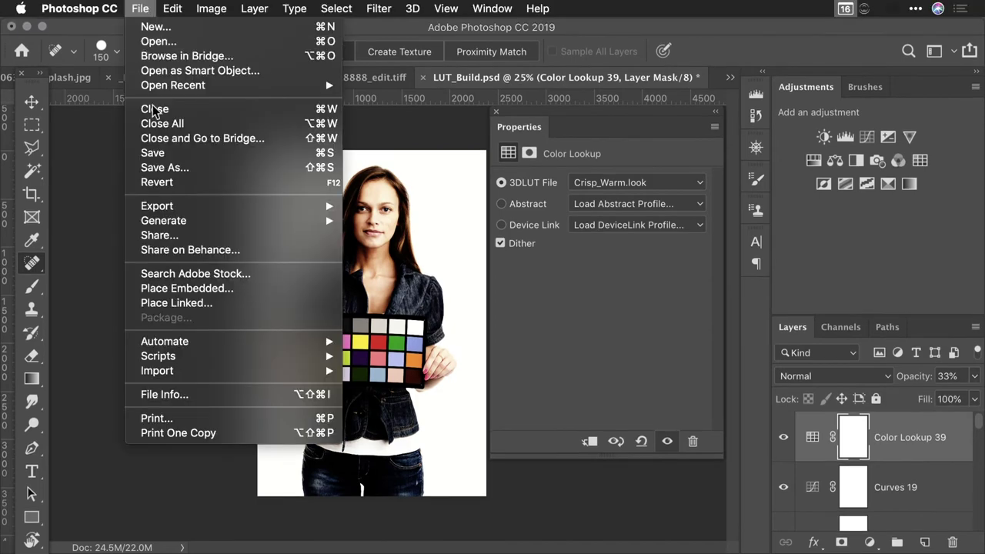
# Step: Start the File > Export > Color Lookup Tables export, retrying after cancelling the first attempt
pyautogui.moveTo(158, 206)
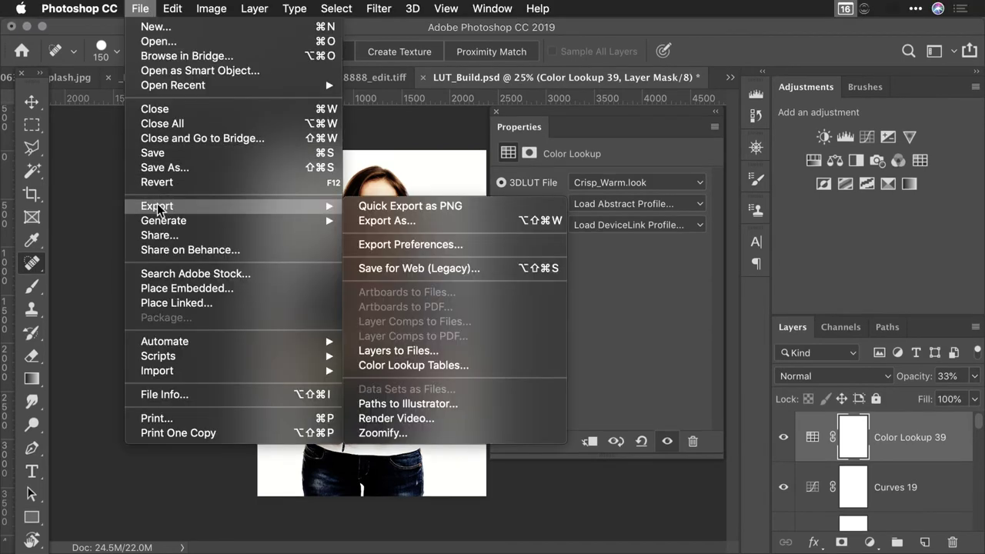
pyautogui.click(446, 365)
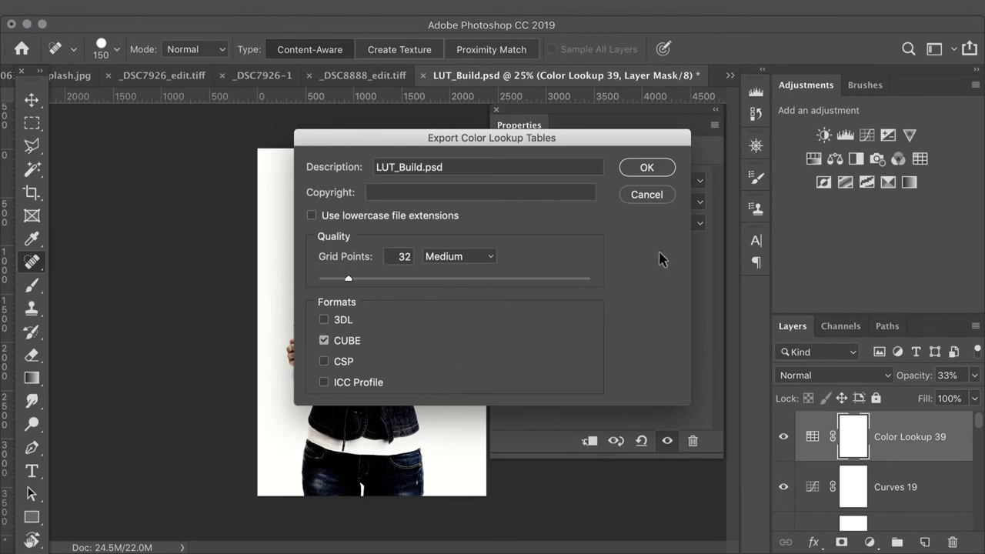
pyautogui.click(630, 194)
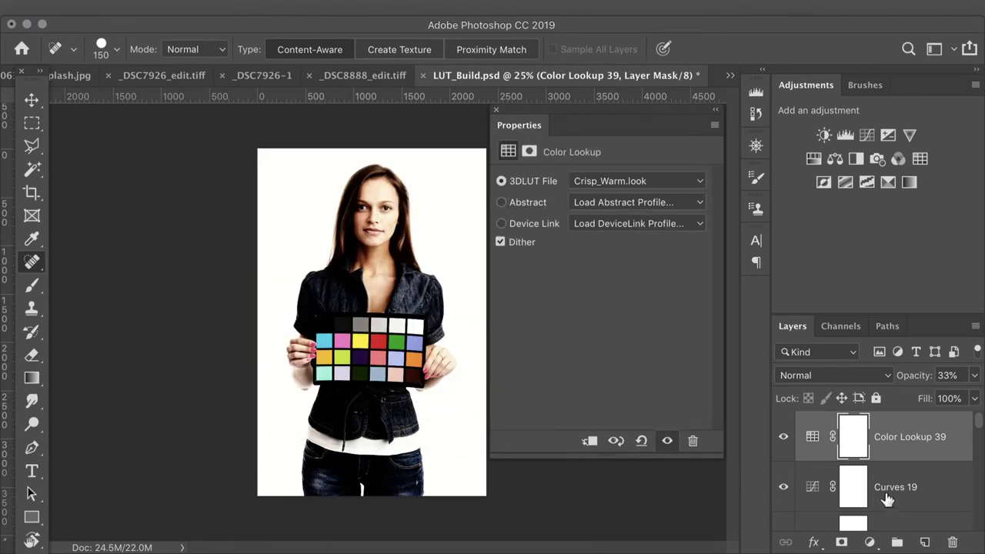
pyautogui.scroll(-5, 885, 500)
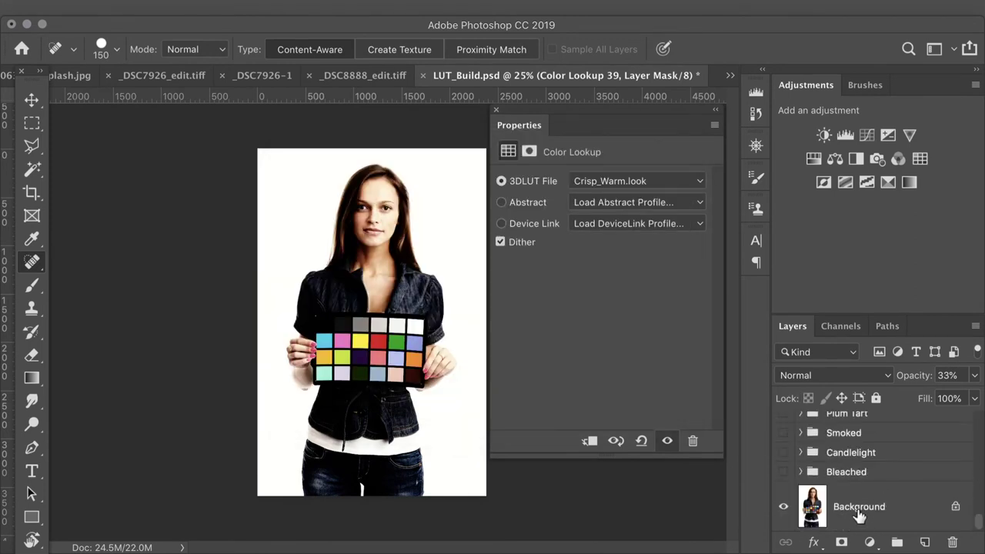
pyautogui.scroll(10, 857, 516)
pyautogui.click(146, 7)
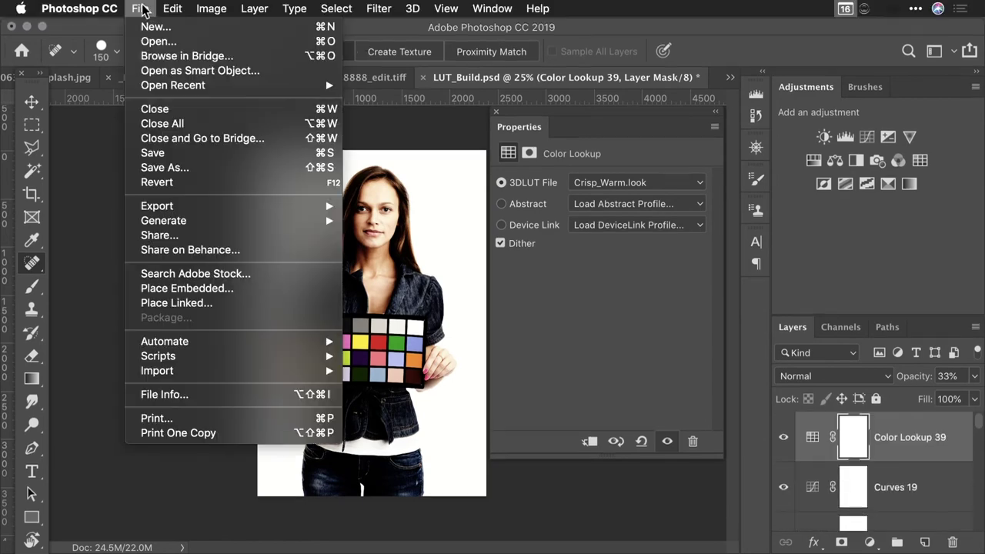
pyautogui.moveTo(178, 207)
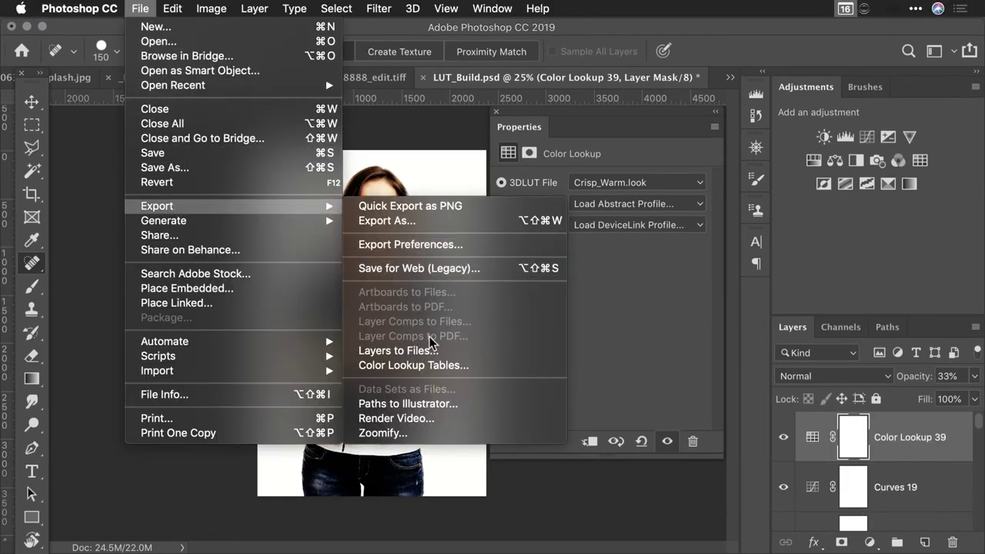
pyautogui.click(431, 366)
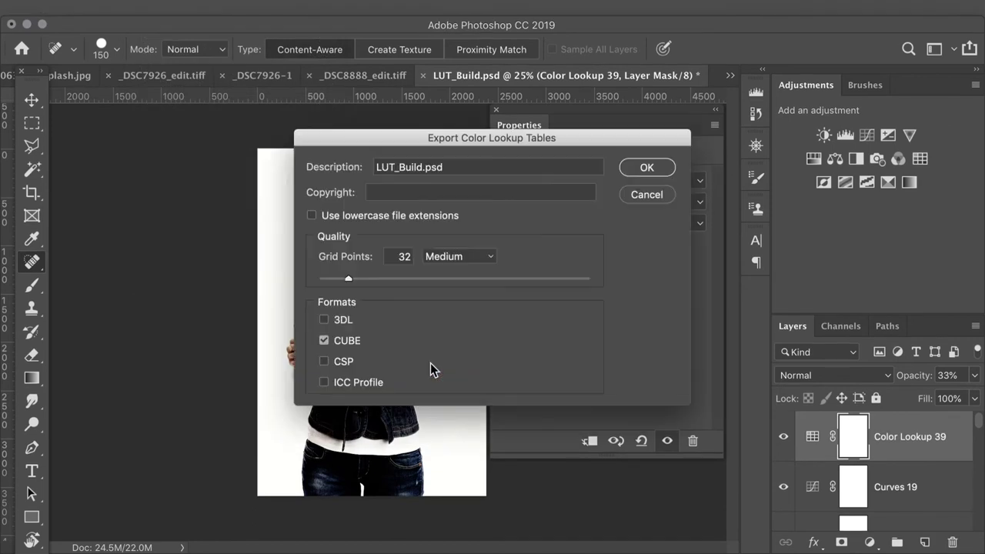
# Step: Set the description to 'Warm Bleache' and save the CUBE lookup table to the Desktop
pyautogui.click(520, 171)
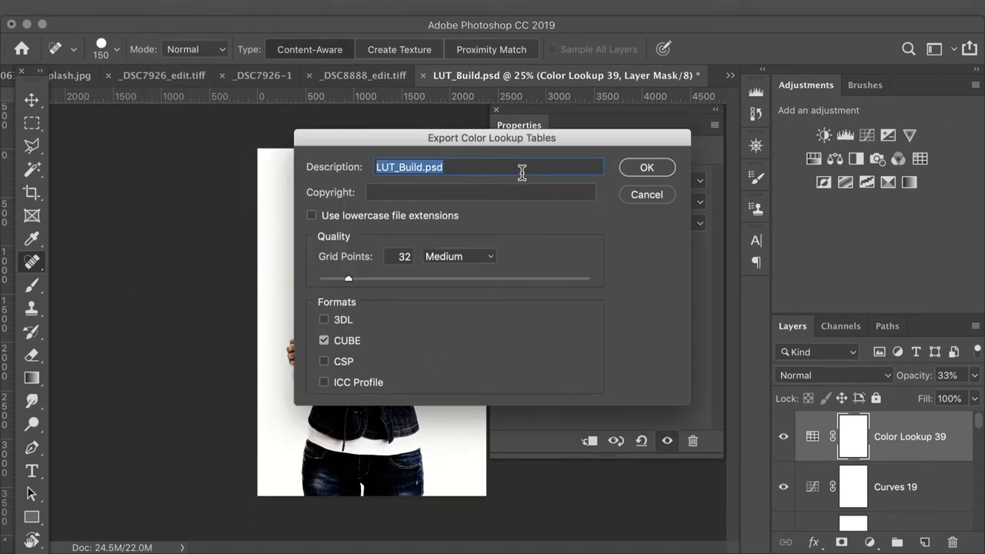
pyautogui.write('Warm Bleache')
pyautogui.press('Return')
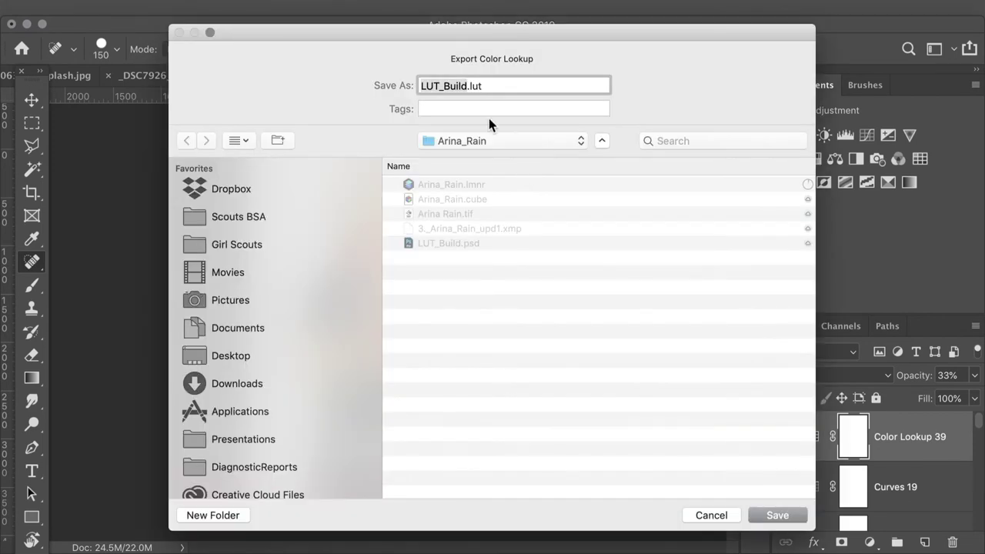
pyautogui.press('super+shift+d')
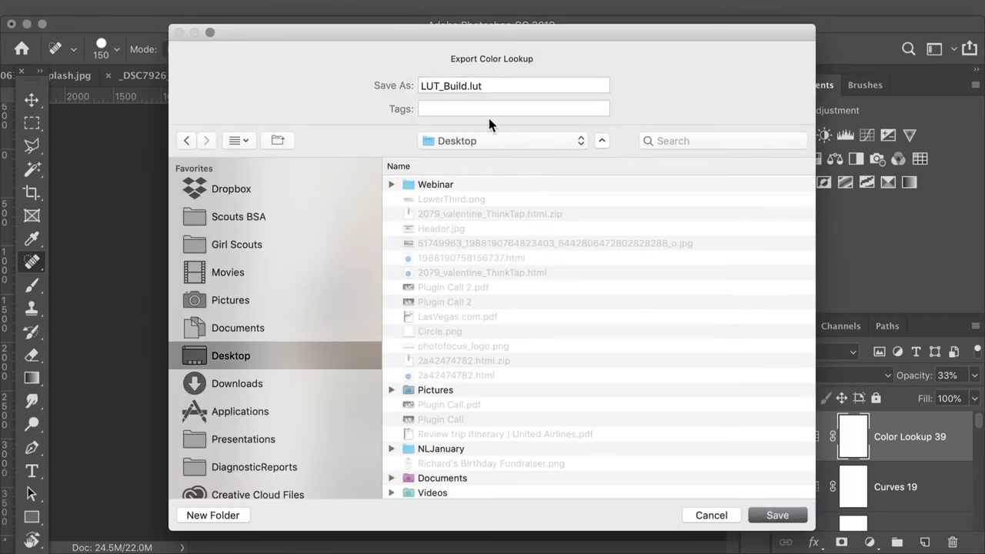
pyautogui.press('Return')
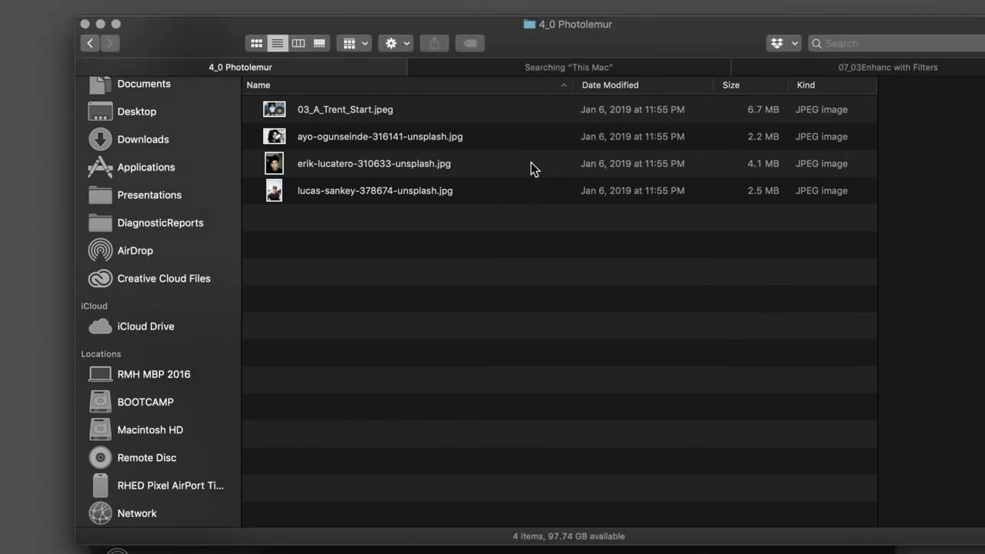
# Step: Rename LUT_Build.CUBE on the Desktop to WarmBleach.CUBE, fixing the initial misspelling
pyautogui.press('super+shift+d')
pyautogui.click(335, 108)
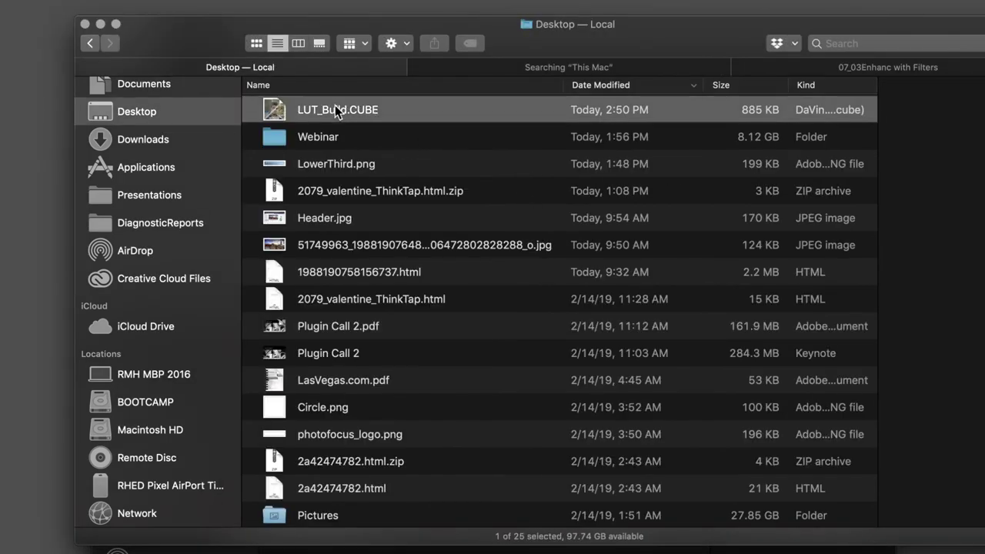
pyautogui.click(335, 109)
pyautogui.write('WarmB')
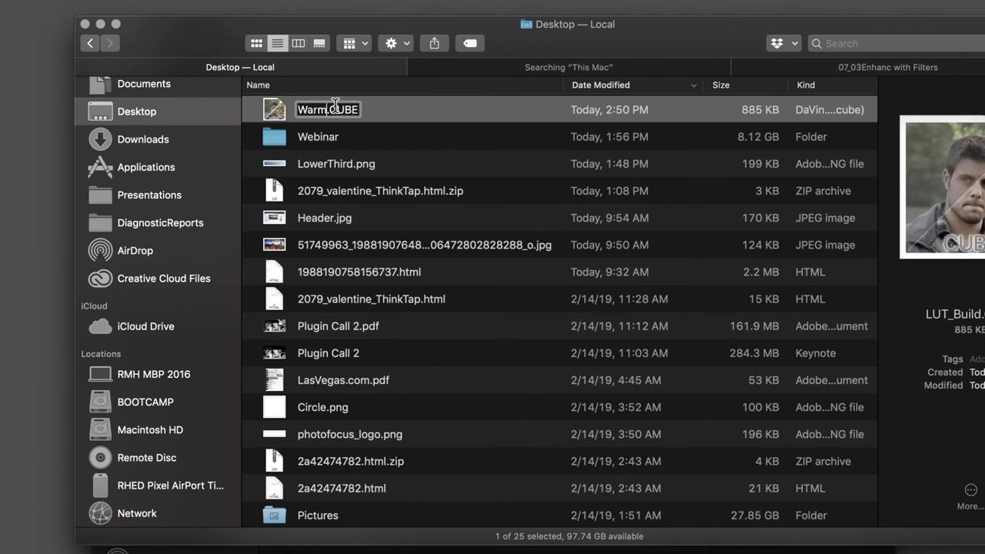
pyautogui.write('lach')
pyautogui.press('Return')
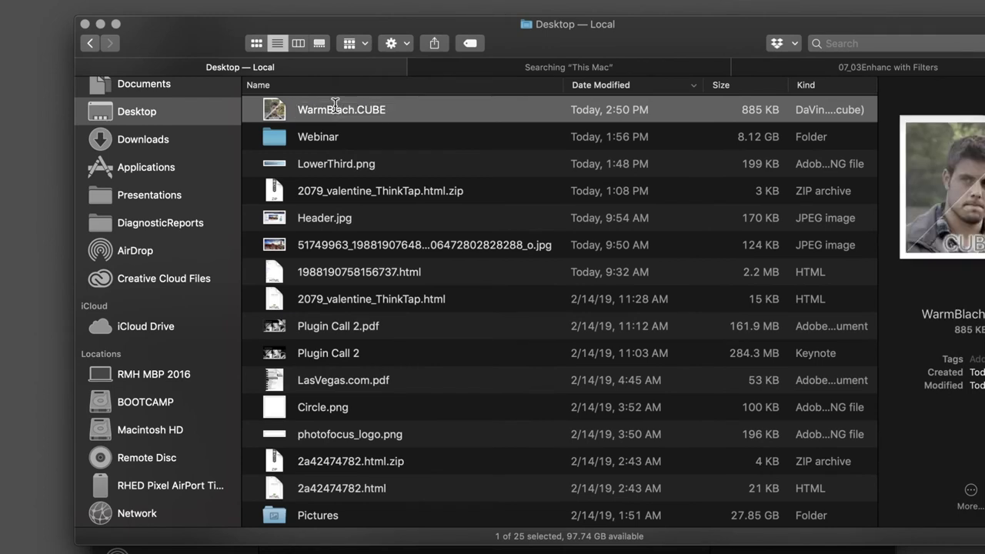
pyautogui.click(335, 104)
pyautogui.click(337, 107)
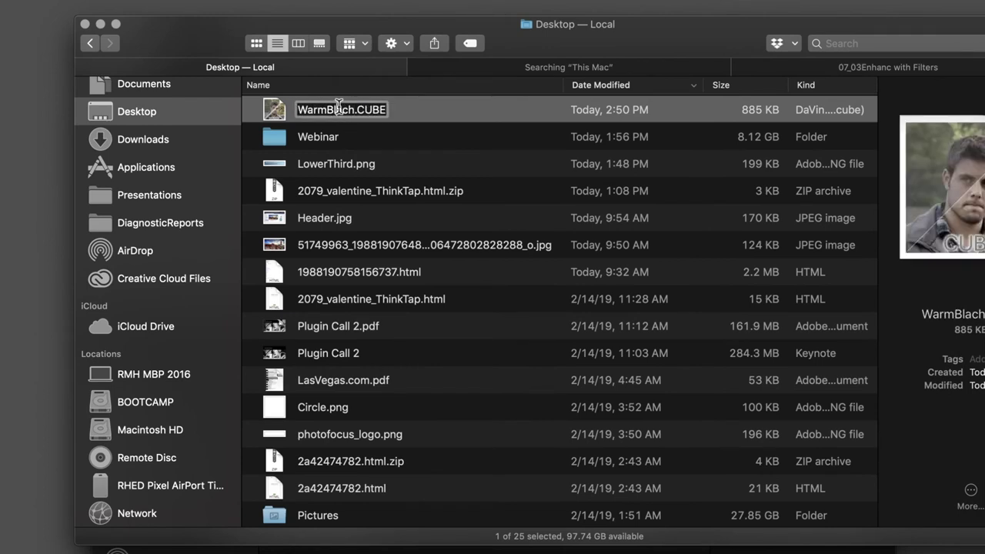
pyautogui.write('e')
pyautogui.press('Return')
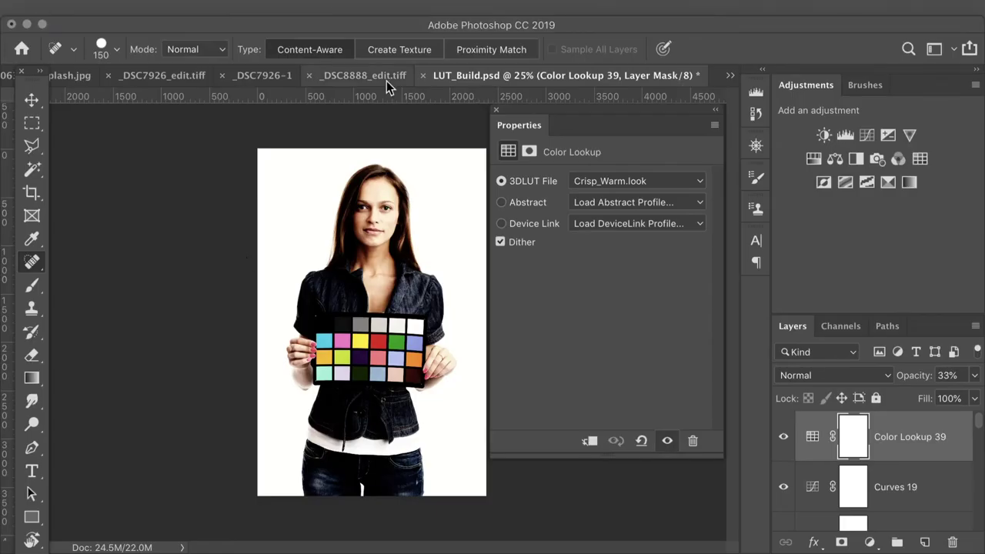
# Step: Add a Color Lookup adjustment to the portrait, loading WarmBleach.CUBE from the Desktop
pyautogui.click(380, 78)
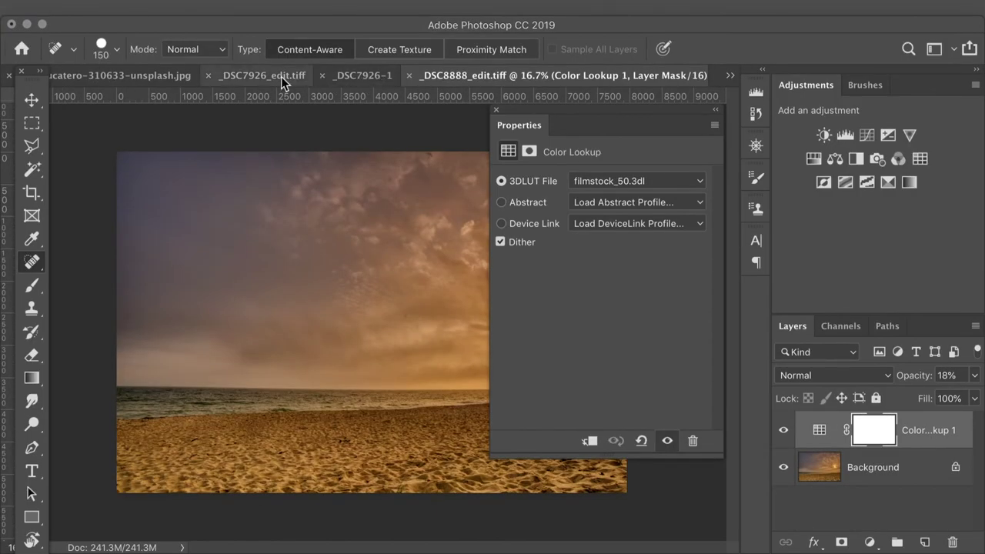
pyautogui.click(163, 72)
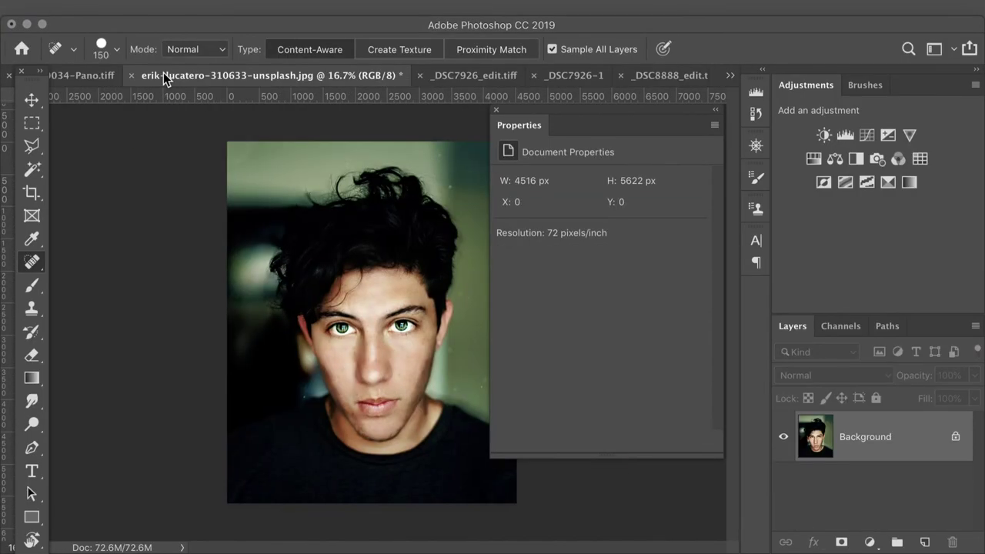
pyautogui.click(920, 160)
pyautogui.click(659, 180)
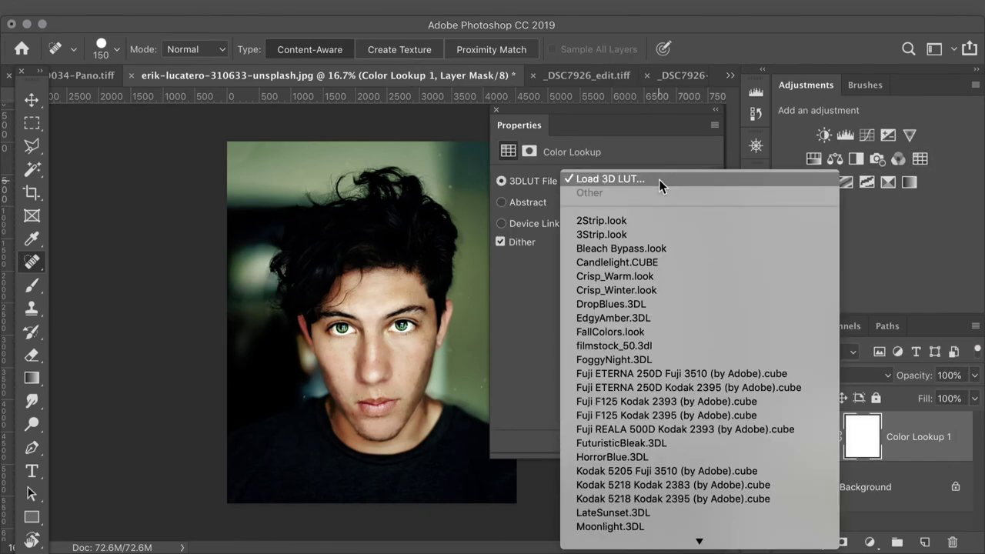
pyautogui.click(644, 178)
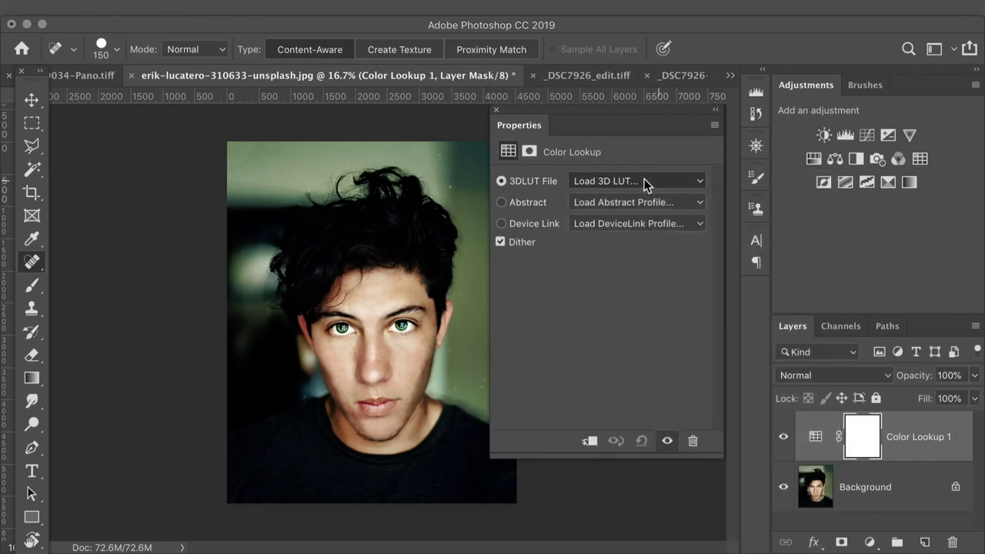
pyautogui.press('super+shift+d')
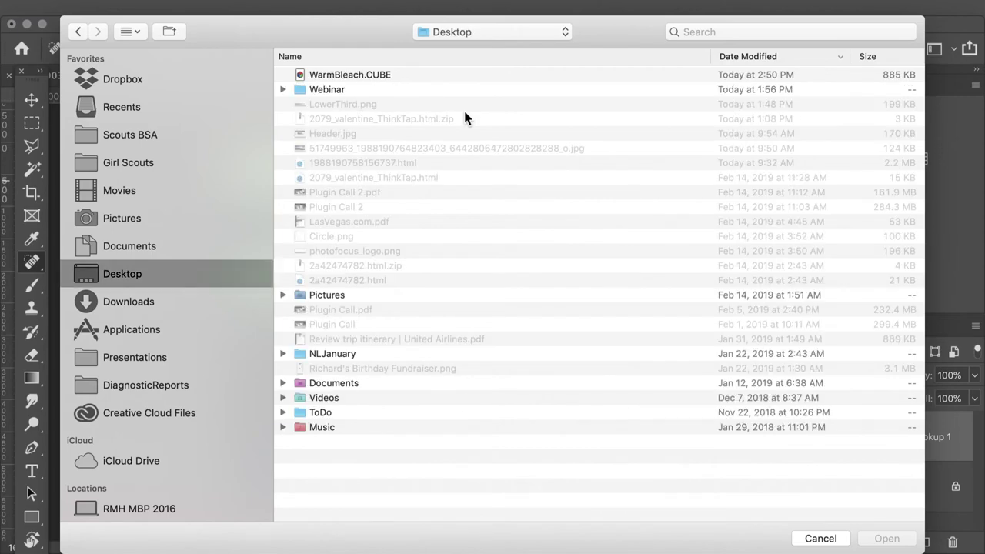
pyautogui.click(388, 80)
pyautogui.doubleClick(387, 80)
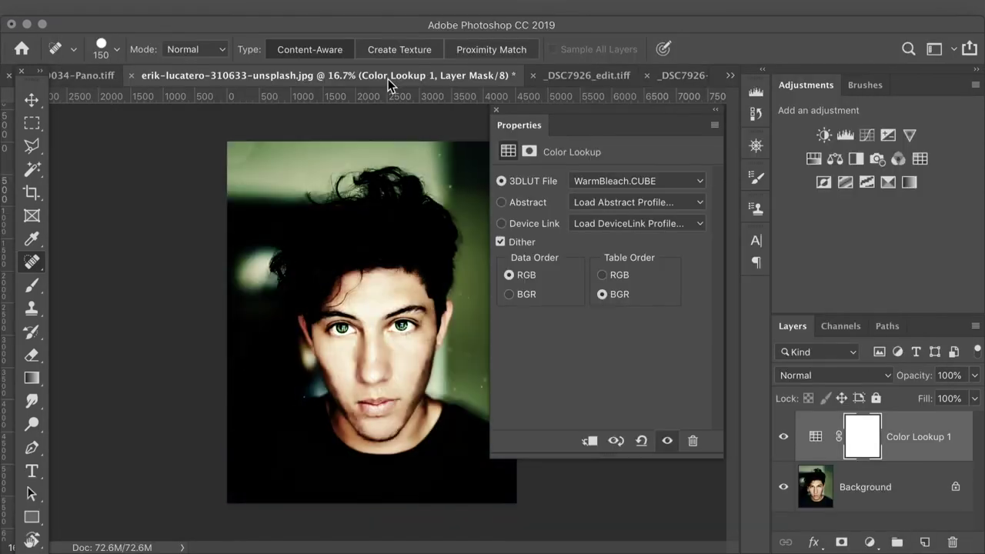
# Step: Toggle the portrait's WarmBleach grade off and on to compare before and after
pyautogui.click(783, 437)
pyautogui.click(783, 437)
pyautogui.click(782, 439)
pyautogui.click(782, 438)
pyautogui.click(782, 439)
pyautogui.click(782, 439)
pyautogui.click(782, 438)
pyautogui.click(782, 439)
# Step: Apply a WarmBleach.CUBE Color Lookup adjustment to the MAX_0034-Pano.tiff panorama
pyautogui.click(91, 76)
pyautogui.click(920, 159)
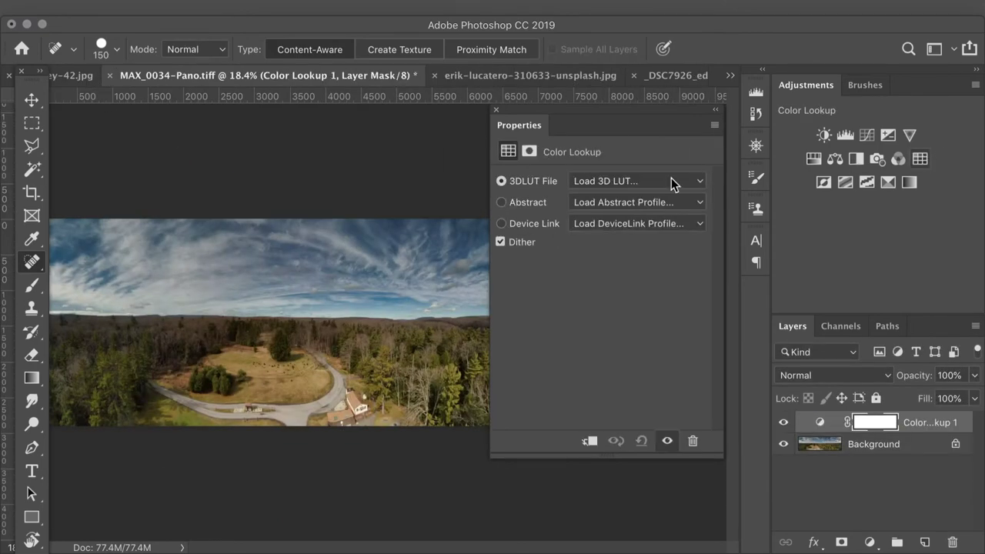
pyautogui.click(646, 179)
pyautogui.click(639, 180)
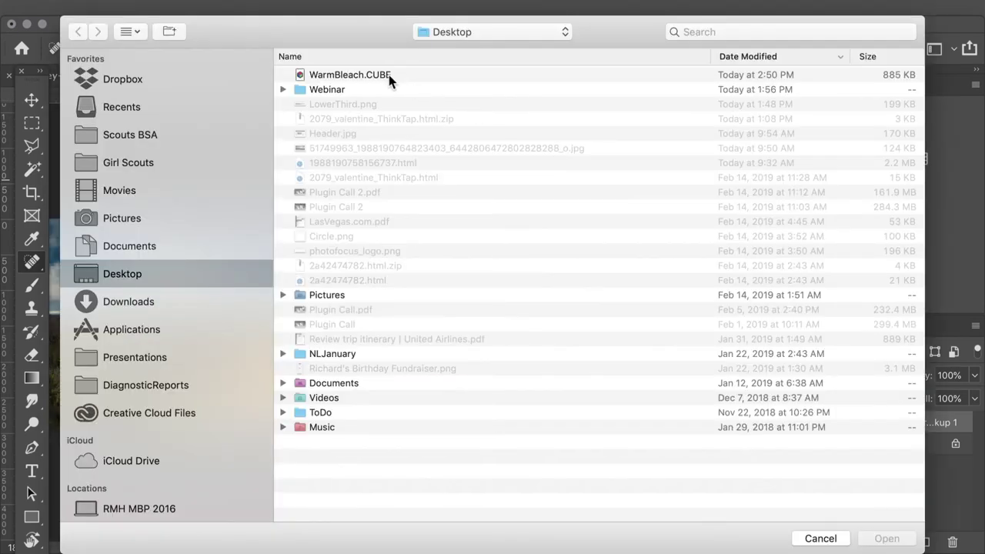
pyautogui.doubleClick(350, 75)
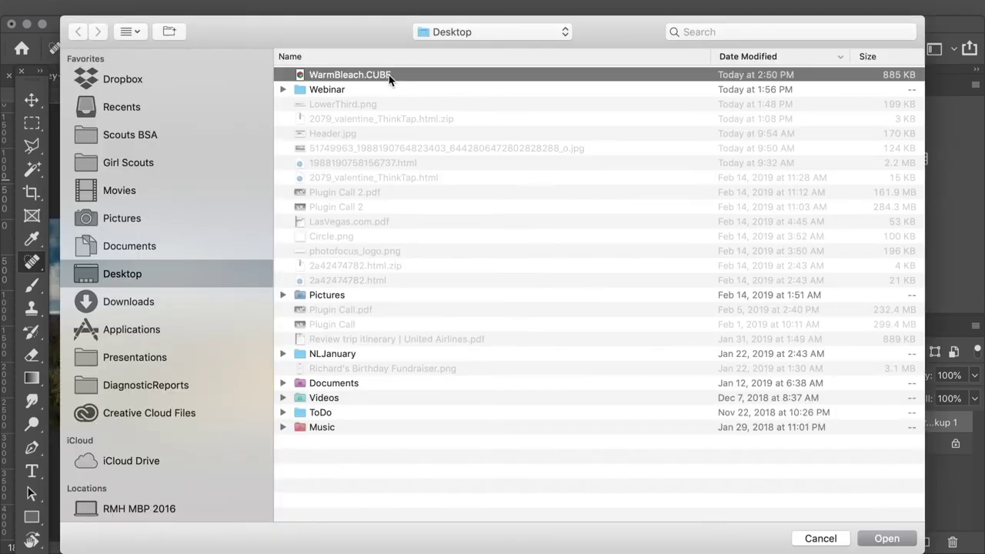
# Step: Ease the panorama's Color Lookup layer opacity down to 29%
pyautogui.click(974, 375)
pyautogui.moveTo(972, 396); pyautogui.dragTo(926, 397)
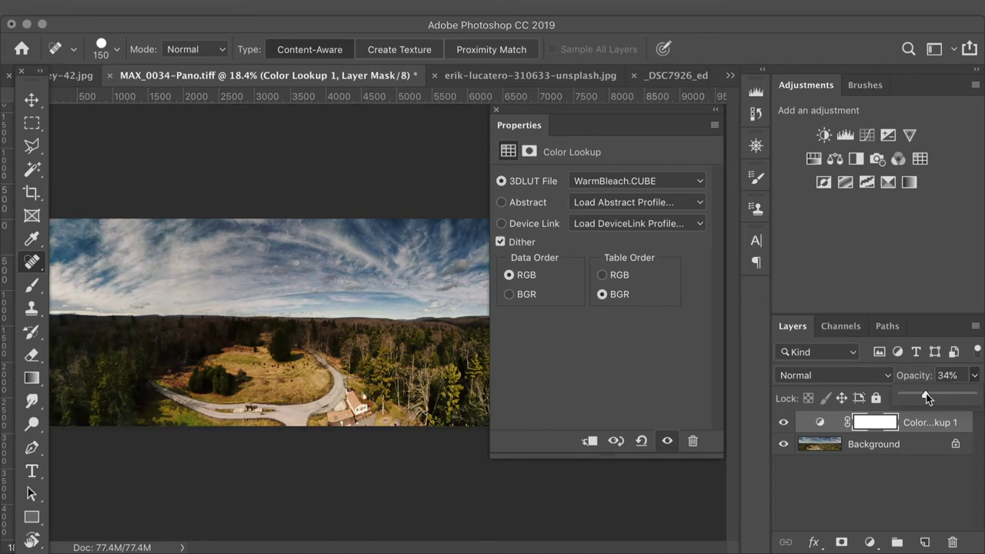
pyautogui.moveTo(920, 394); pyautogui.dragTo(916, 395)
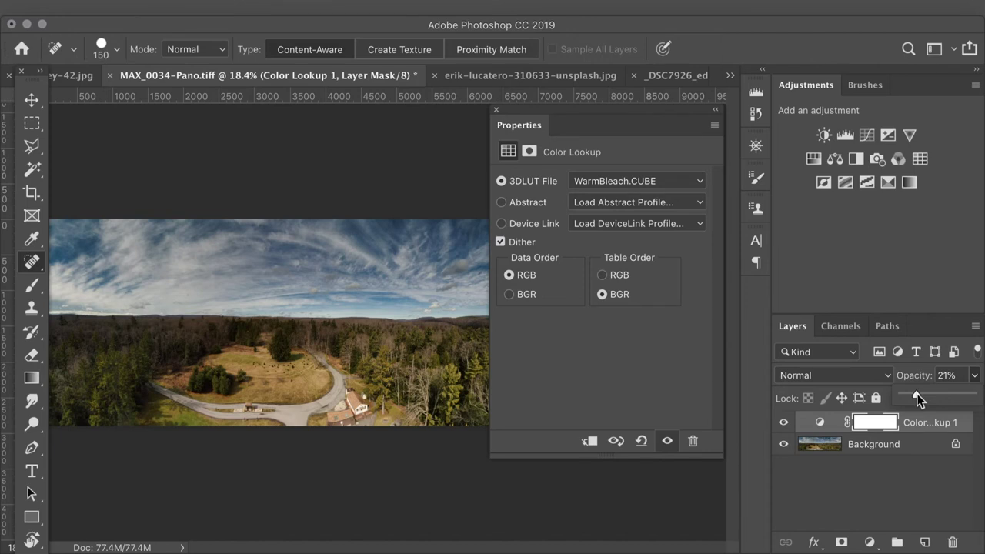
pyautogui.moveTo(917, 394); pyautogui.dragTo(923, 394)
pyautogui.press('super+Tab')
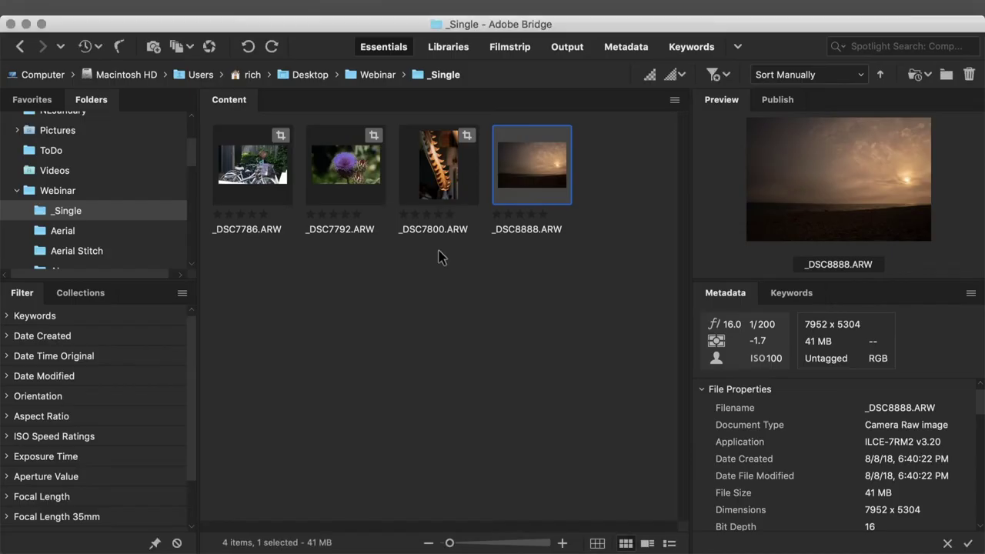
# Step: Go up to Webinar, enter the VR folder, and open the 154.insp capture
pyautogui.press('super+Up')
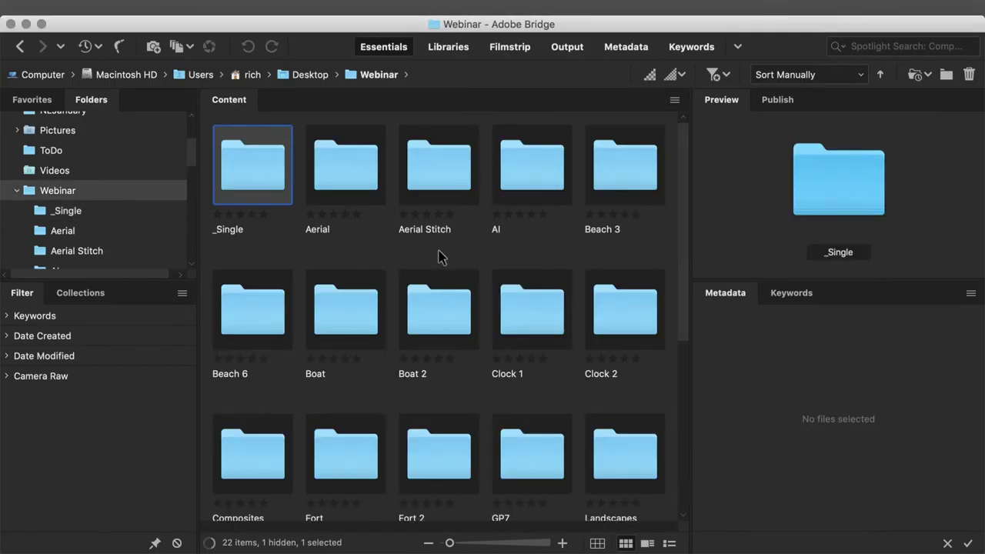
pyautogui.press('Right')
pyautogui.press('Right')
pyautogui.press('Right')
pyautogui.press('Down')
pyautogui.press('Down')
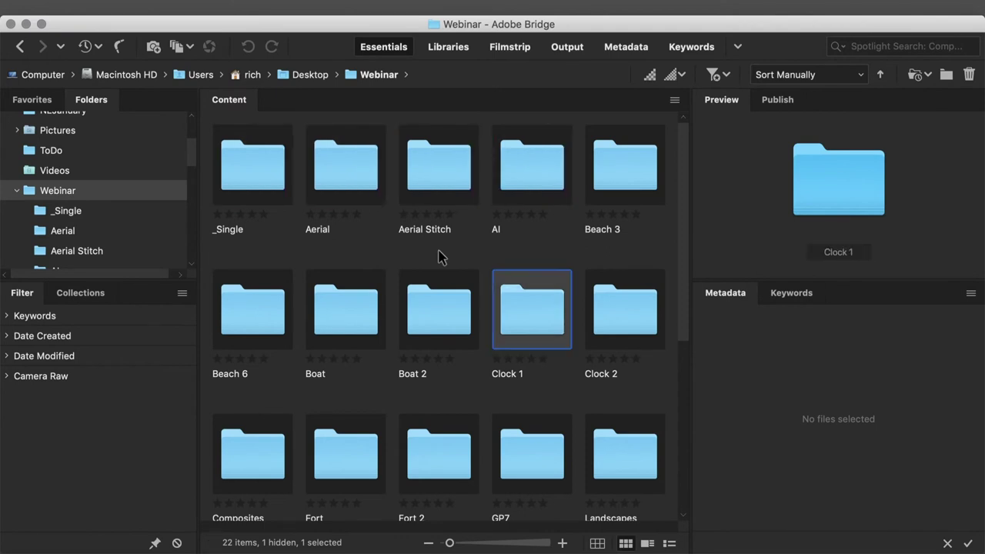
pyautogui.press('Down')
pyautogui.press('Down')
pyautogui.press('Up')
pyautogui.press('Right')
pyautogui.press('Right')
pyautogui.press('Right')
pyautogui.press('super+Down')
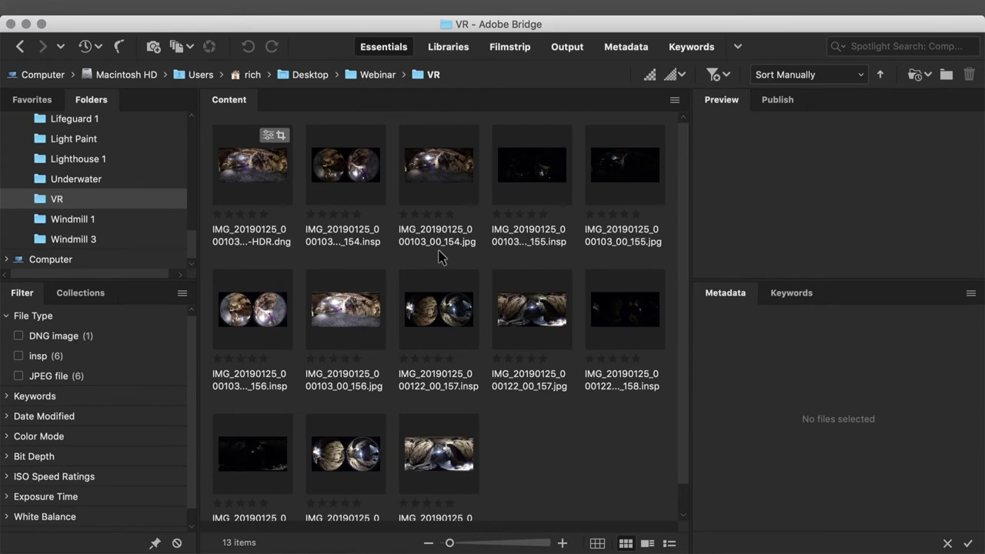
pyautogui.press('Right')
pyautogui.press('Right')
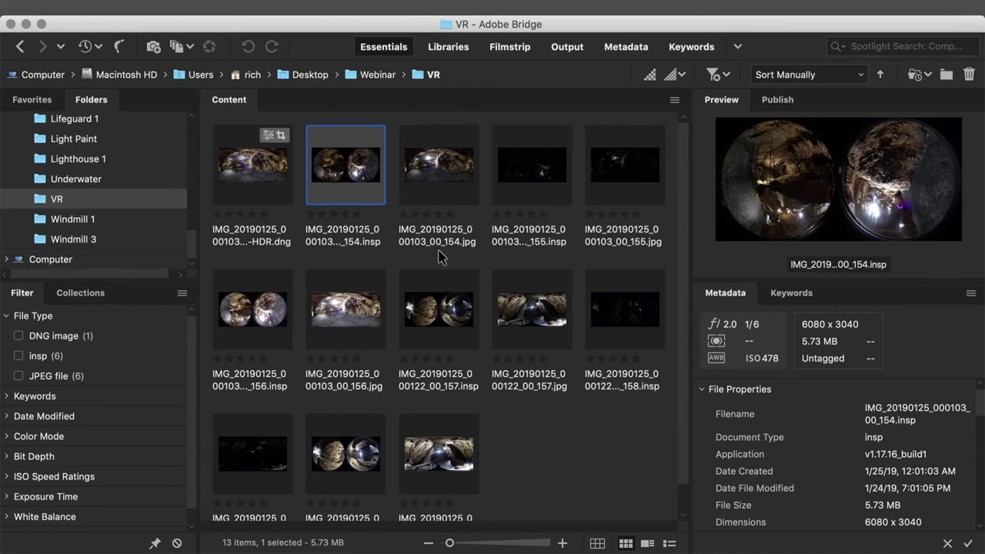
pyautogui.press('Left')
pyautogui.press('Right')
pyautogui.press('space')
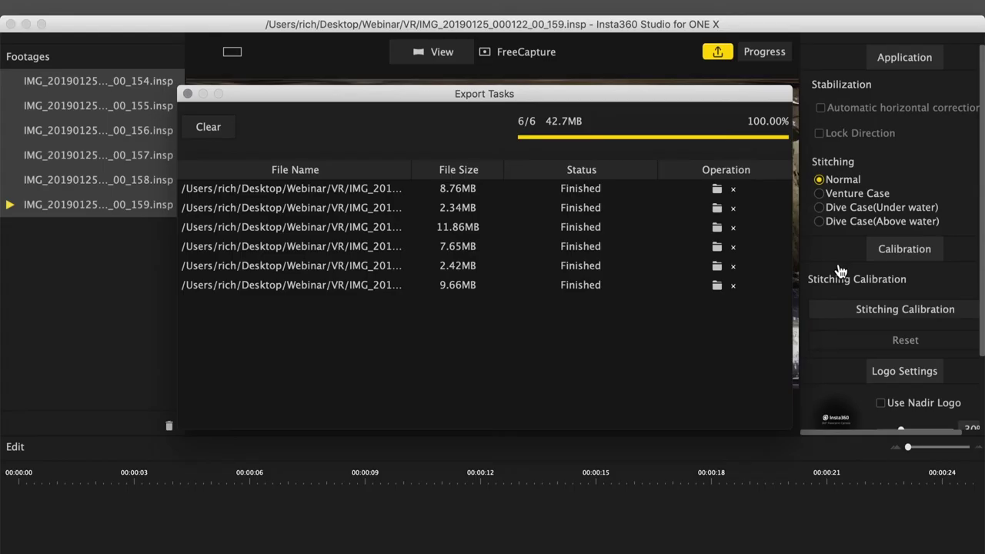
# Step: Preview footage 154 in Natural View and turn the view to look around the cave
pyautogui.click(188, 94)
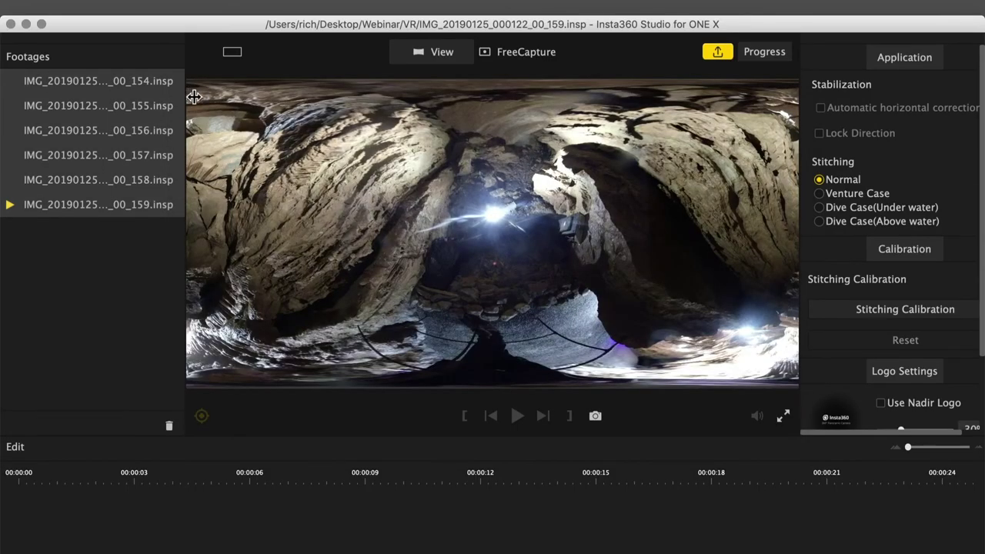
pyautogui.click(143, 80)
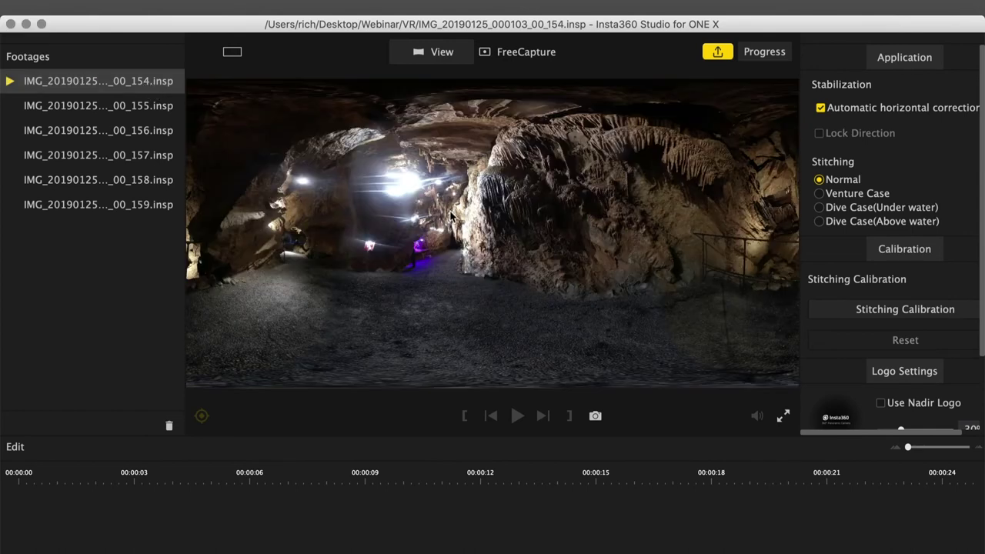
pyautogui.click(233, 55)
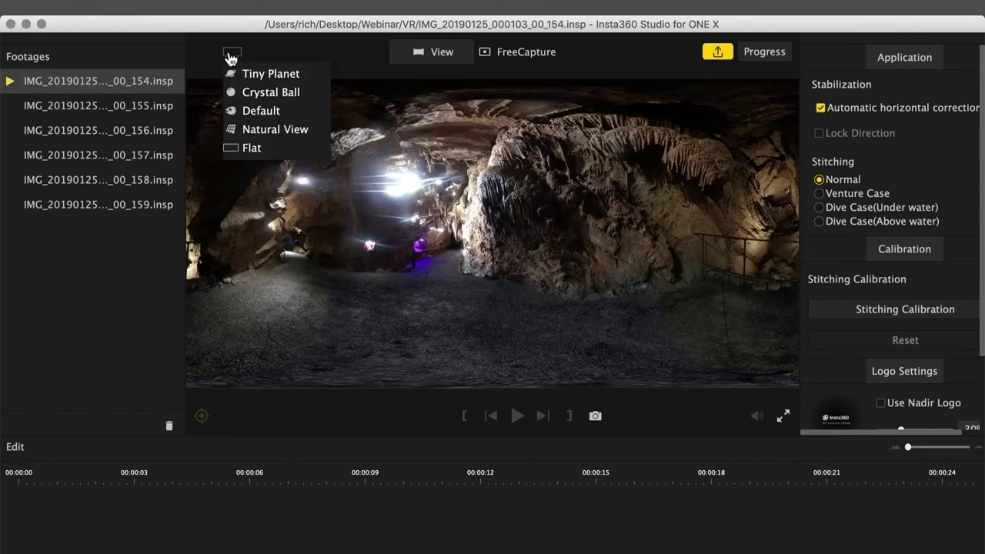
pyautogui.click(257, 132)
pyautogui.moveTo(412, 222); pyautogui.dragTo(611, 209)
pyautogui.moveTo(340, 266); pyautogui.dragTo(638, 282)
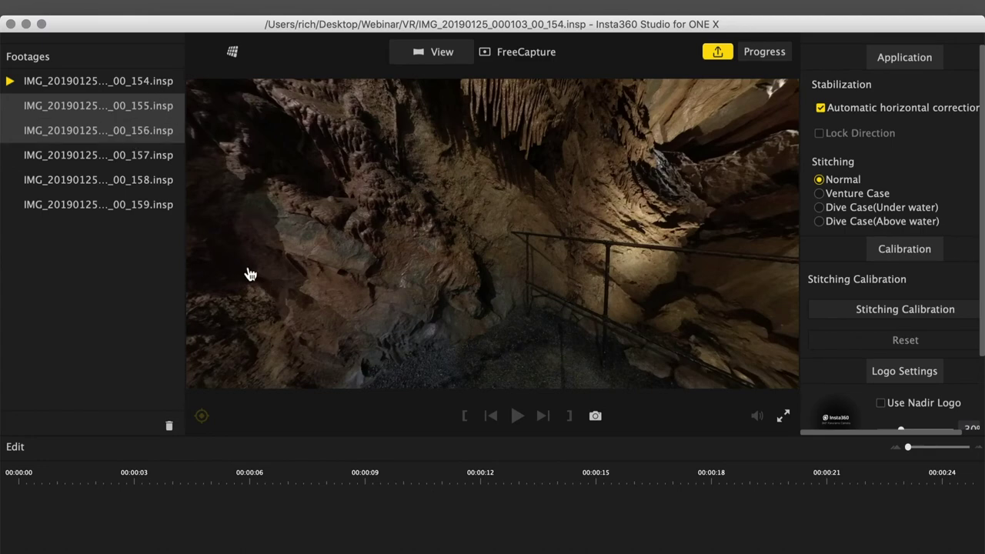
pyautogui.press('super+Tab')
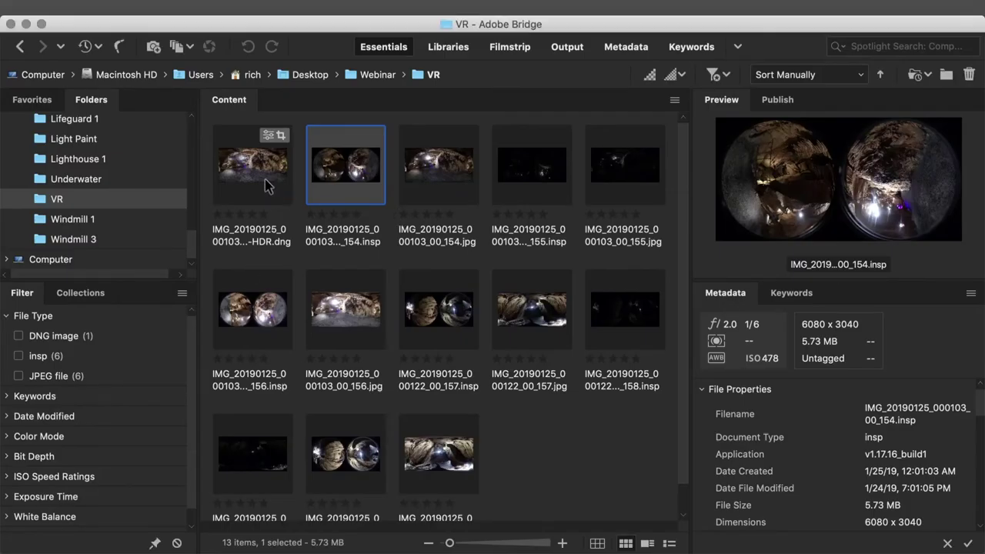
# Step: Select the 00_154, 00_155 and 00_156 JPEGs and open them in Camera Raw
pyautogui.click(431, 188)
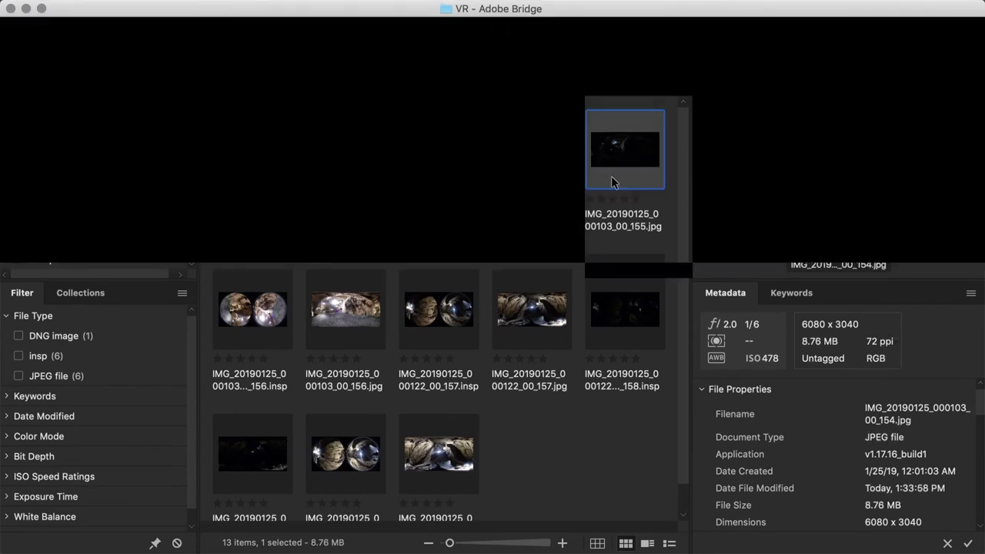
pyautogui.keyDown('super'); pyautogui.click(610, 176); pyautogui.keyUp('super')
pyautogui.keyDown('super'); pyautogui.click(345, 319); pyautogui.keyUp('super')
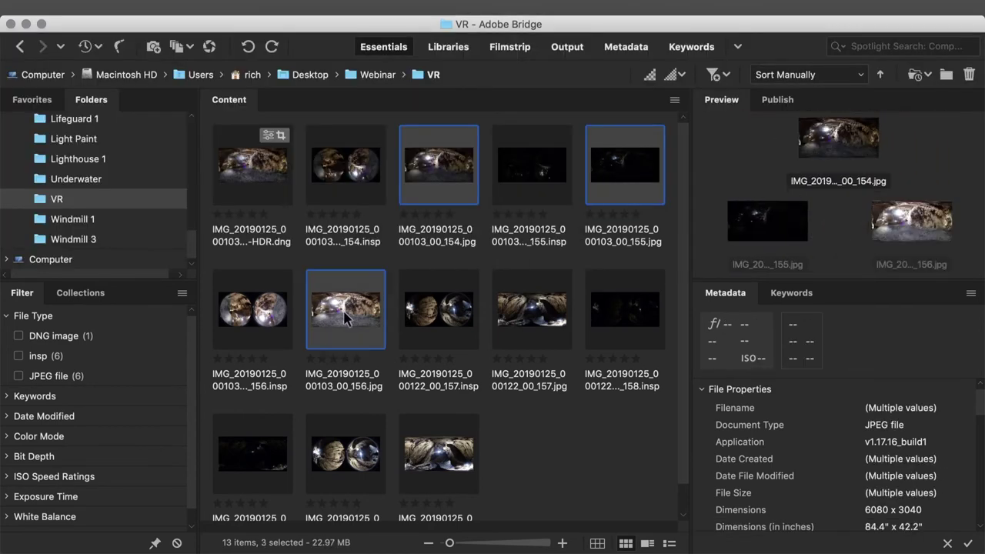
pyautogui.rightClick(431, 182)
pyautogui.click(457, 174)
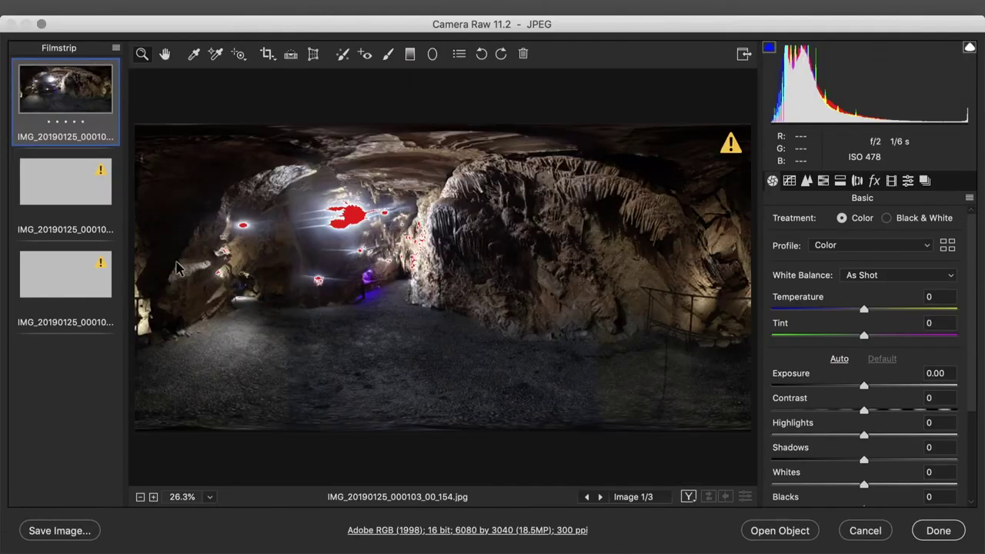
# Step: Start a Merge to HDR of the three exposures, then cancel and close Camera Raw
pyautogui.rightClick(72, 282)
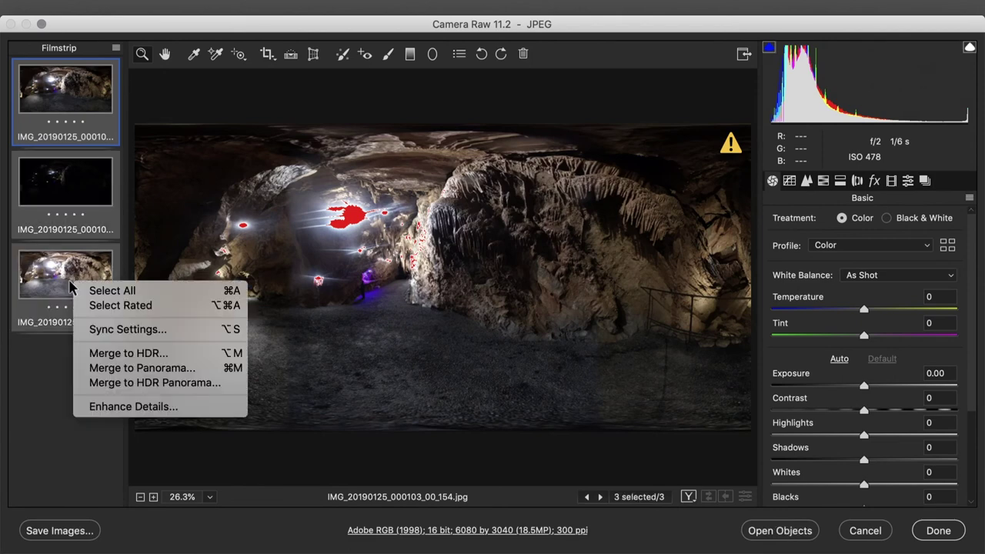
pyautogui.click(112, 354)
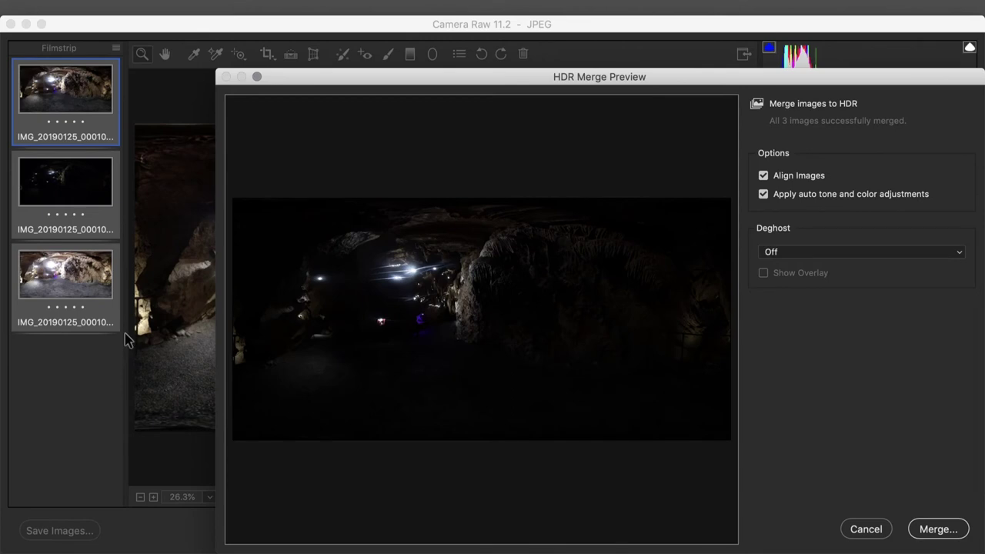
pyautogui.click(939, 529)
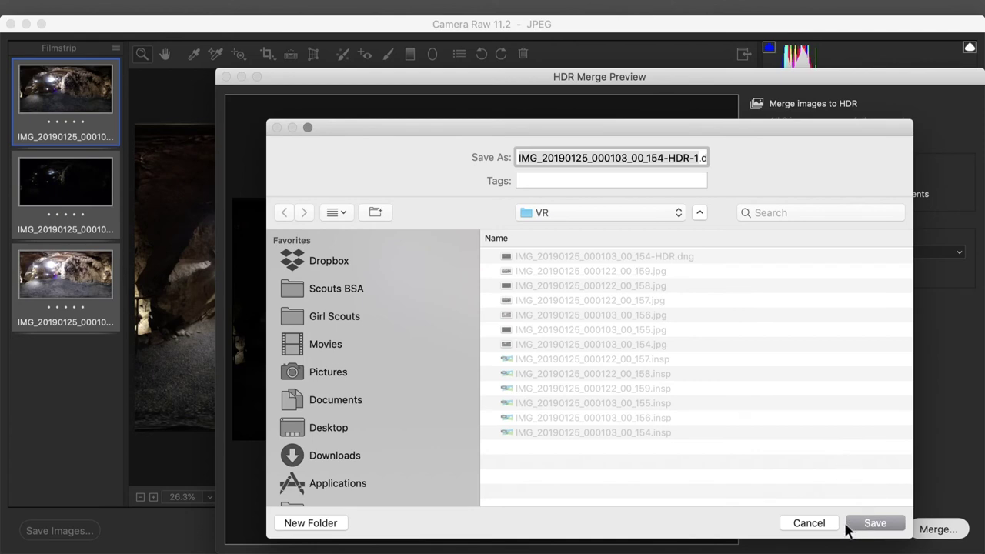
pyautogui.click(836, 526)
pyautogui.click(843, 530)
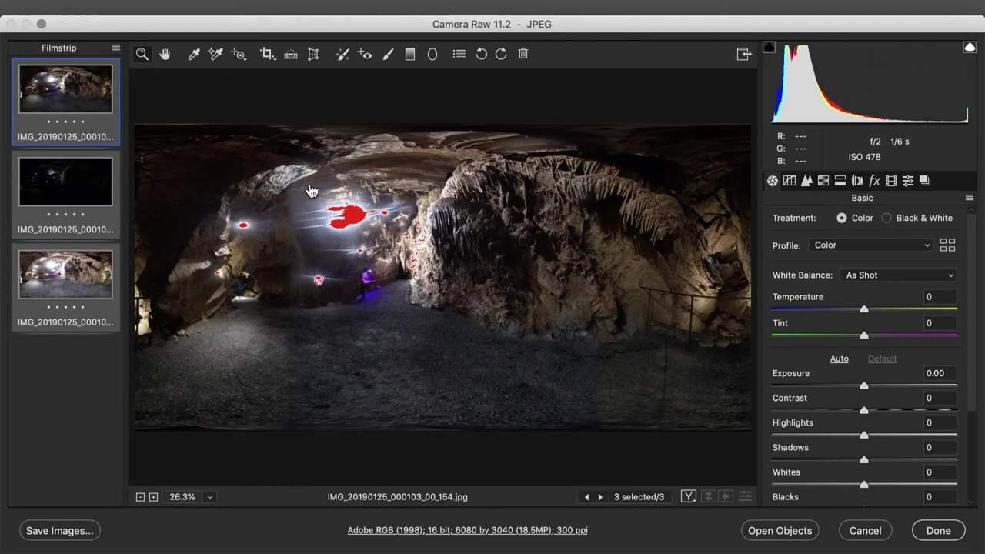
pyautogui.click(865, 530)
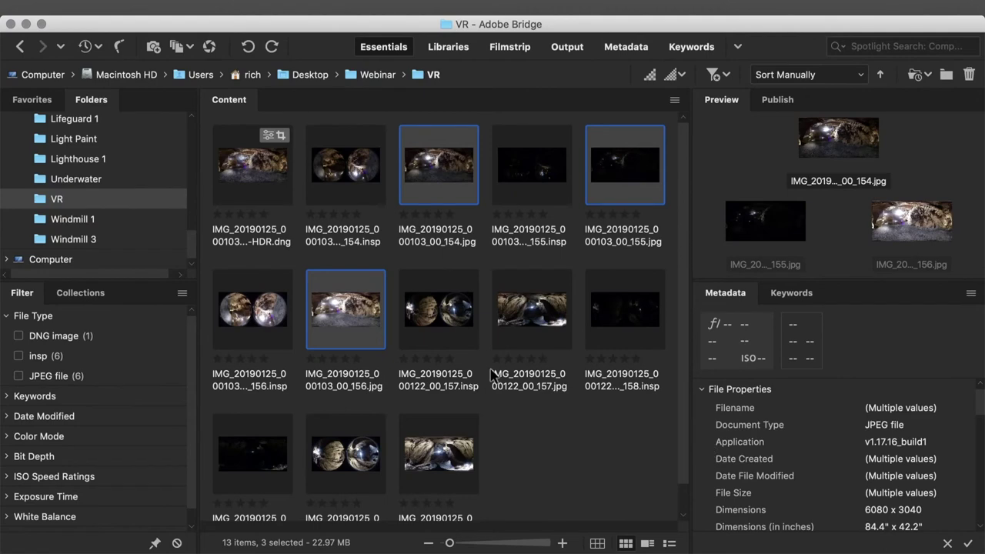
pyautogui.rightClick(444, 179)
pyautogui.moveTo(476, 159)
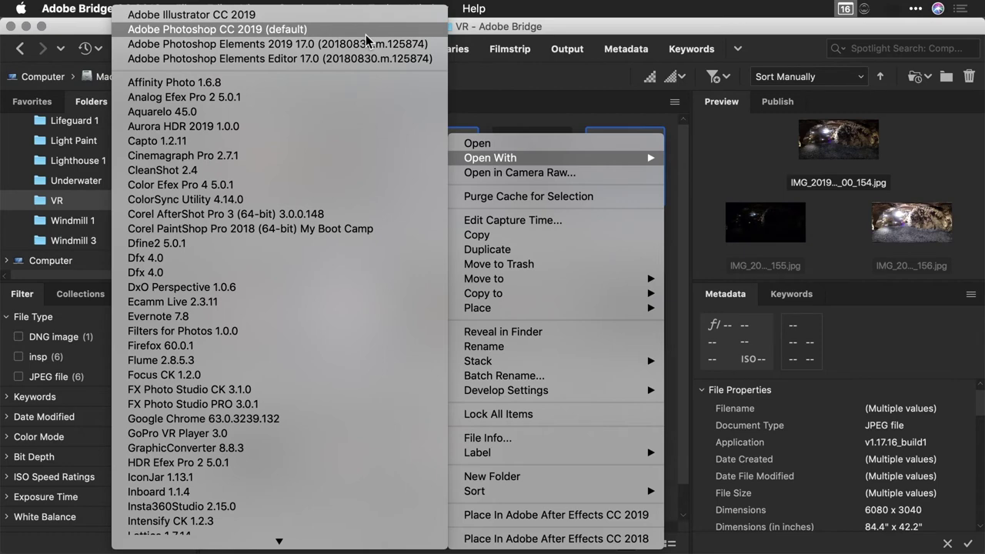
pyautogui.click(359, 125)
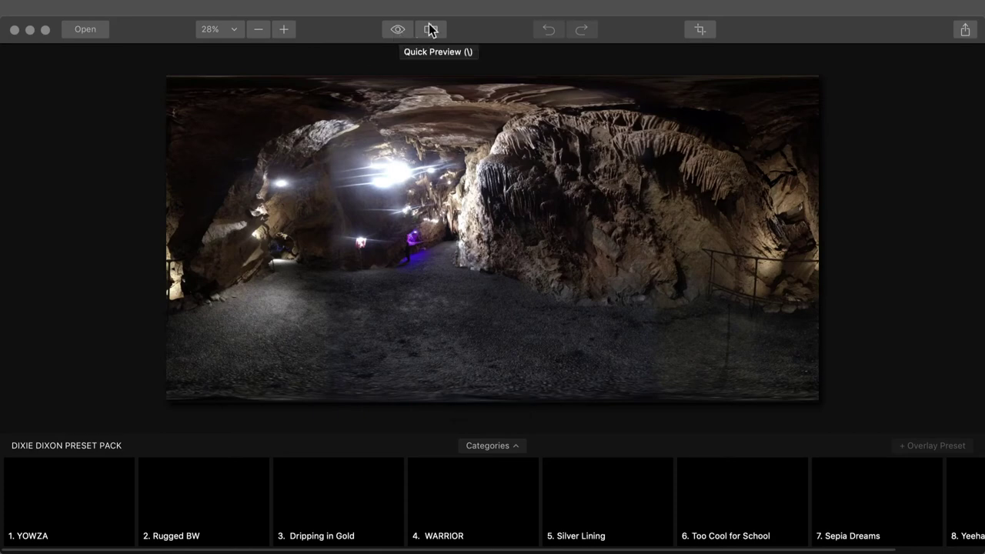
pyautogui.click(466, 448)
pyautogui.click(166, 246)
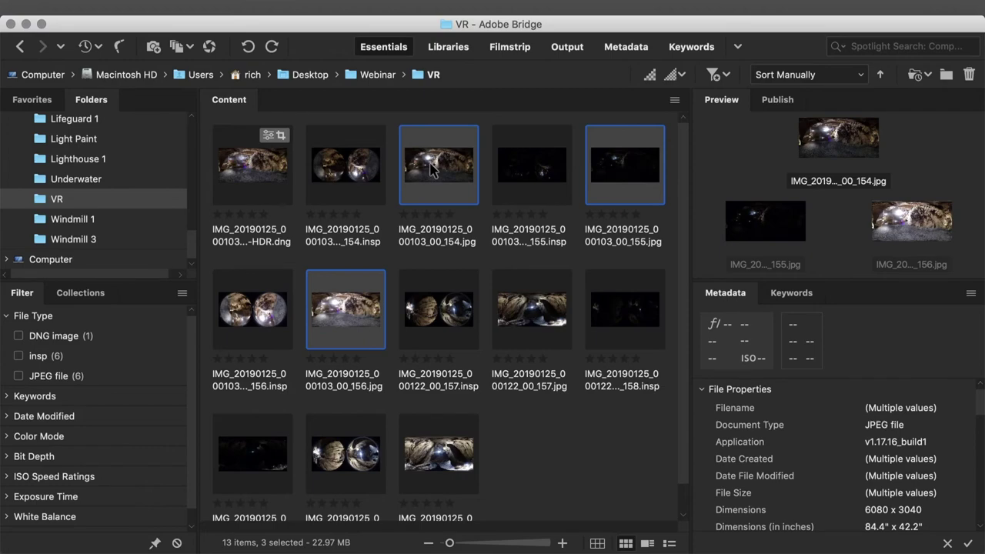
pyautogui.rightClick(431, 171)
pyautogui.moveTo(454, 158)
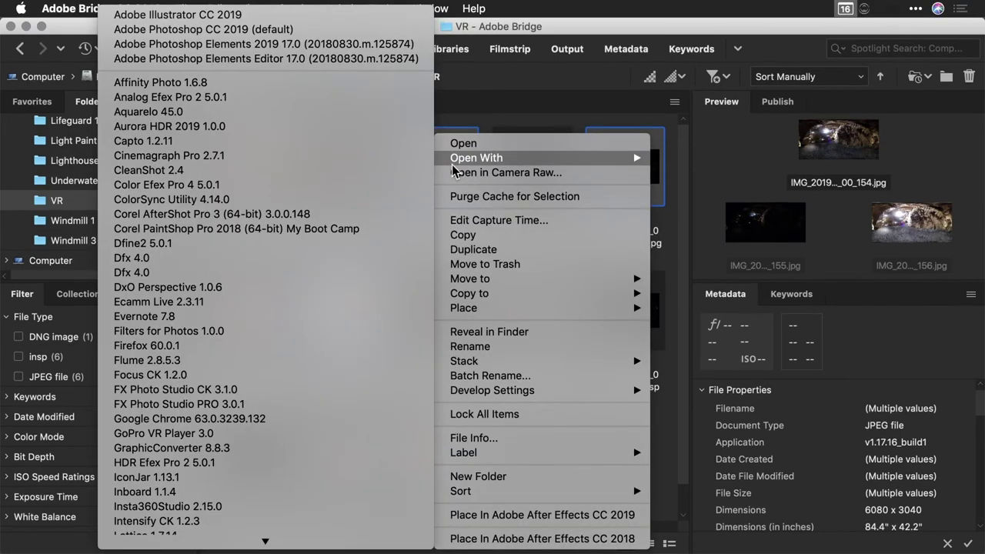
pyautogui.click(350, 125)
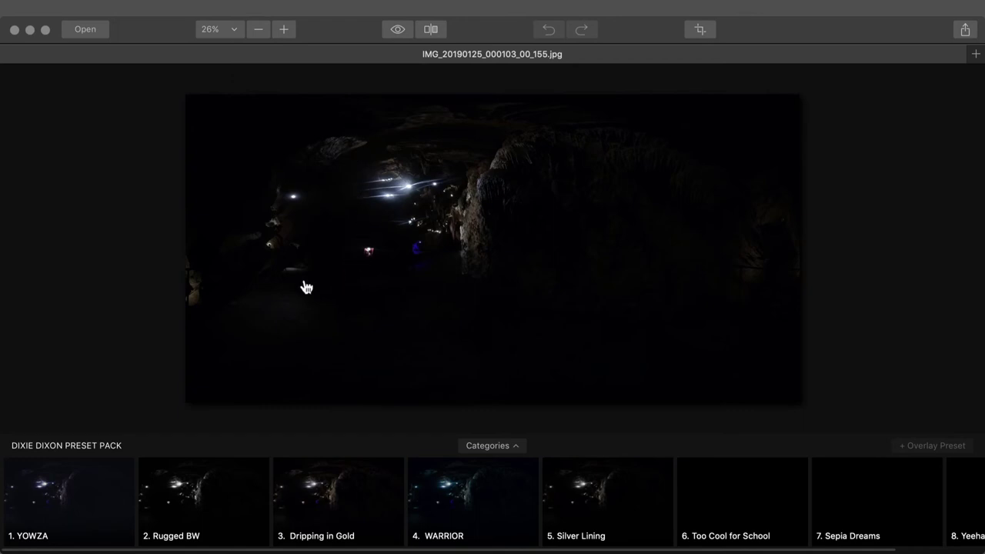
pyautogui.press('super+Tab')
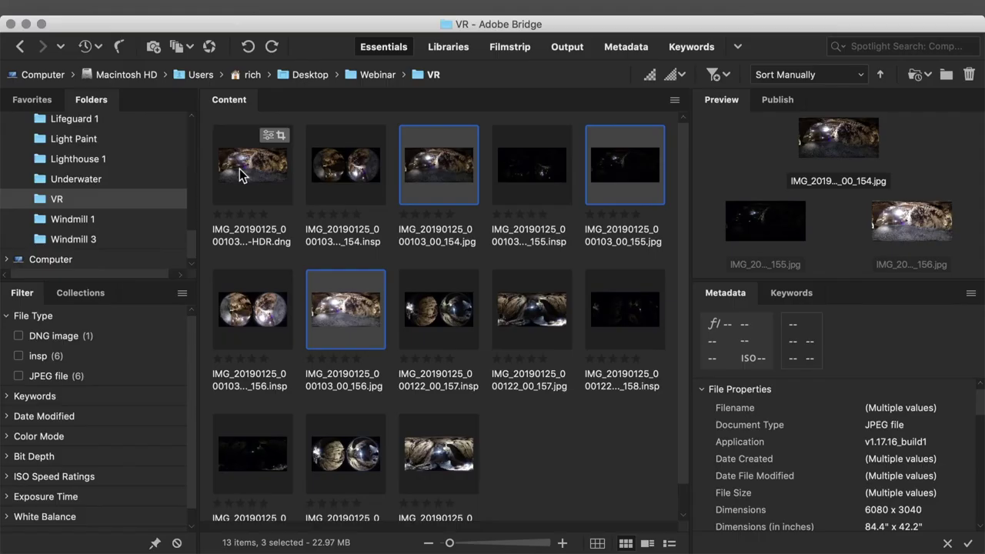
# Step: Open the HDR DNG in Camera Raw, set Contrast to +33, and open as a smart object
pyautogui.click(239, 175)
pyautogui.rightClick(239, 175)
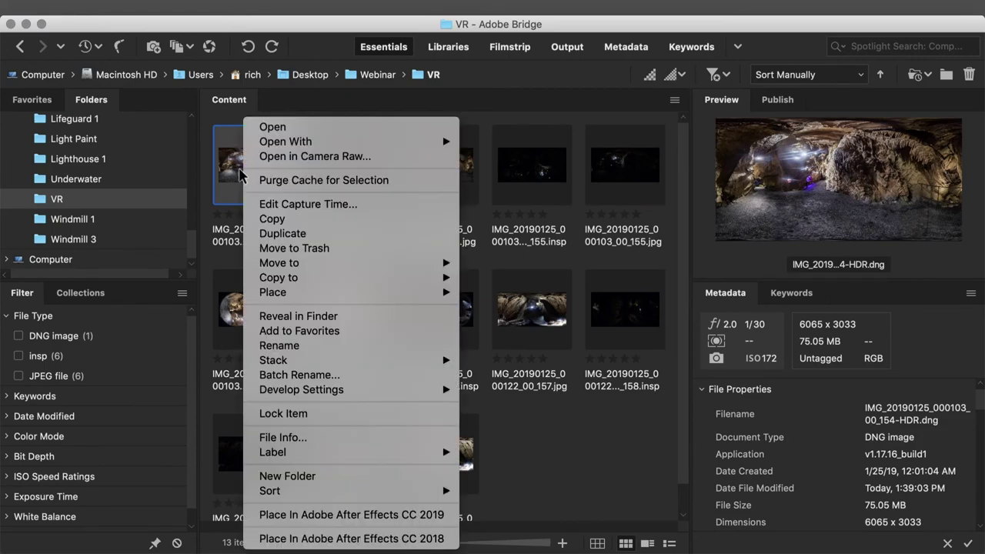
pyautogui.click(266, 158)
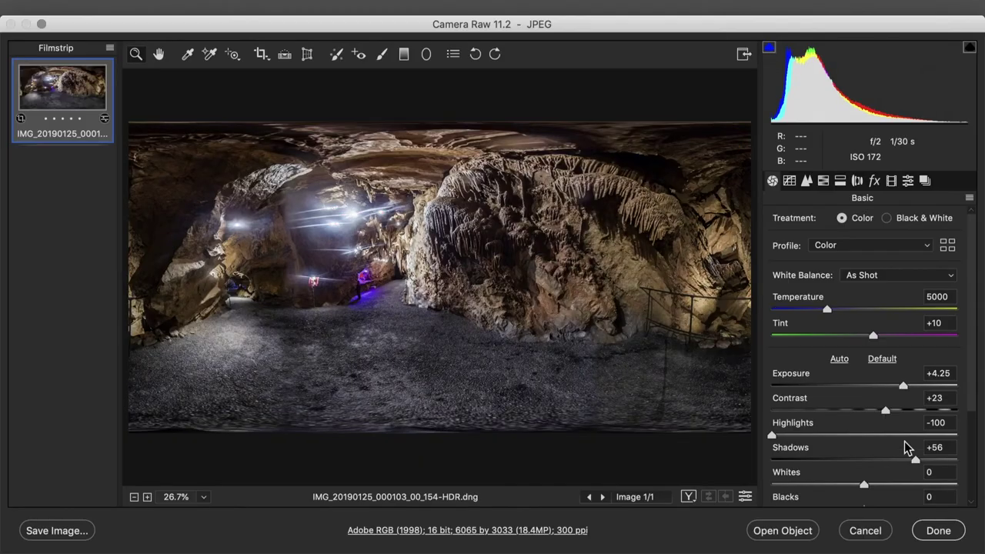
pyautogui.moveTo(889, 410); pyautogui.dragTo(898, 416)
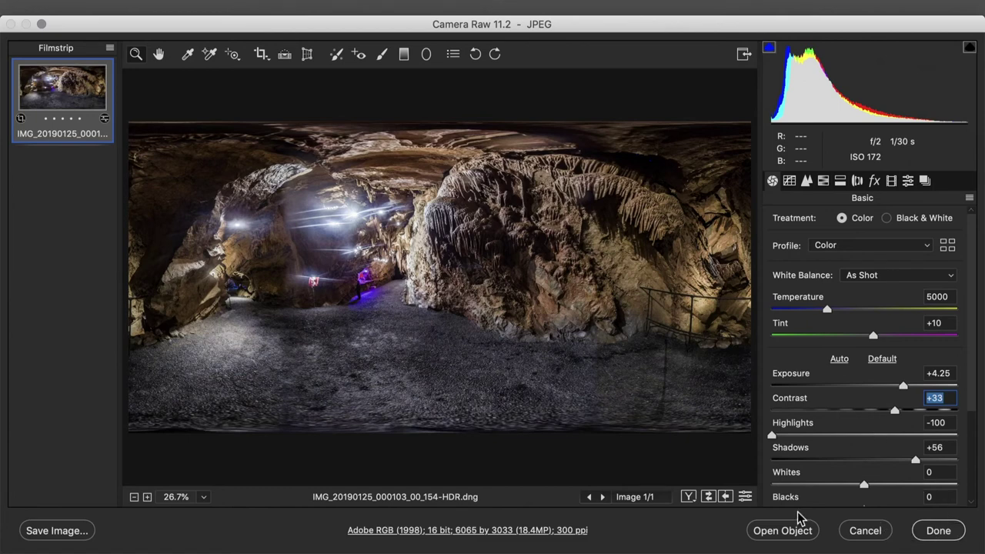
pyautogui.click(766, 531)
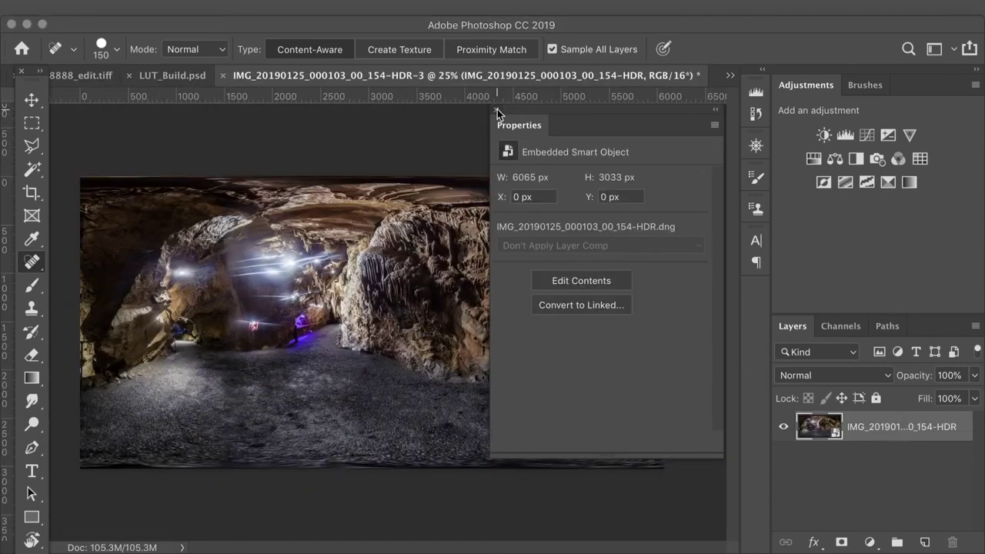
# Step: Close the Properties panel and launch Filter > Skylum Software > Aurora HDR
pyautogui.click(496, 110)
pyautogui.click(382, 9)
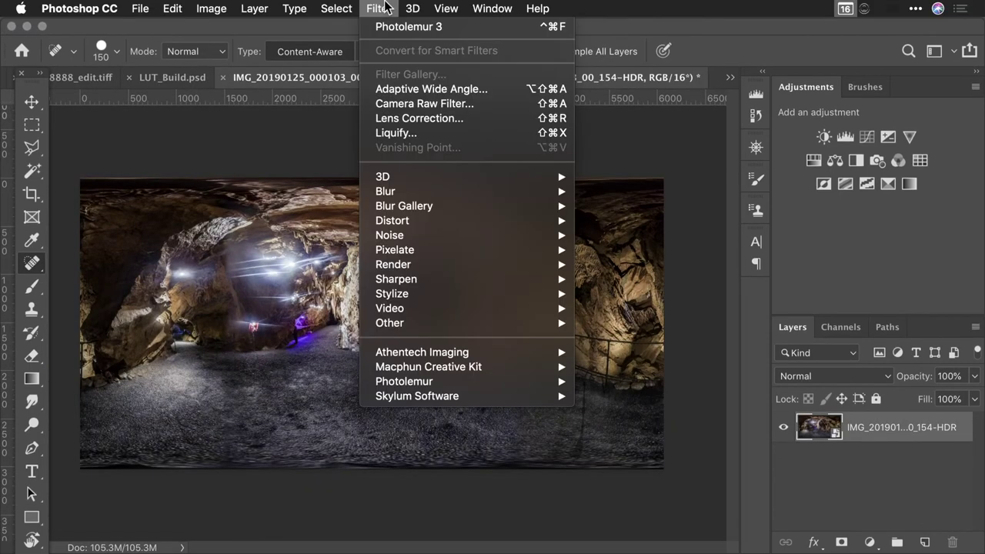
pyautogui.moveTo(505, 385)
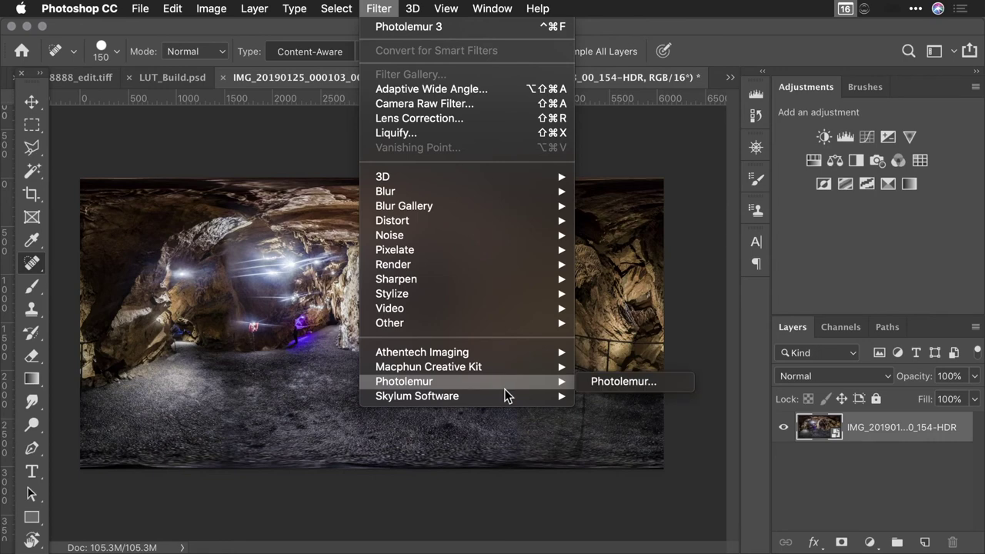
pyautogui.click(599, 395)
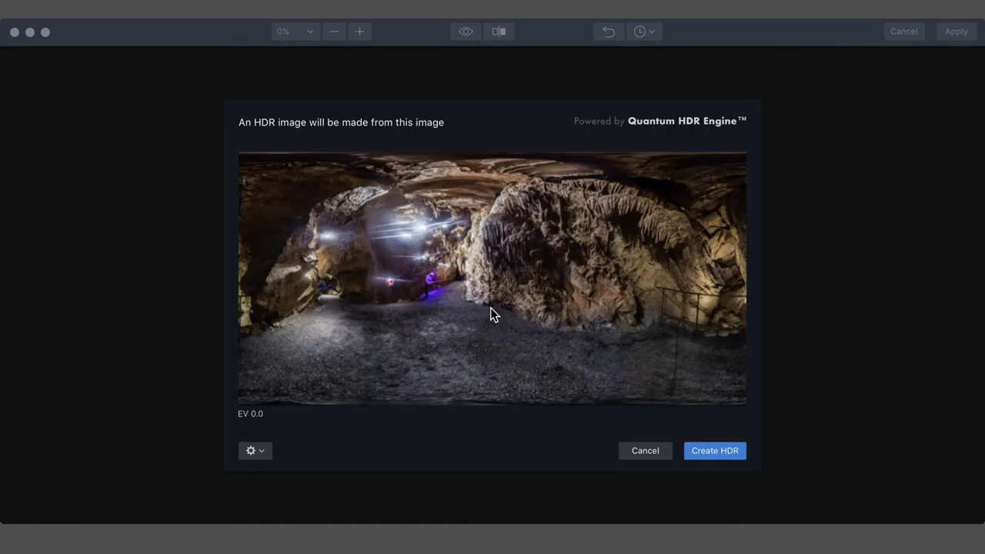
# Step: Create the HDR from the panorama and compare the processed result with the original
pyautogui.click(713, 450)
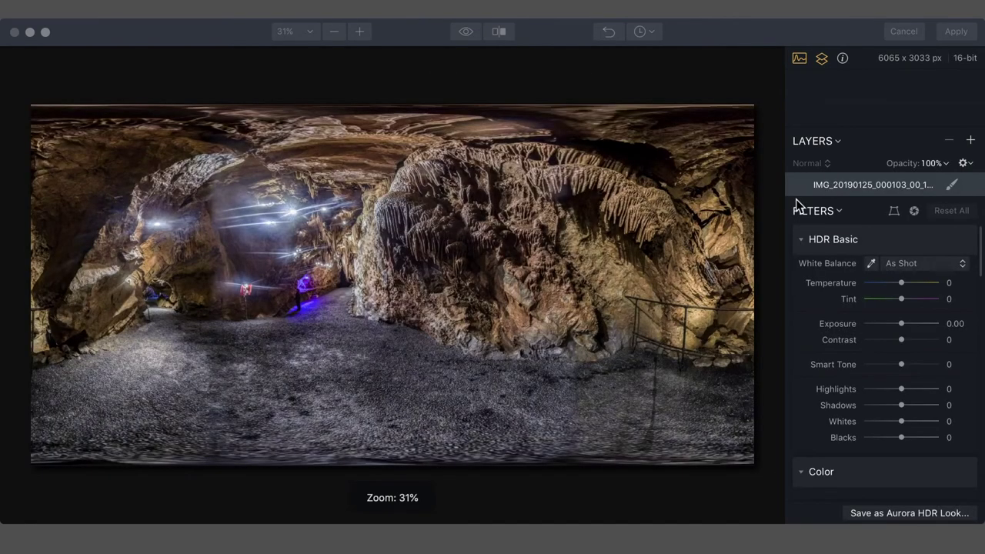
pyautogui.click(467, 30)
pyautogui.click(467, 30)
pyautogui.click(467, 31)
pyautogui.click(467, 31)
pyautogui.click(467, 31)
pyautogui.click(467, 31)
pyautogui.click(467, 31)
# Step: Set HDR Smart Structure to 52 and Smart Tone to 5, then apply to Photoshop
pyautogui.click(797, 307)
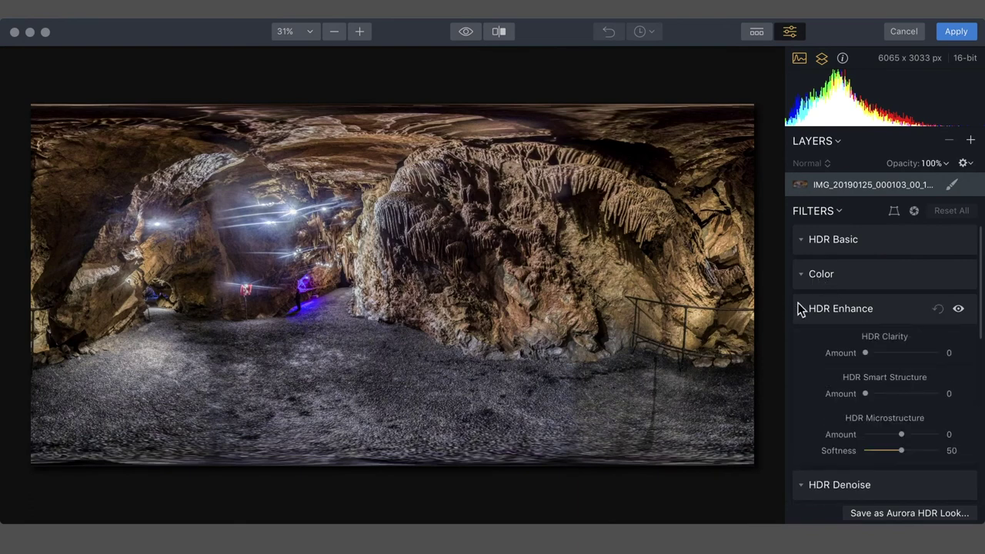
pyautogui.click(898, 393)
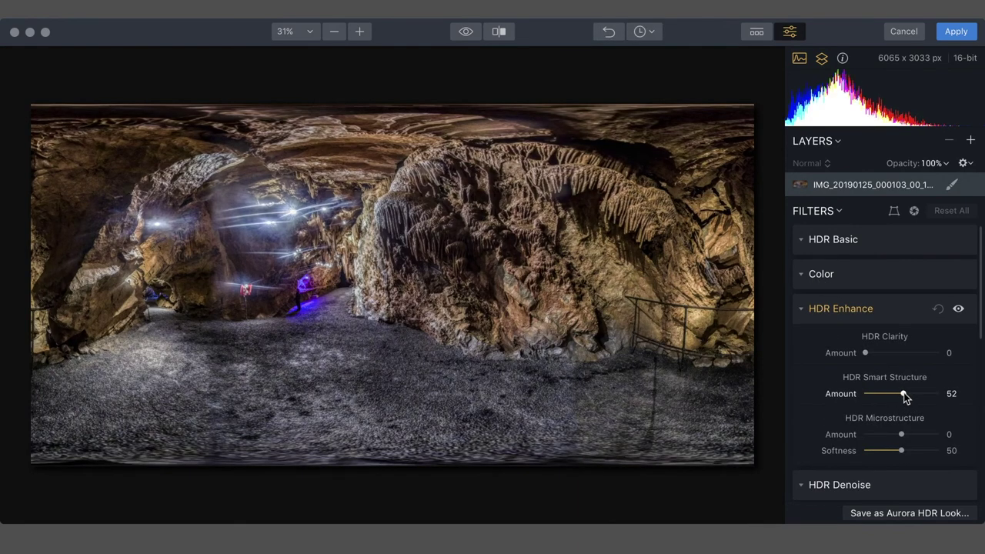
pyautogui.click(854, 240)
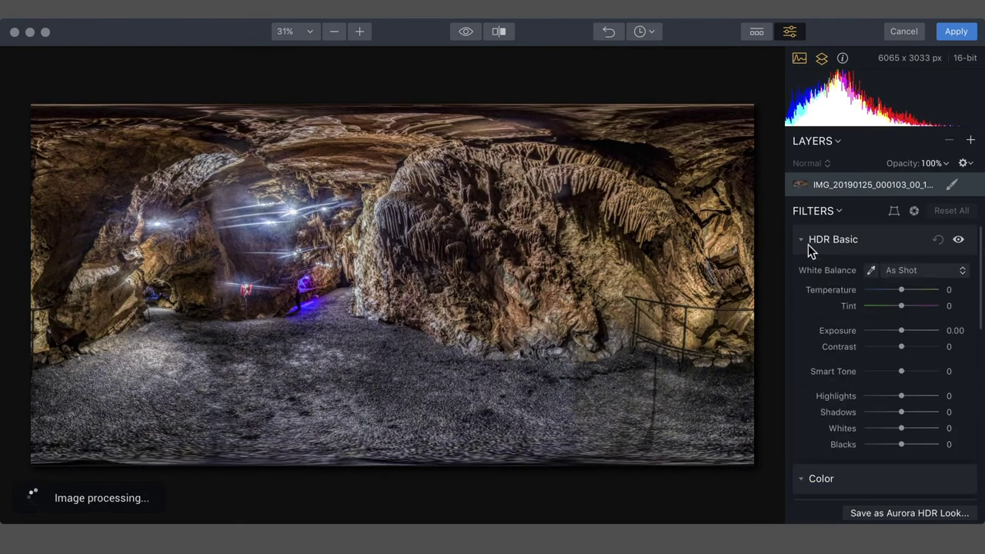
pyautogui.click(913, 373)
pyautogui.moveTo(914, 374); pyautogui.dragTo(904, 375)
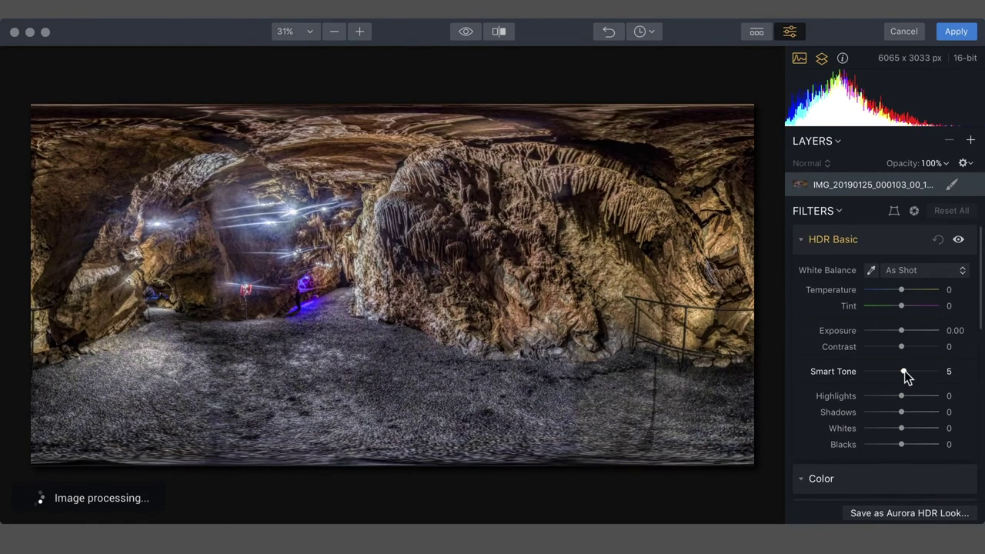
pyautogui.click(952, 32)
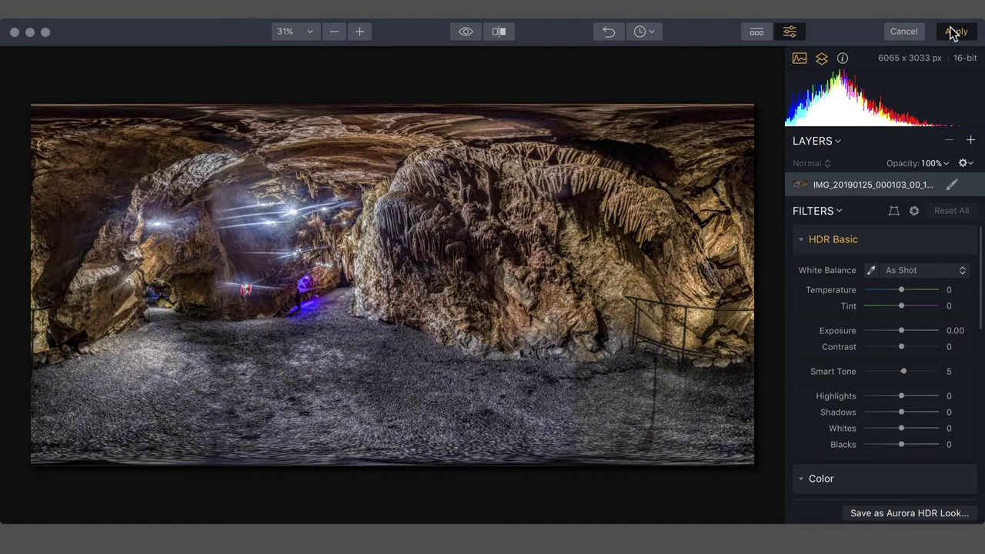
pyautogui.click(952, 32)
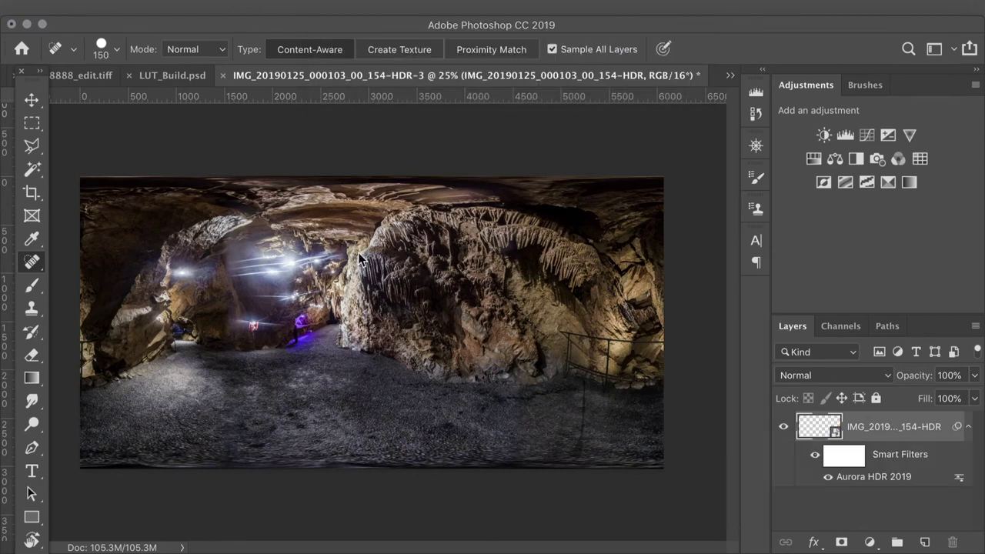
# Step: Choose 3D > Spherical Panorama > New Panorama Layer From Selected Layer(s)
pyautogui.click(412, 7)
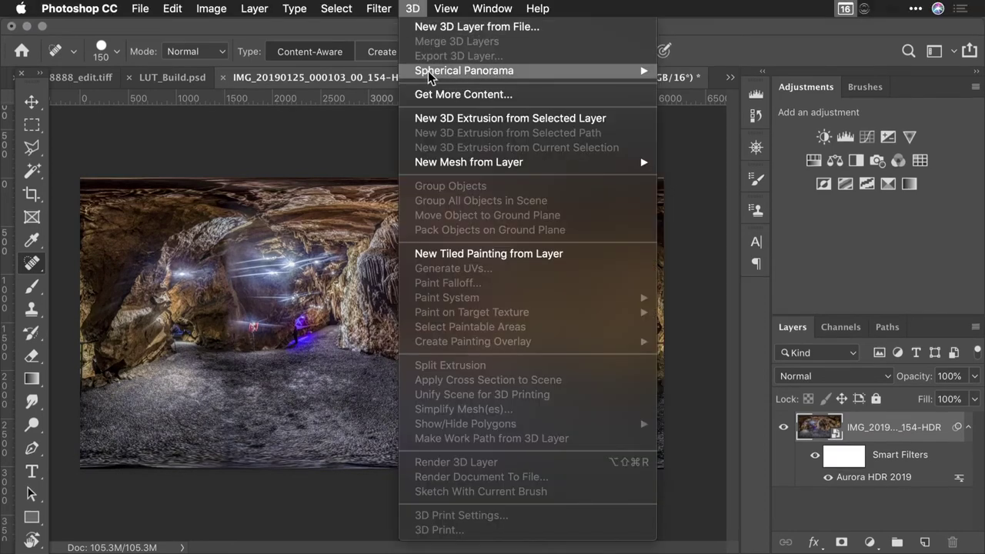
pyautogui.moveTo(428, 76)
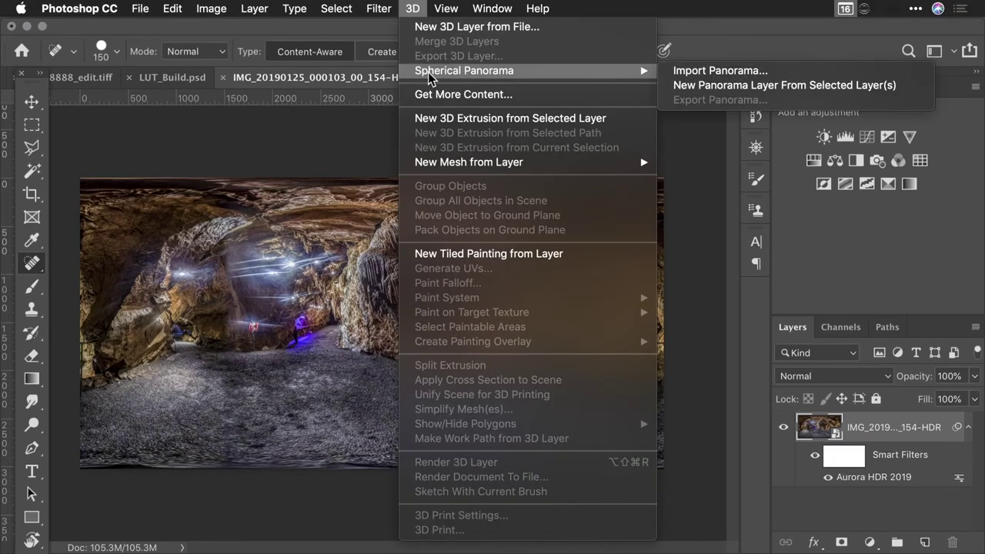
pyautogui.click(708, 87)
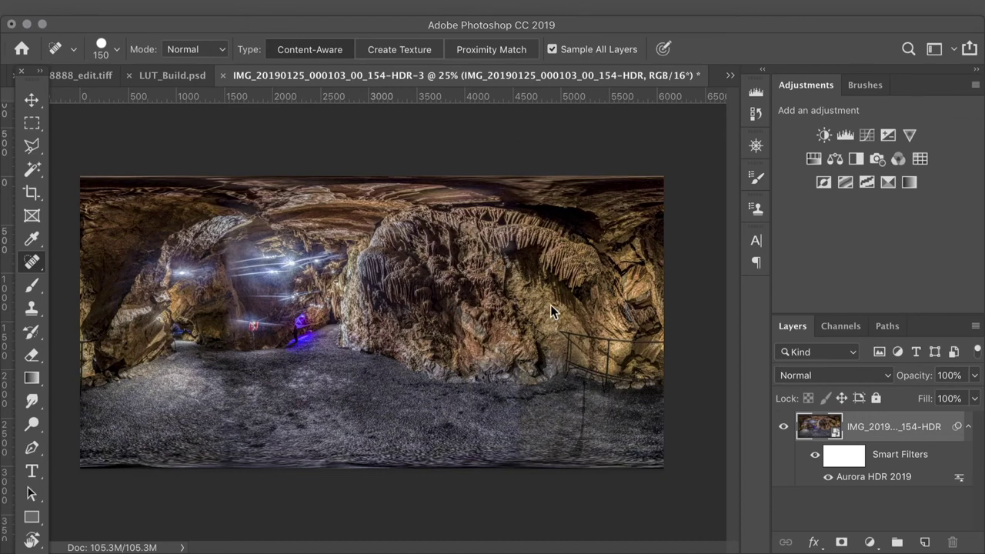
# Step: Spin the cave panorama so the stair railing and rock wall fill the view
pyautogui.moveTo(384, 286); pyautogui.dragTo(578, 305)
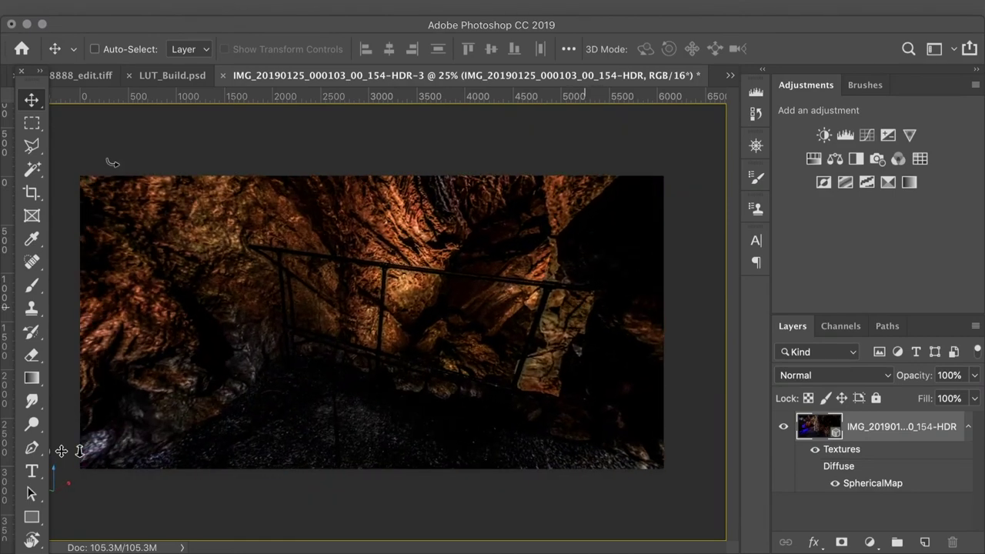
pyautogui.press('j')
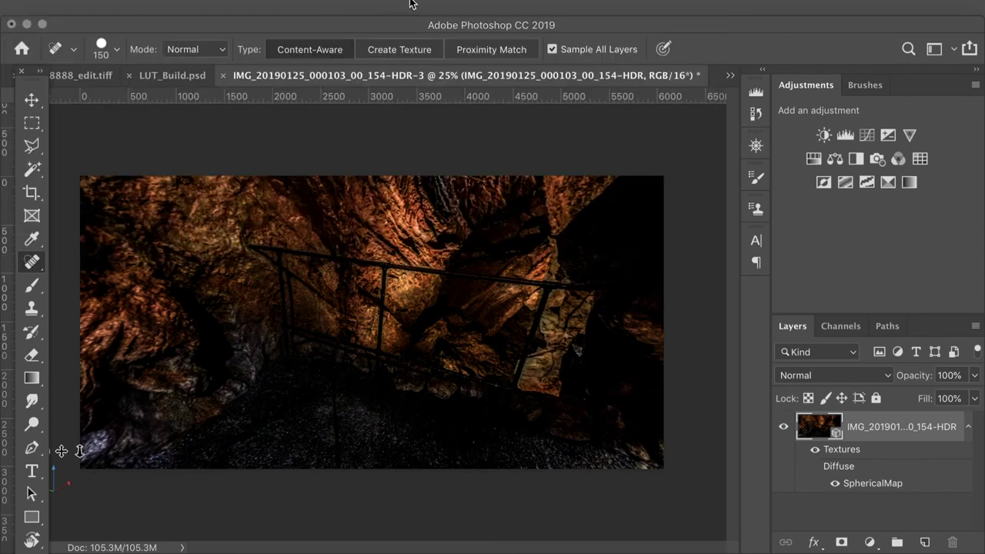
pyautogui.click(412, 6)
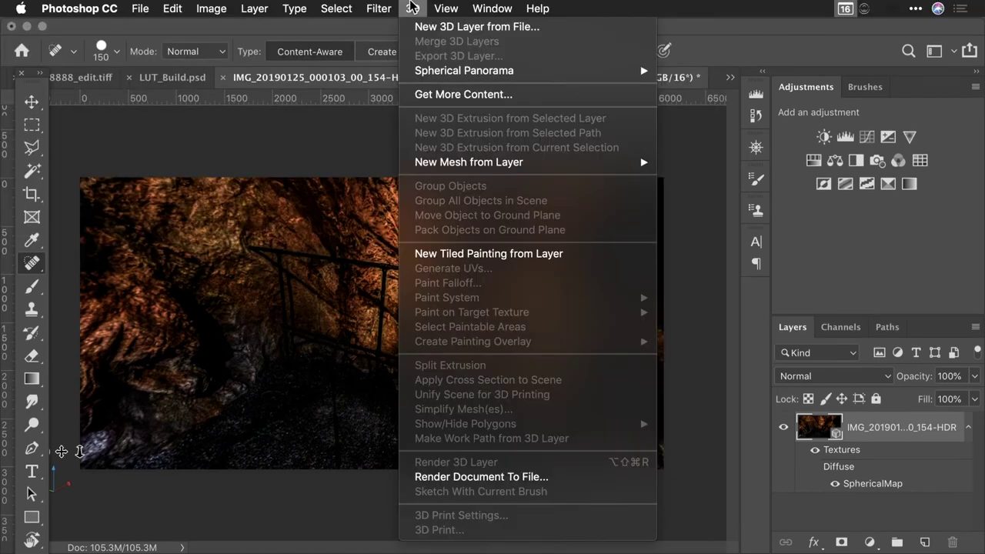
# Step: Export the spherical panorama as a flat JPEG copy and switch to the Facebook group in Safari
pyautogui.moveTo(538, 70)
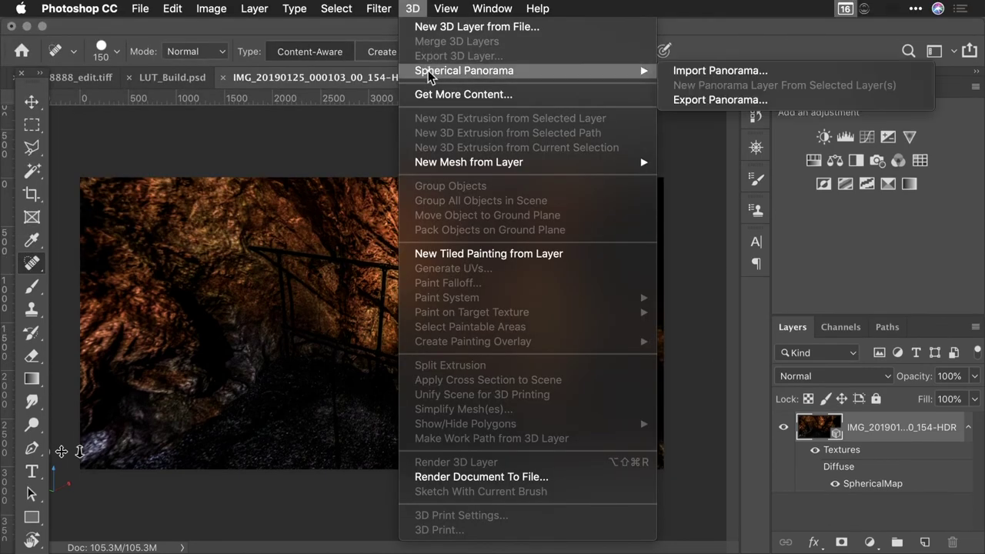
pyautogui.click(685, 108)
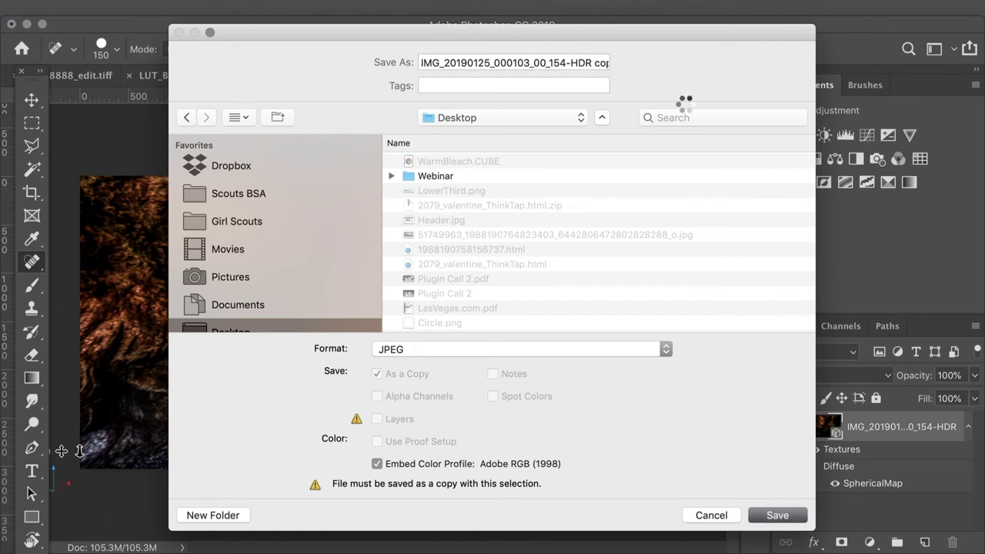
pyautogui.press('Escape')
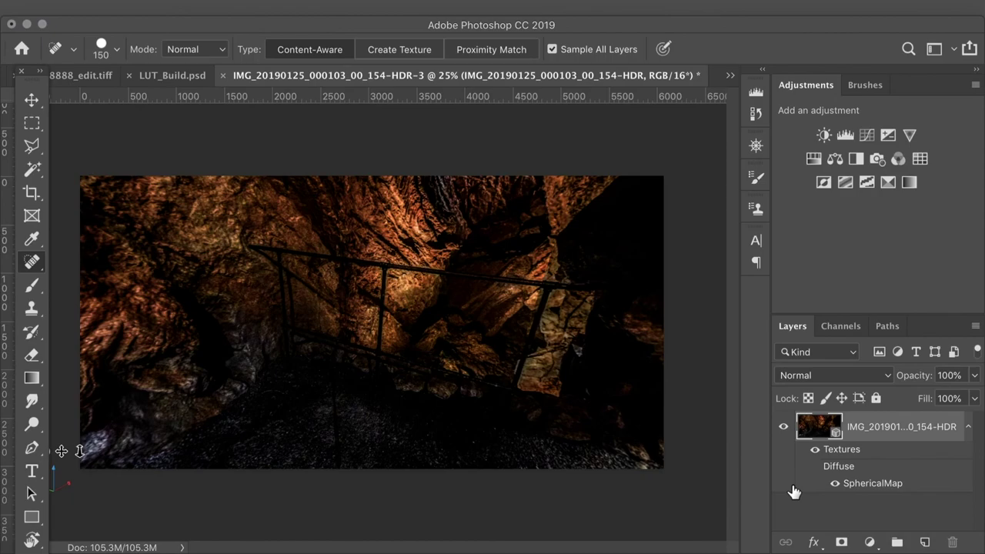
pyautogui.press('super+Tab')
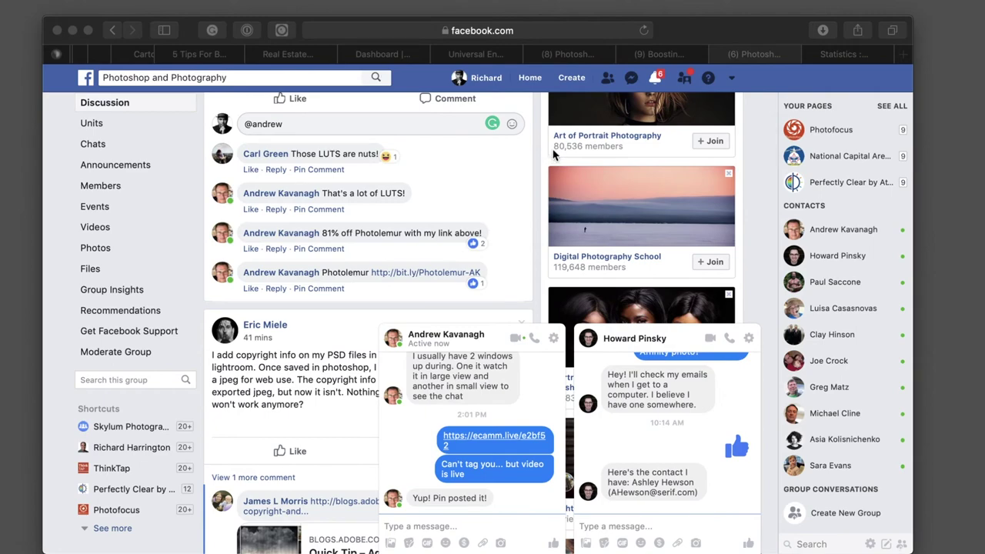
# Step: Switch from the browser back to the Photoshop panorama document
pyautogui.press('super+Tab')
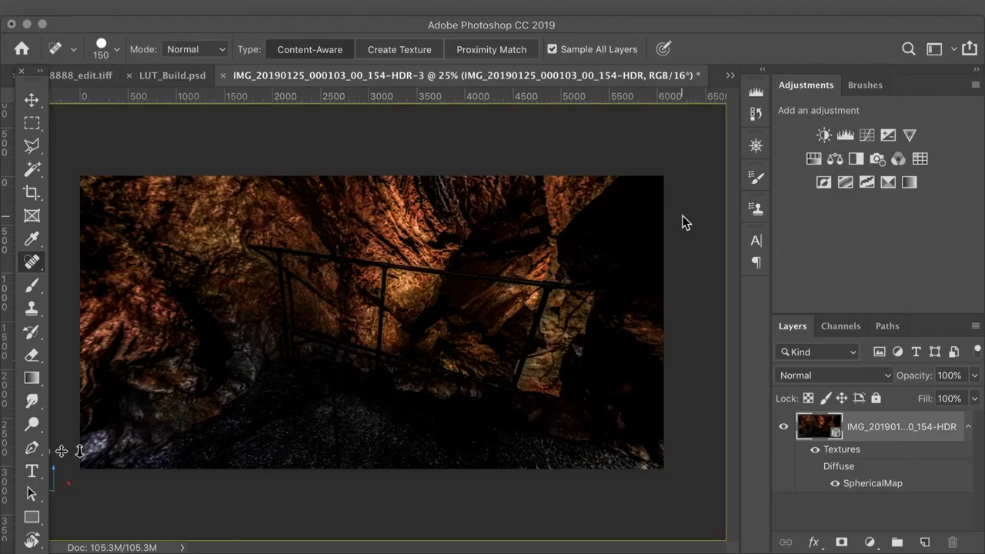
# Step: Rotate the panorama to another part of the cave, then close it without saving
pyautogui.press('v')
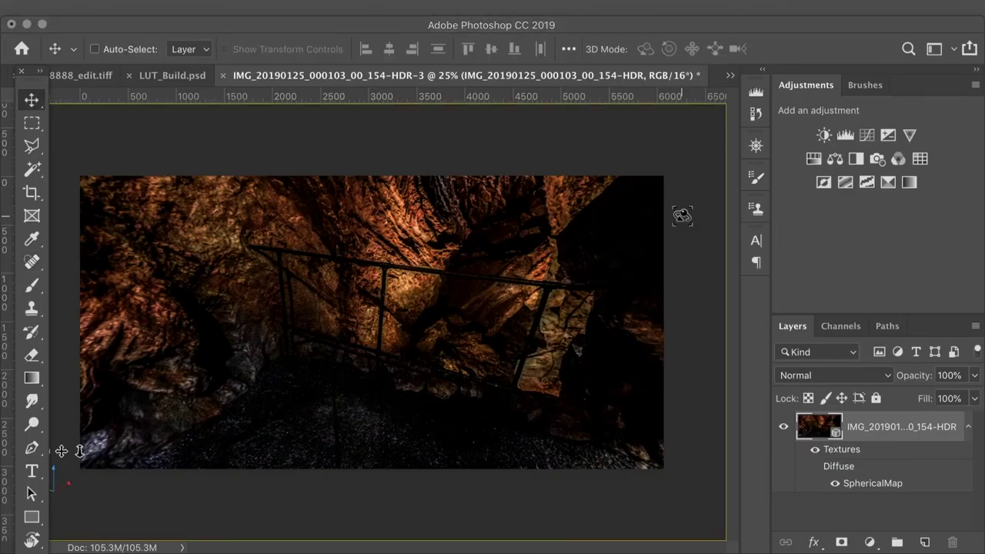
pyautogui.moveTo(514, 230); pyautogui.dragTo(223, 239)
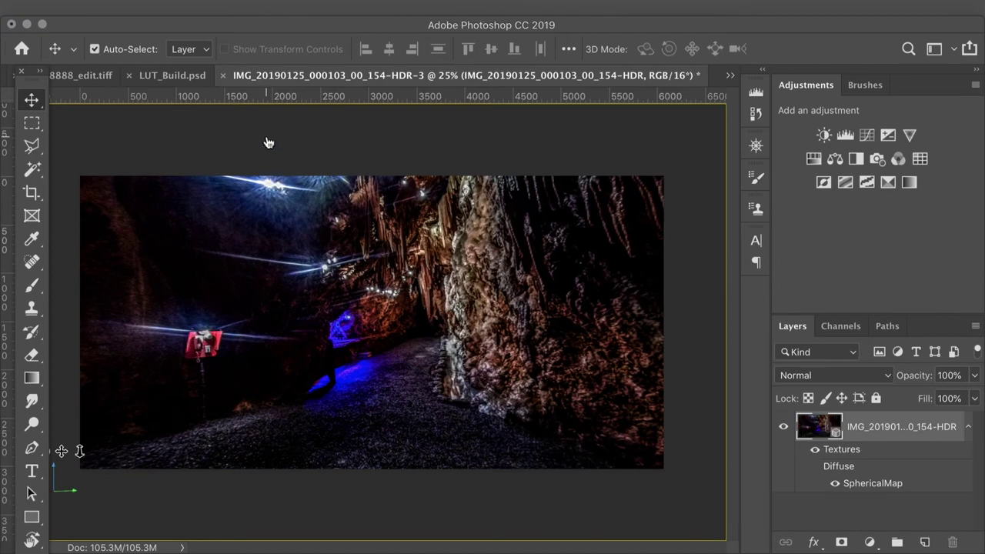
pyautogui.press('super+w')
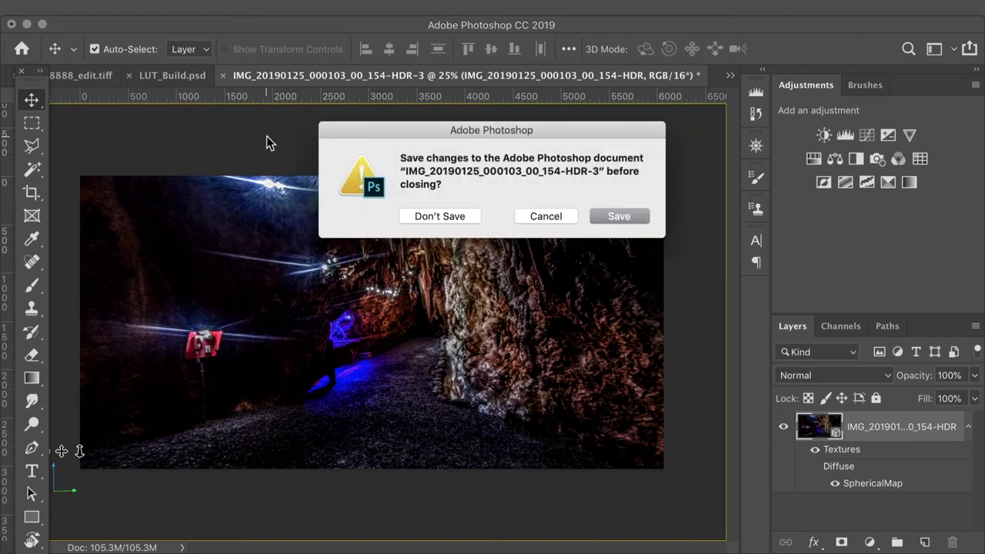
pyautogui.click(418, 218)
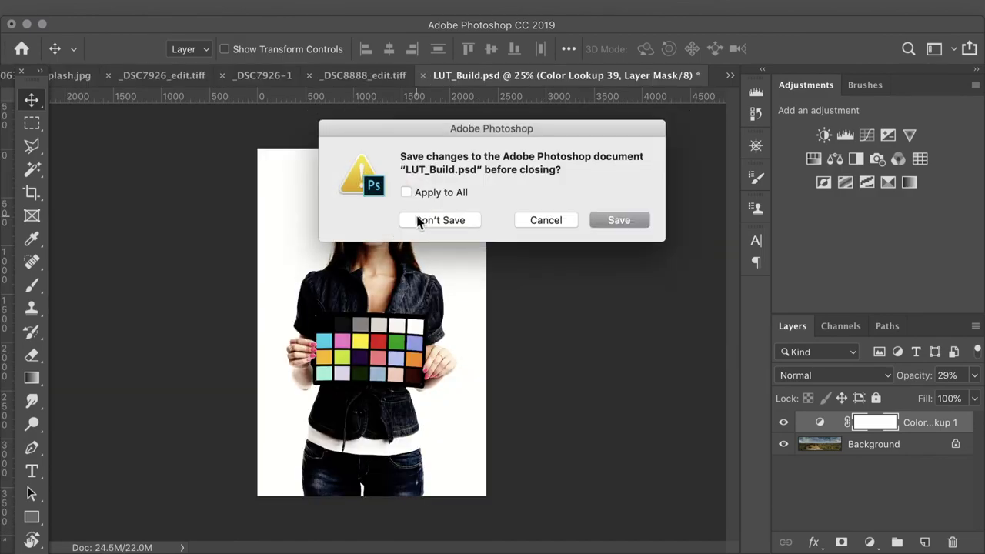
# Step: Close LUT_Build.psd, _DSC7926_edit.tiff and the remaining documents unsaved, applying Don't Save to all
pyautogui.click(419, 221)
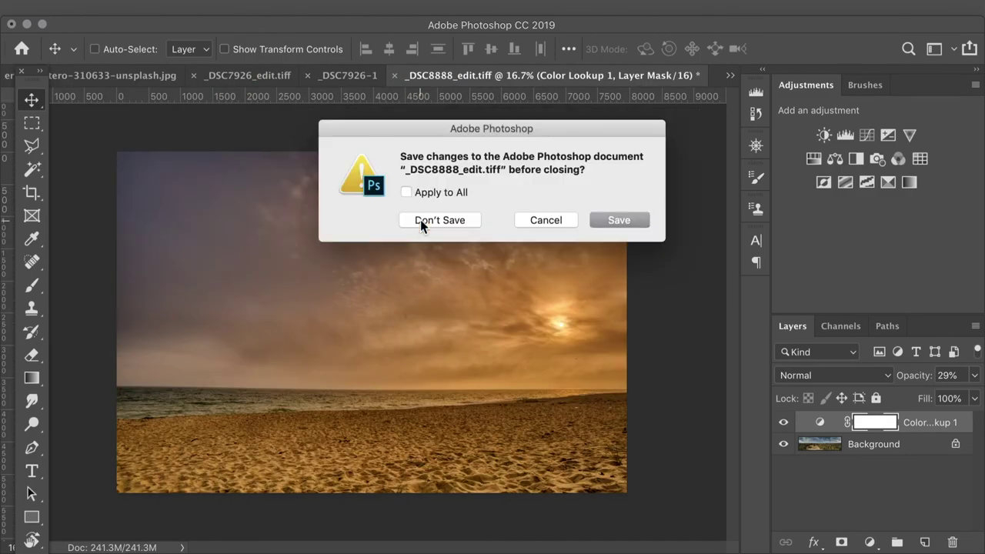
pyautogui.click(420, 220)
pyautogui.click(424, 221)
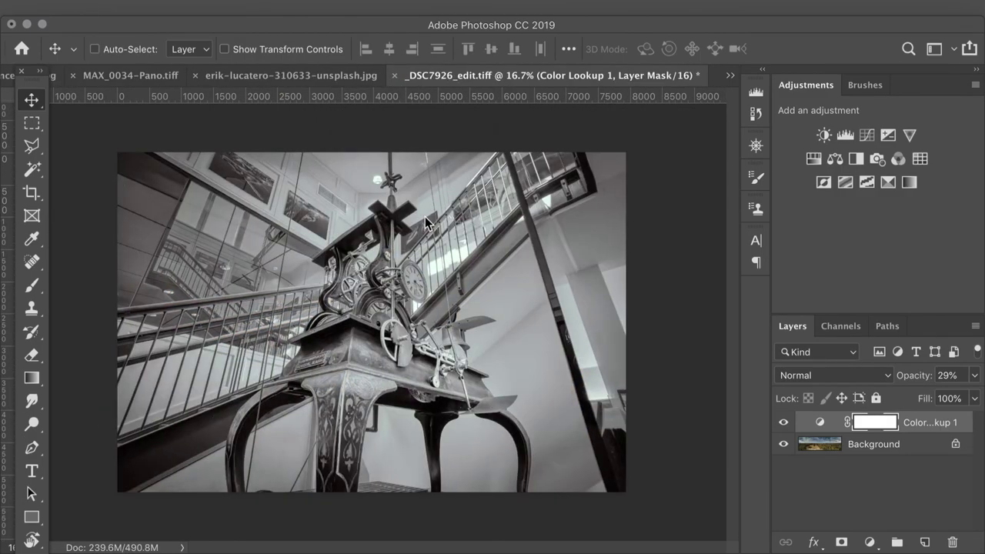
pyautogui.click(429, 221)
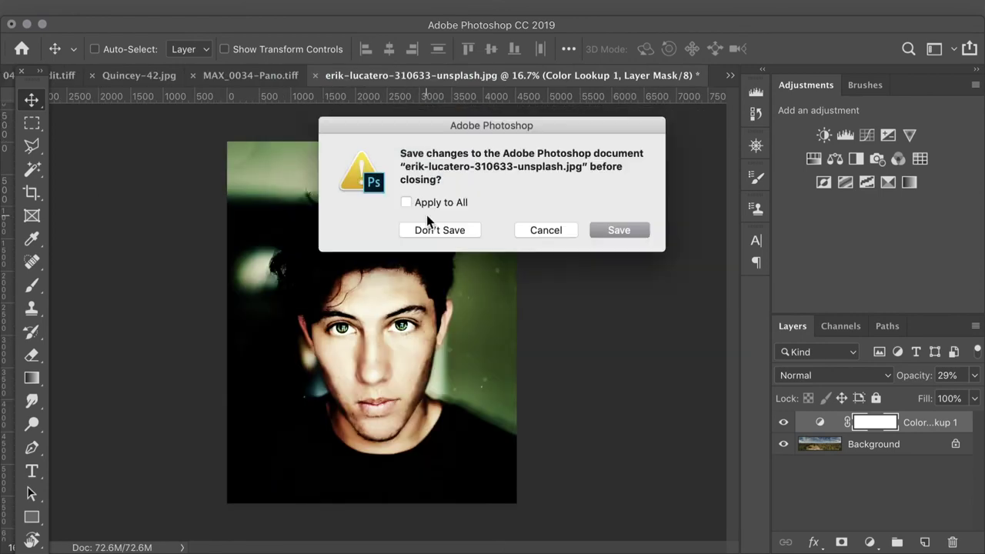
pyautogui.click(414, 202)
pyautogui.click(419, 231)
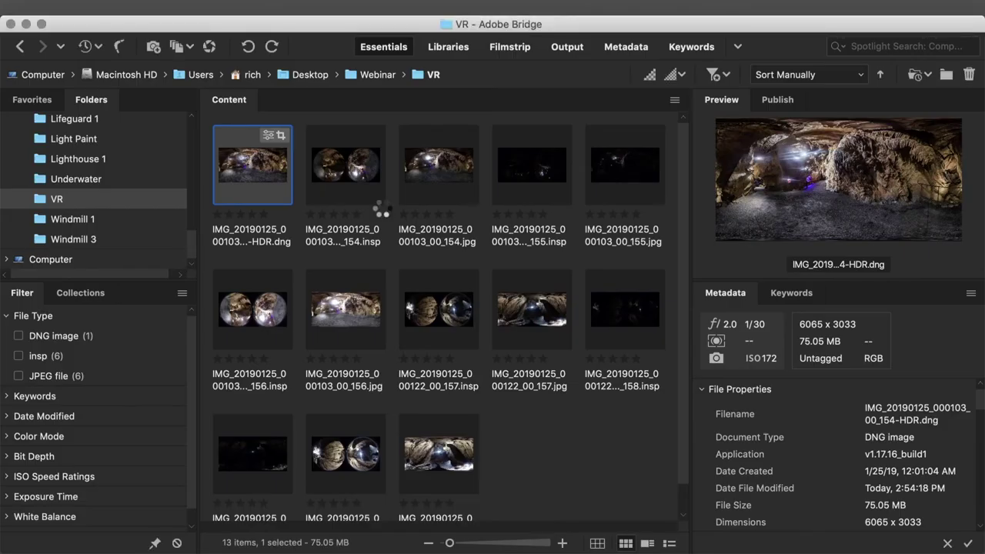
# Step: Go up to the Webinar folder in Bridge and into the Underwater folder
pyautogui.press('super+Up')
pyautogui.press('Left')
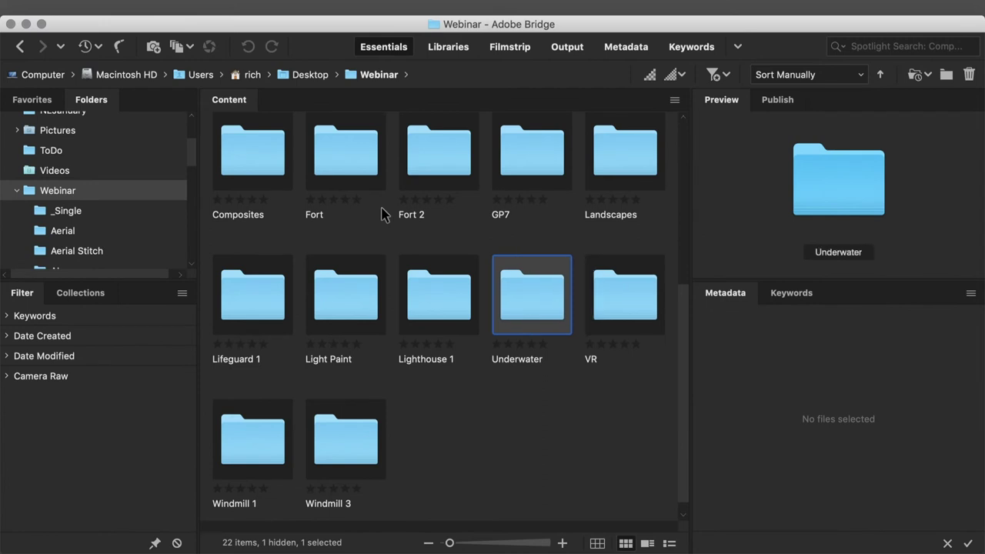
pyautogui.press('super+Down')
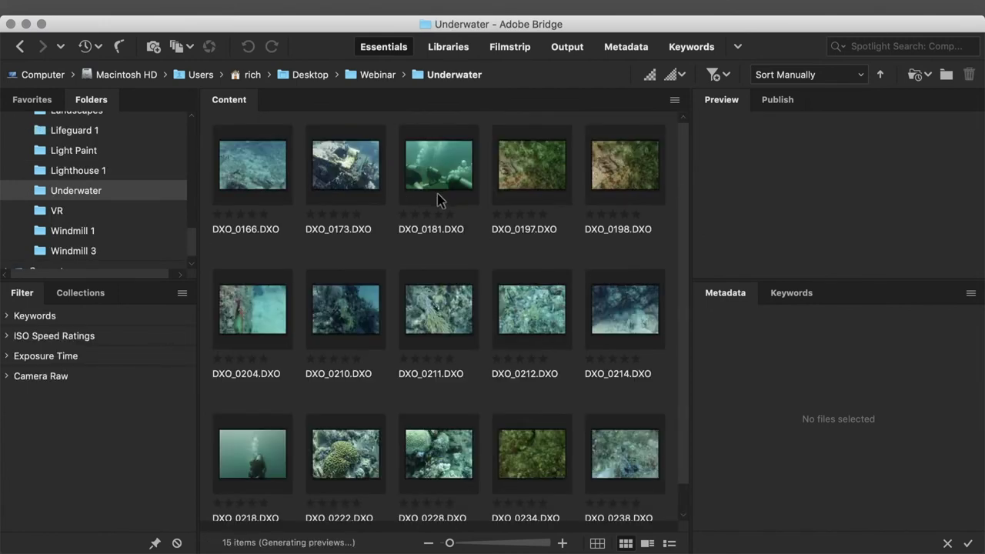
pyautogui.scroll(-2, 439, 200)
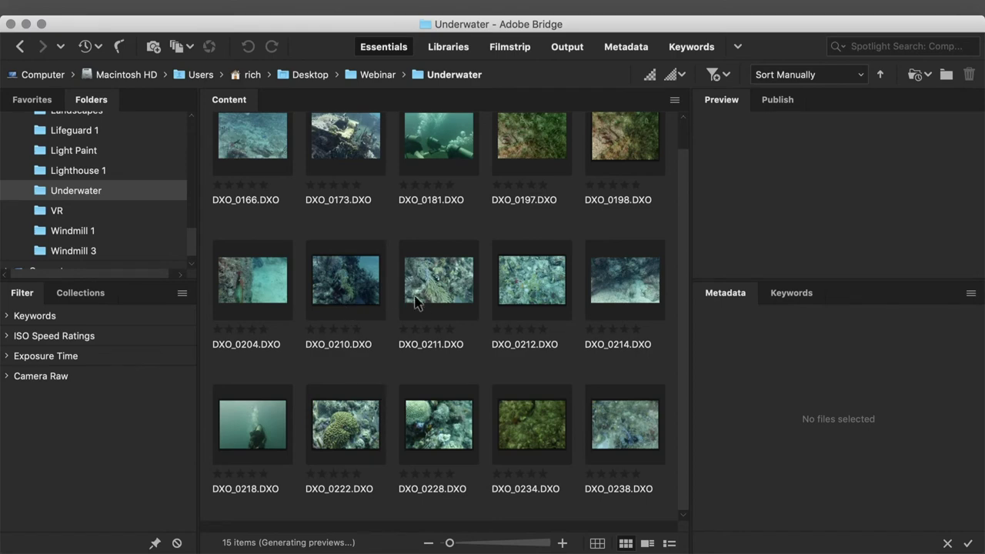
# Step: Open the coral photo DXO_0222.DXO with Aurora HDR 2019
pyautogui.click(367, 435)
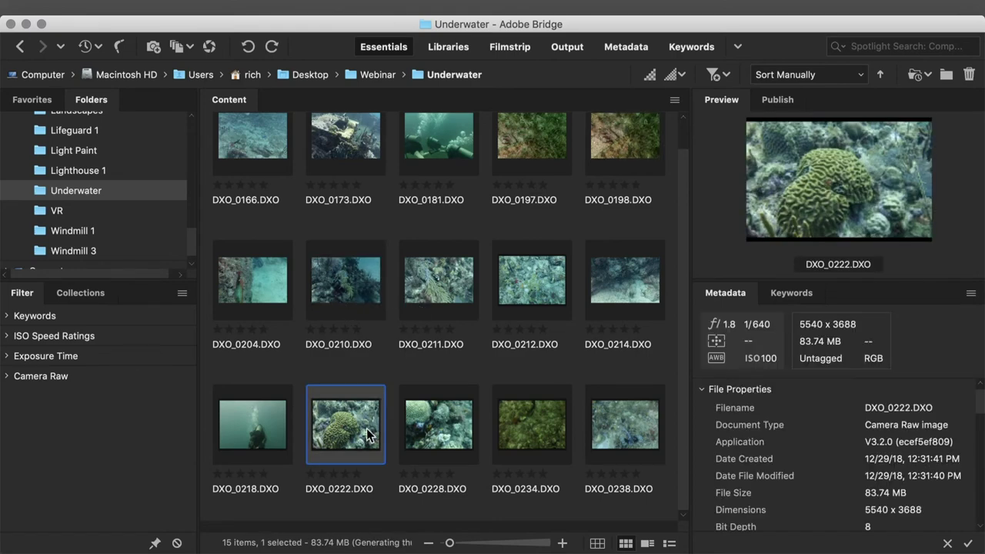
pyautogui.rightClick(367, 435)
pyautogui.moveTo(449, 118)
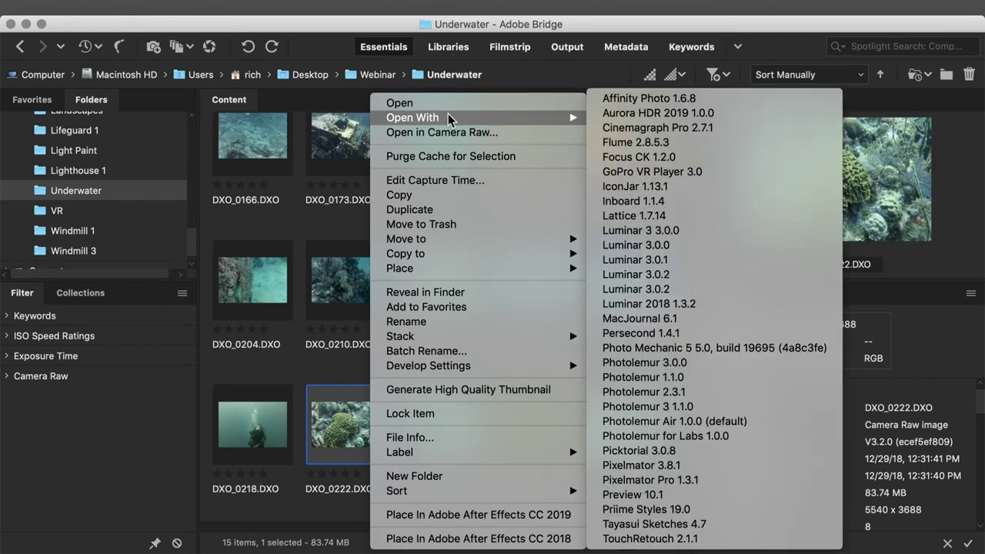
pyautogui.click(674, 117)
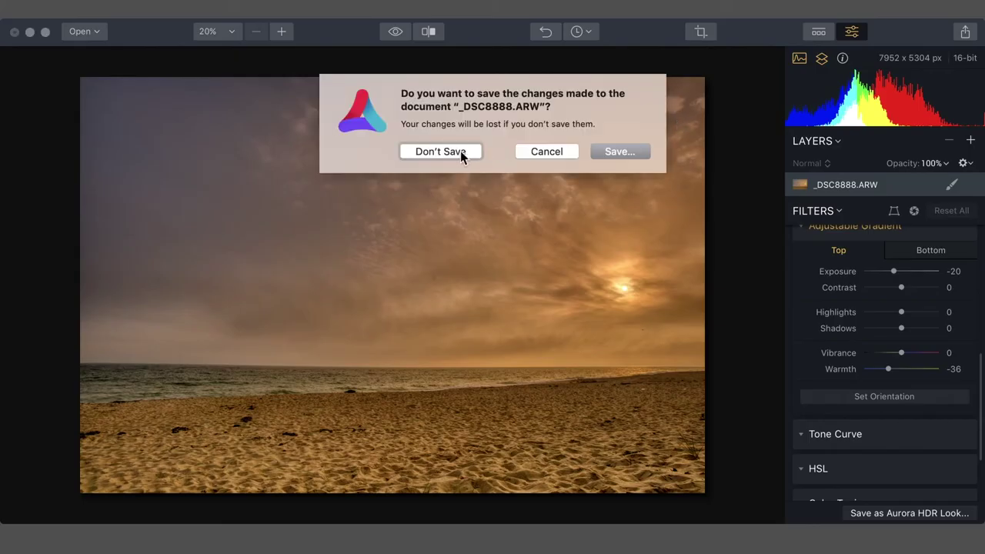
# Step: Discard the beach photo's changes, create the coral HDR image, and compare it with the original
pyautogui.click(439, 152)
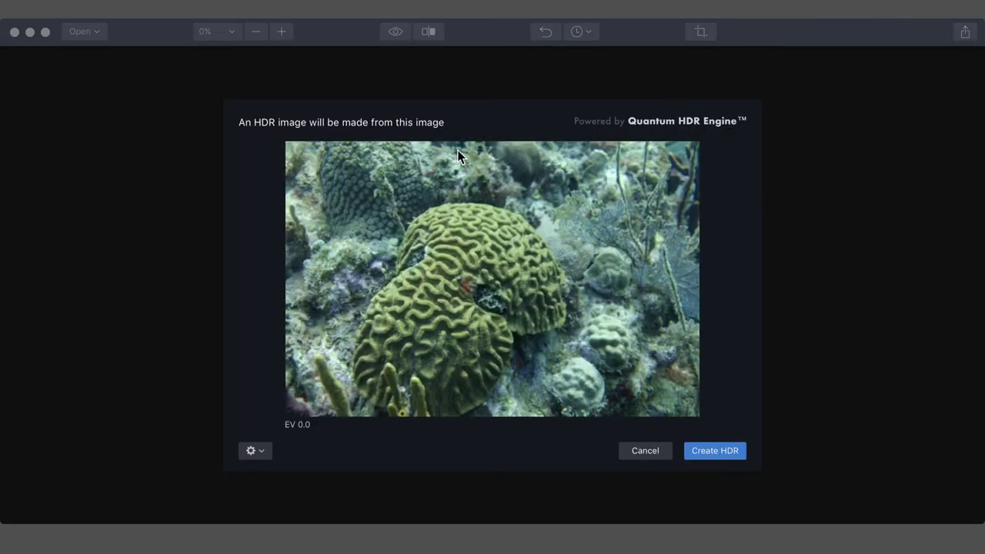
pyautogui.click(716, 452)
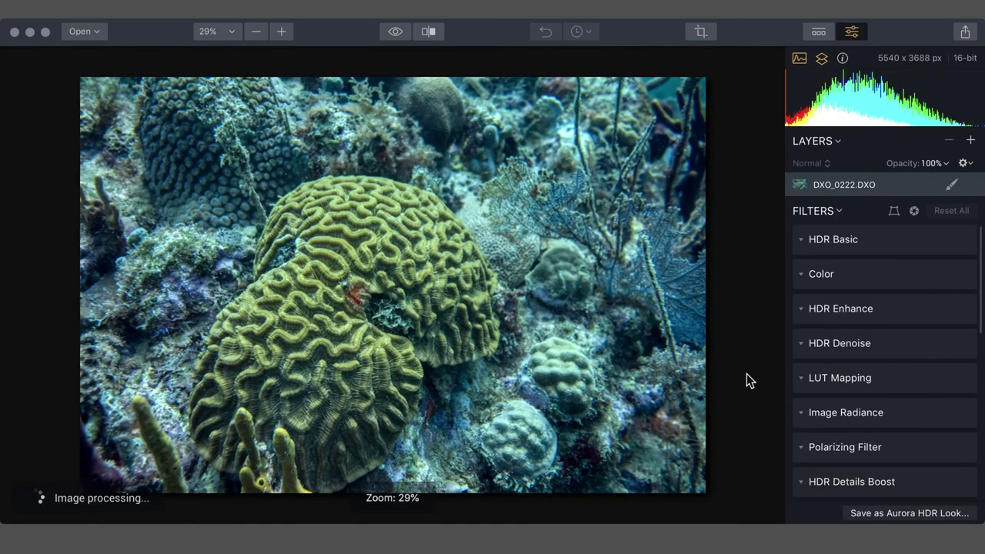
pyautogui.click(396, 32)
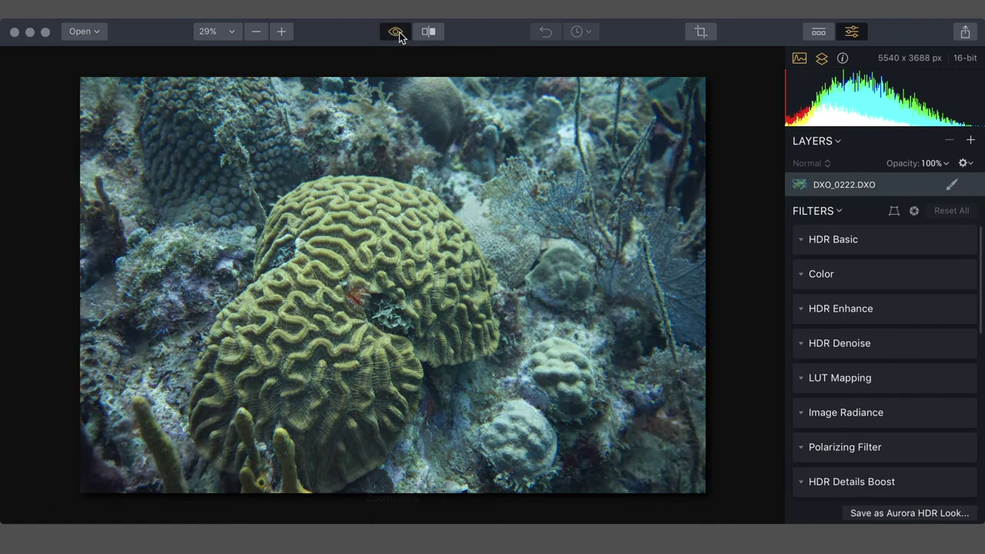
pyautogui.click(396, 31)
pyautogui.click(396, 32)
pyautogui.click(399, 33)
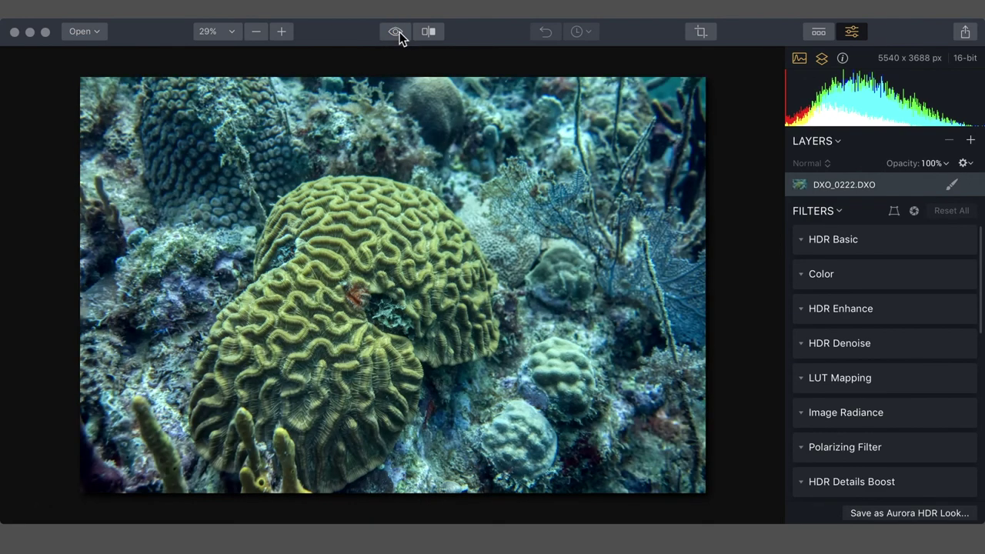
# Step: Set HDR Basic Smart Tone to 9 and send the image to Photoshop
pyautogui.click(800, 241)
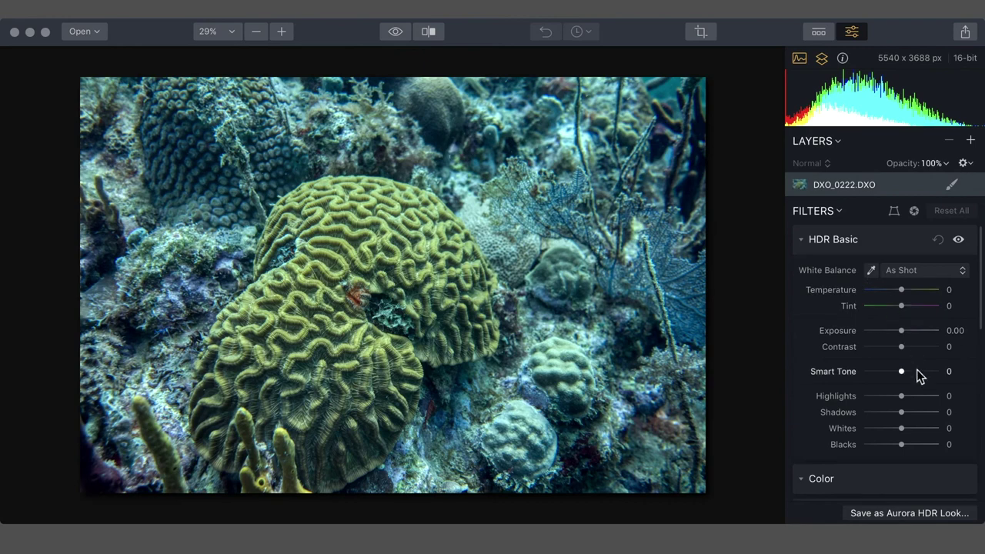
pyautogui.click(916, 371)
pyautogui.moveTo(916, 371); pyautogui.dragTo(904, 373)
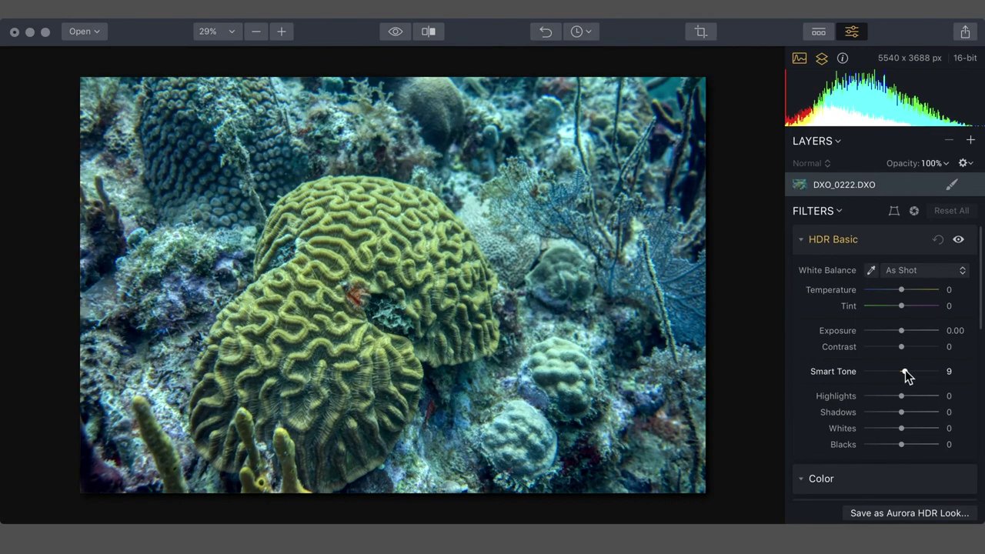
pyautogui.click(967, 33)
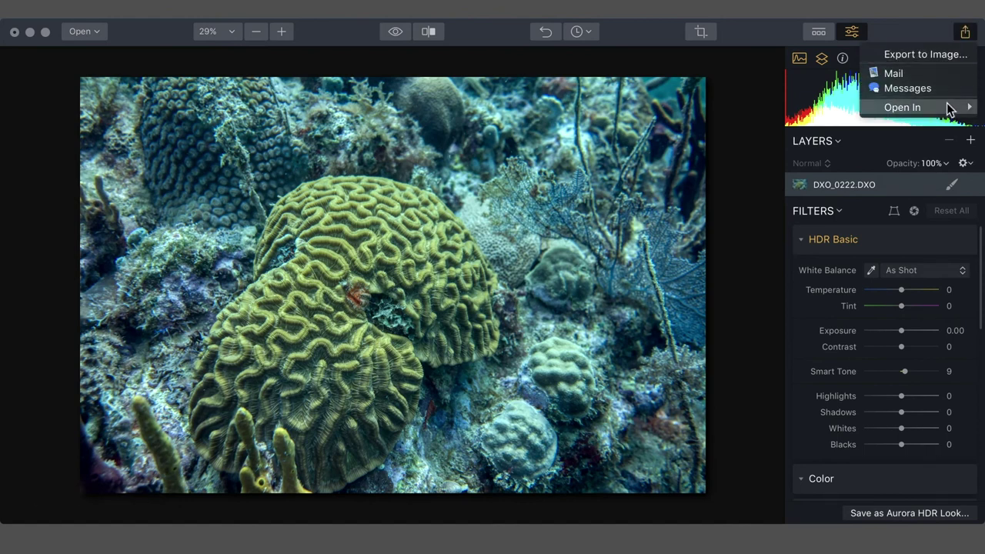
pyautogui.moveTo(947, 108)
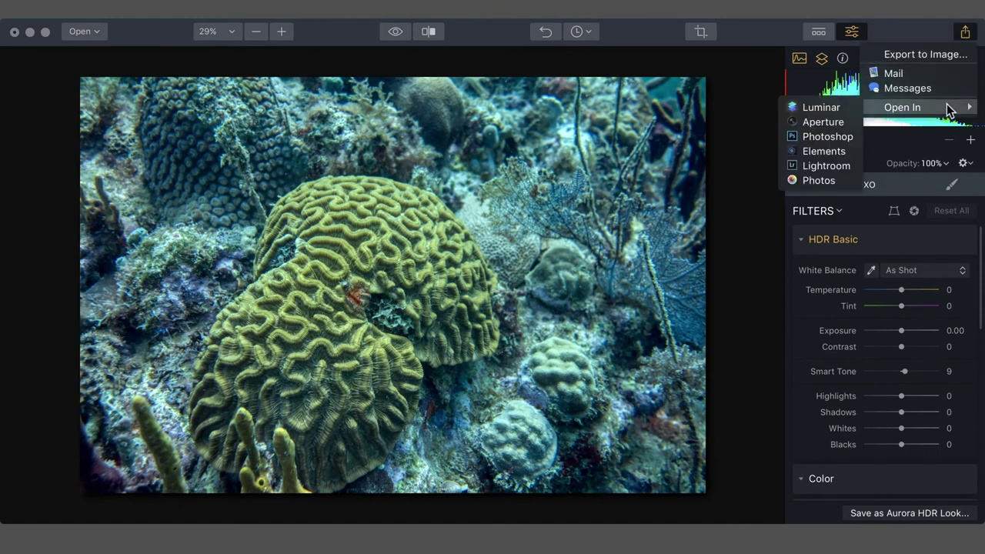
pyautogui.click(827, 136)
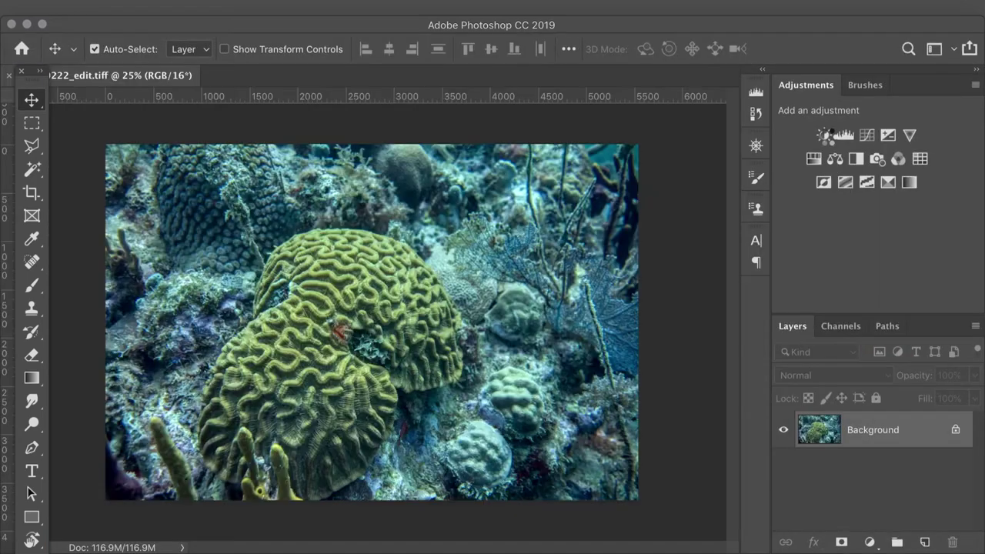
# Step: In the Camera Raw Filter, sharpen with Amount 84, Radius 1.7, Detail 51 and Masking 88
pyautogui.click(385, 8)
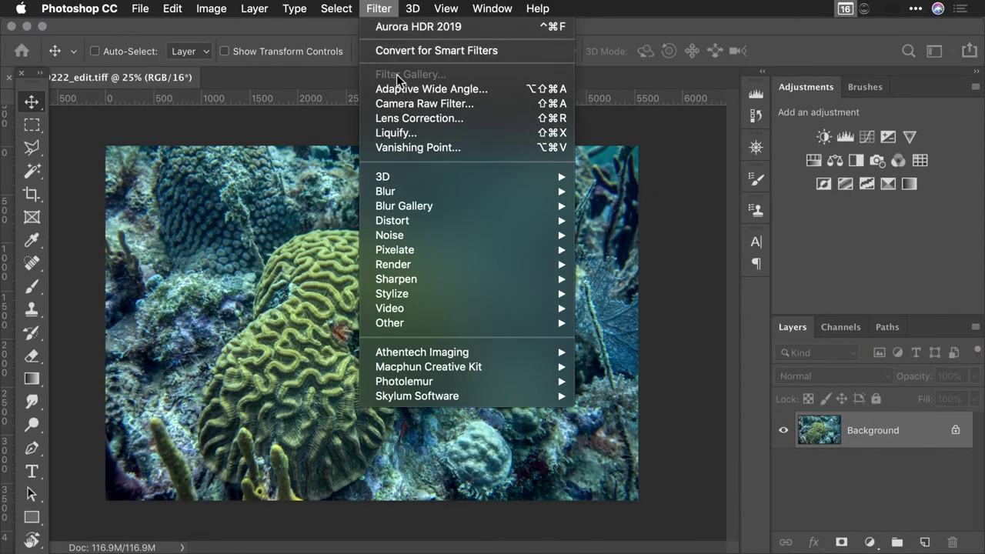
pyautogui.click(403, 106)
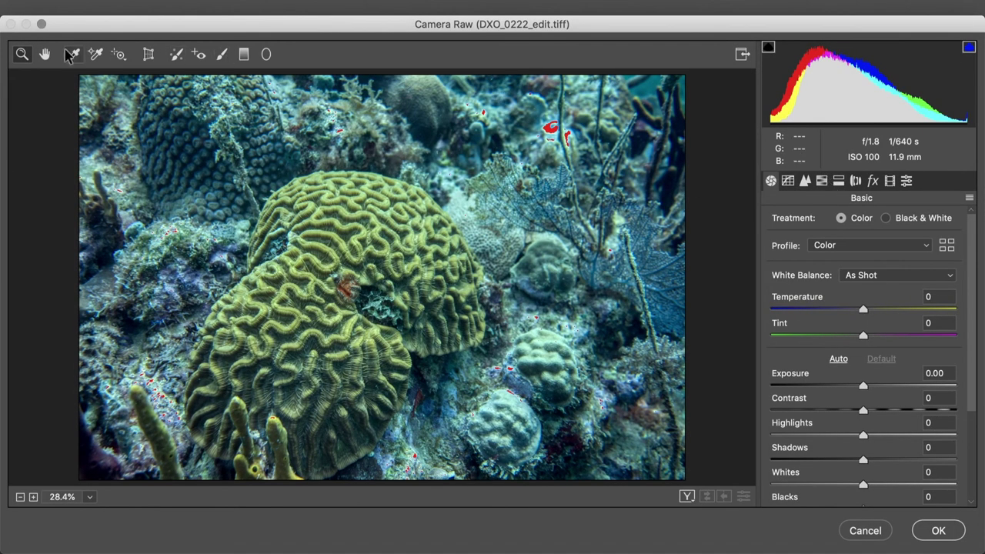
pyautogui.click(804, 180)
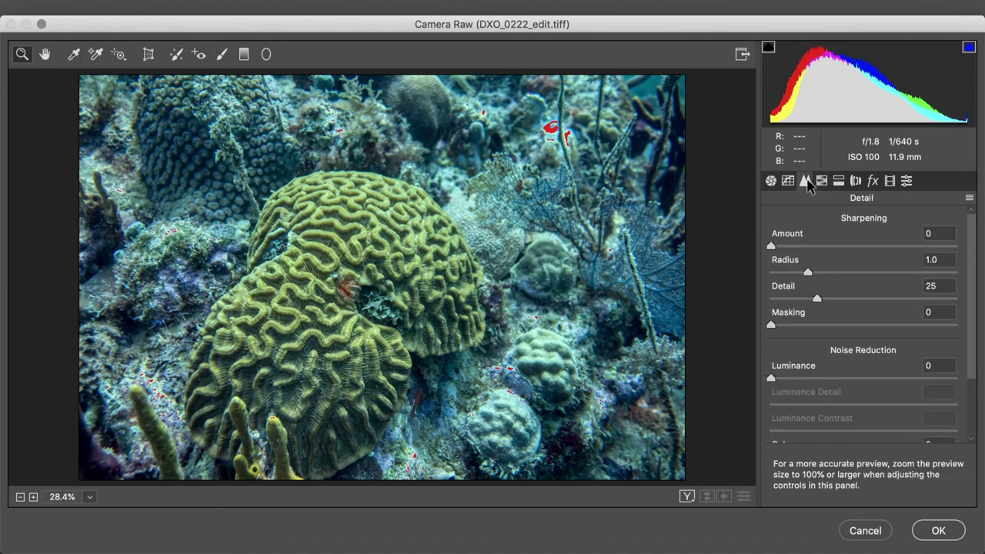
pyautogui.keyDown('alt'); pyautogui.click(846, 325); pyautogui.keyUp('alt')
pyautogui.moveTo(846, 327); pyautogui.dragTo(935, 330)
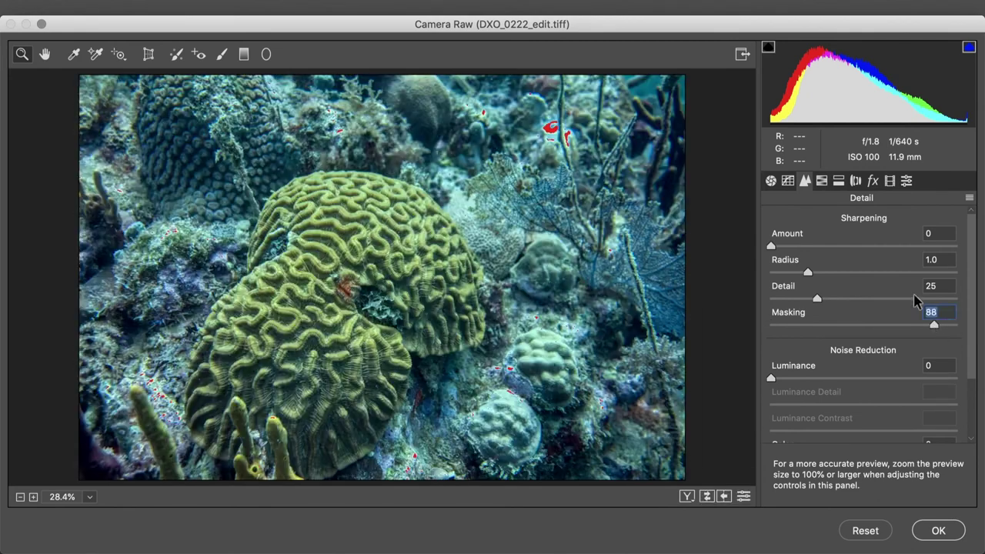
pyautogui.moveTo(870, 247); pyautogui.dragTo(867, 307)
pyautogui.keyDown('alt'); pyautogui.click(875, 282); pyautogui.keyUp('alt')
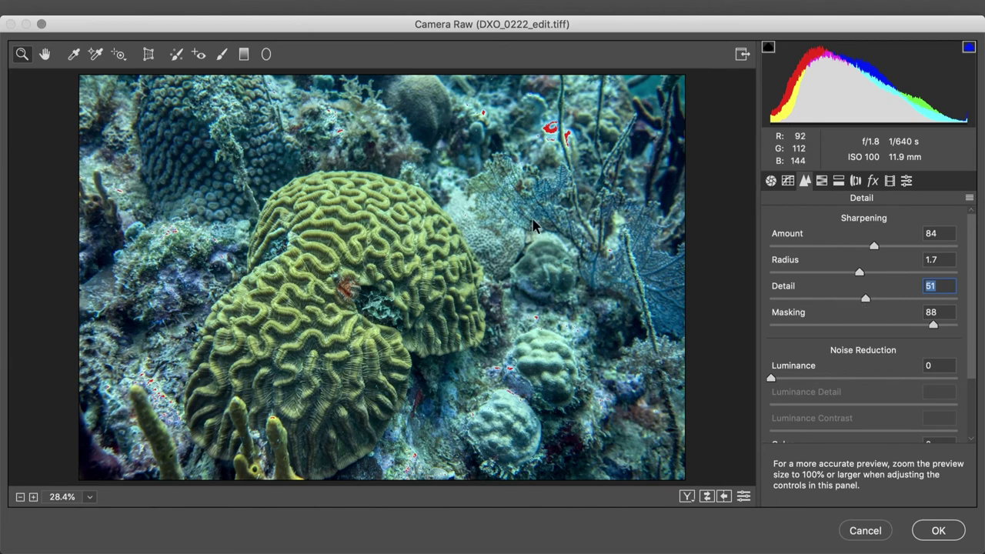
pyautogui.click(76, 56)
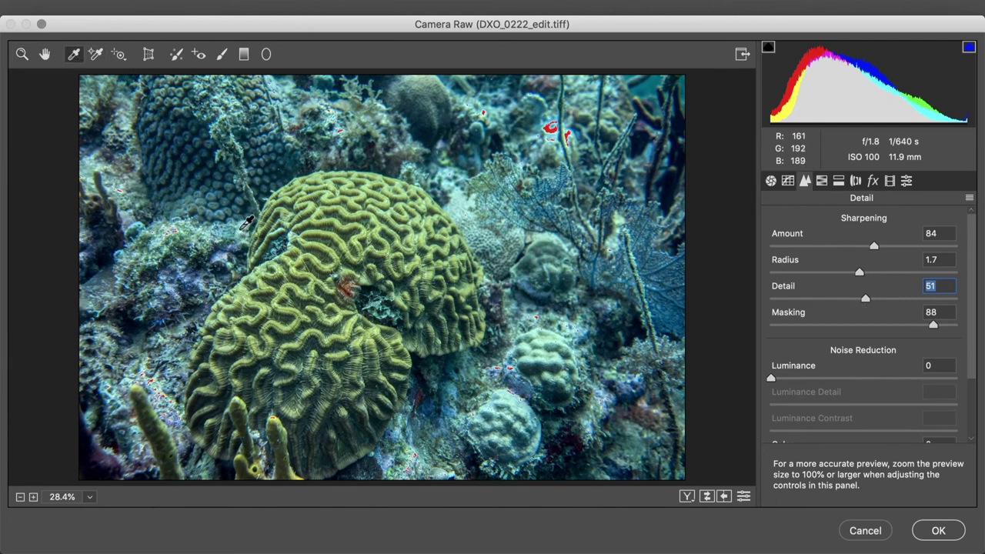
# Step: Fix the colour cast with a neutral white-balance sample, reduce tint, set Temperature +15, Contrast +16
pyautogui.click(246, 223)
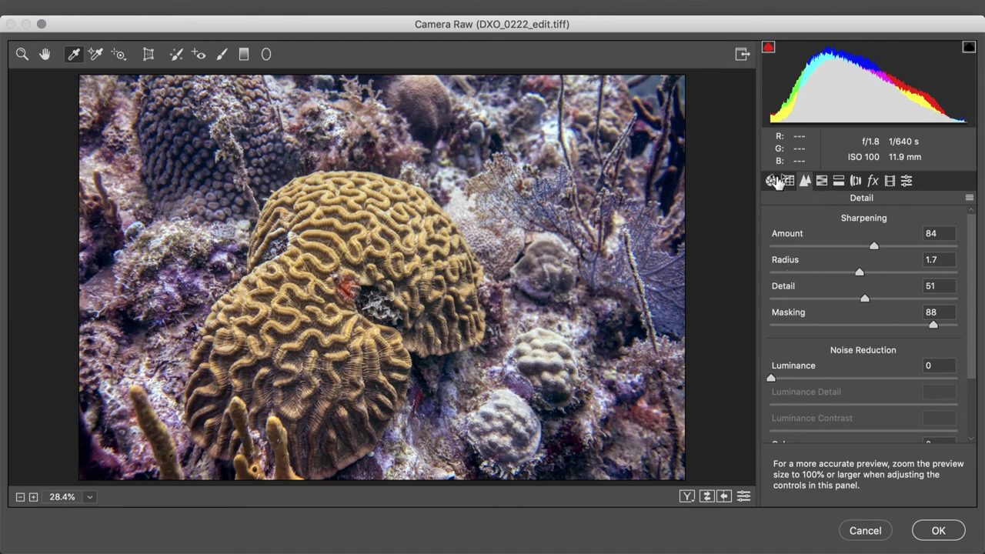
pyautogui.click(770, 180)
pyautogui.moveTo(940, 337); pyautogui.dragTo(894, 337)
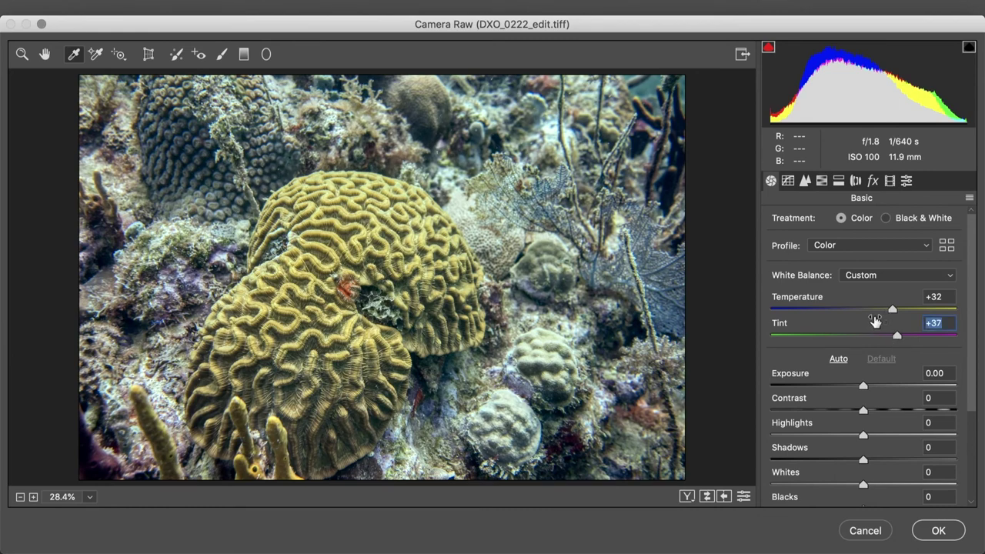
pyautogui.moveTo(891, 310); pyautogui.dragTo(876, 310)
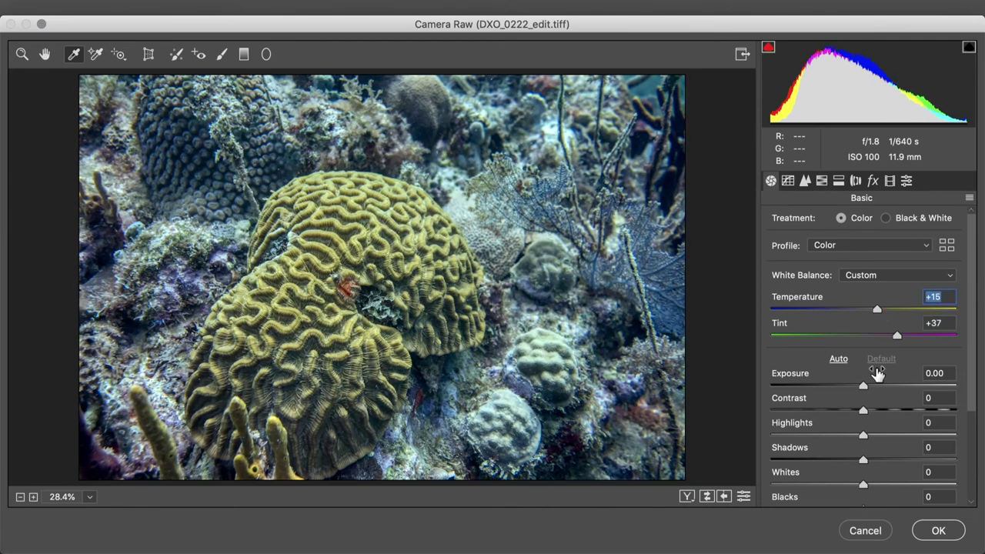
pyautogui.scroll(-1, 875, 374)
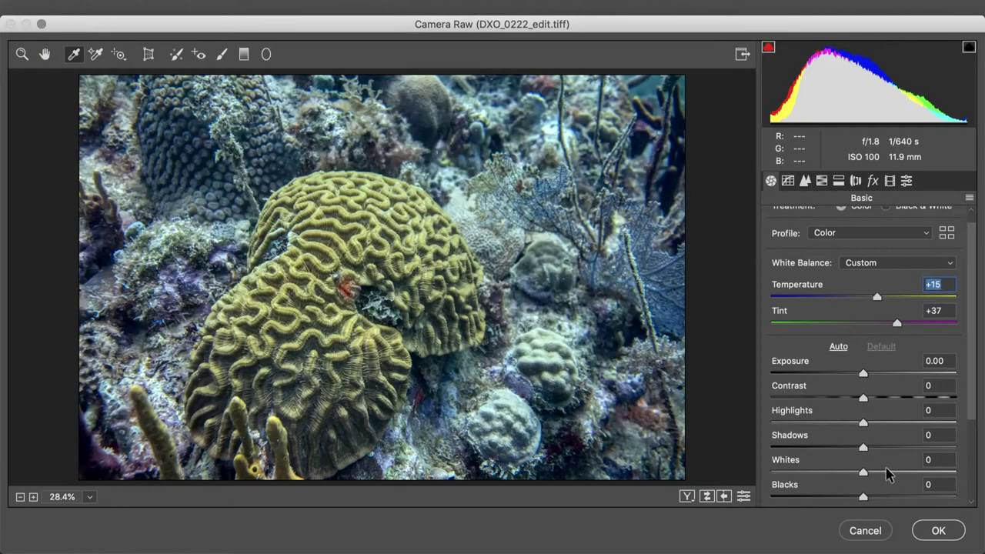
pyautogui.click(878, 397)
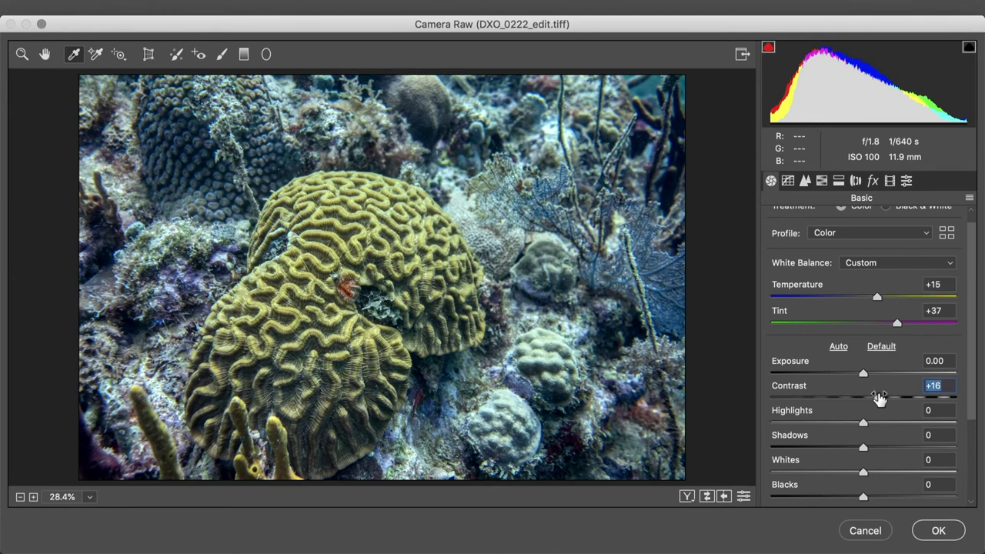
# Step: Shift the yellow-green coral's hue and boost saturation of the coral and blue sea fan
pyautogui.click(822, 182)
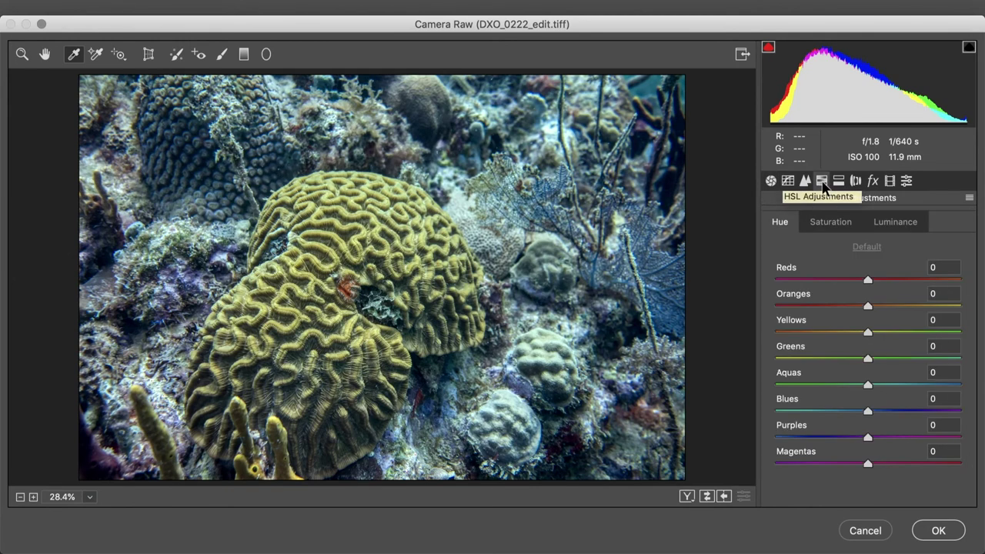
pyautogui.click(119, 54)
pyautogui.click(137, 99)
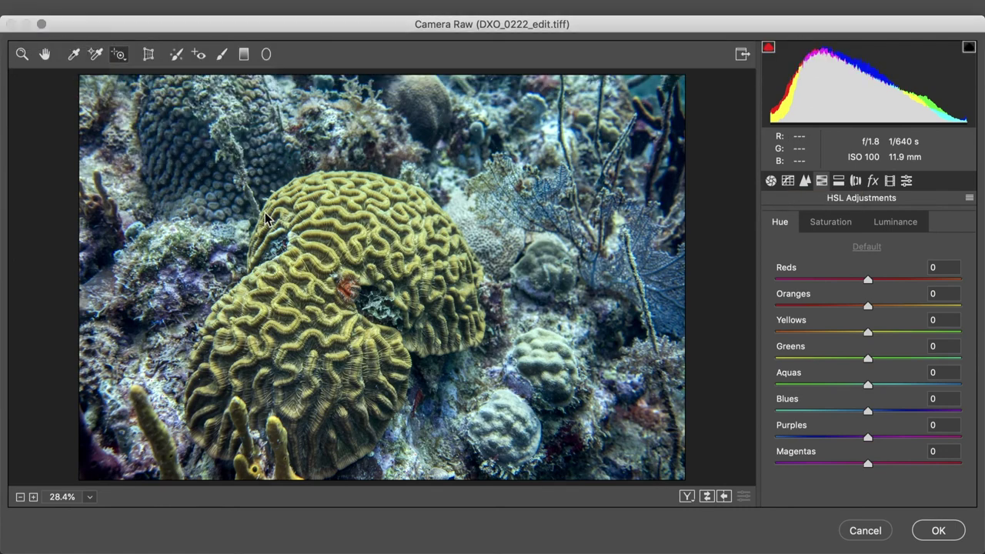
pyautogui.moveTo(274, 323)
pyautogui.mouseDown()
pyautogui.moveTo(301, 321)
pyautogui.moveTo(269, 321)
pyautogui.mouseUp()
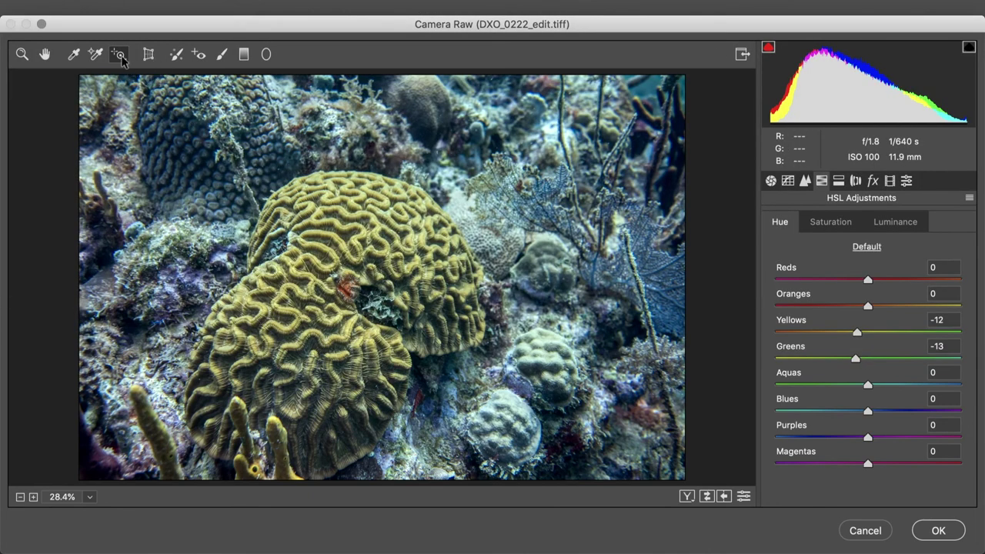
pyautogui.click(118, 54)
pyautogui.click(136, 115)
pyautogui.moveTo(294, 309); pyautogui.dragTo(366, 303)
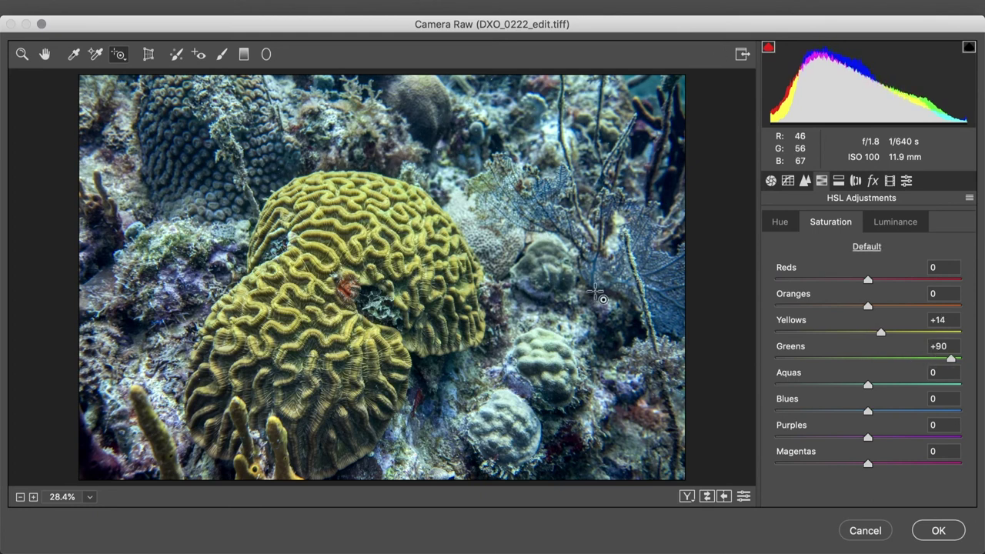
pyautogui.moveTo(663, 271); pyautogui.dragTo(690, 272)
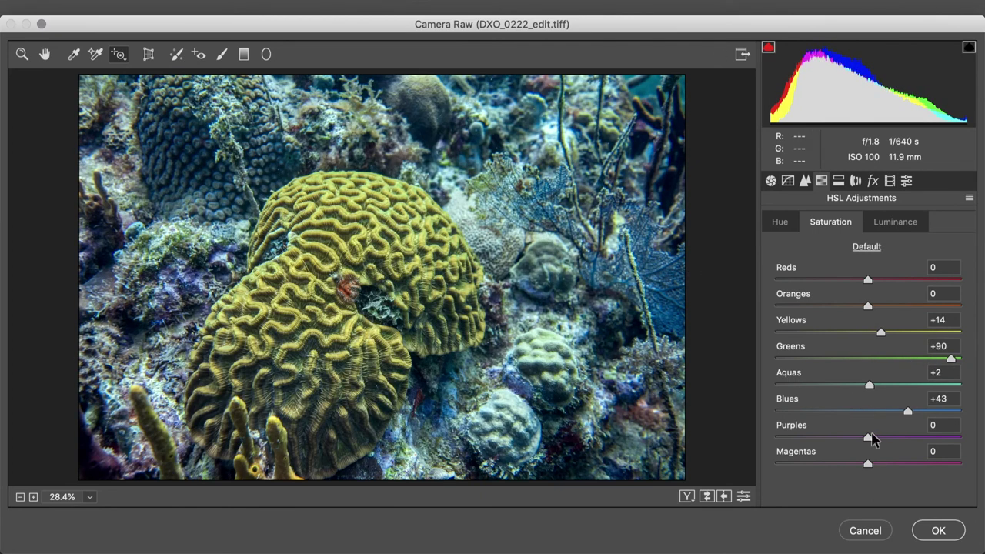
# Step: Reduce purple saturation, brighten blues to +34 luminance, and darken the yellows and greens
pyautogui.moveTo(866, 438); pyautogui.dragTo(831, 440)
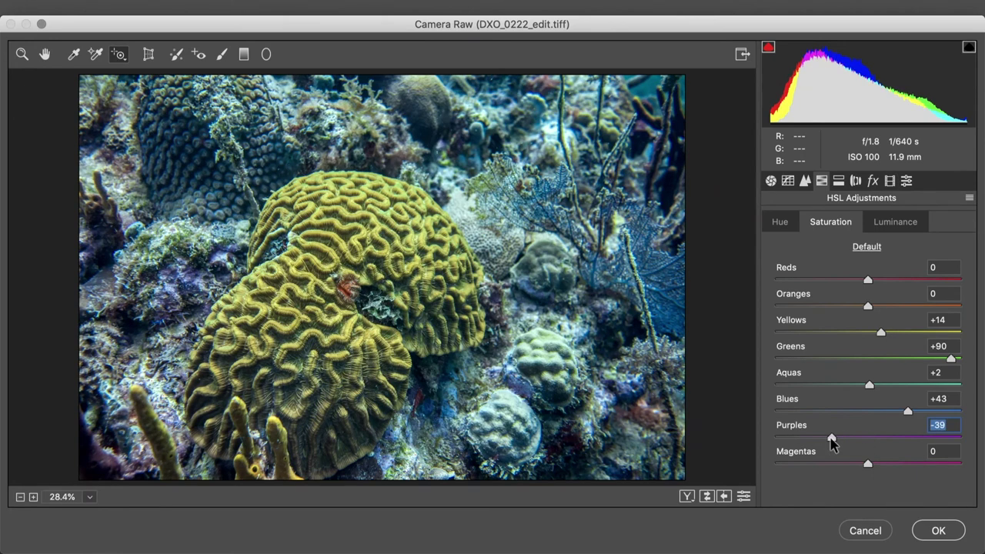
pyautogui.click(885, 223)
pyautogui.moveTo(868, 410); pyautogui.dragTo(898, 407)
pyautogui.moveTo(866, 332); pyautogui.dragTo(860, 359)
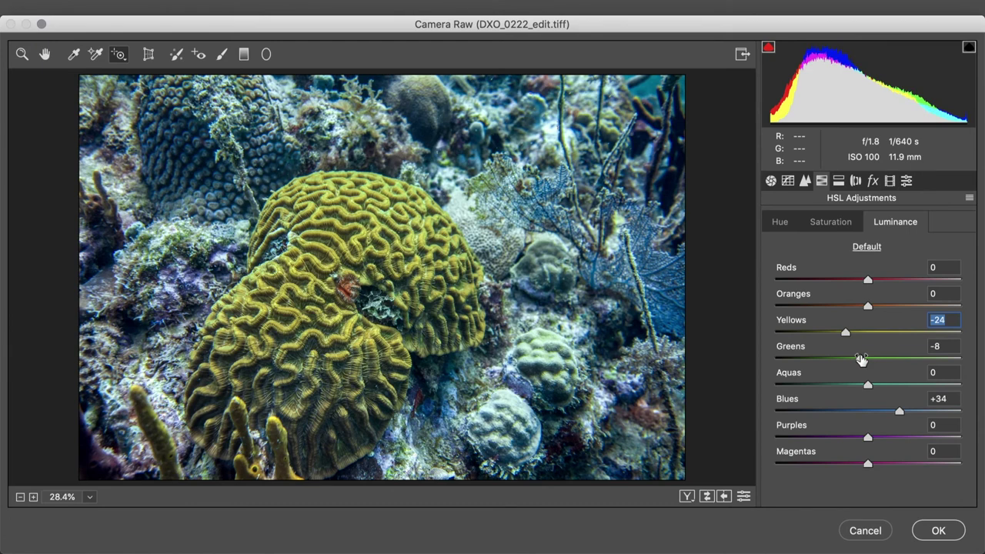
pyautogui.moveTo(860, 359); pyautogui.dragTo(829, 360)
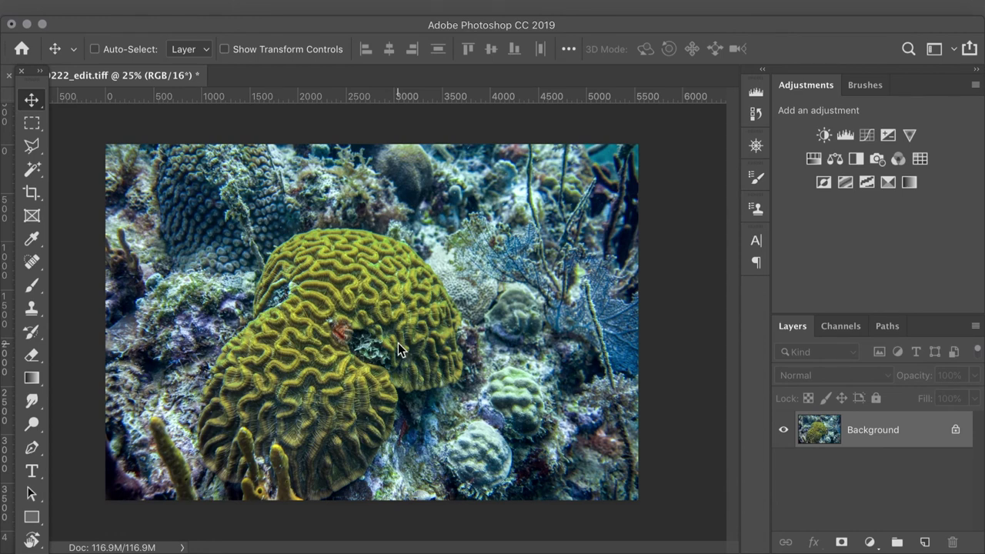
# Step: Add a Color Lookup layer and try the Kodak 5218 Kodak 2383 and Fuji F125 Kodak 2395 looks
pyautogui.click(920, 158)
pyautogui.click(656, 178)
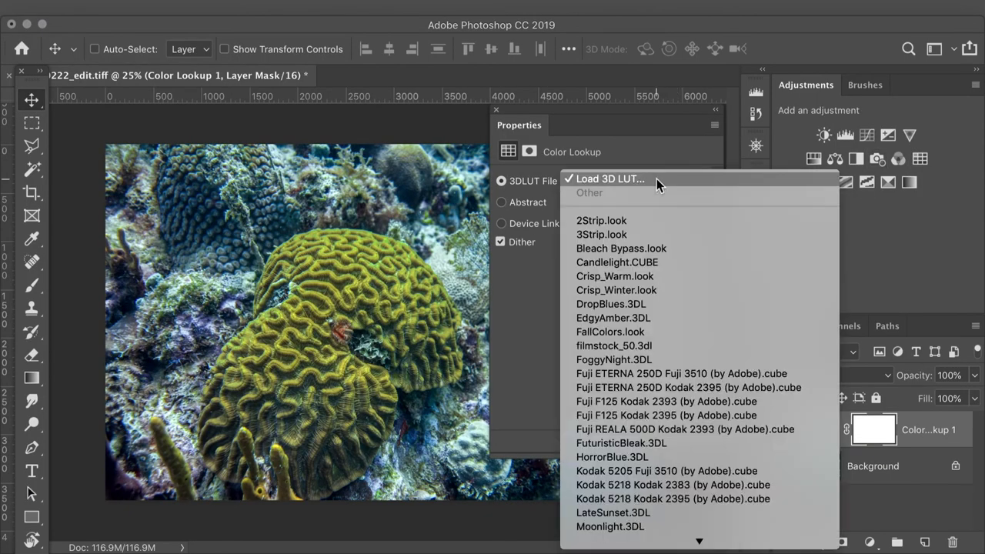
pyautogui.scroll(-3, 690, 388)
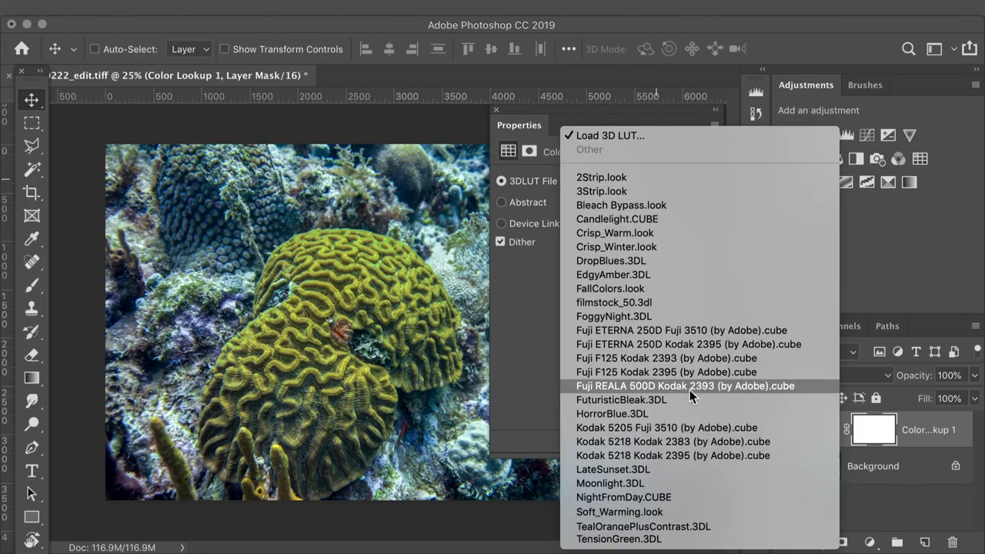
pyautogui.click(687, 443)
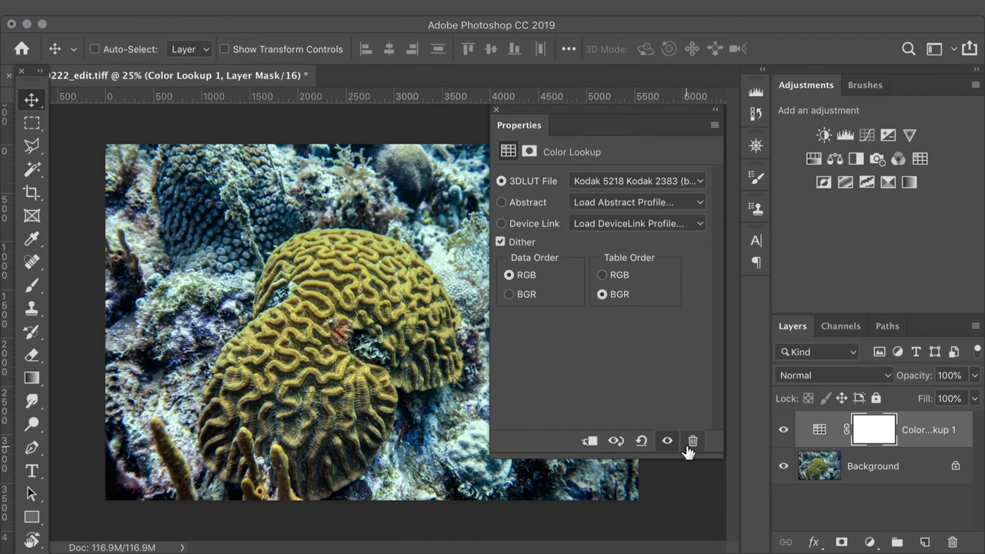
pyautogui.click(645, 181)
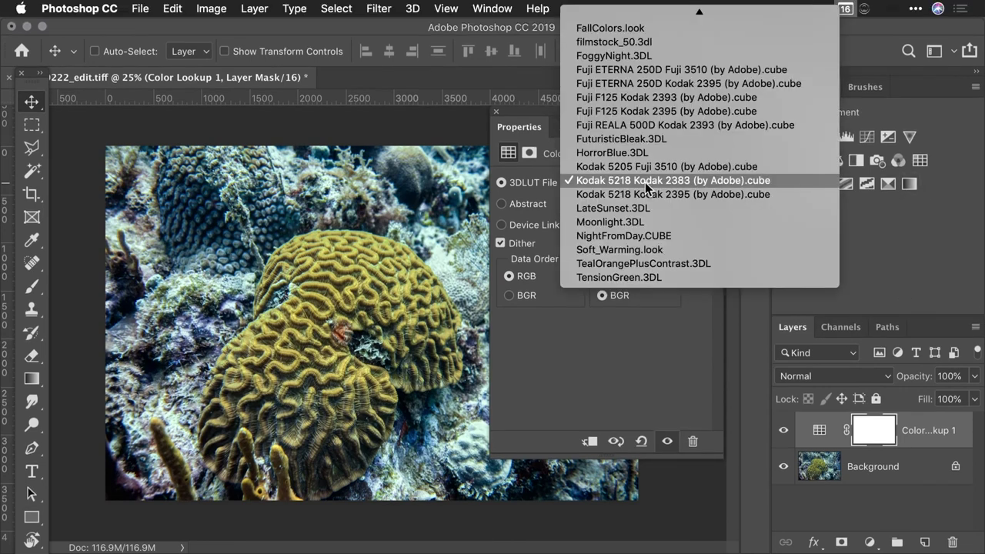
pyautogui.press('Escape')
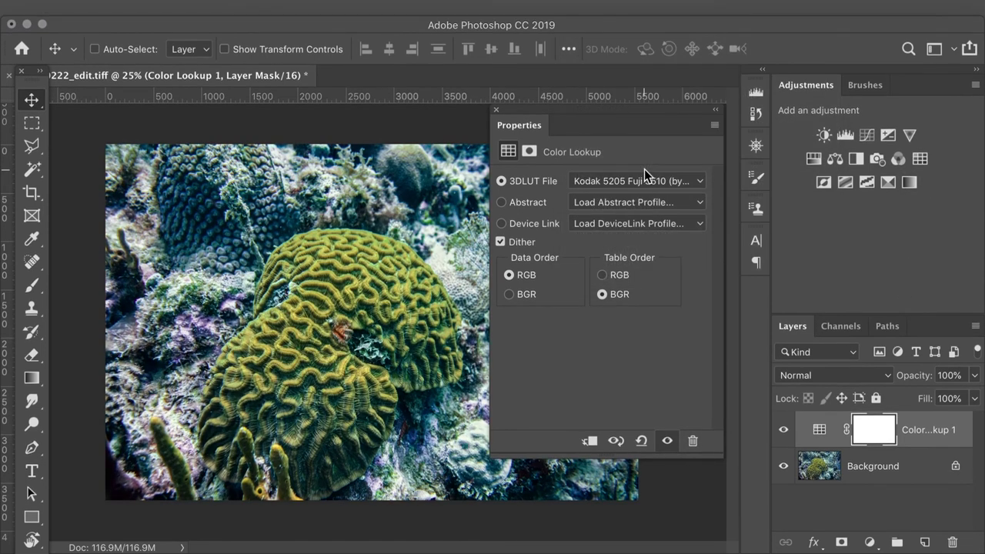
pyautogui.click(642, 180)
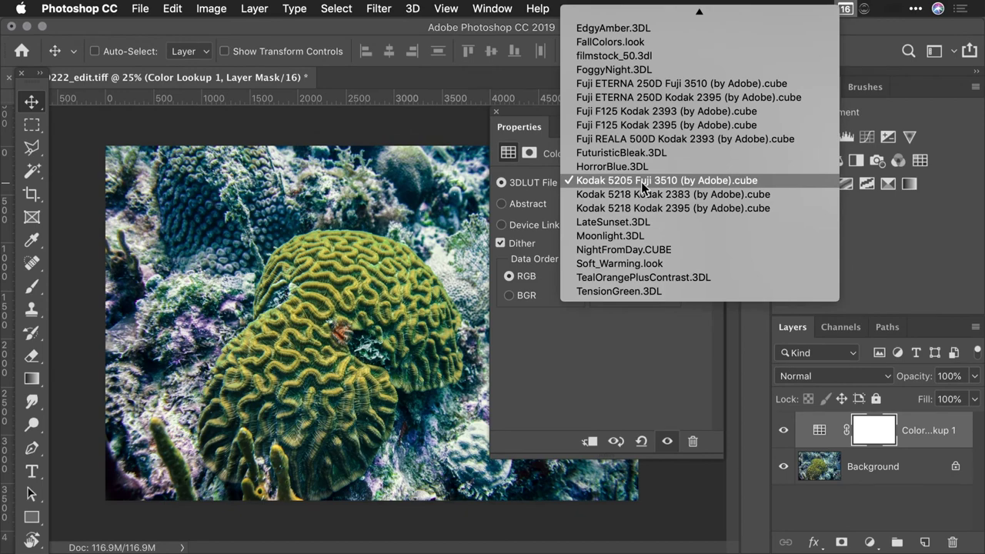
pyautogui.click(642, 124)
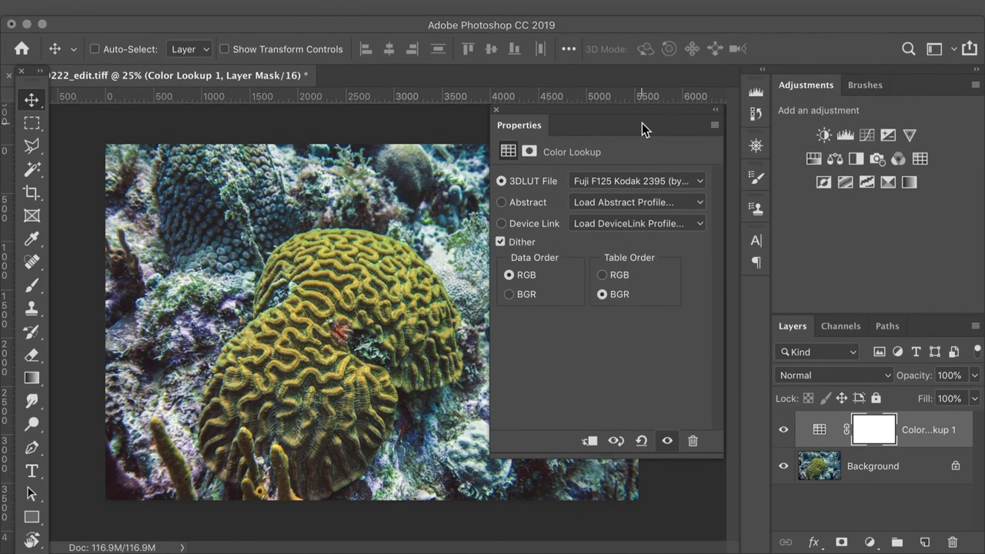
# Step: Switch the lookup to filmstock_50.3dl and lower the layer opacity to 62%
pyautogui.click(627, 179)
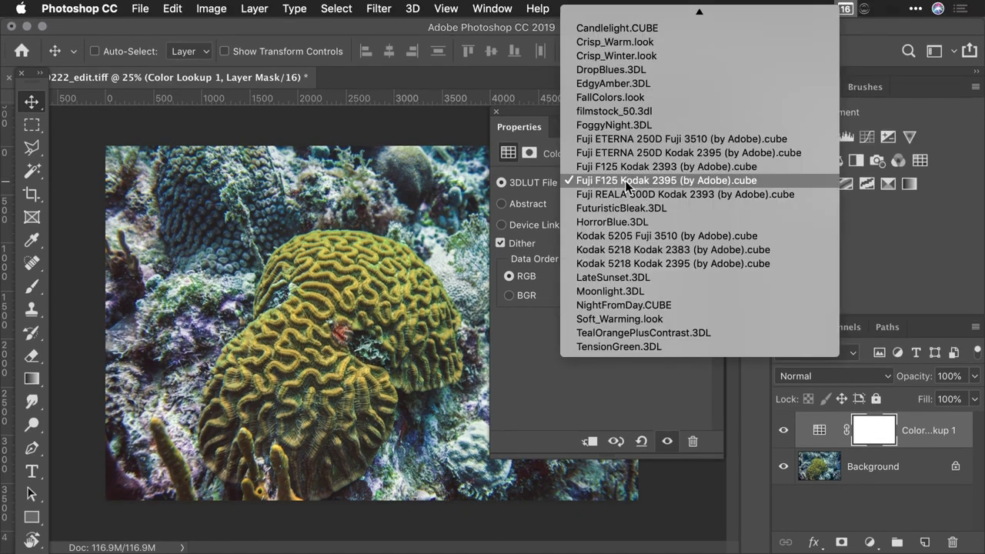
pyautogui.click(628, 116)
pyautogui.click(968, 374)
pyautogui.moveTo(973, 392); pyautogui.dragTo(947, 396)
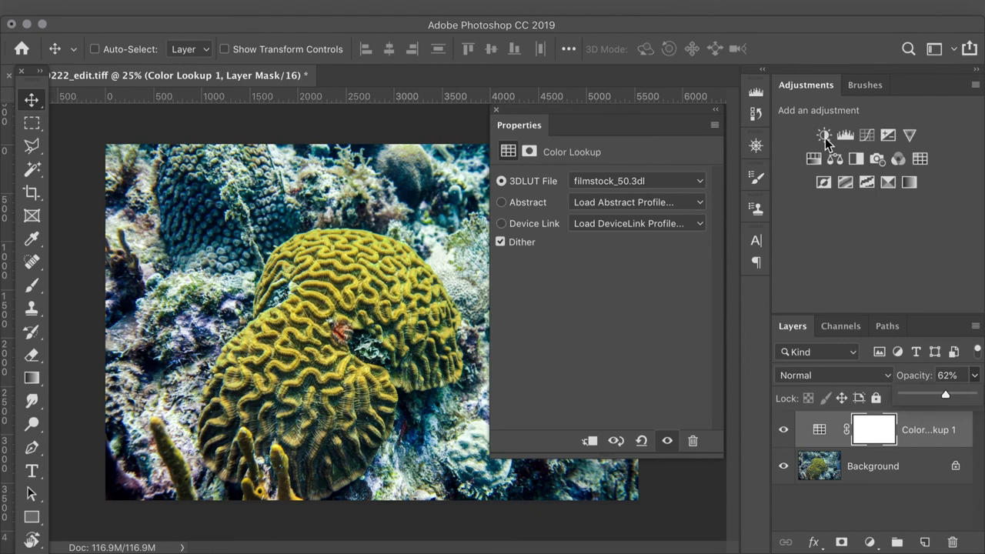
pyautogui.press('super')
# Step: In Bridge, browse the Webinar folders, checking Windmill 3, and settle in Windmill 1
pyautogui.press('super+Tab')
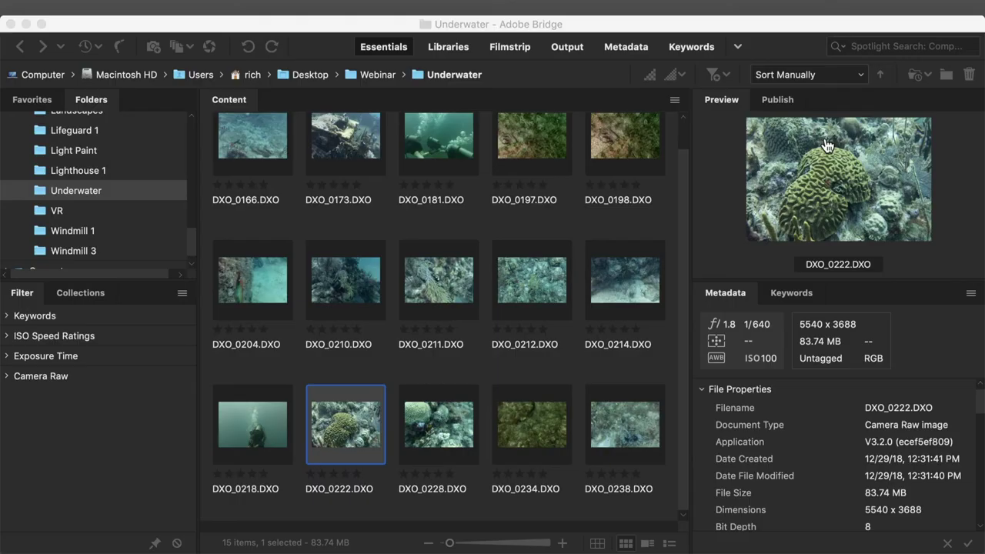
pyautogui.press('super+Up')
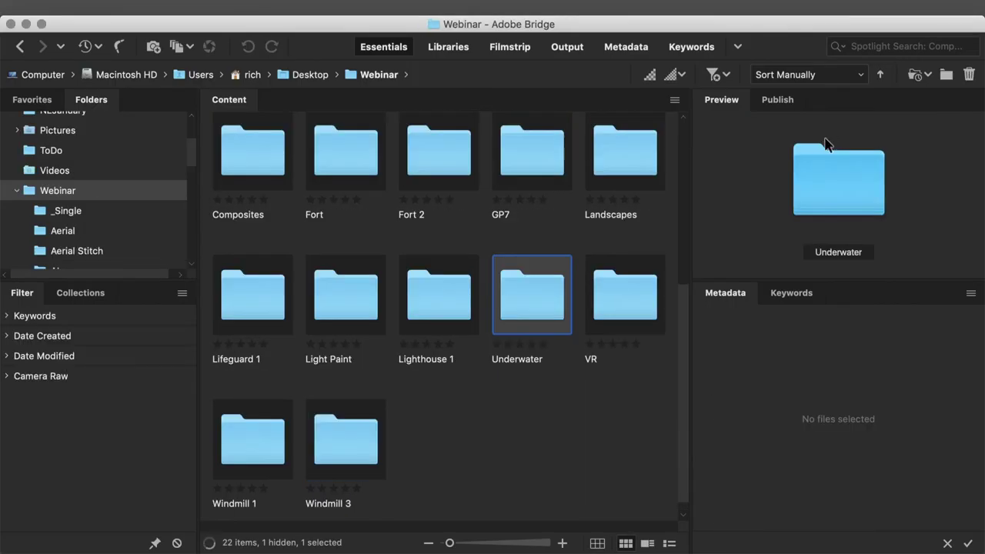
pyautogui.press('Left')
pyautogui.press('Down')
pyautogui.press('Left')
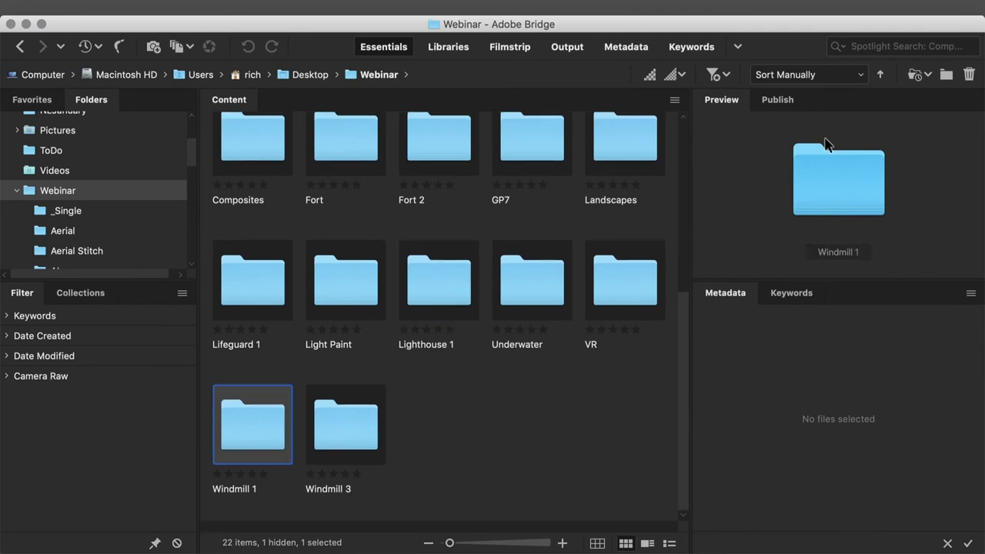
pyautogui.press('super+Down')
pyautogui.press('super+Up')
pyautogui.press('Right')
pyautogui.press('super+Down')
pyautogui.press('super+Up')
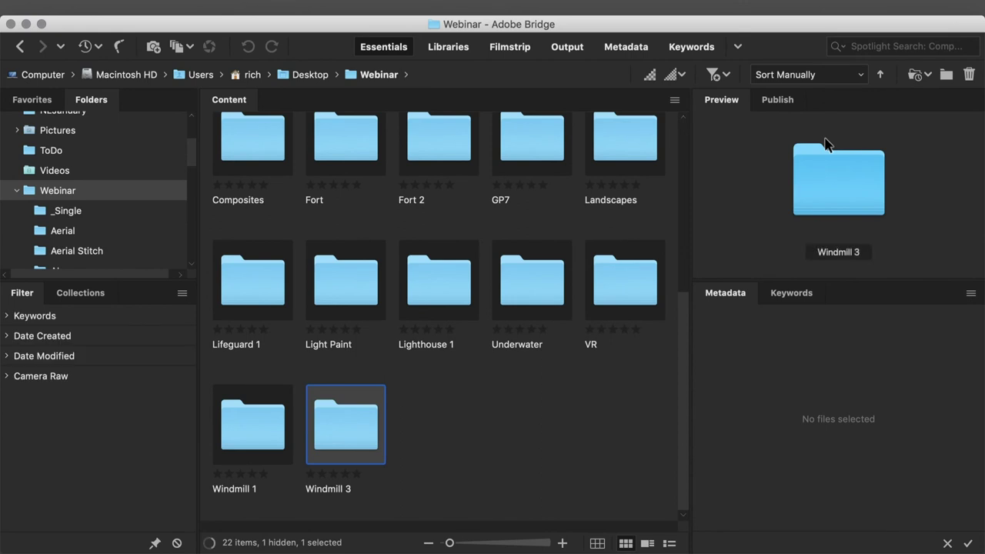
pyautogui.press('Left')
pyautogui.press('super+Down')
# Step: Select all five windmill exposures and open them in Aurora HDR 2019
pyautogui.press('super+a')
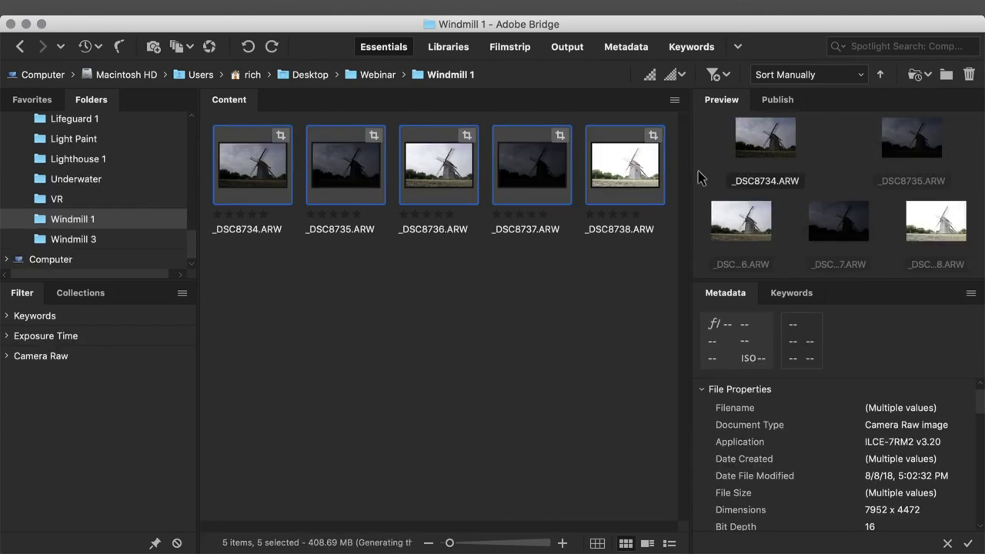
pyautogui.rightClick(648, 171)
pyautogui.moveTo(669, 162)
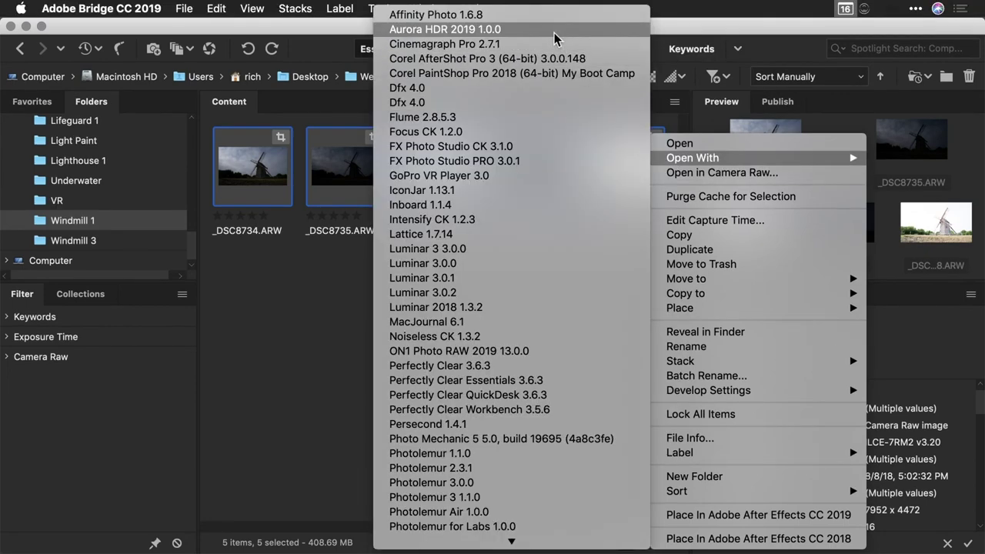
pyautogui.click(554, 29)
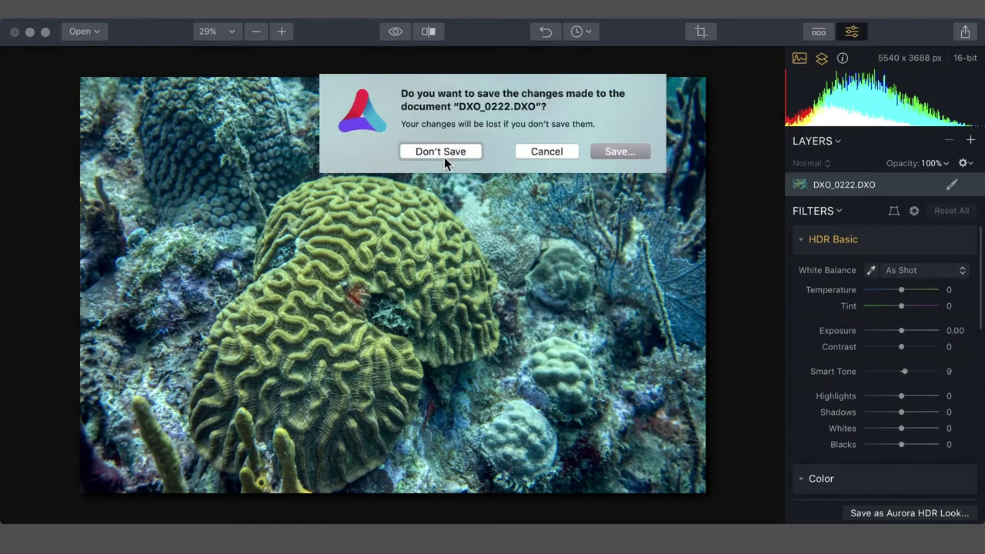
# Step: Discard the unsaved edits to the coral photo
pyautogui.click(440, 151)
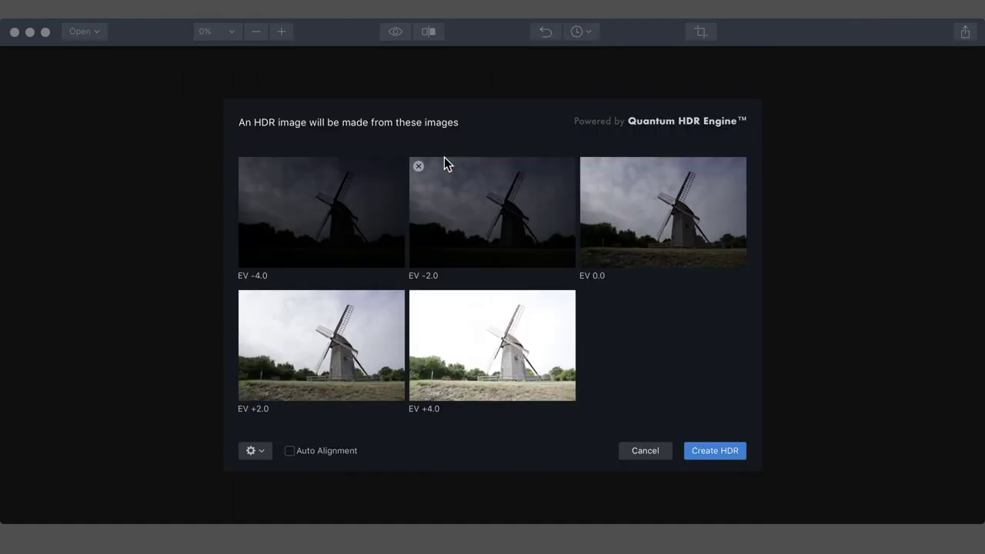
# Step: Merge the five windmill exposures into a 7952 x 5304 px 32-bit HDR image
pyautogui.click(707, 451)
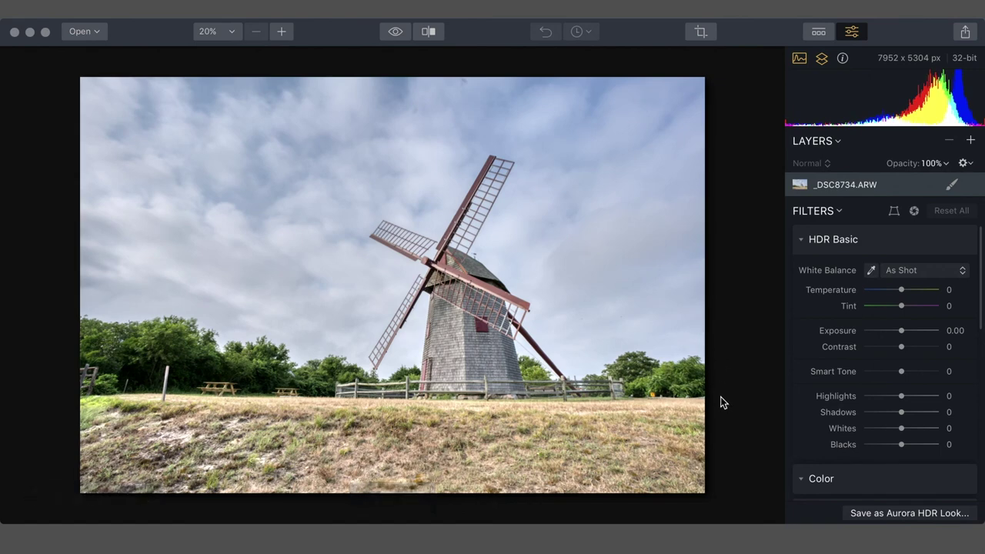
# Step: Adjust the windmill's Smart Tone and raise Color Contrast to 56
pyautogui.moveTo(904, 372); pyautogui.dragTo(875, 379)
pyautogui.scroll(-5, 878, 380)
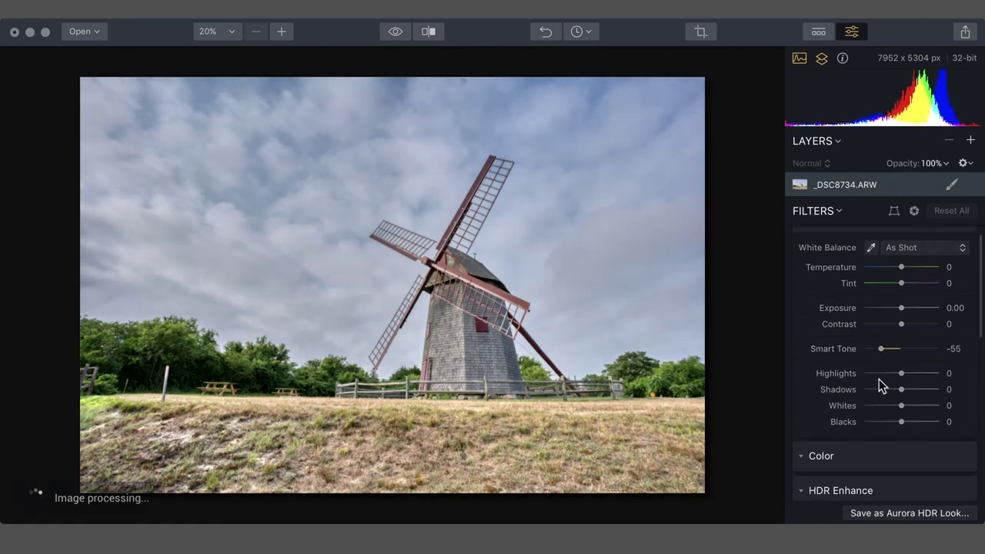
pyautogui.click(859, 320)
pyautogui.scroll(-4, 859, 320)
pyautogui.scroll(3, 859, 320)
pyautogui.click(900, 286)
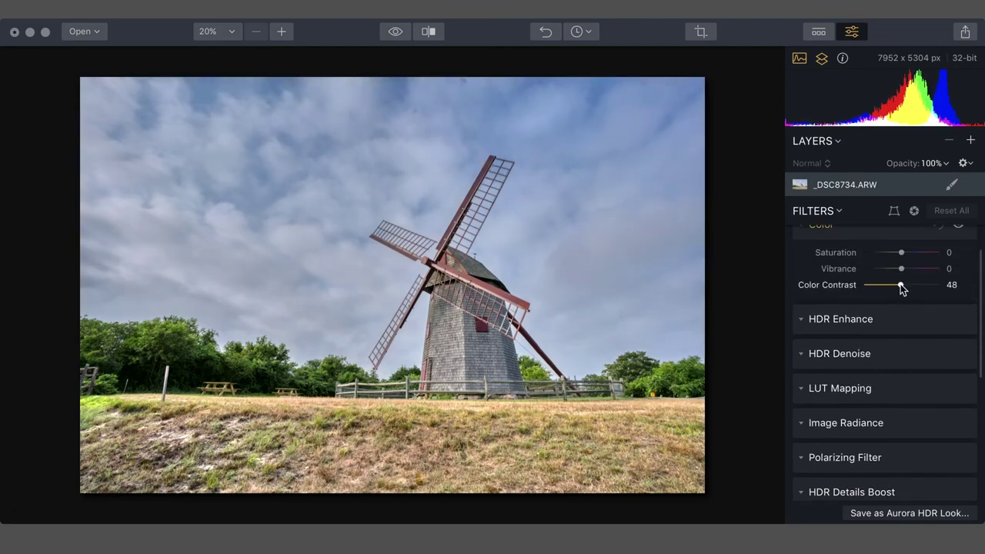
pyautogui.moveTo(901, 287)
pyautogui.mouseDown()
pyautogui.moveTo(920, 286)
pyautogui.moveTo(906, 285)
pyautogui.mouseUp()
# Step: Set HDR Enhance Clarity to 21 and Smart Structure to 16
pyautogui.scroll(-3, 906, 285)
pyautogui.click(904, 275)
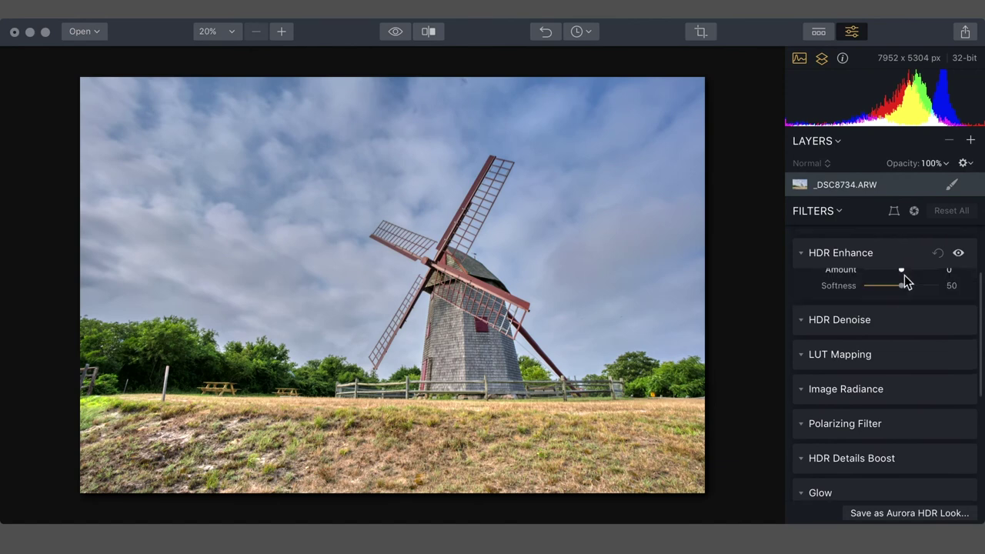
pyautogui.scroll(-2, 904, 274)
pyautogui.moveTo(892, 254); pyautogui.dragTo(873, 254)
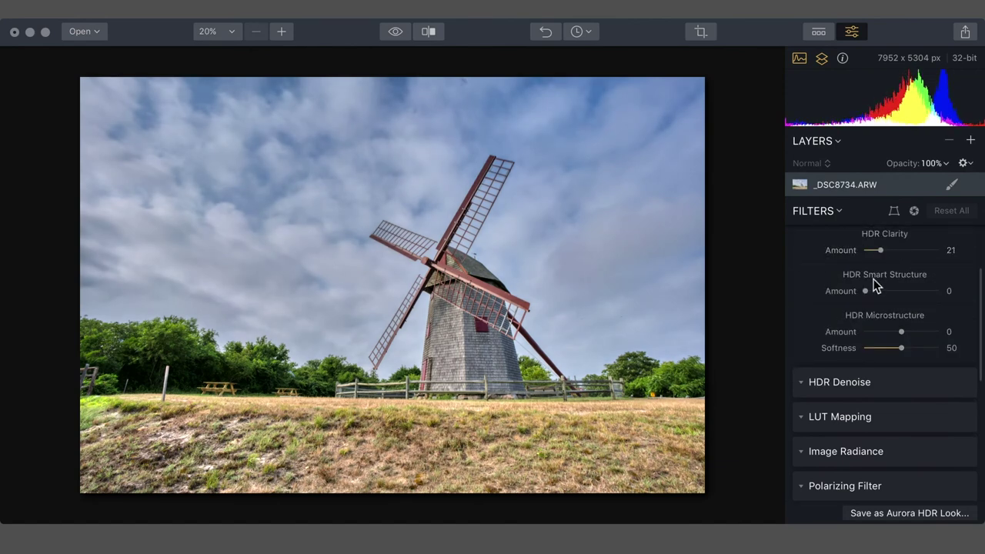
pyautogui.moveTo(872, 292); pyautogui.dragTo(874, 293)
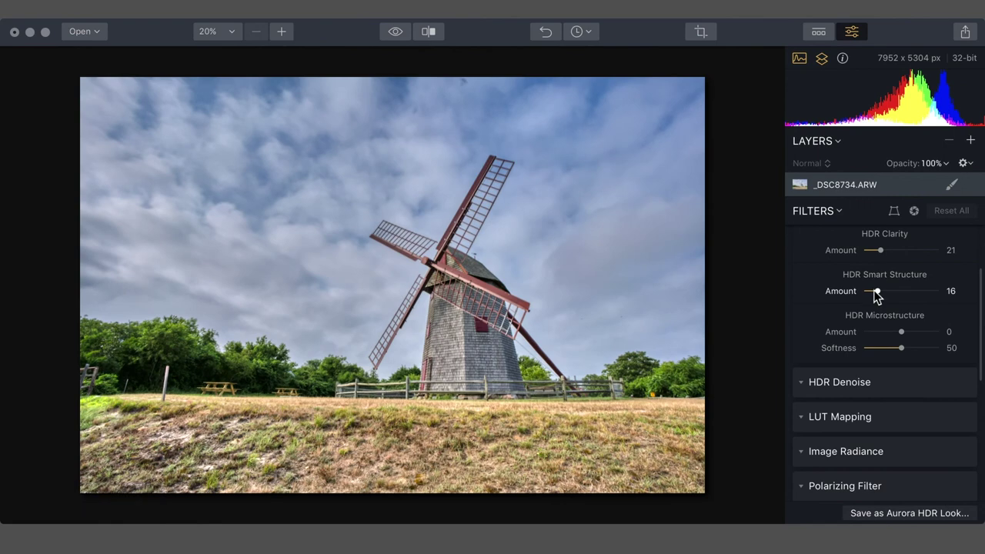
pyautogui.click(966, 30)
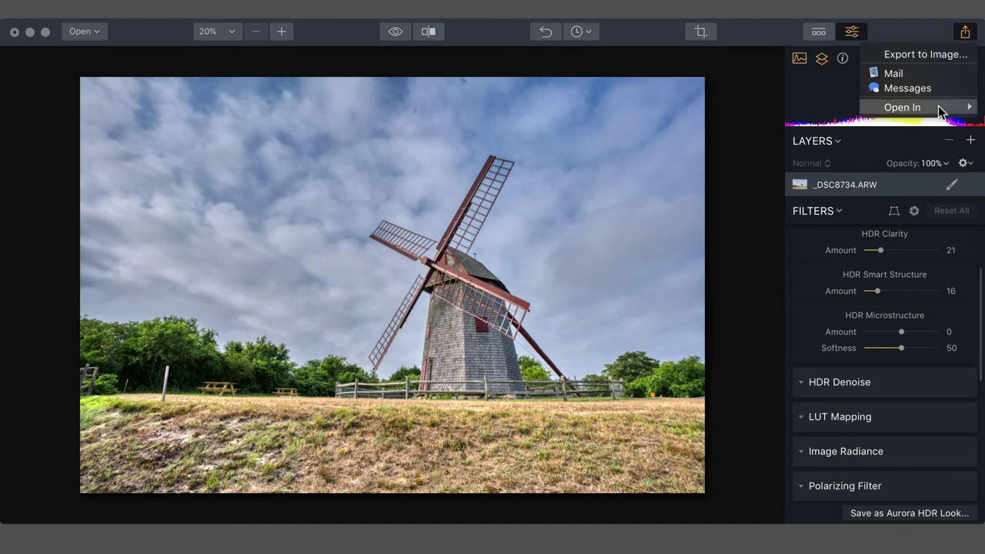
# Step: Send the windmill HDR to Photoshop as _DSC8734_edit.tiff, then browse Photoshop's Filter menu
pyautogui.moveTo(937, 107)
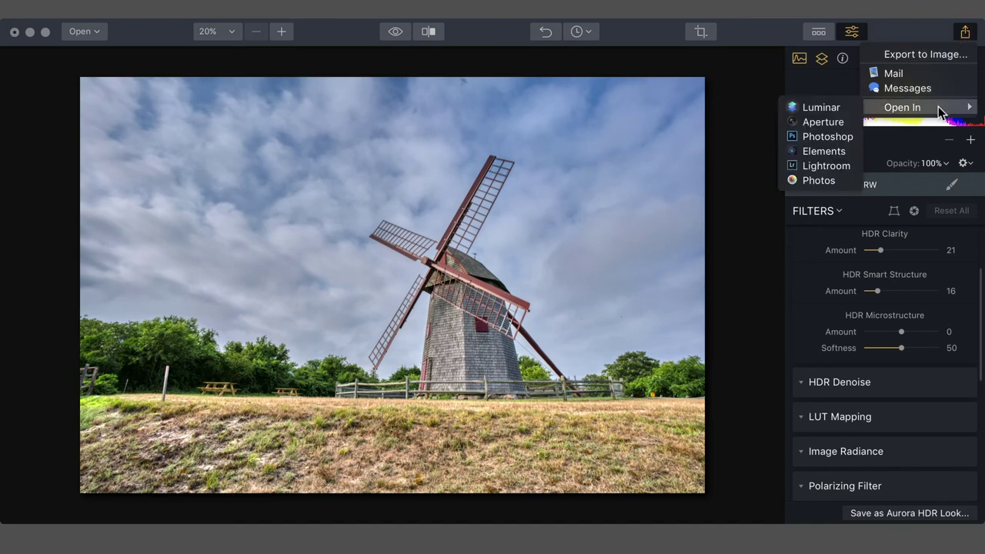
pyautogui.click(832, 137)
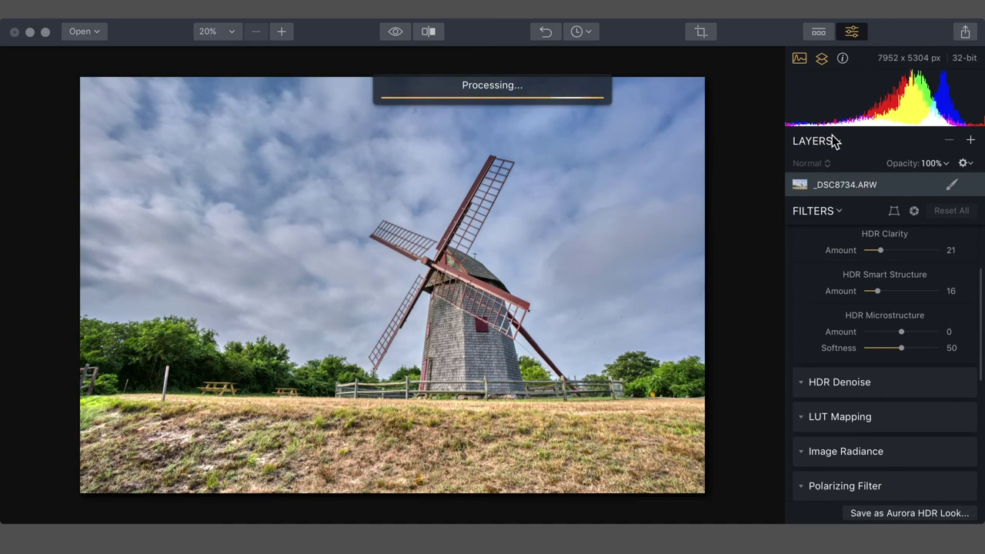
pyautogui.click(320, 11)
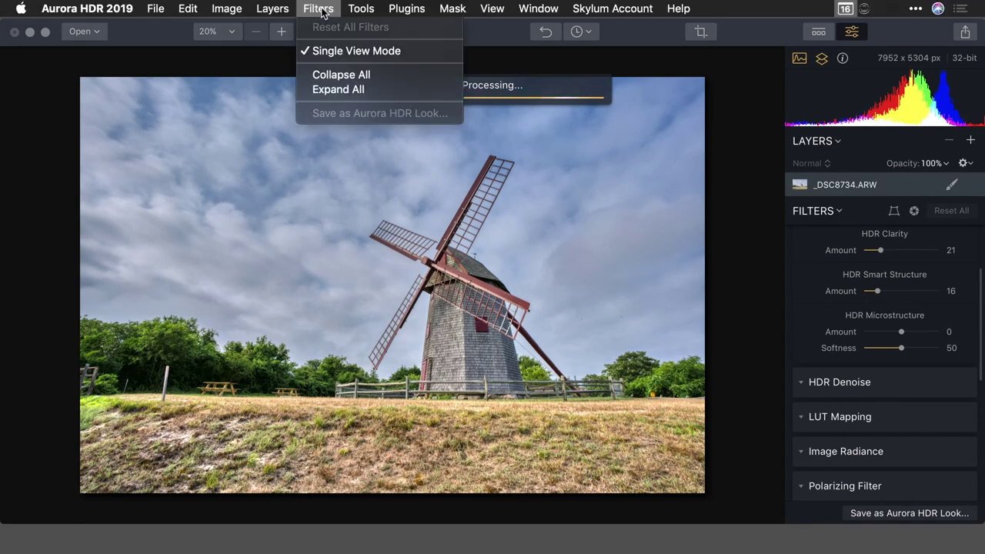
pyautogui.moveTo(411, 6)
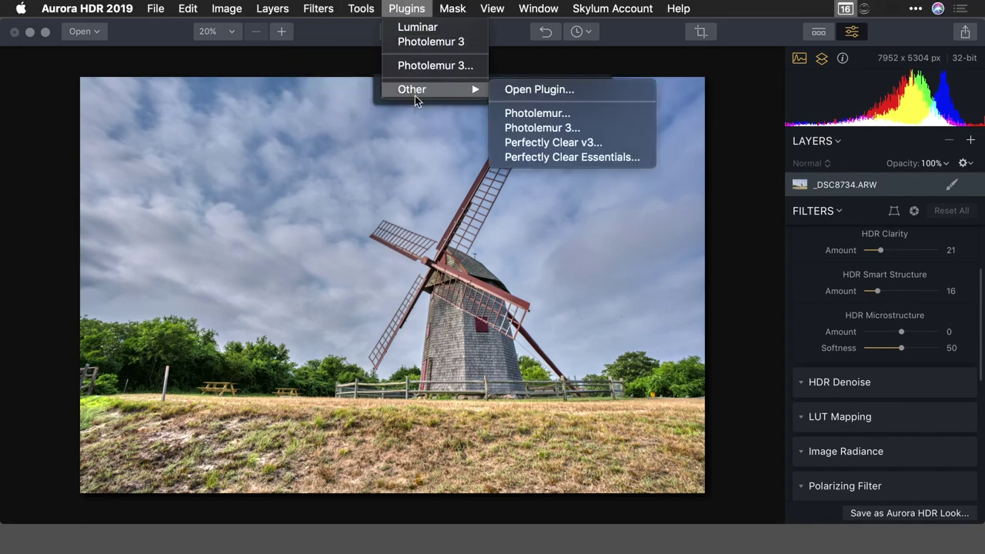
pyautogui.moveTo(412, 91)
pyautogui.click(417, 27)
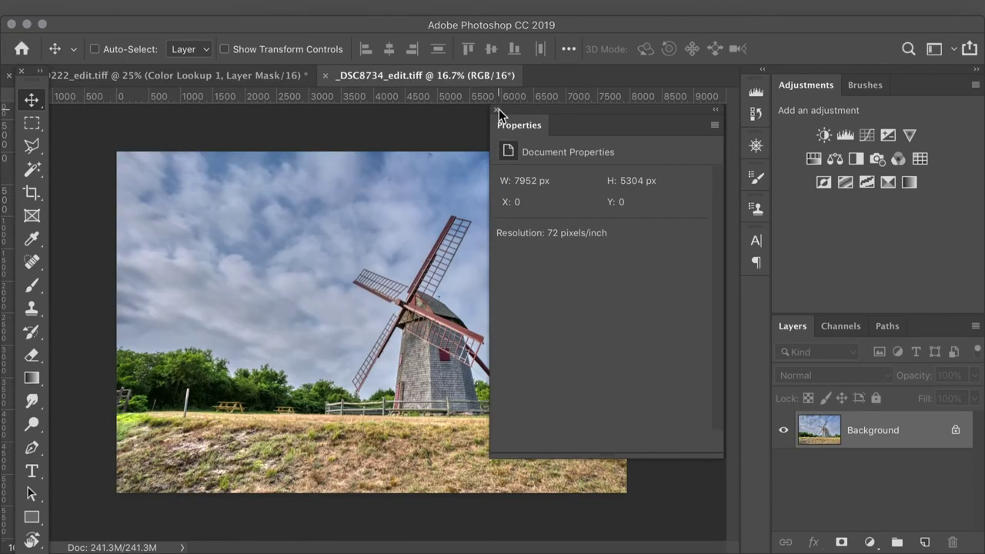
# Step: Close the Properties panel and paint out the left fence post with the Spot Healing Brush
pyautogui.click(496, 110)
pyautogui.press('j')
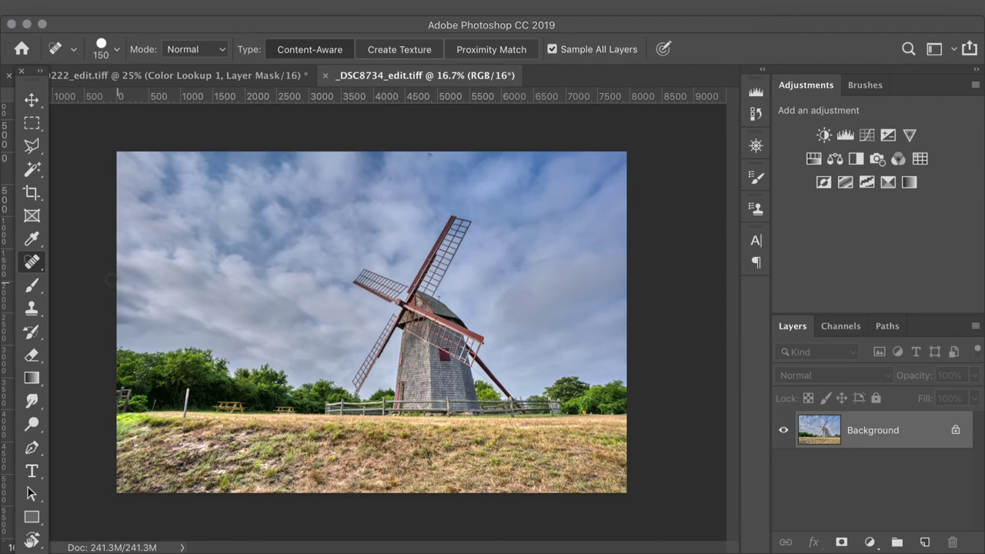
pyautogui.moveTo(186, 407)
pyautogui.mouseDown()
pyautogui.moveTo(243, 404)
pyautogui.moveTo(215, 408)
pyautogui.moveTo(245, 407)
pyautogui.mouseUp()
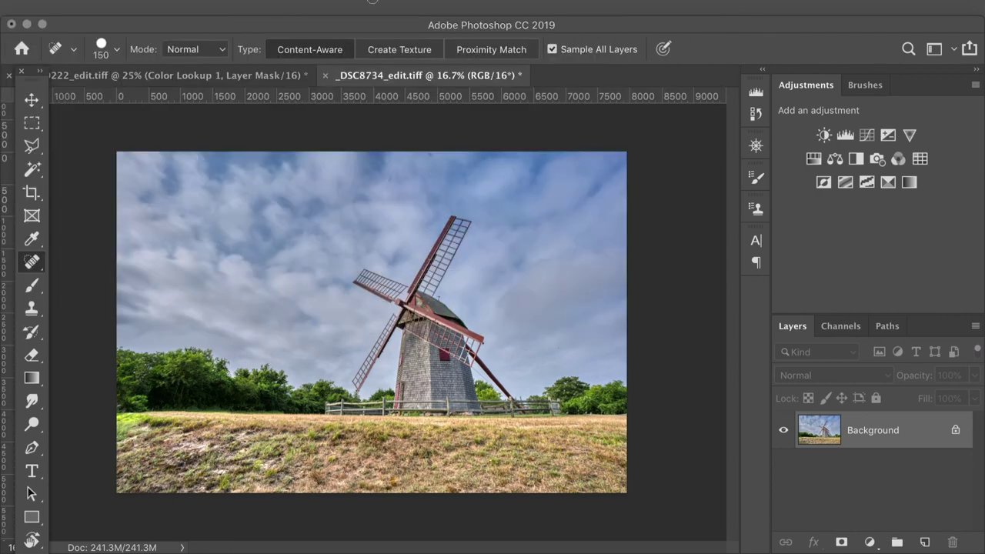
pyautogui.click(379, 6)
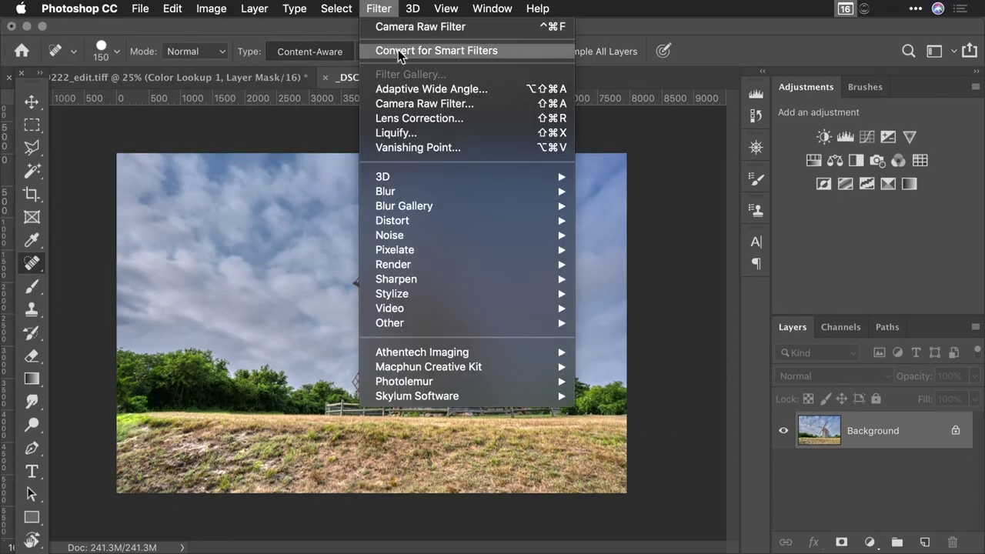
# Step: Sharpen in the Camera Raw filter with Amount 68, Detail 67 and Masking 95
pyautogui.click(409, 107)
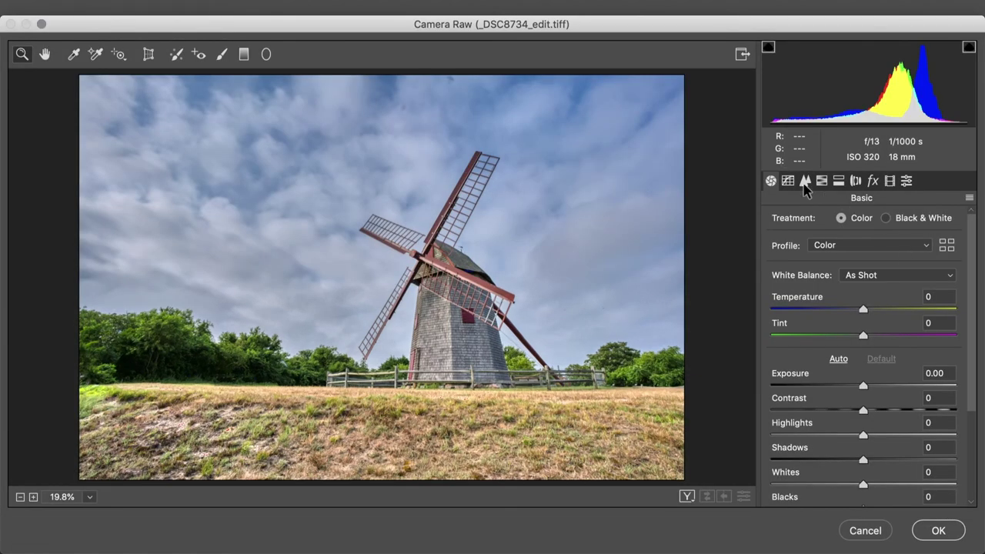
pyautogui.click(805, 182)
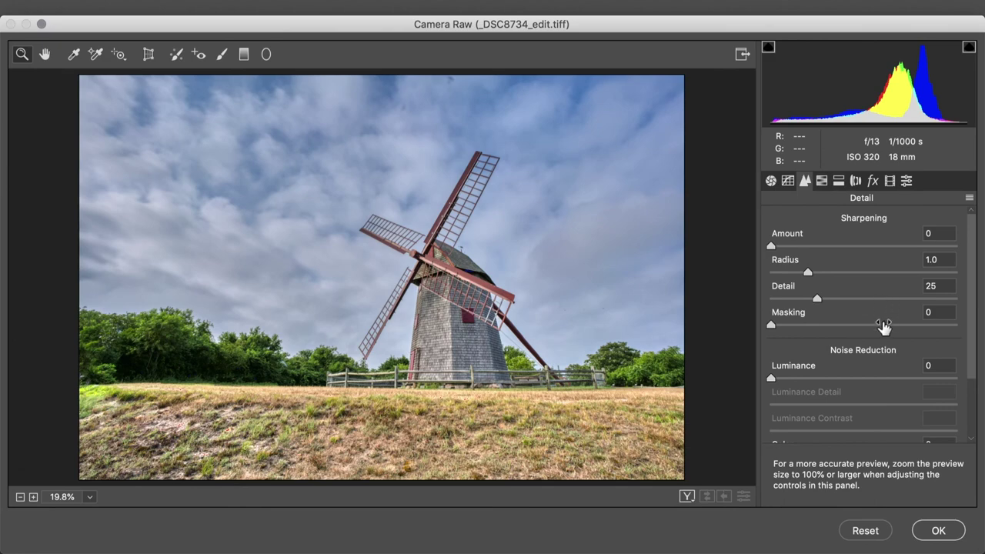
pyautogui.keyDown('alt'); pyautogui.click(883, 326); pyautogui.keyUp('alt')
pyautogui.moveTo(883, 326); pyautogui.dragTo(948, 337)
pyautogui.keyDown('alt'); pyautogui.click(894, 299); pyautogui.keyUp('alt')
pyautogui.keyDown('alt'); pyautogui.click(854, 247); pyautogui.keyUp('alt')
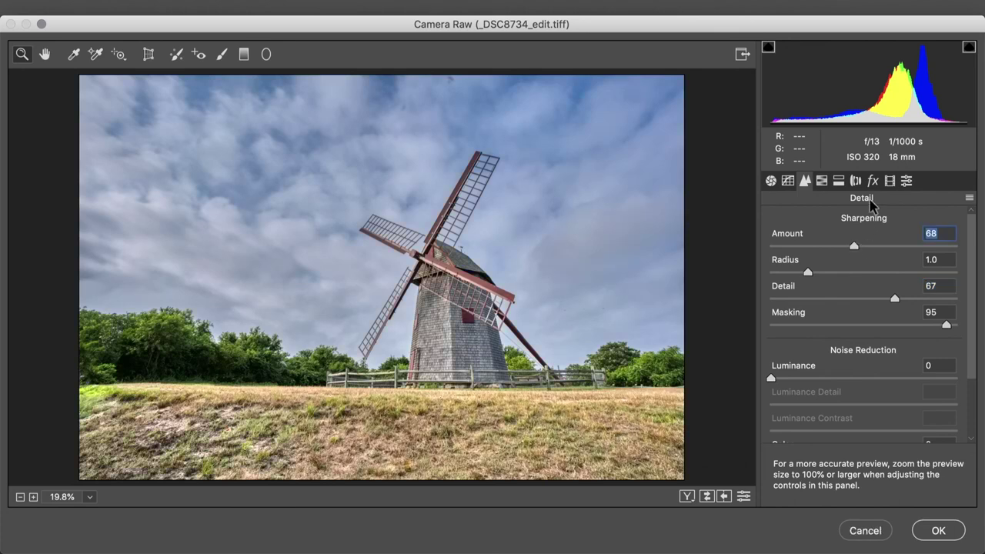
pyautogui.click(944, 531)
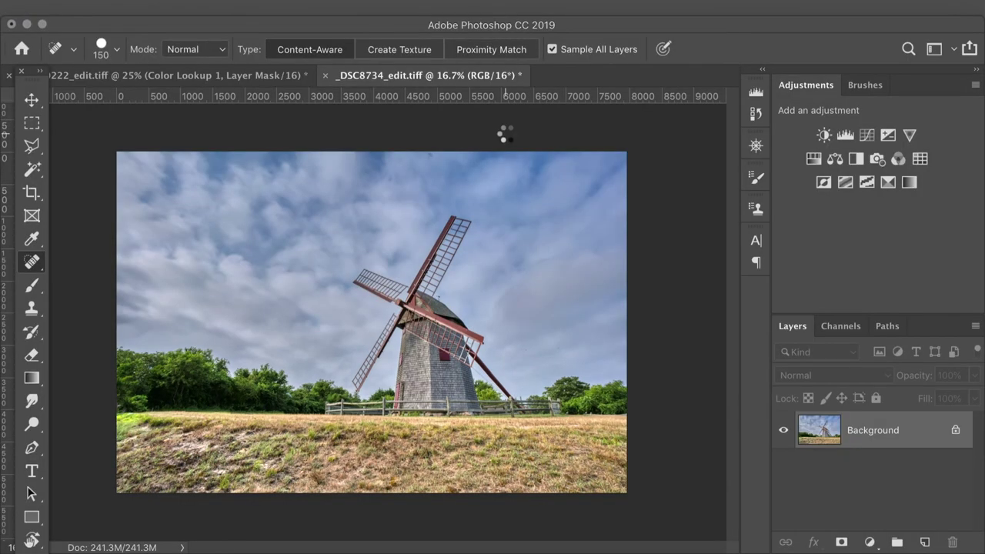
# Step: Launch Luminar 3 on the windmill image from Filter > Skylum Software
pyautogui.click(383, 6)
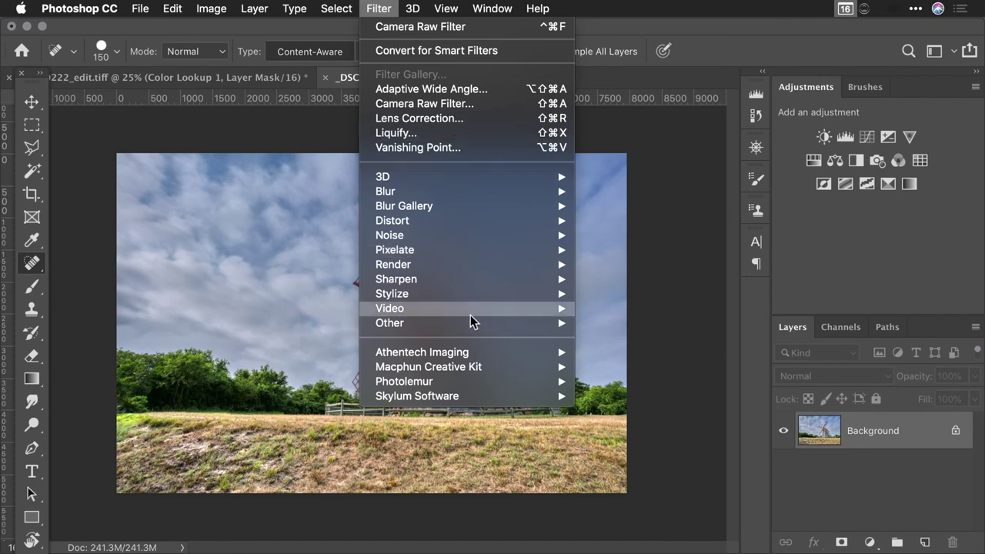
pyautogui.moveTo(473, 353)
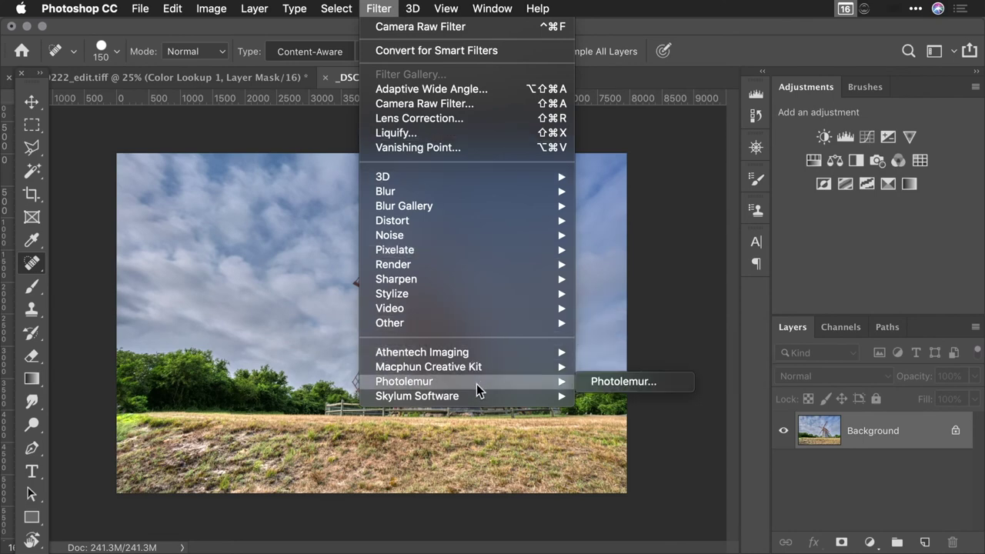
pyautogui.moveTo(479, 397)
pyautogui.click(623, 428)
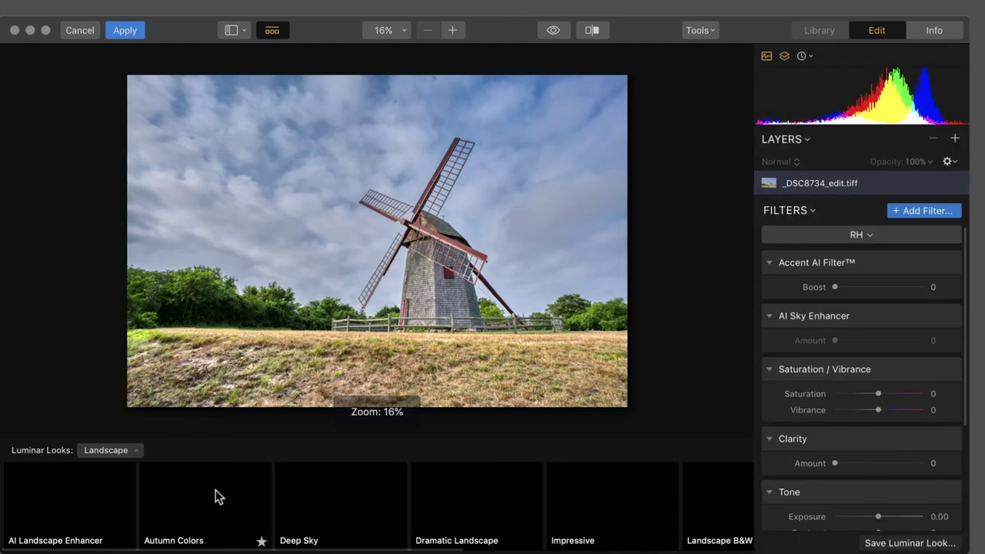
# Step: Browse the Luminar Looks collections and close the list, keeping Landscape selected
pyautogui.click(132, 446)
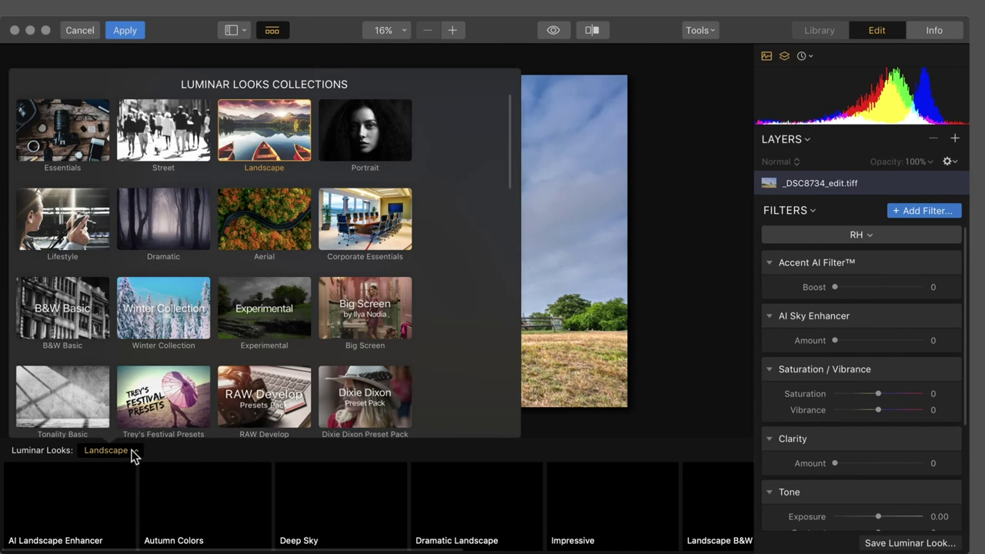
pyautogui.scroll(-2, 269, 377)
pyautogui.scroll(-10, 268, 374)
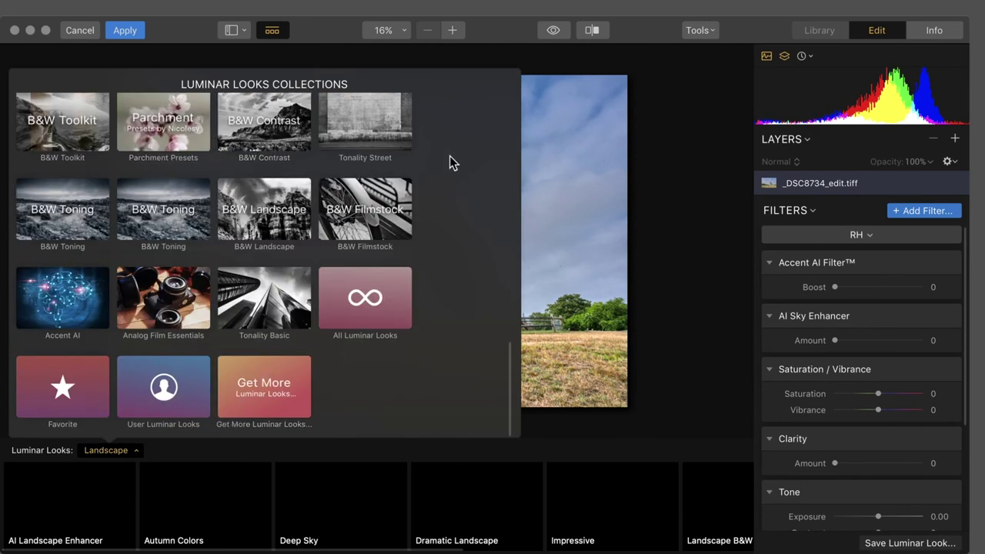
pyautogui.click(689, 223)
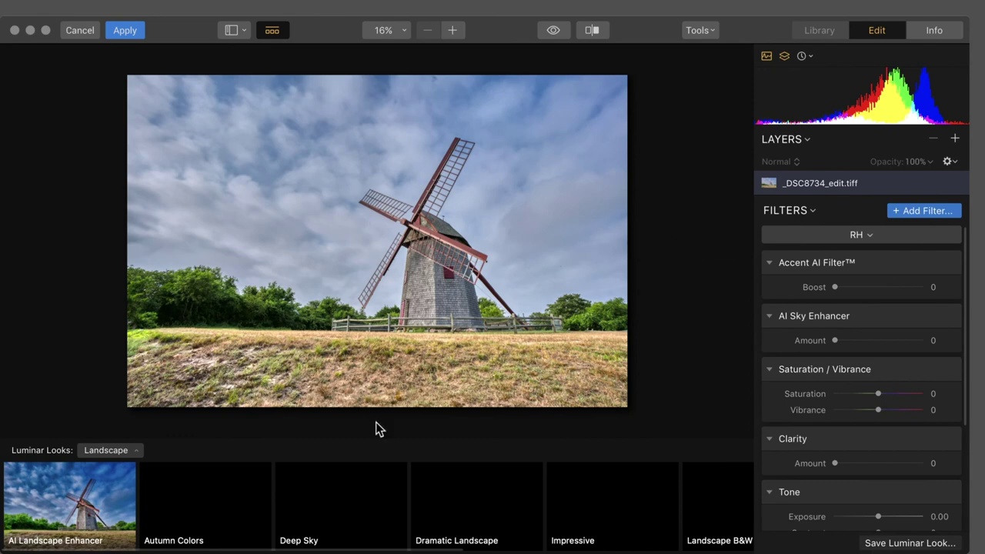
# Step: Apply the AI Landscape Enhancer look at amount 28 back to Photoshop, moving the Luminar window aside
pyautogui.click(19, 479)
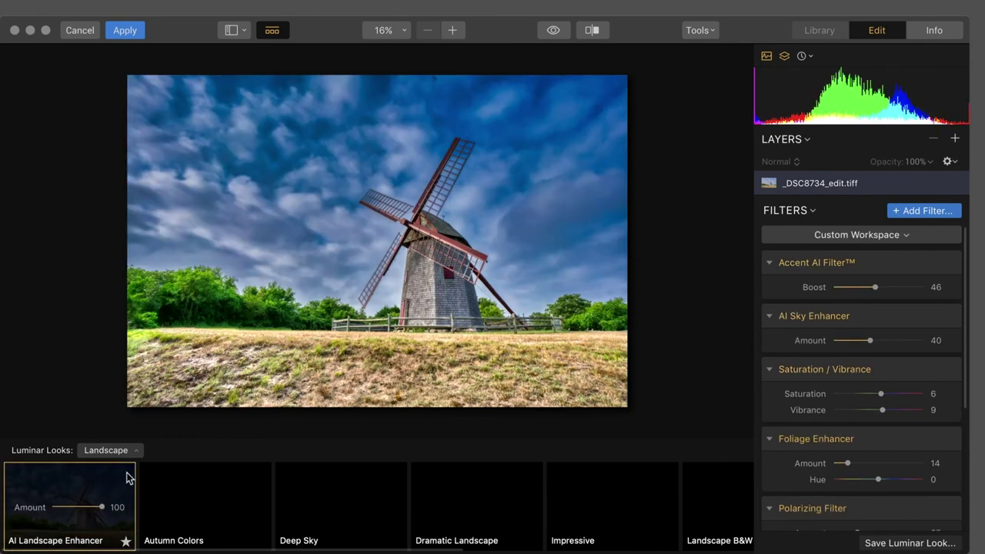
pyautogui.moveTo(106, 513); pyautogui.dragTo(60, 507)
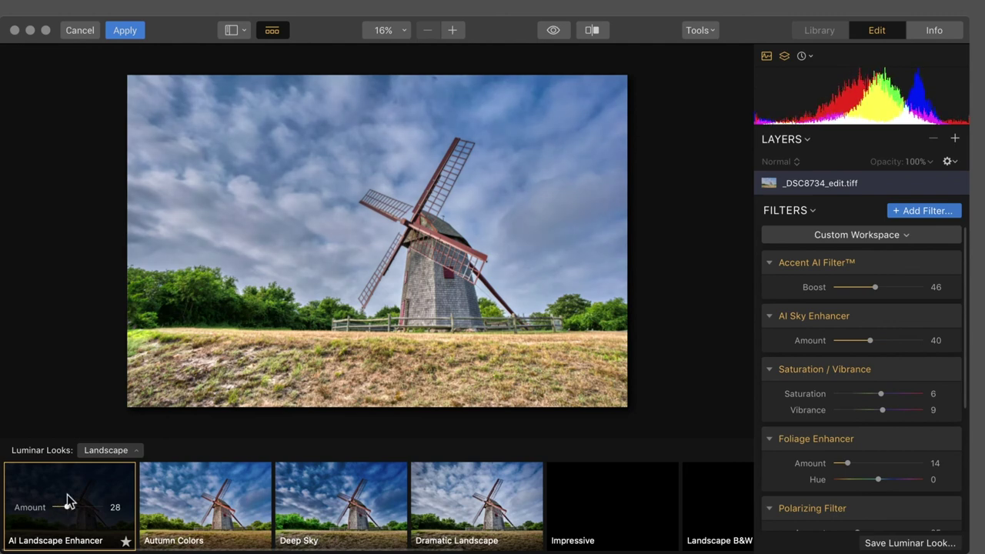
pyautogui.click(124, 31)
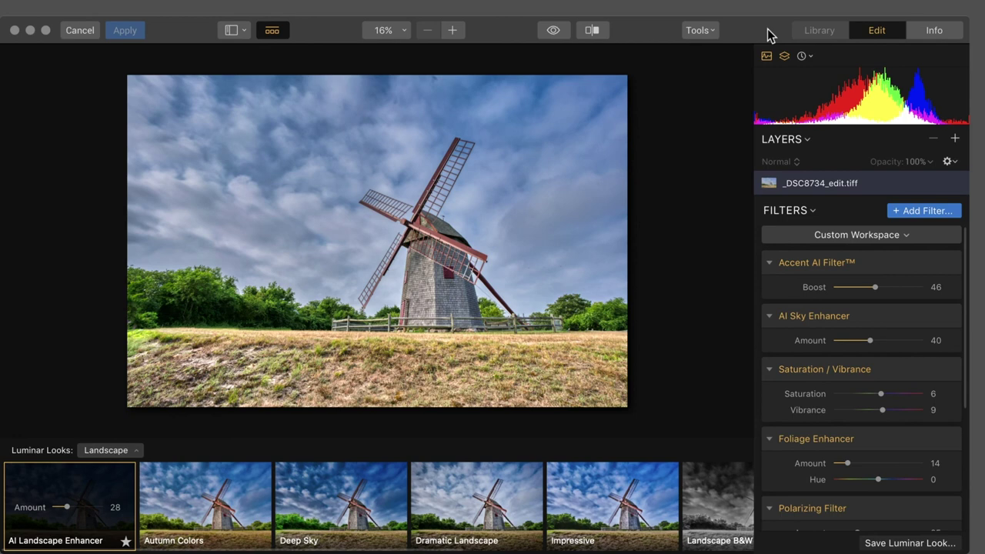
pyautogui.moveTo(767, 29); pyautogui.dragTo(790, 243)
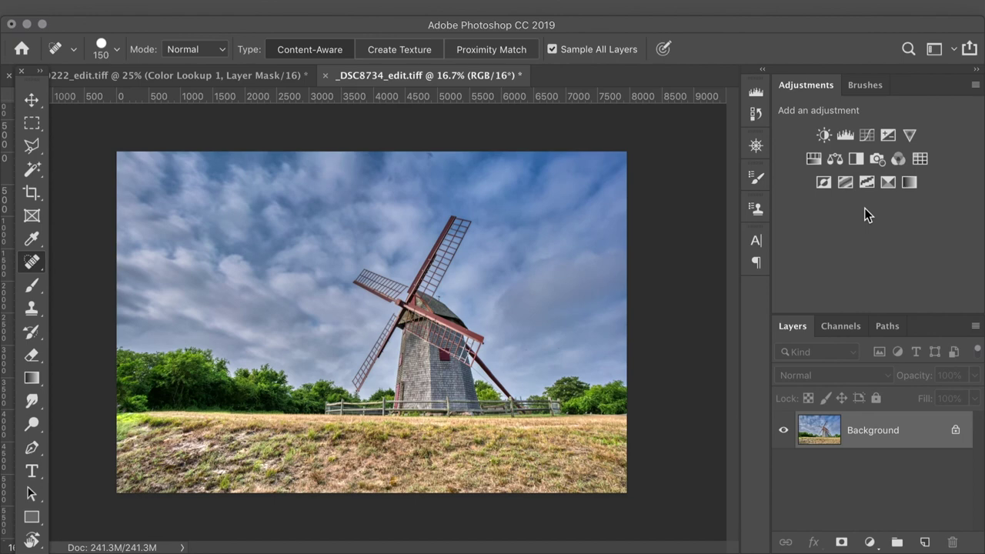
# Step: Add a Color Lookup layer and choose the Fuji F125 Kodak 2395 LUT after trying filmstock_50.3dl
pyautogui.click(918, 160)
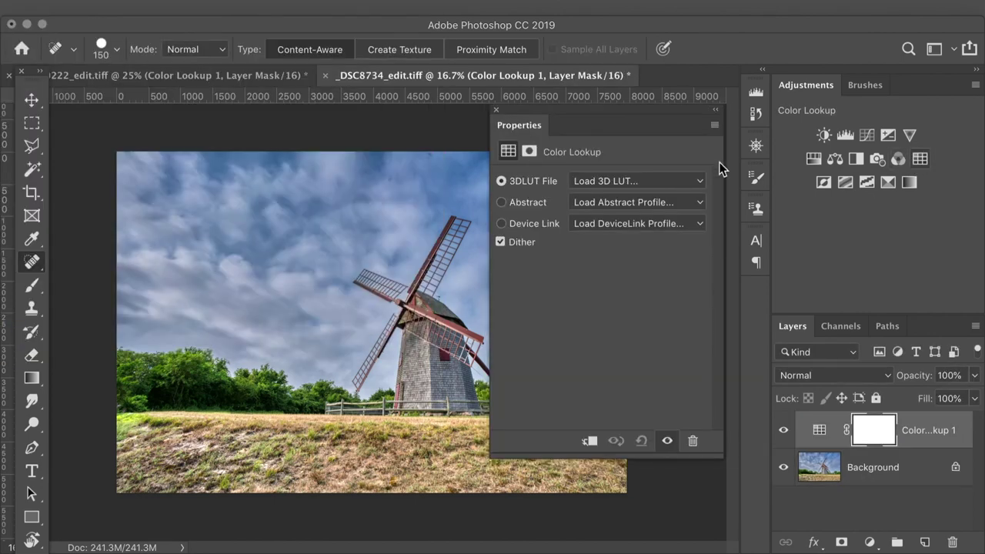
pyautogui.click(681, 180)
pyautogui.click(677, 345)
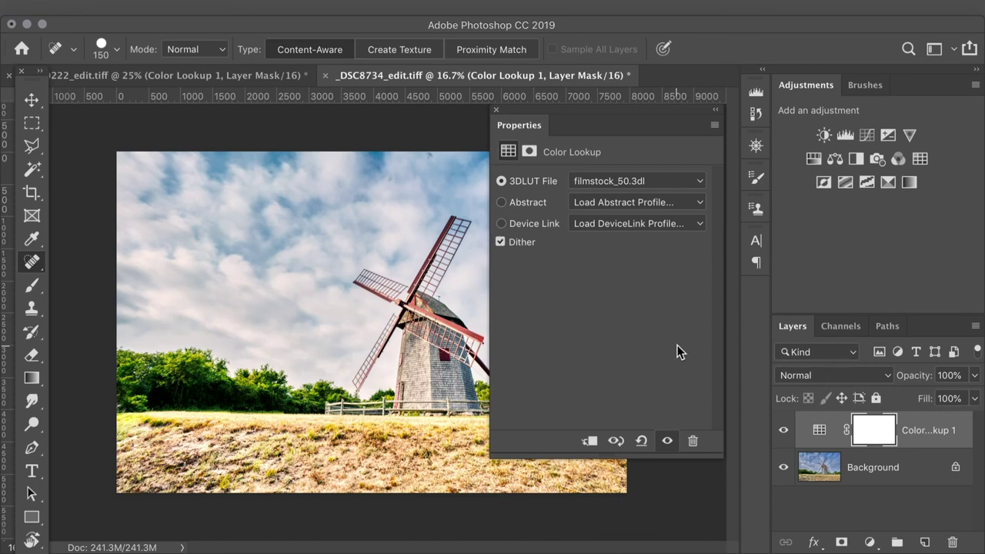
pyautogui.click(689, 180)
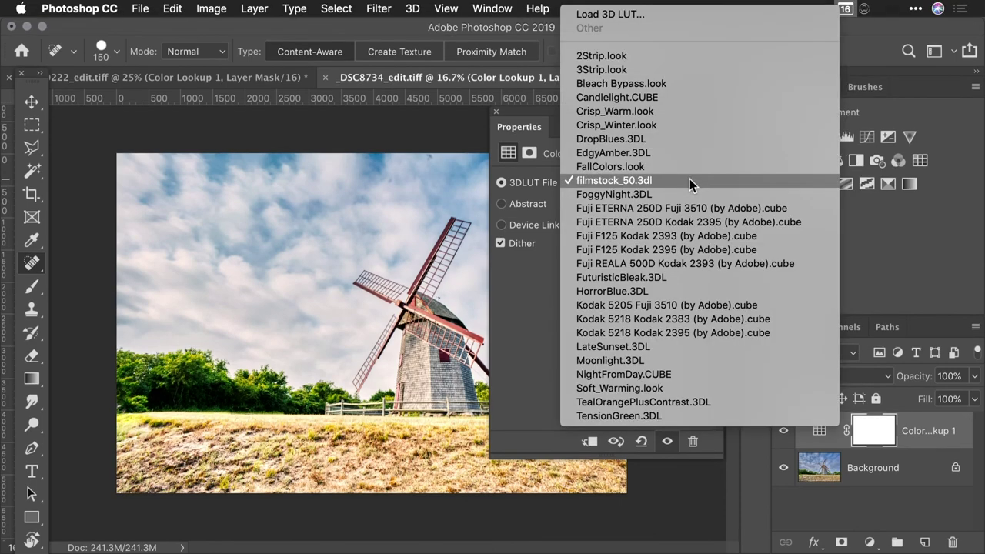
pyautogui.click(674, 249)
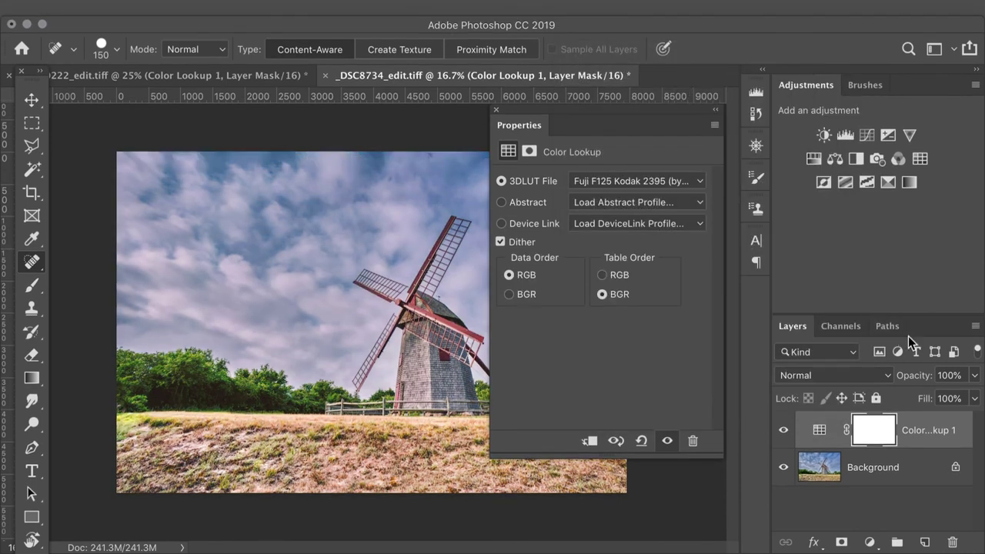
# Step: Lower the lookup layer's opacity to 75% and add a second Color Lookup layer
pyautogui.click(974, 376)
pyautogui.moveTo(965, 394); pyautogui.dragTo(956, 396)
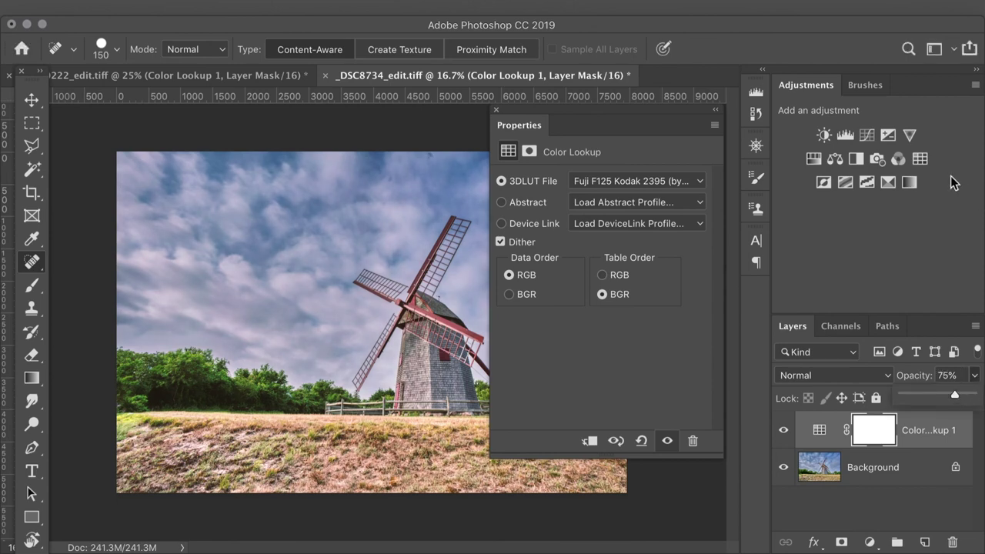
pyautogui.click(920, 160)
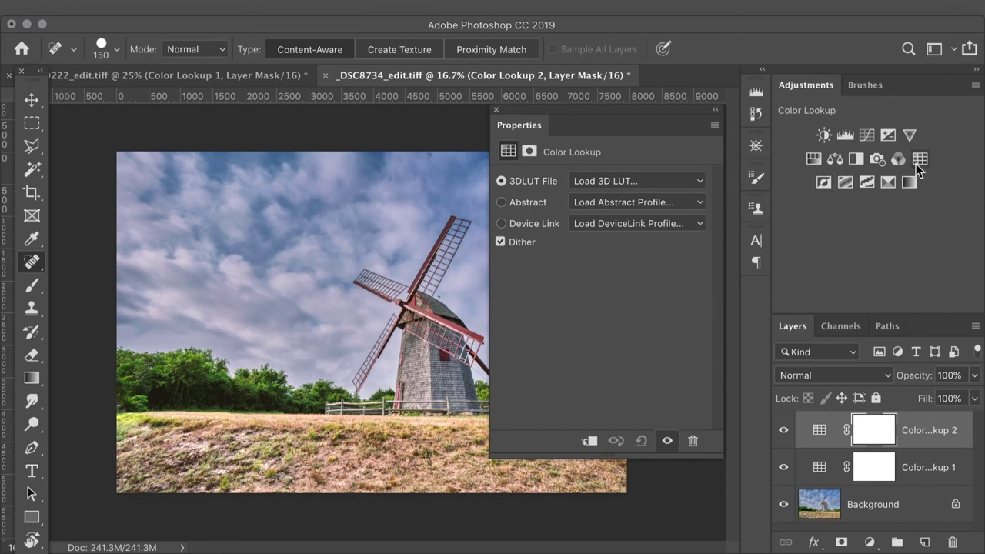
pyautogui.click(853, 159)
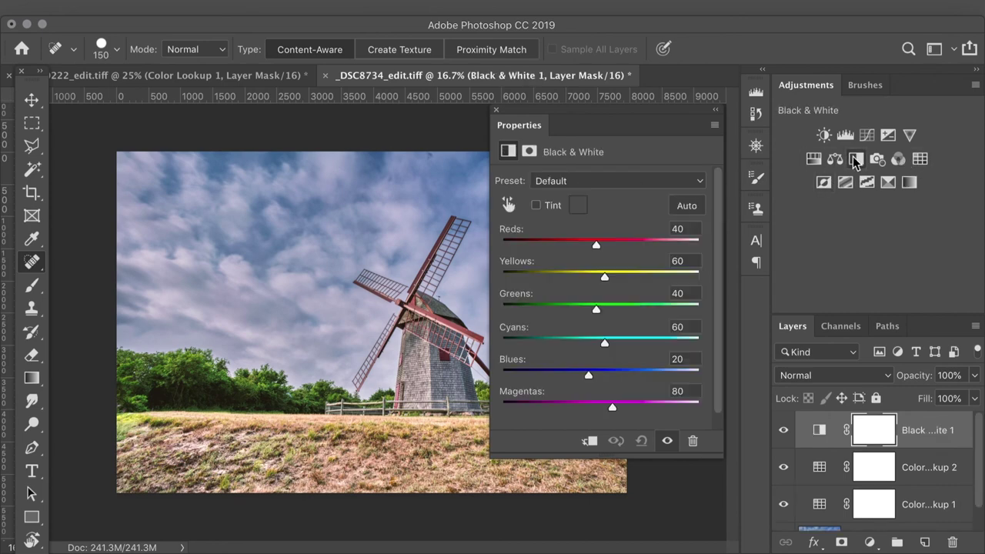
# Step: Drag on sky, trees and grass to set Reds 113, Yellows 57, Blues -117
pyautogui.click(508, 205)
pyautogui.moveTo(256, 164); pyautogui.dragTo(149, 161)
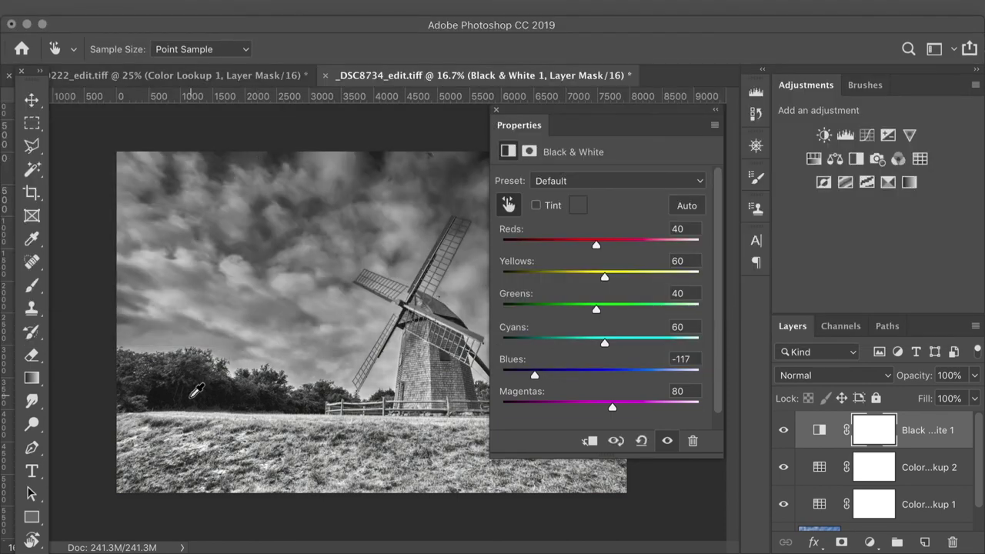
pyautogui.moveTo(169, 366); pyautogui.dragTo(206, 379)
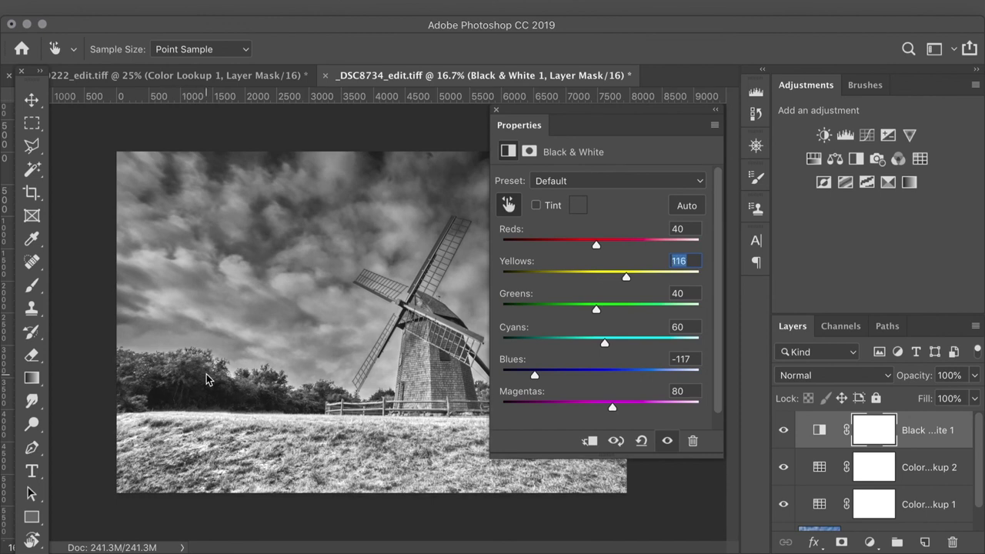
pyautogui.moveTo(239, 408); pyautogui.dragTo(196, 431)
pyautogui.moveTo(596, 245); pyautogui.dragTo(626, 267)
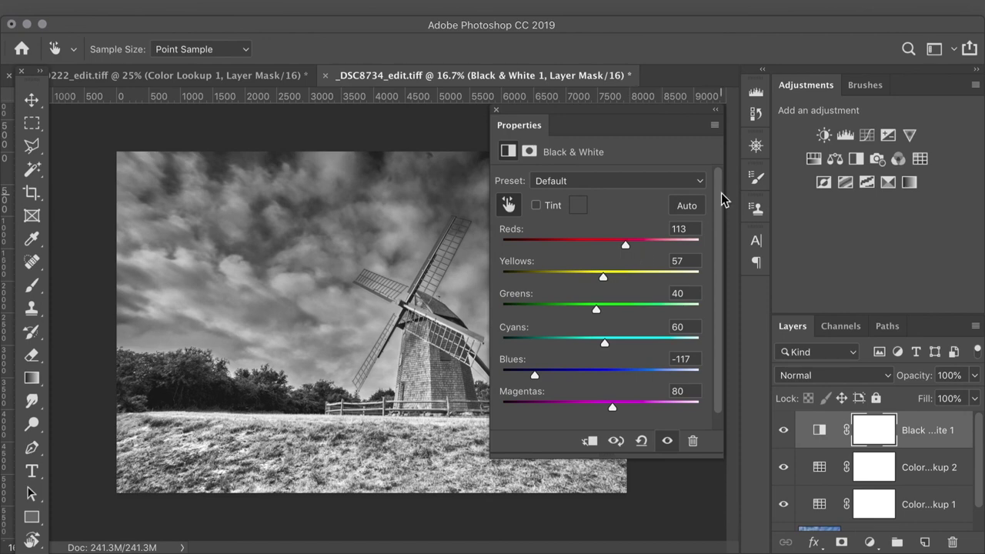
pyautogui.click(713, 110)
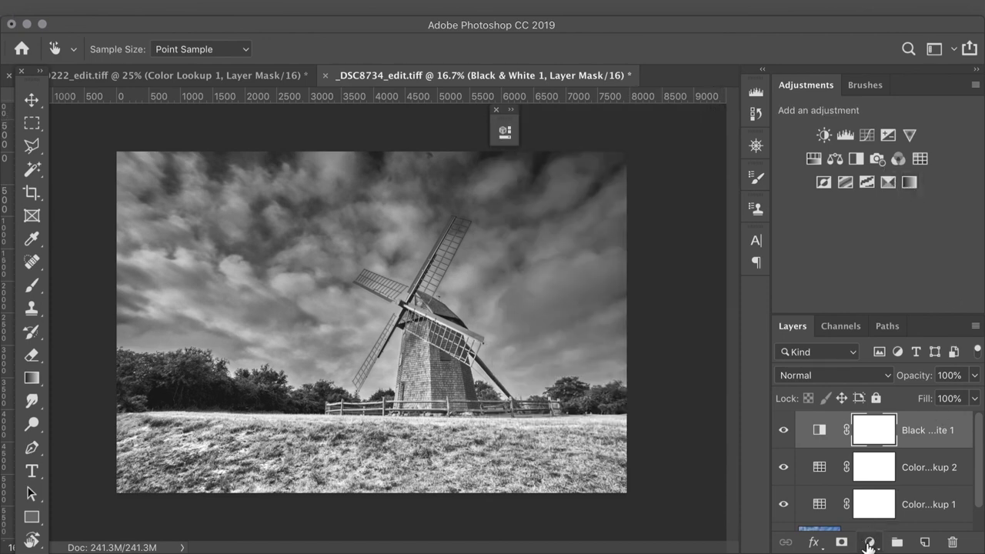
# Step: Add a Pattern Fill layer and load the Artist Surfaces pattern set, replacing current patterns
pyautogui.click(868, 543)
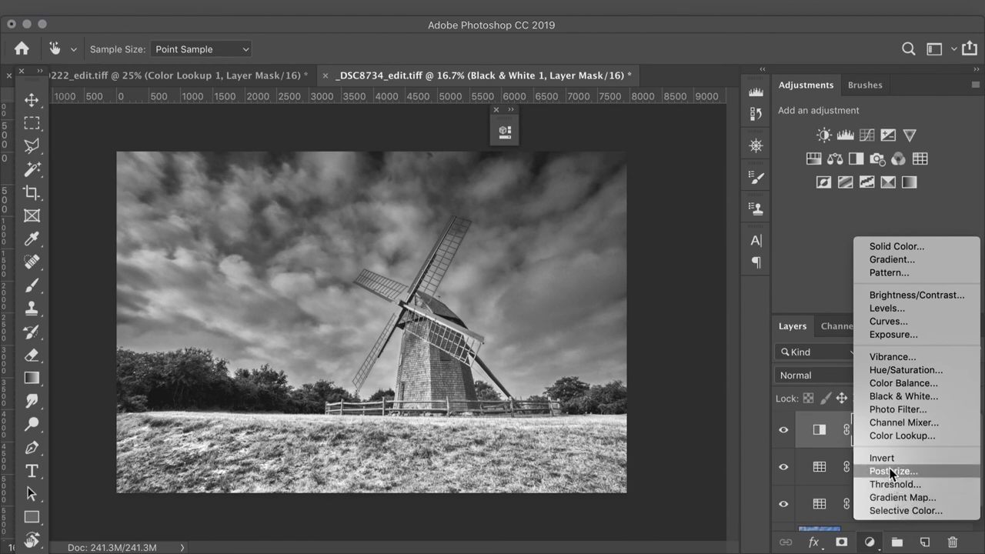
pyautogui.click(893, 273)
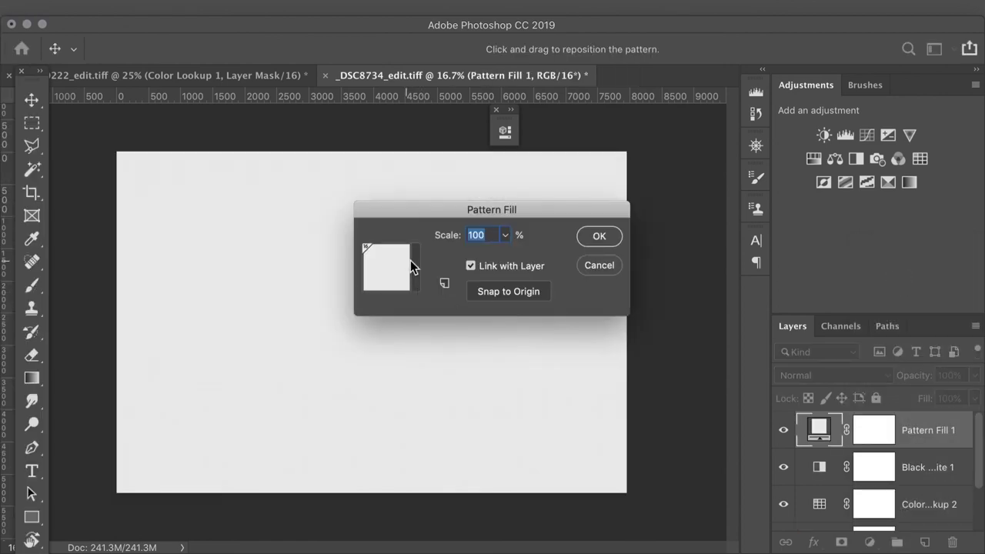
pyautogui.click(416, 265)
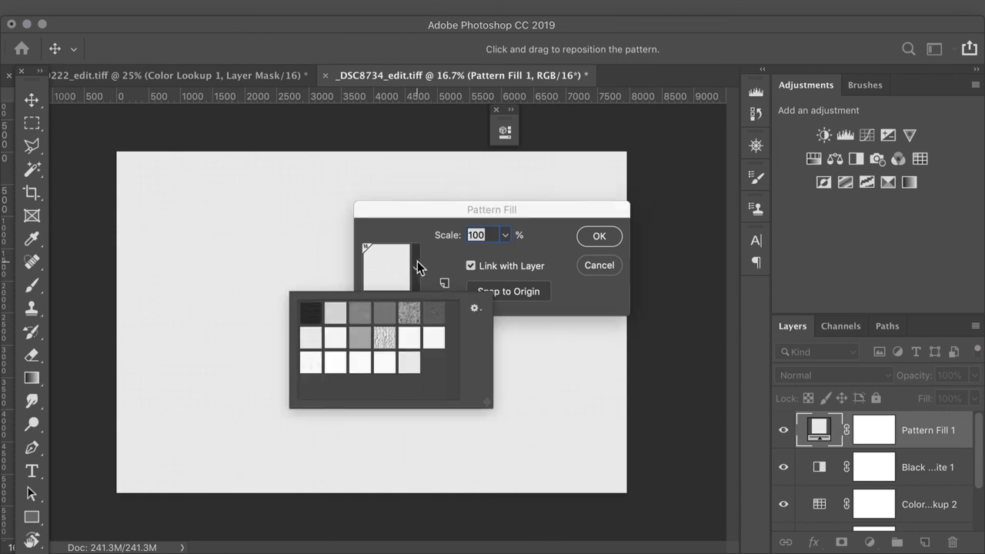
pyautogui.click(475, 309)
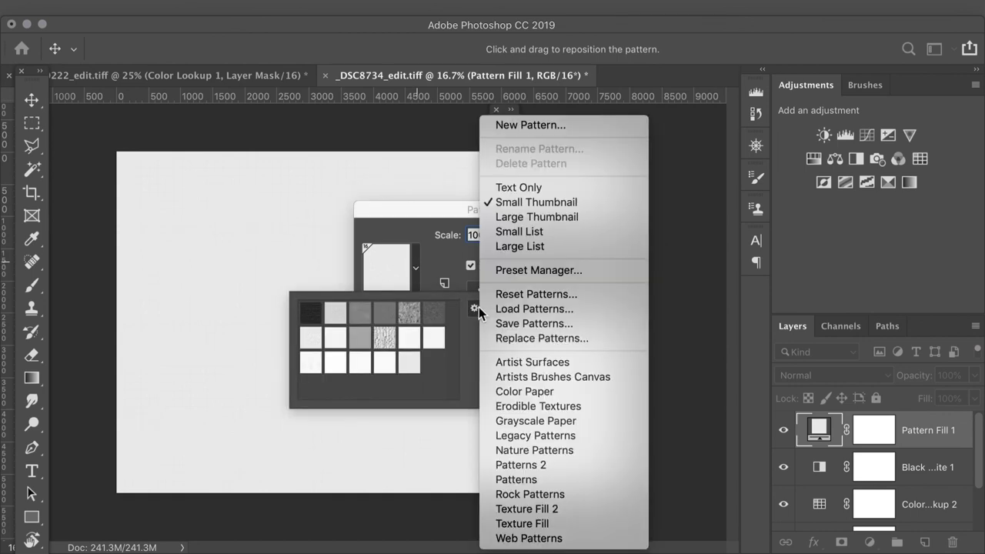
pyautogui.click(582, 365)
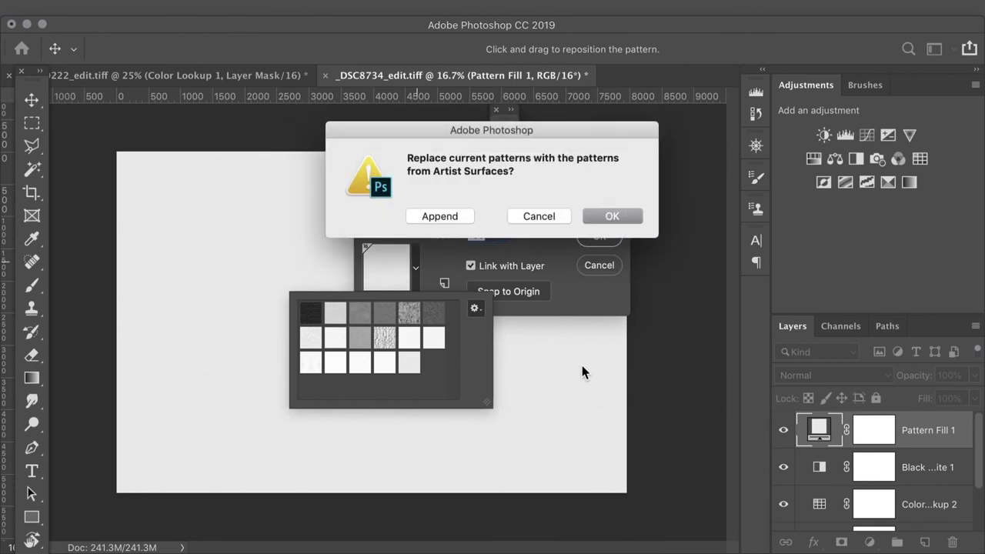
pyautogui.click(606, 213)
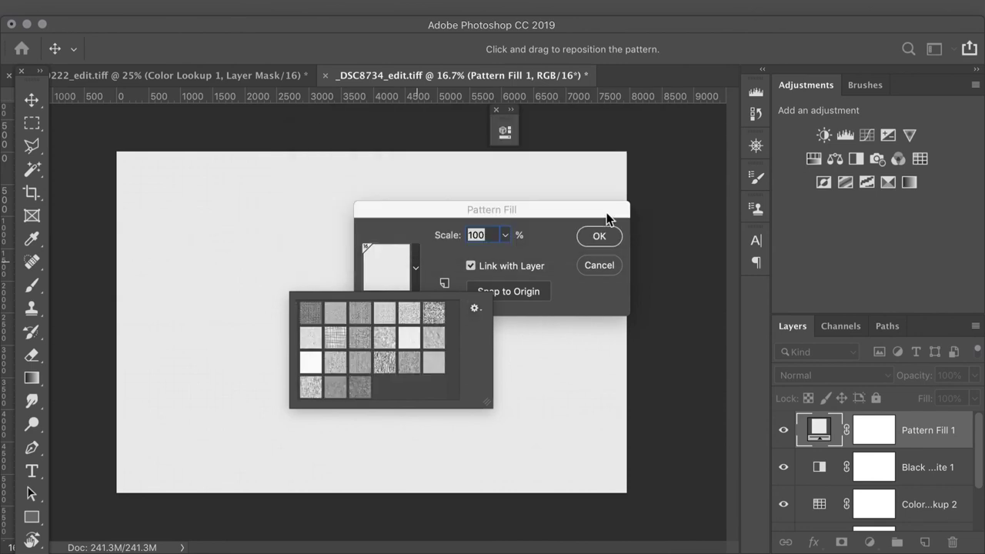
# Step: Choose the grid texture pattern at 243% scale and confirm the fill
pyautogui.click(357, 319)
pyautogui.click(339, 338)
pyautogui.click(442, 247)
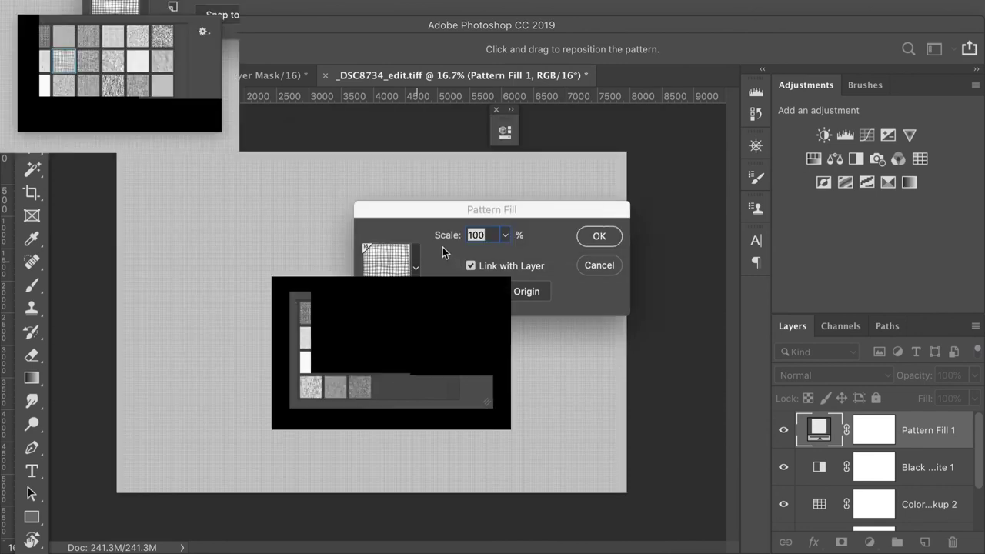
pyautogui.click(505, 235)
pyautogui.moveTo(500, 254); pyautogui.dragTo(559, 257)
pyautogui.click(594, 240)
pyautogui.click(594, 240)
# Step: Set the pattern layer to Soft Light blend mode at 25% opacity
pyautogui.click(822, 375)
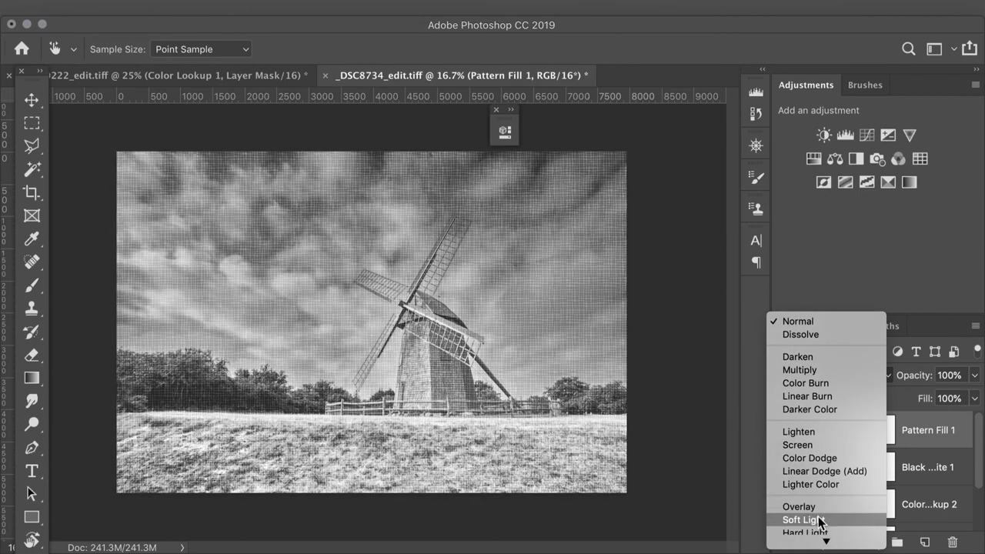
pyautogui.click(820, 520)
pyautogui.click(973, 375)
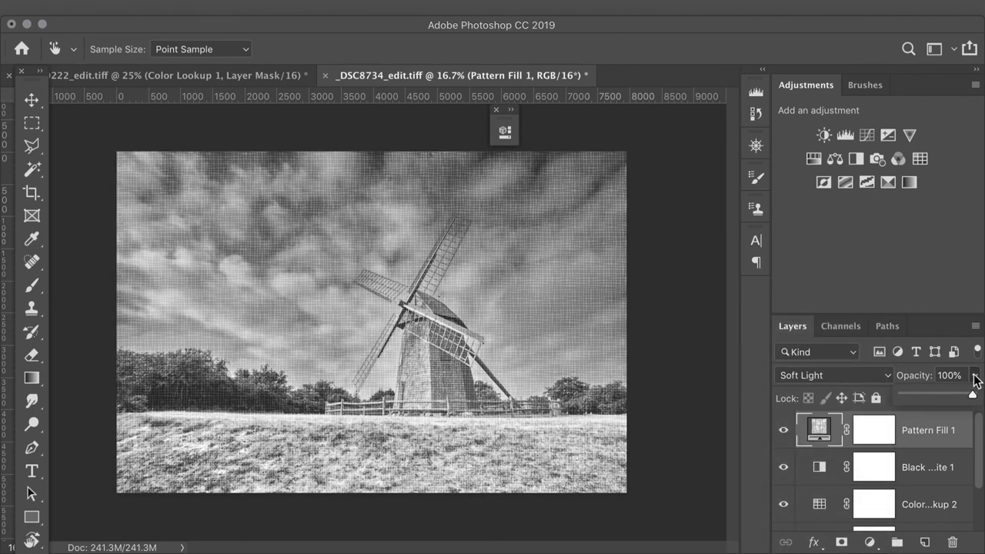
pyautogui.click(923, 395)
pyautogui.moveTo(923, 395); pyautogui.dragTo(920, 395)
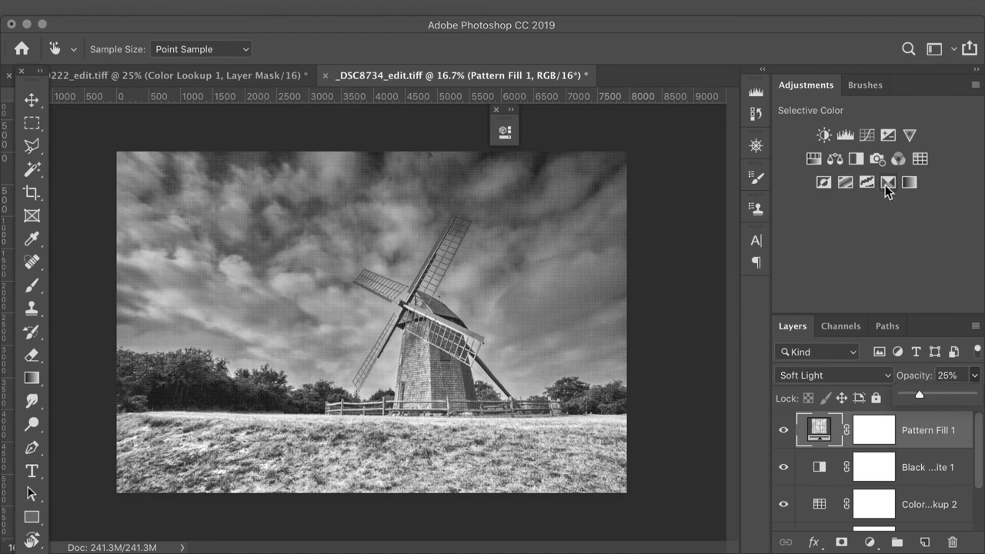
# Step: Add a Curves layer, dragging a shadow point down and raising a highlight point for contrast
pyautogui.click(866, 135)
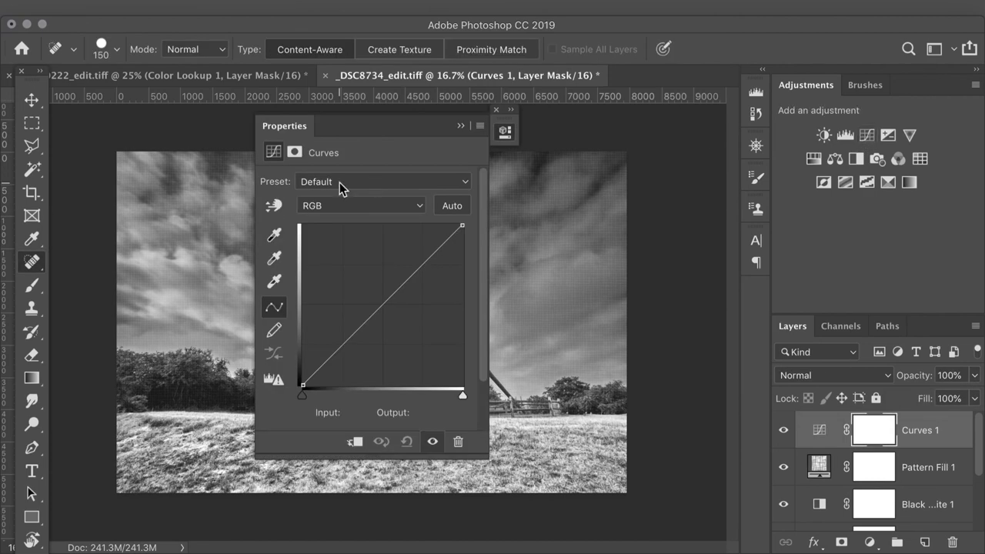
pyautogui.click(273, 205)
pyautogui.moveTo(545, 217); pyautogui.dragTo(544, 244)
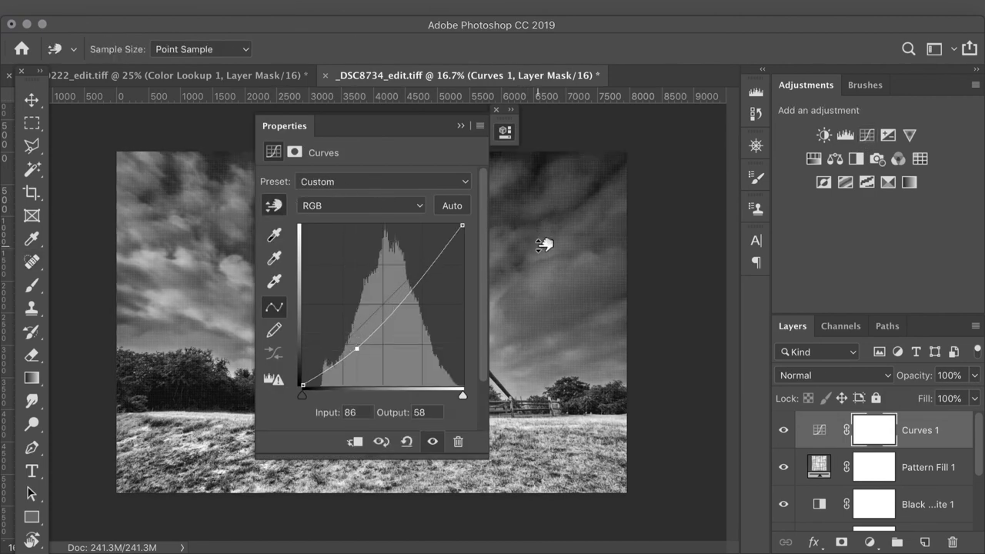
pyautogui.click(510, 382)
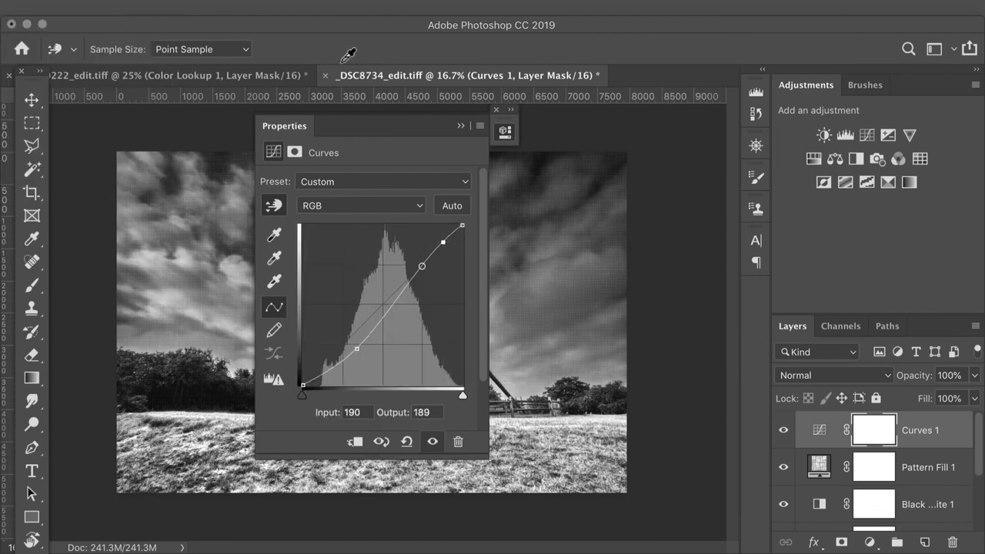
pyautogui.moveTo(359, 131); pyautogui.dragTo(681, 151)
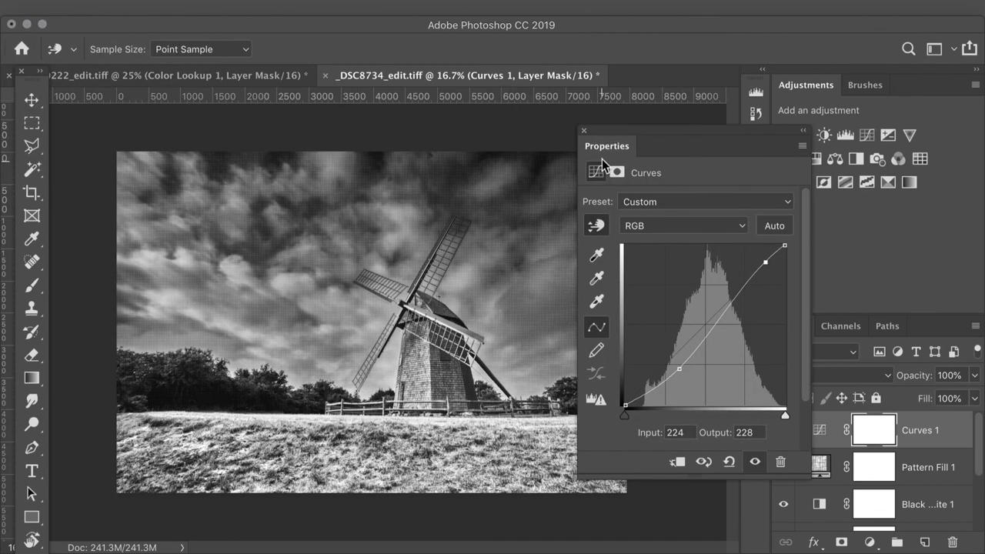
pyautogui.click(583, 130)
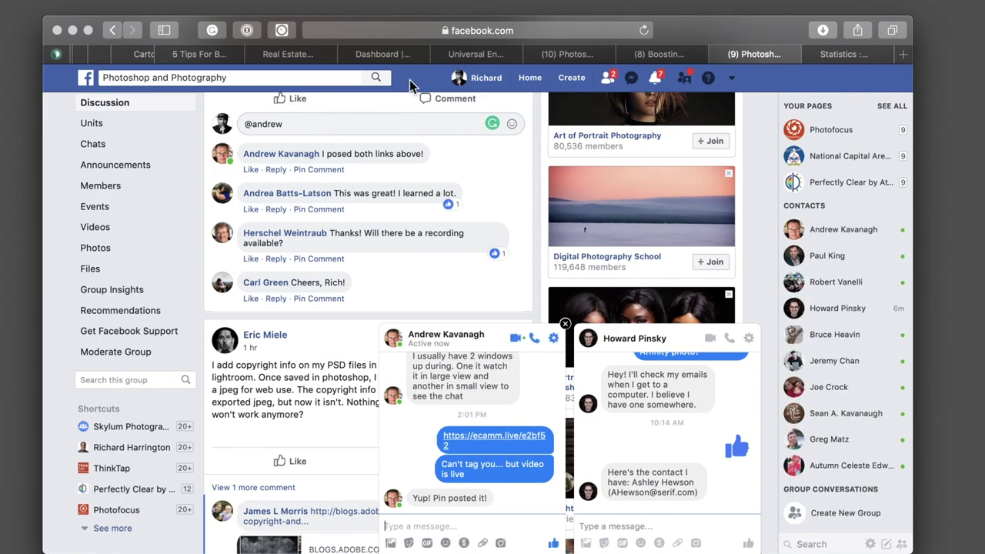
# Step: Load skylum.com in a new Safari tab and go to Luminar's Marketplace
pyautogui.press('super+t')
pyautogui.write('skylum.com')
pyautogui.press('Return')
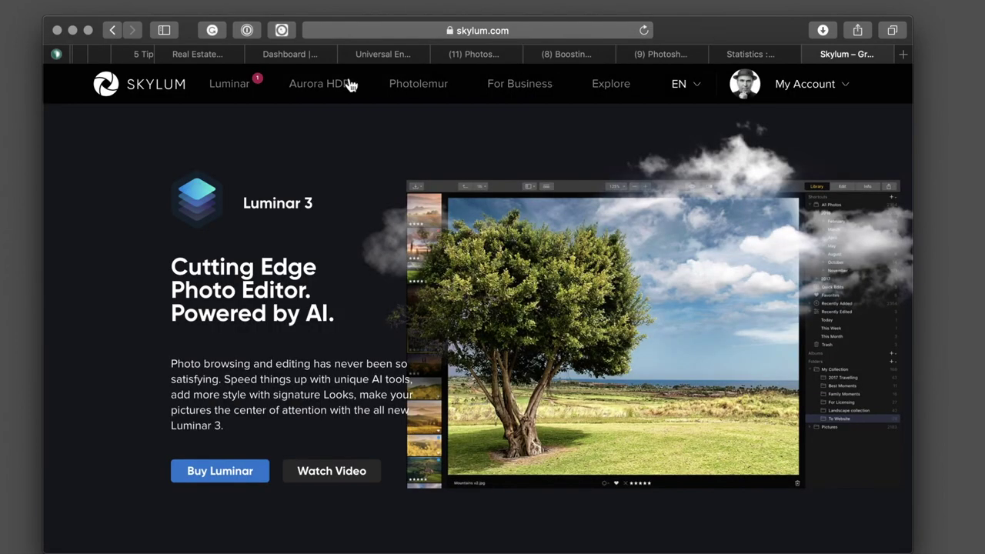
pyautogui.click(232, 88)
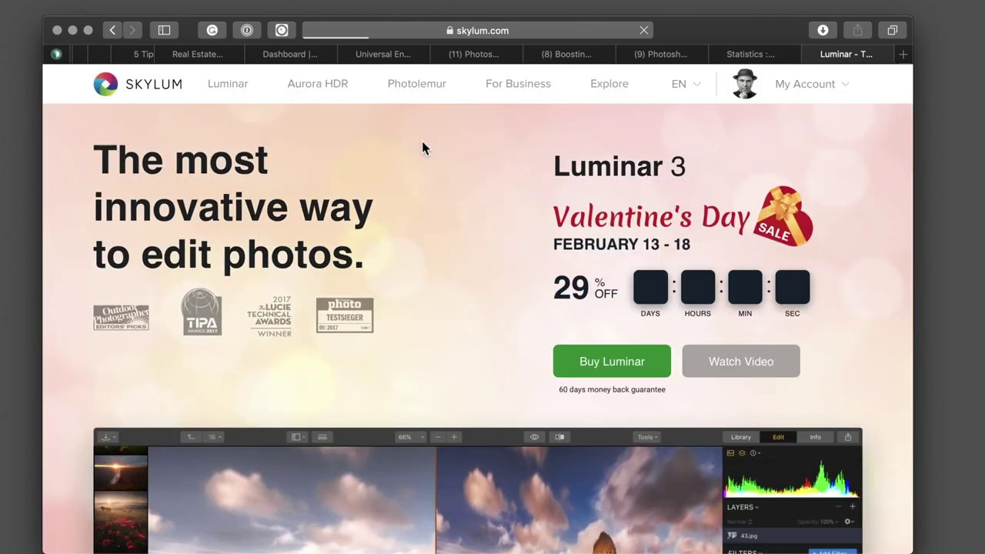
pyautogui.moveTo(245, 91)
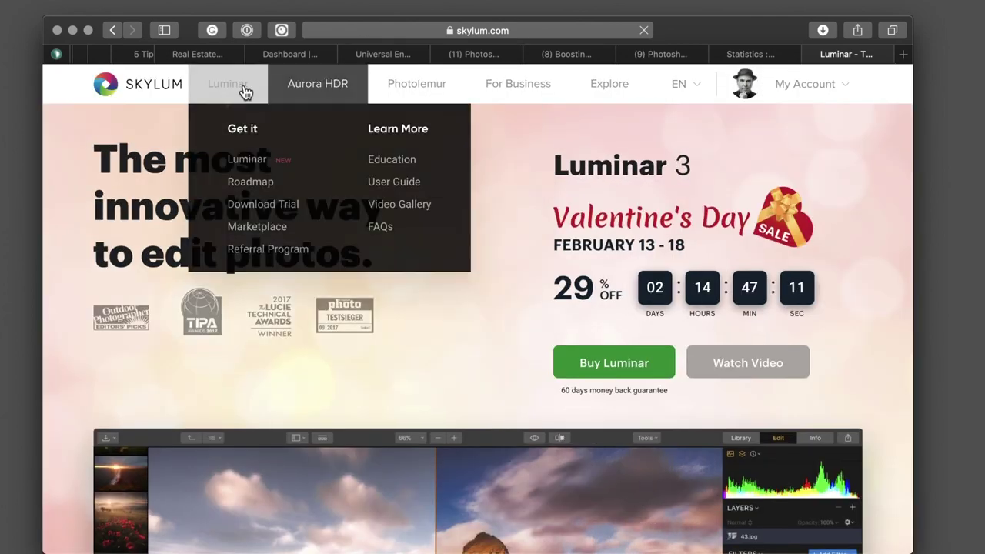
pyautogui.click(260, 232)
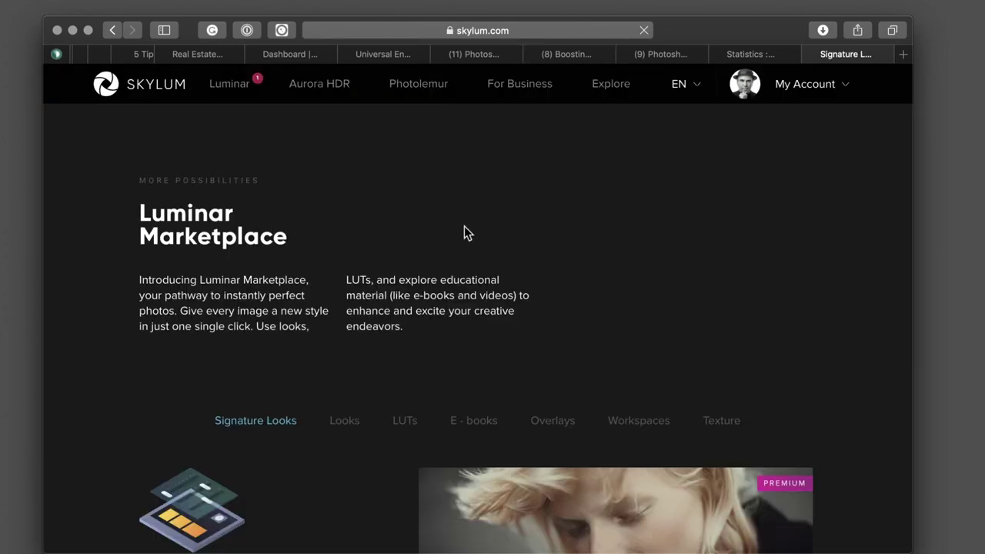
# Step: Show the LUTs category in the Marketplace and browse its listings
pyautogui.scroll(-3, 464, 228)
pyautogui.click(402, 282)
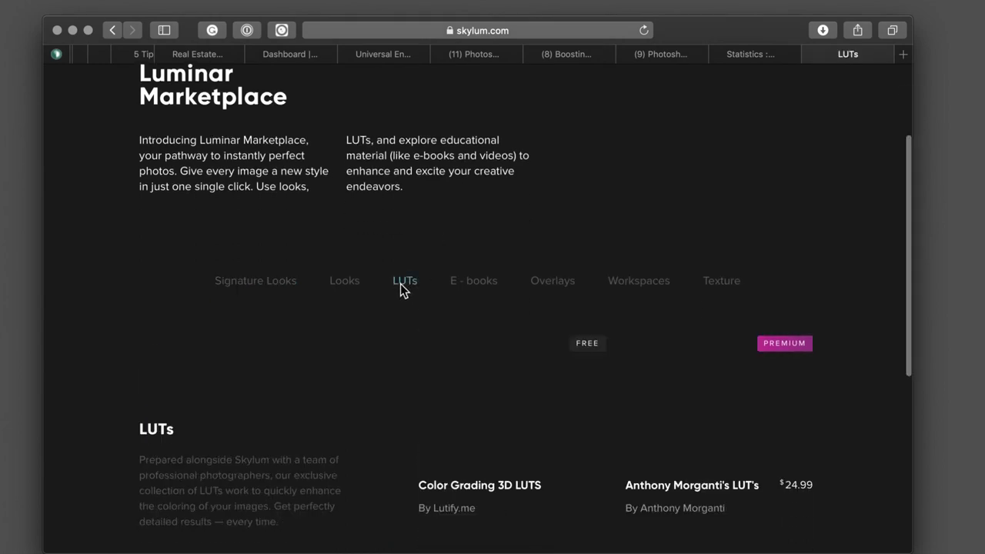
pyautogui.scroll(-2, 408, 254)
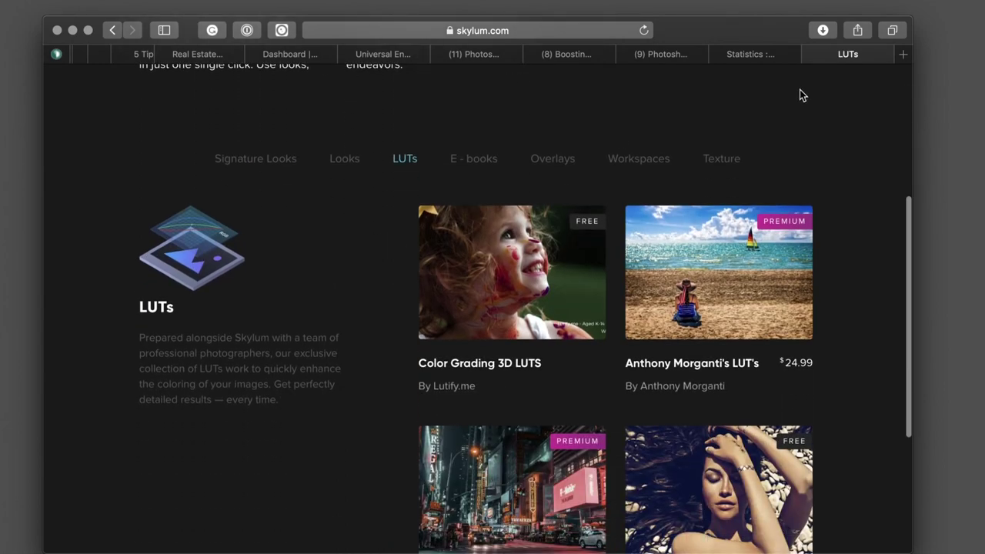
pyautogui.scroll(-2, 657, 180)
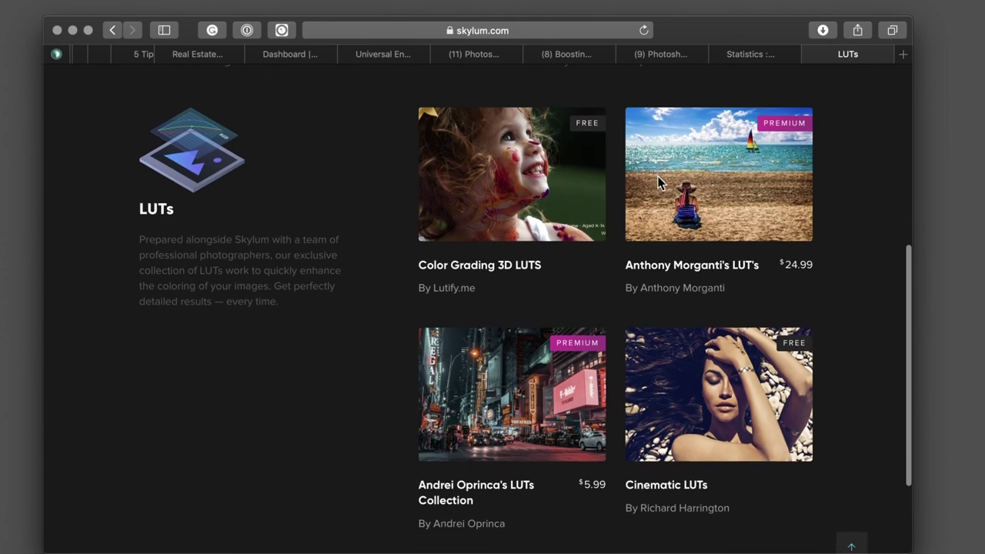
pyautogui.moveTo(700, 373)
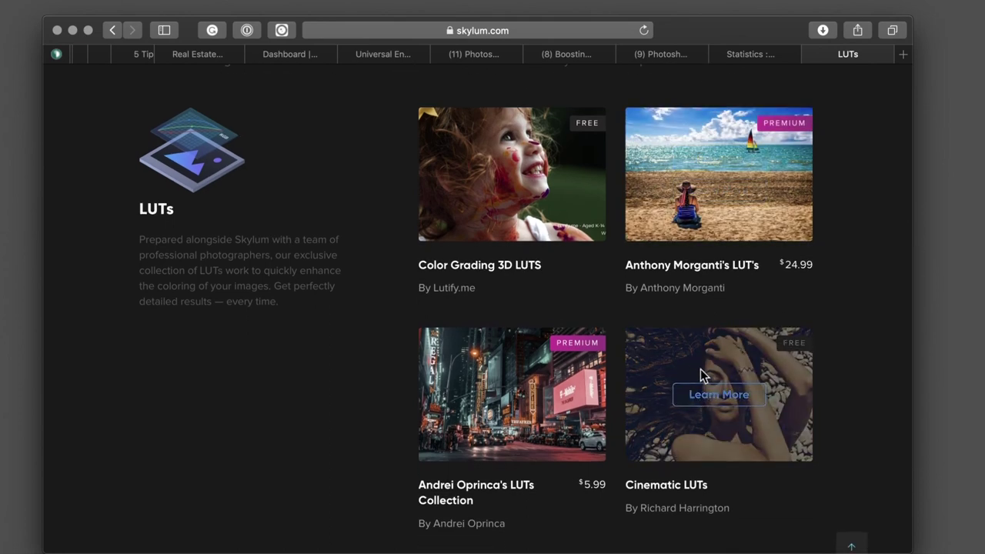
pyautogui.moveTo(531, 213)
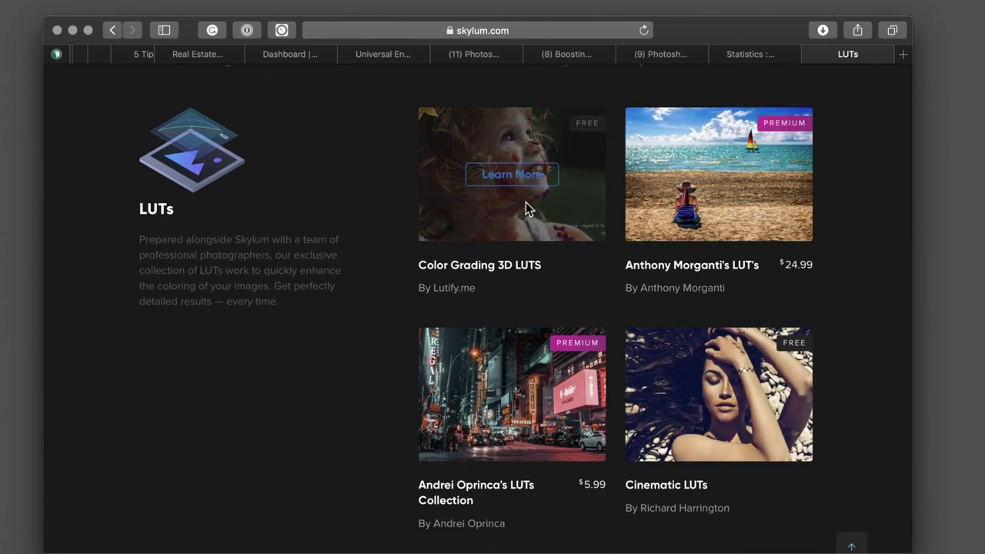
pyautogui.scroll(-3, 526, 201)
pyautogui.scroll(3, 525, 201)
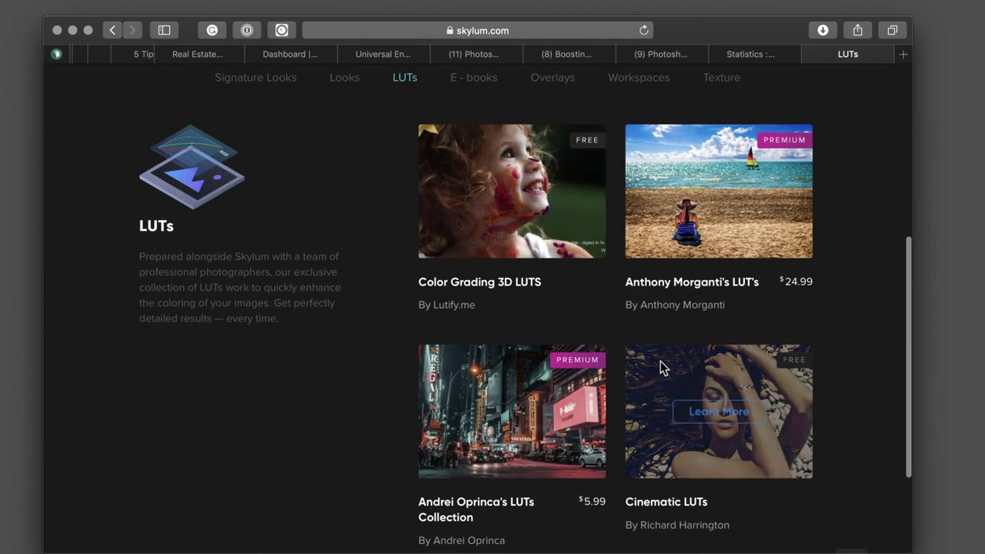
# Step: Open the Cinematic LUTs product page and step through three before/after examples
pyautogui.click(696, 409)
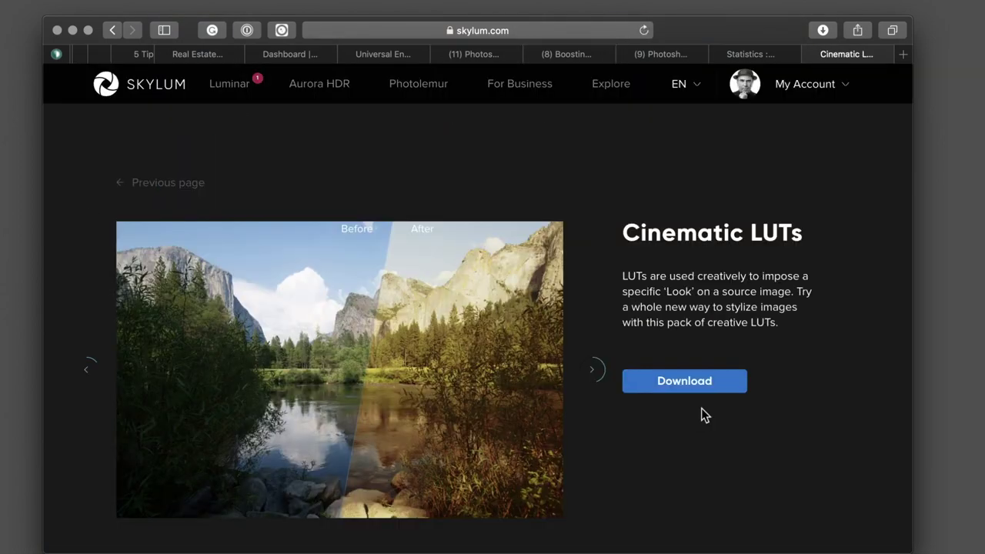
pyautogui.click(589, 373)
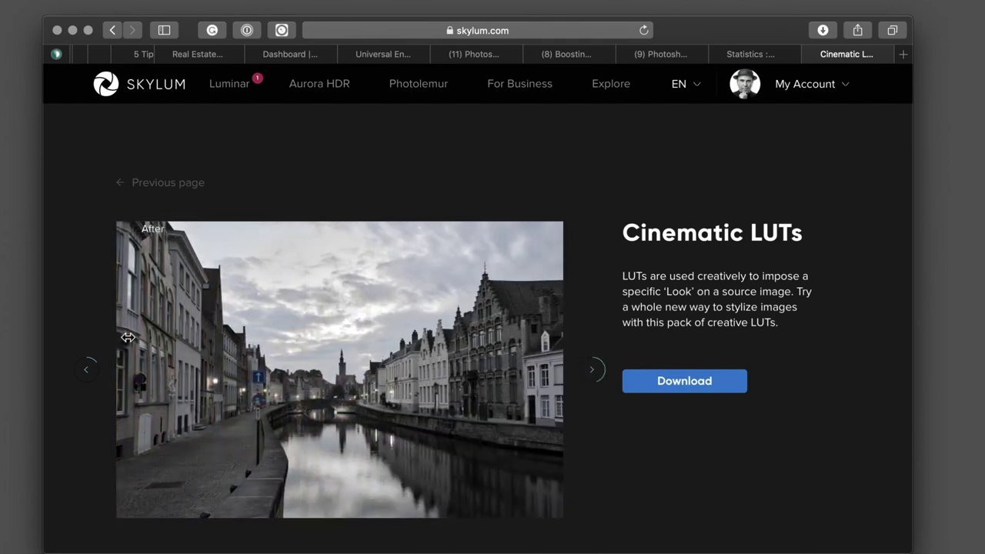
pyautogui.click(594, 372)
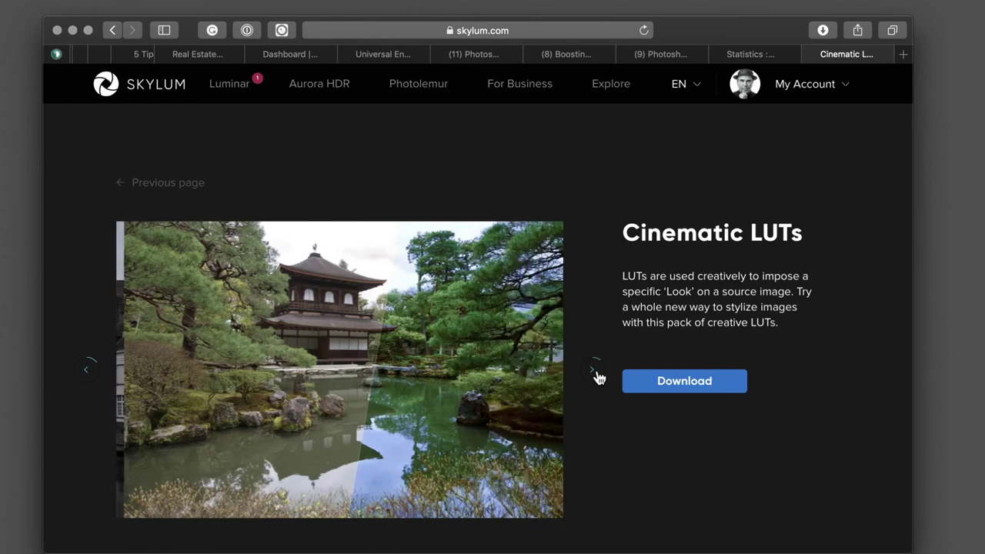
pyautogui.click(592, 378)
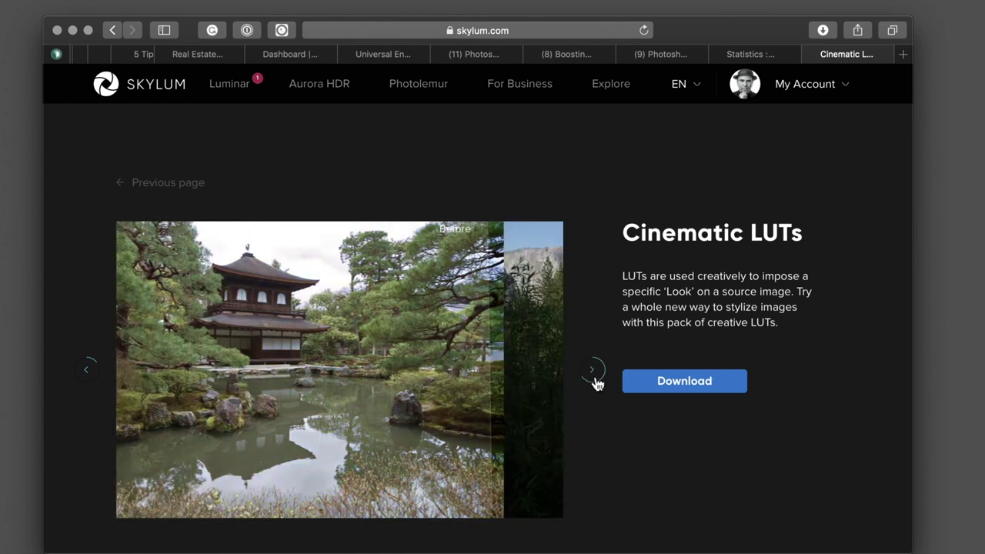